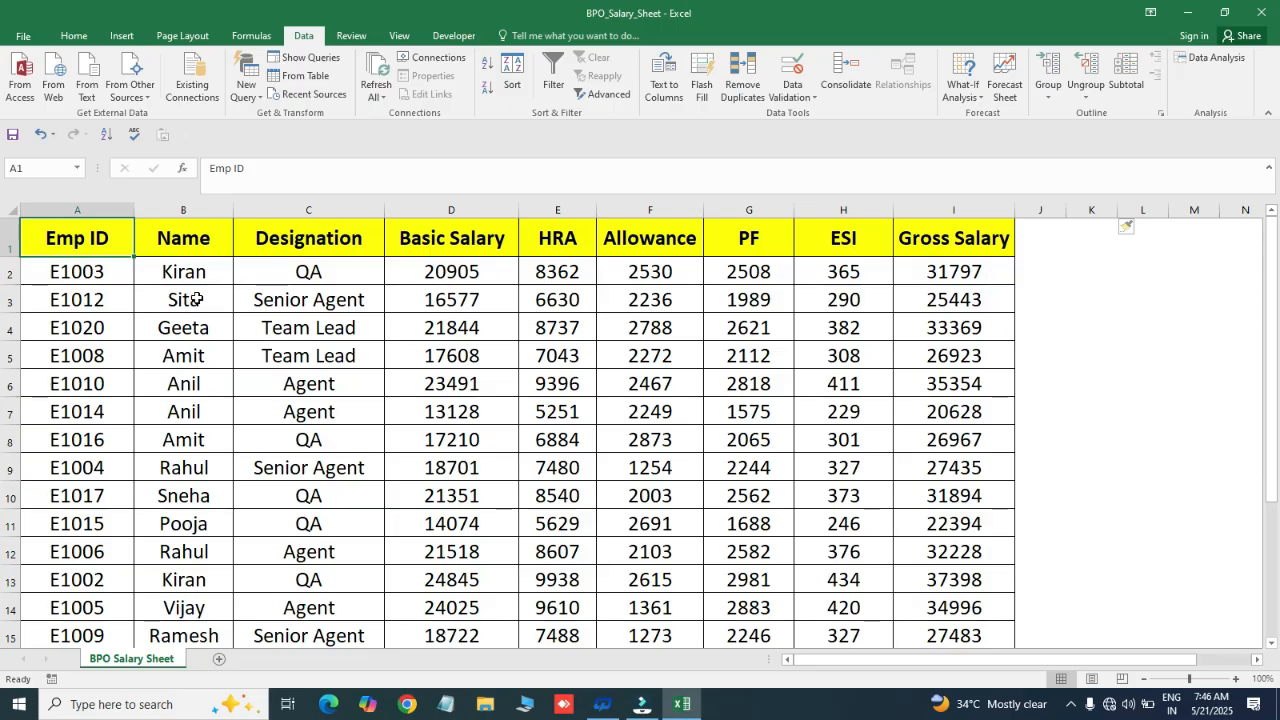
# Sort the salary table by the Name column from A to Z, expanding the selection to the adjacent columns
pyautogui.click(200, 237)
pyautogui.hotkey('ctrl', 'space')
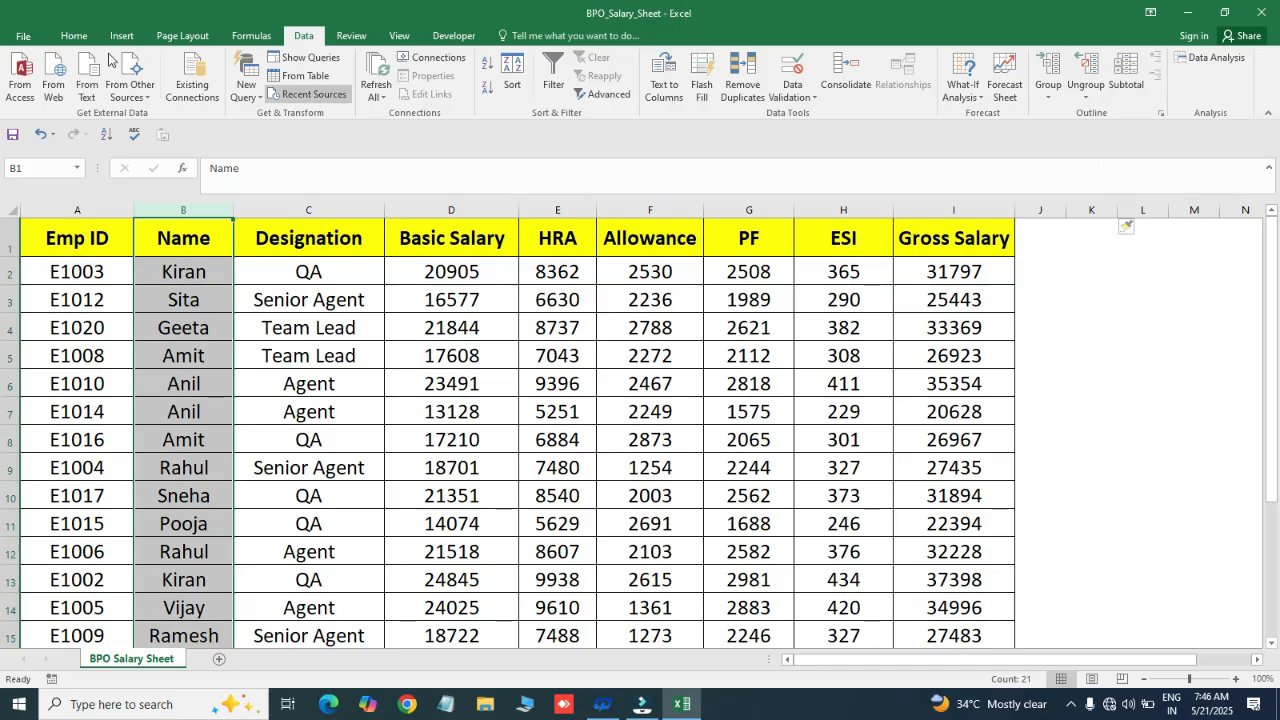
pyautogui.click(66, 37)
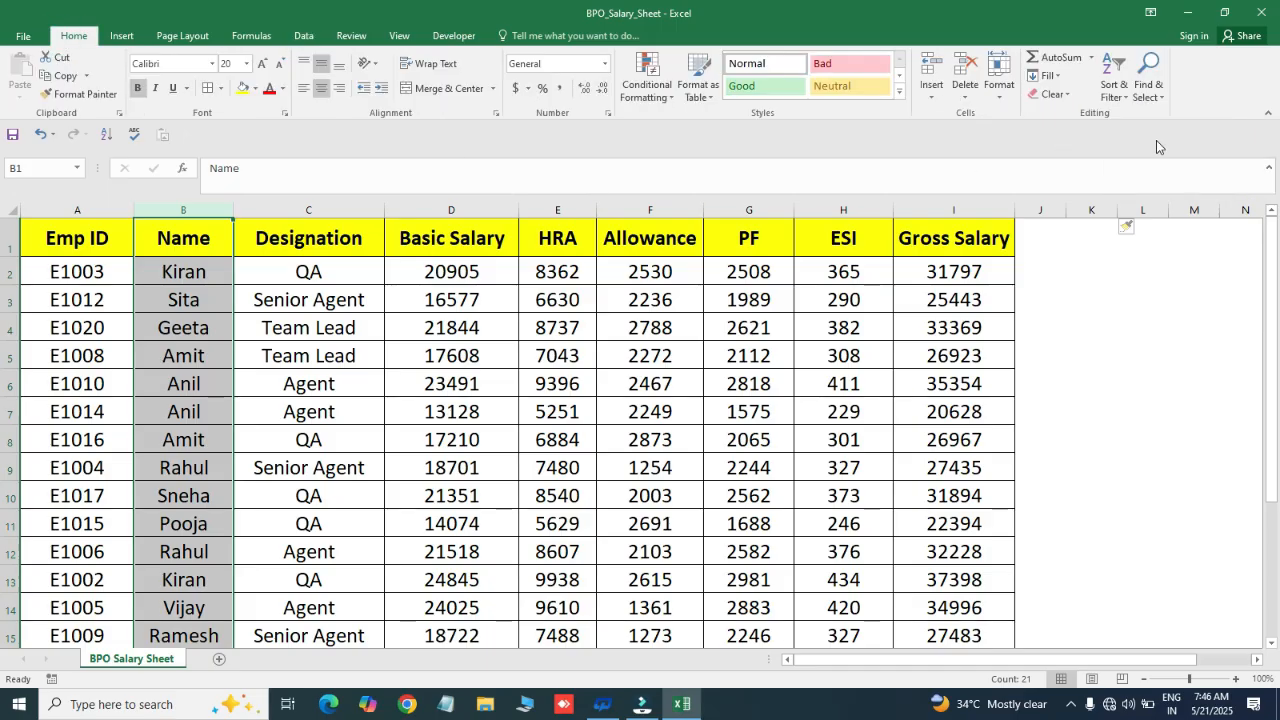
pyautogui.click(1118, 92)
pyautogui.click(1145, 114)
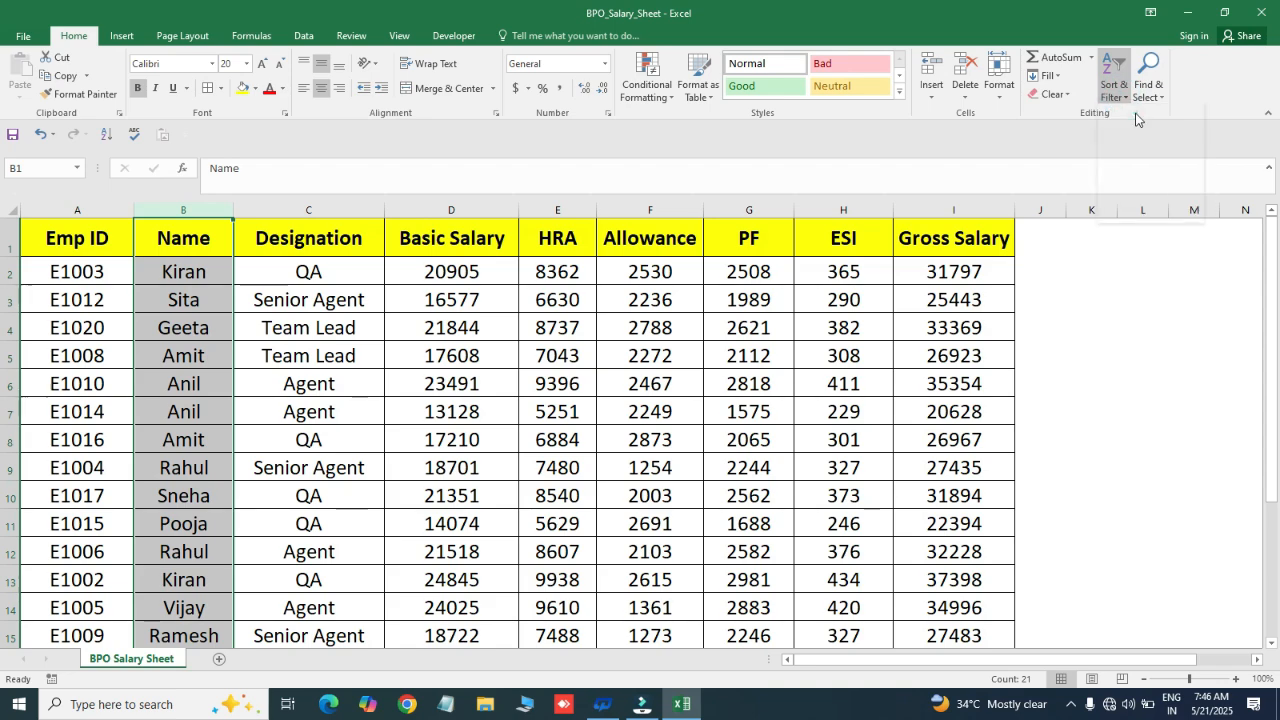
pyautogui.moveTo(983, 226); pyautogui.dragTo(526, 270)
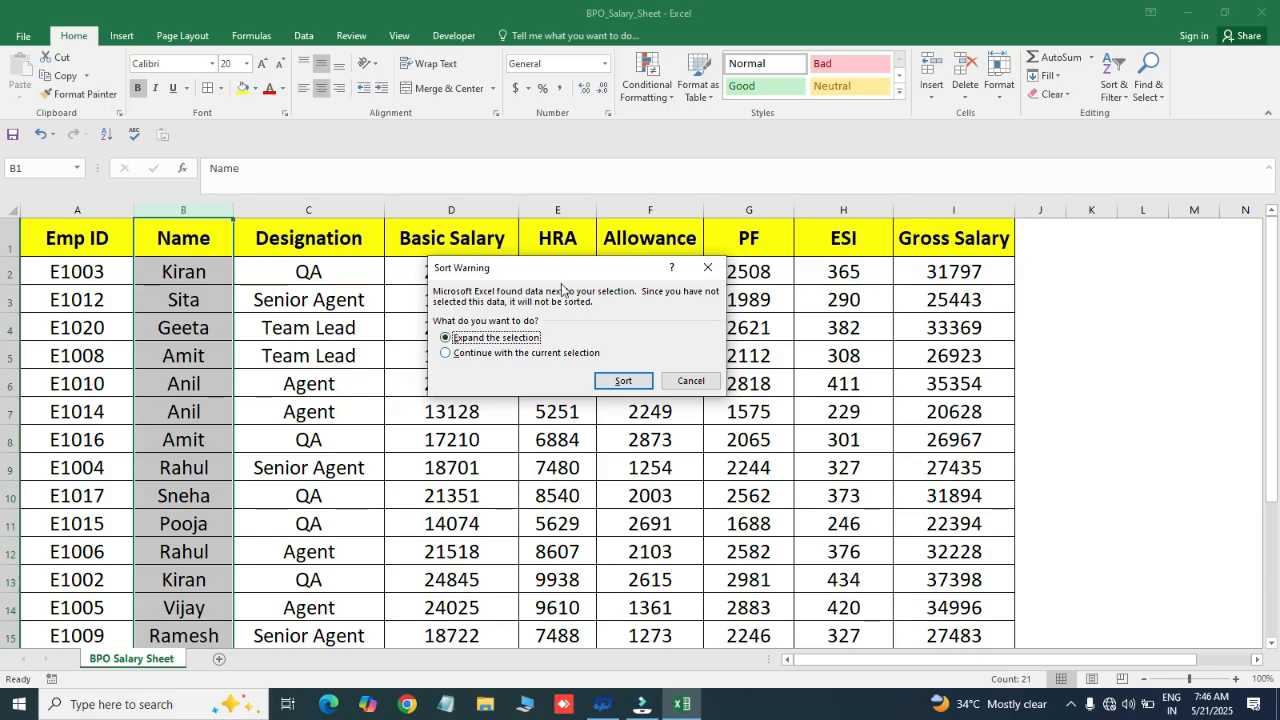
pyautogui.moveTo(548, 269); pyautogui.dragTo(791, 235)
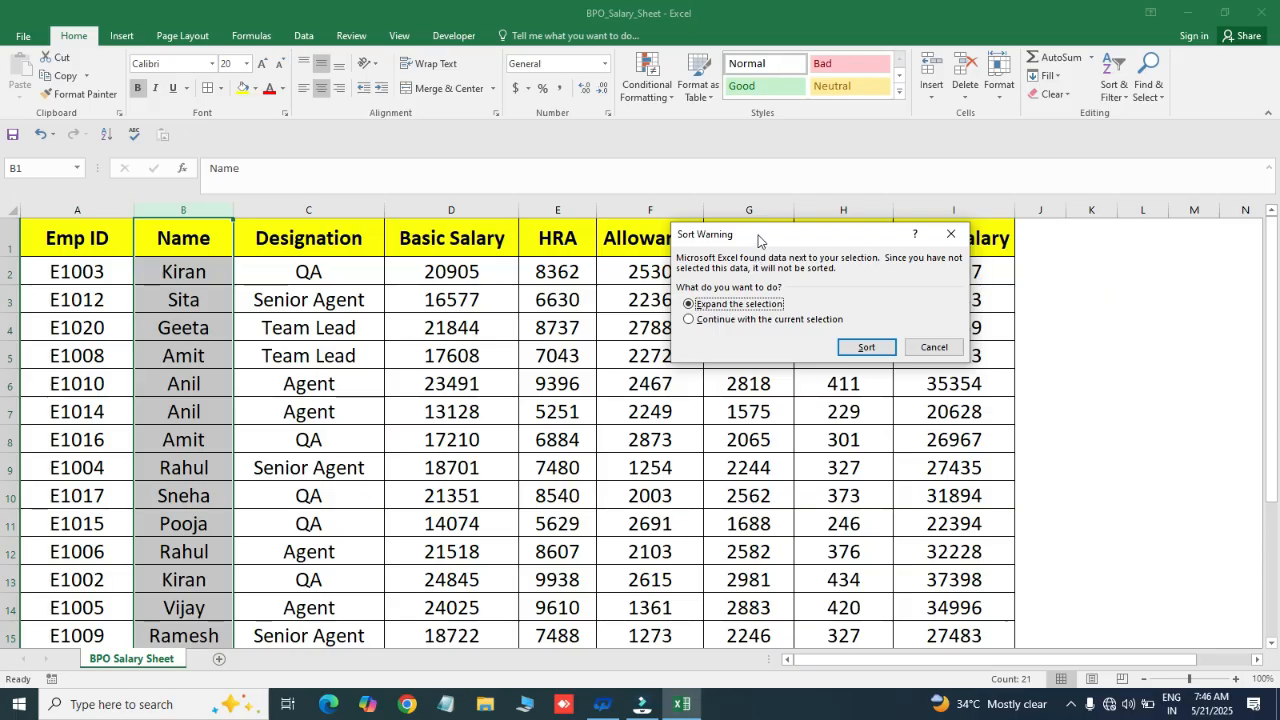
pyautogui.moveTo(757, 237); pyautogui.dragTo(853, 364)
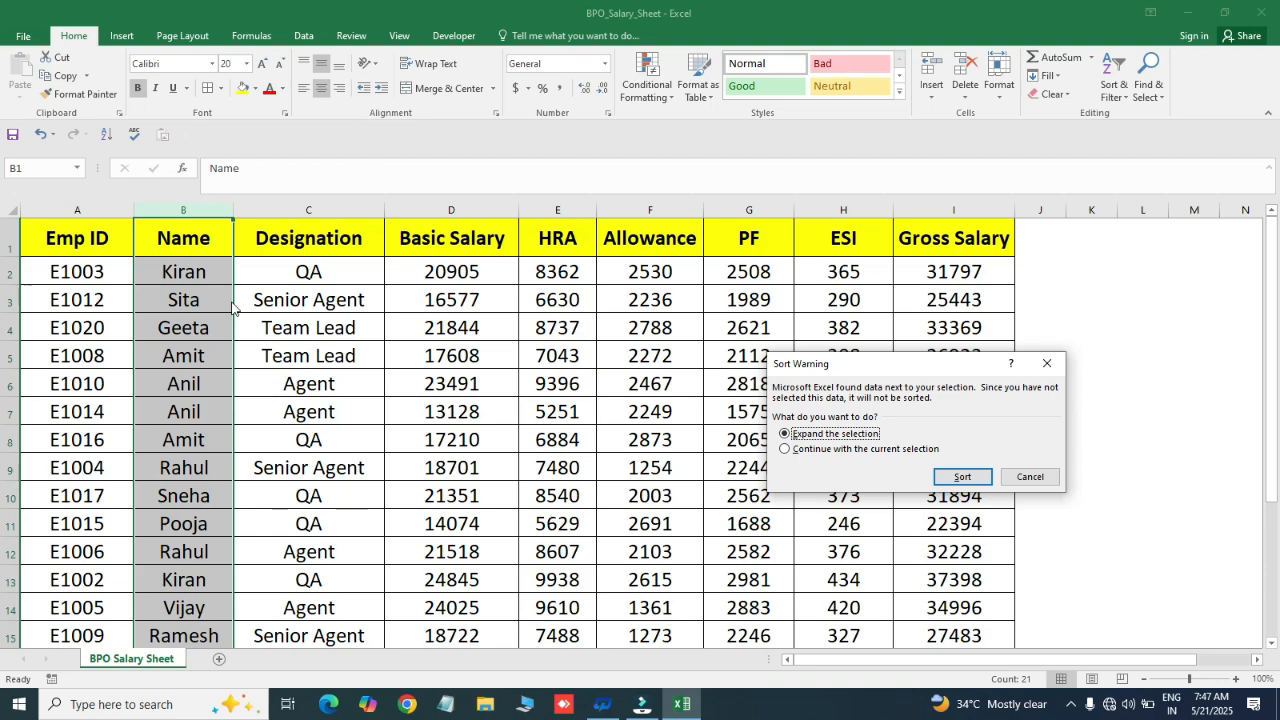
pyautogui.click(786, 452)
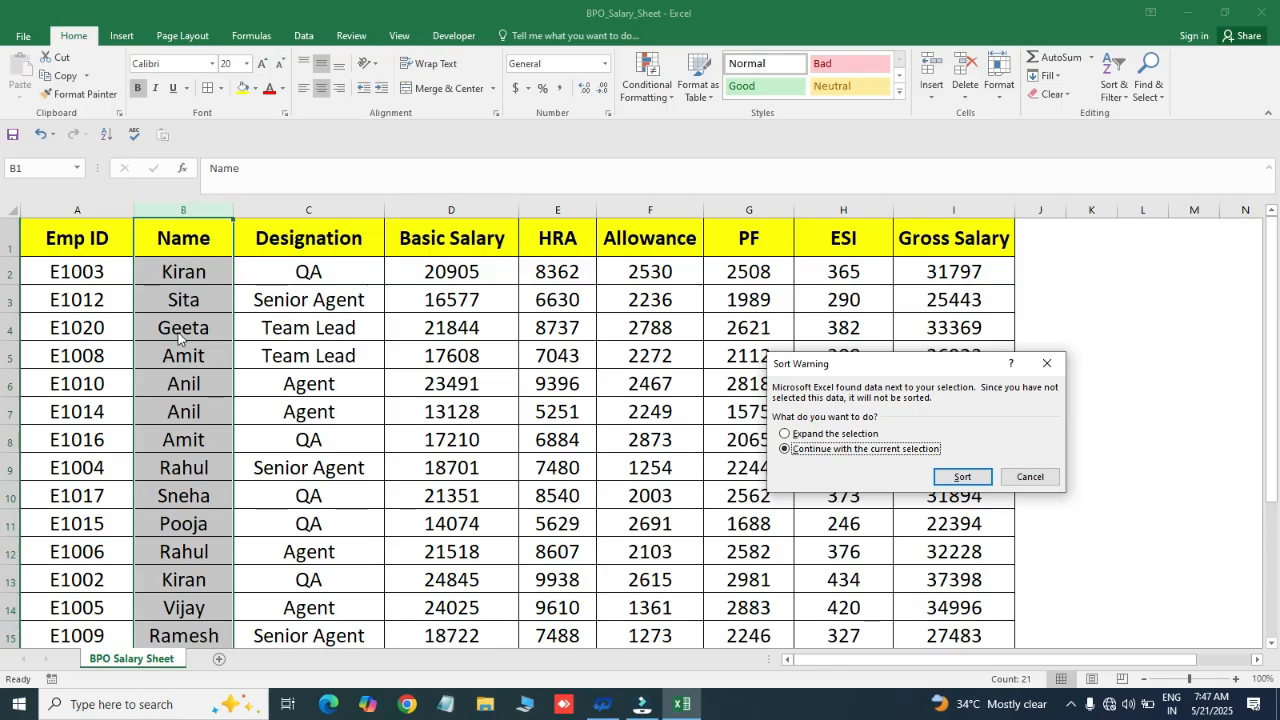
pyautogui.click(784, 433)
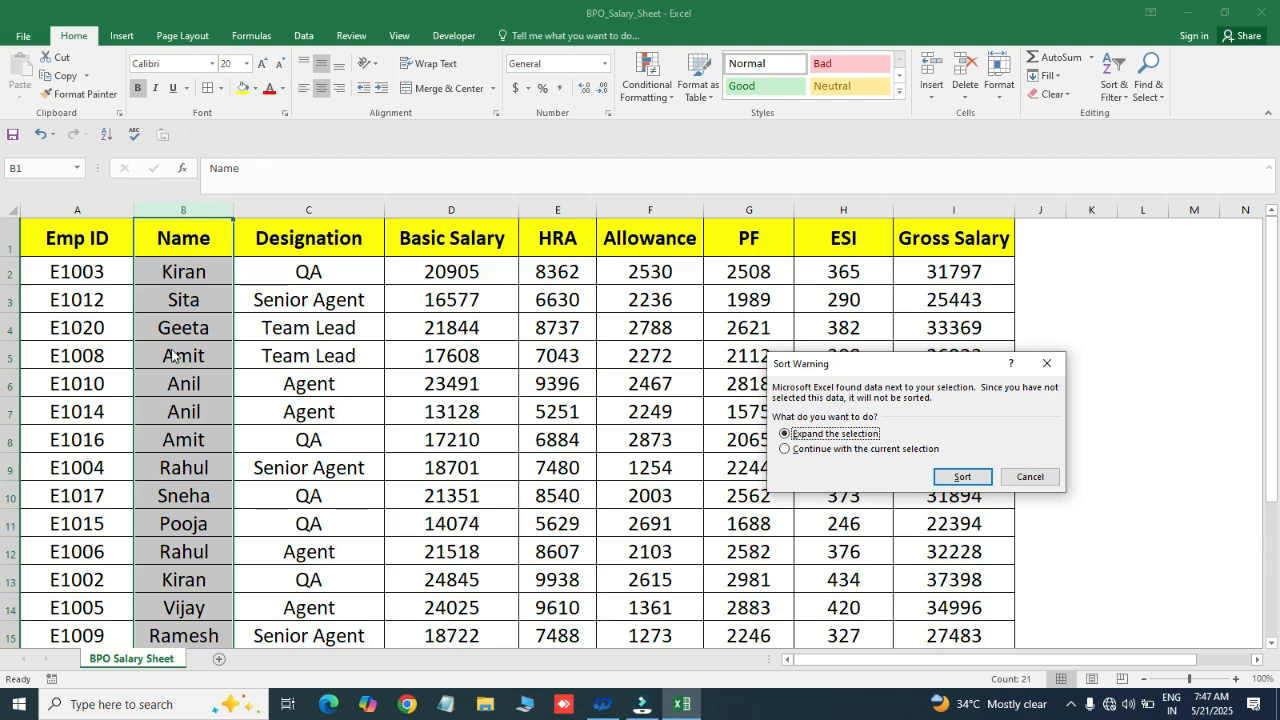
pyautogui.click(960, 476)
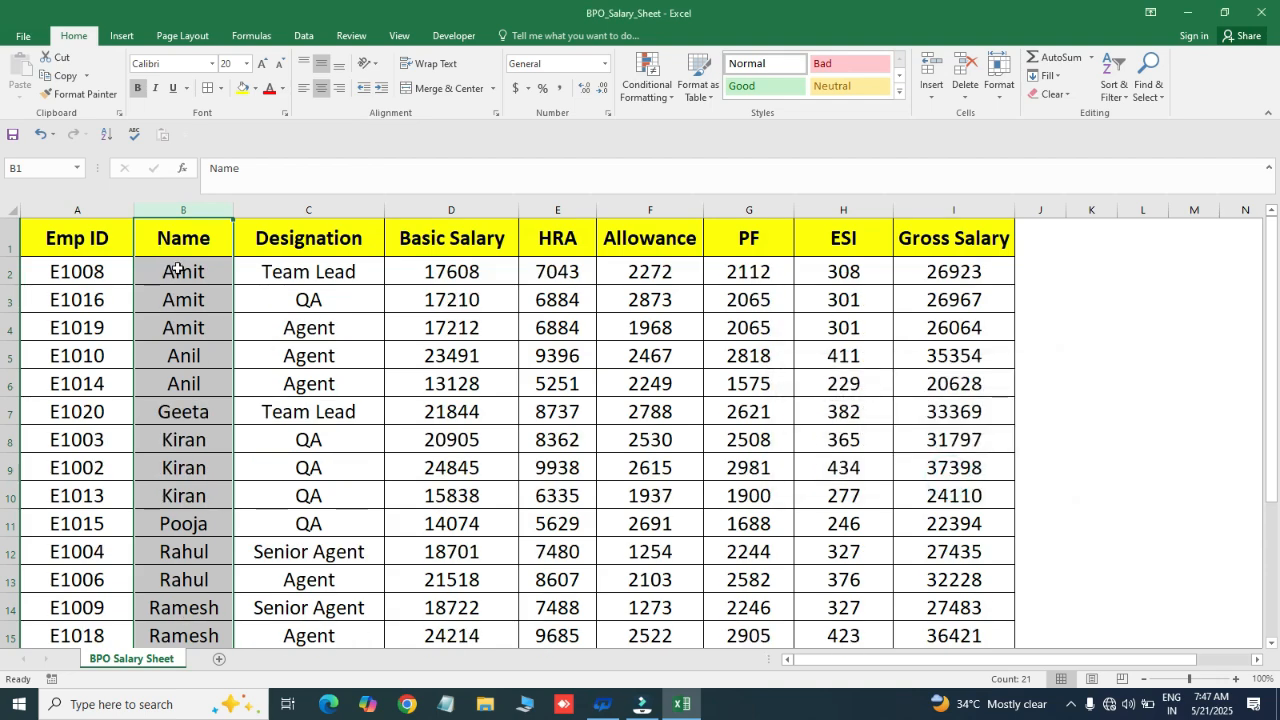
pyautogui.moveTo(70, 271); pyautogui.dragTo(880, 335)
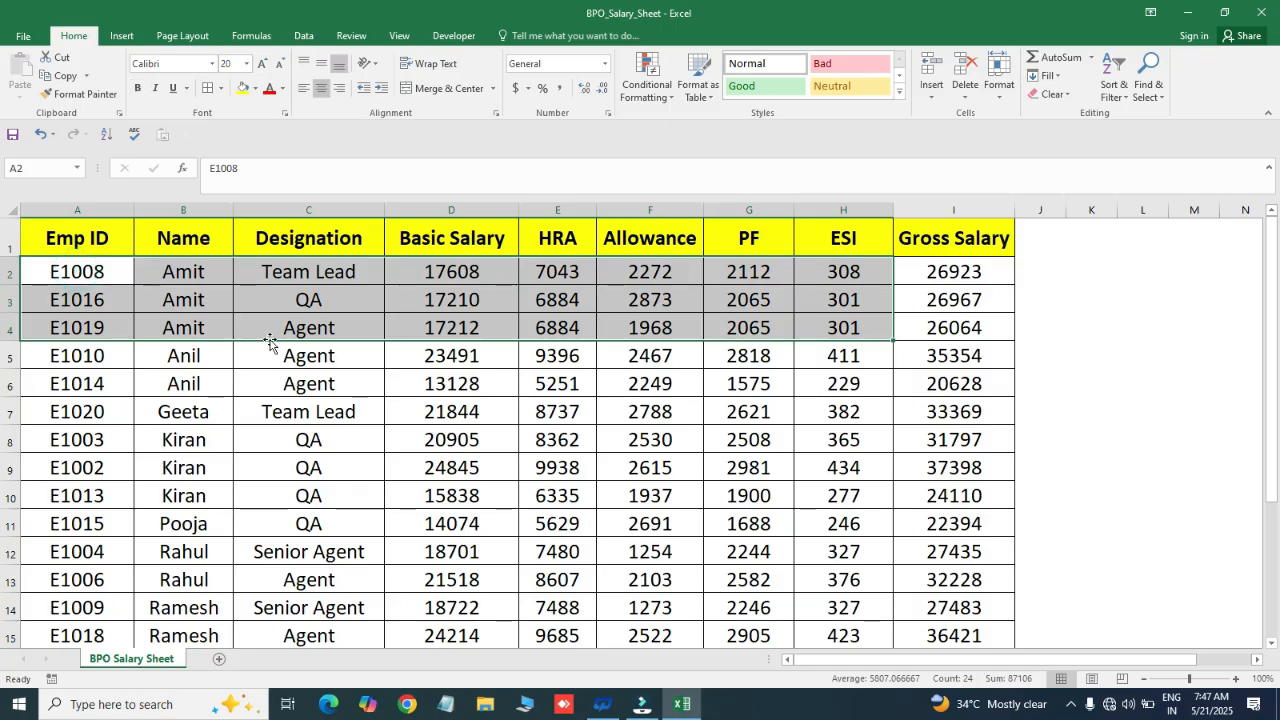
pyautogui.moveTo(107, 360); pyautogui.dragTo(640, 552)
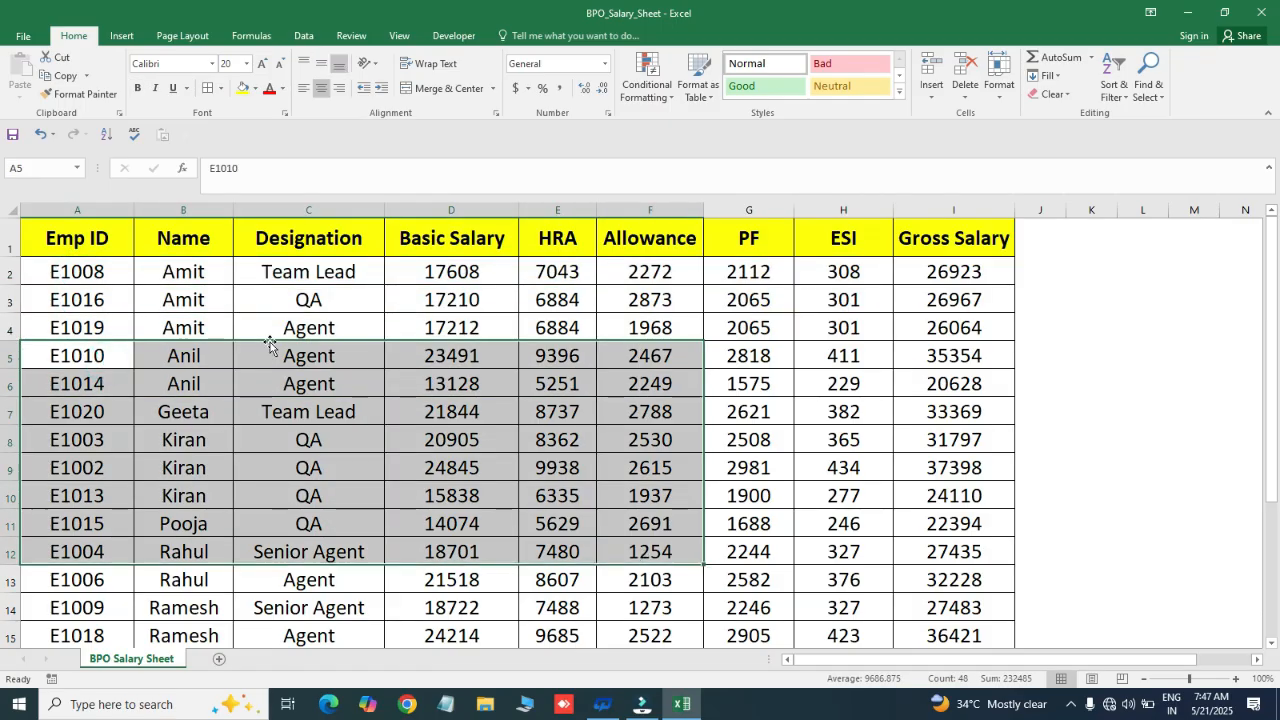
pyautogui.click(278, 306)
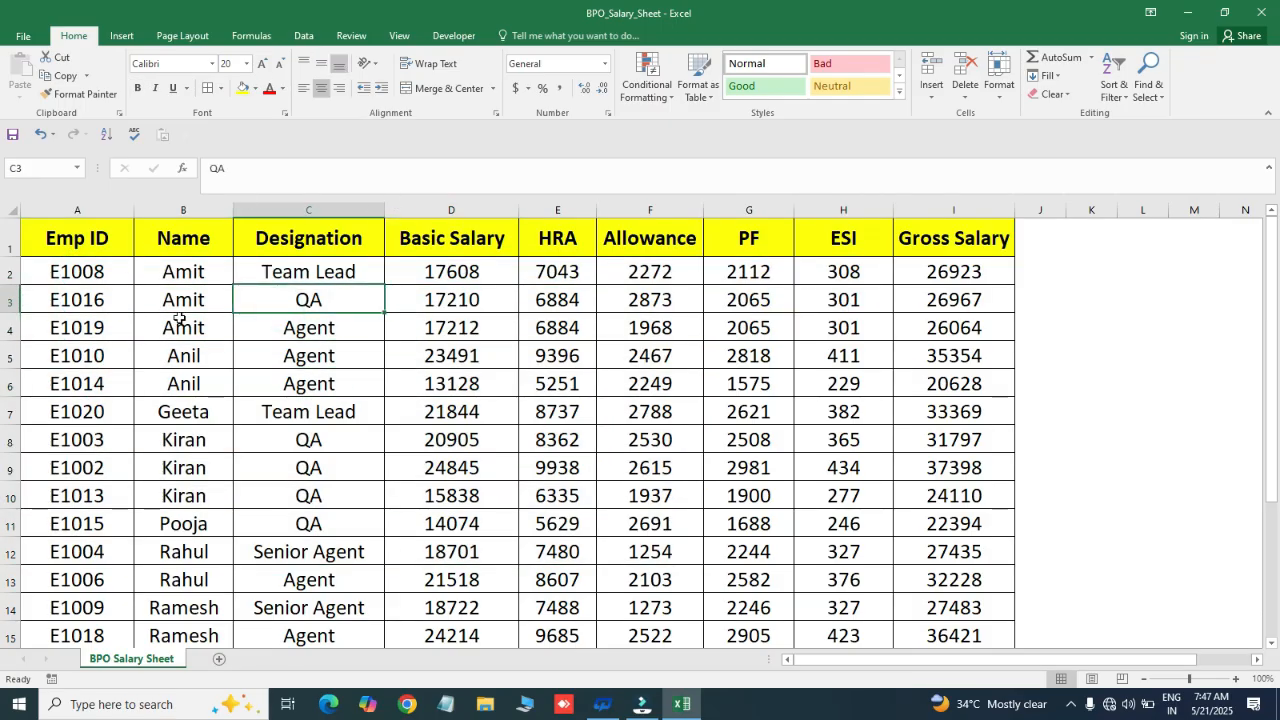
# Clear the contents of the whole Basic Salary column so it separates the table into two blocks
pyautogui.click(456, 208)
pyautogui.press('Delete')
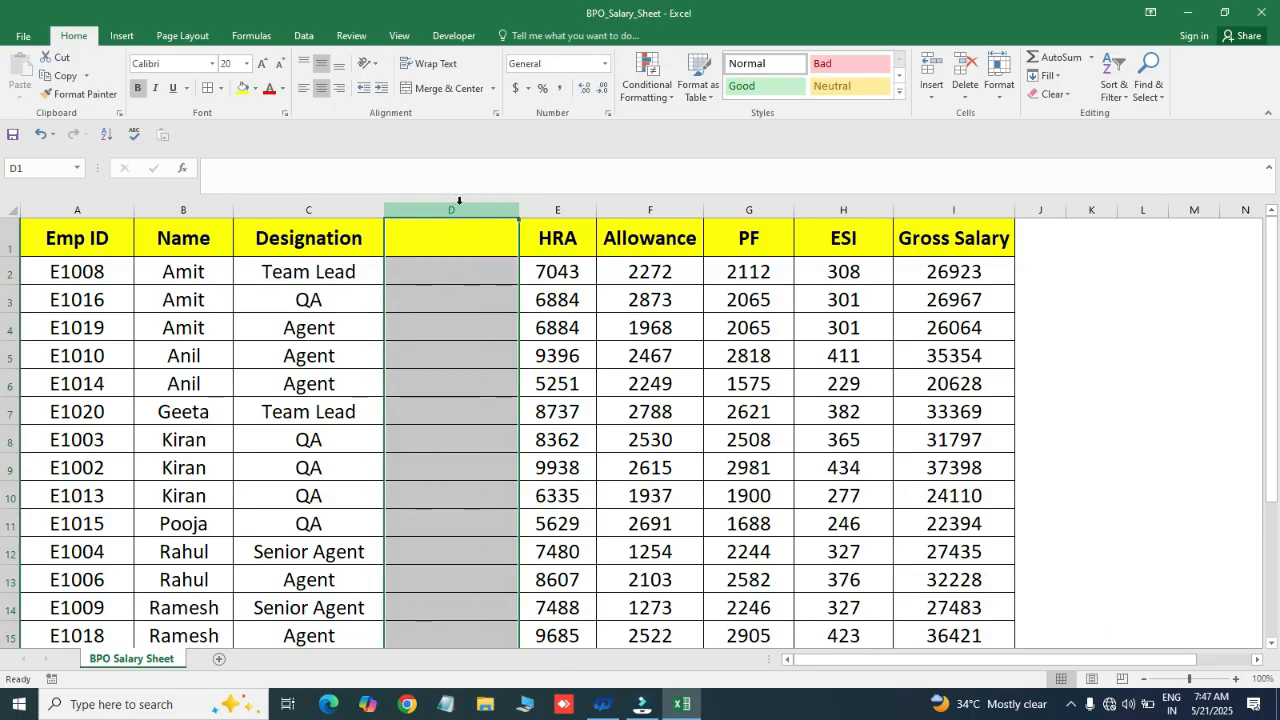
pyautogui.click(437, 297)
pyautogui.moveTo(428, 240); pyautogui.dragTo(430, 595)
pyautogui.click(557, 439)
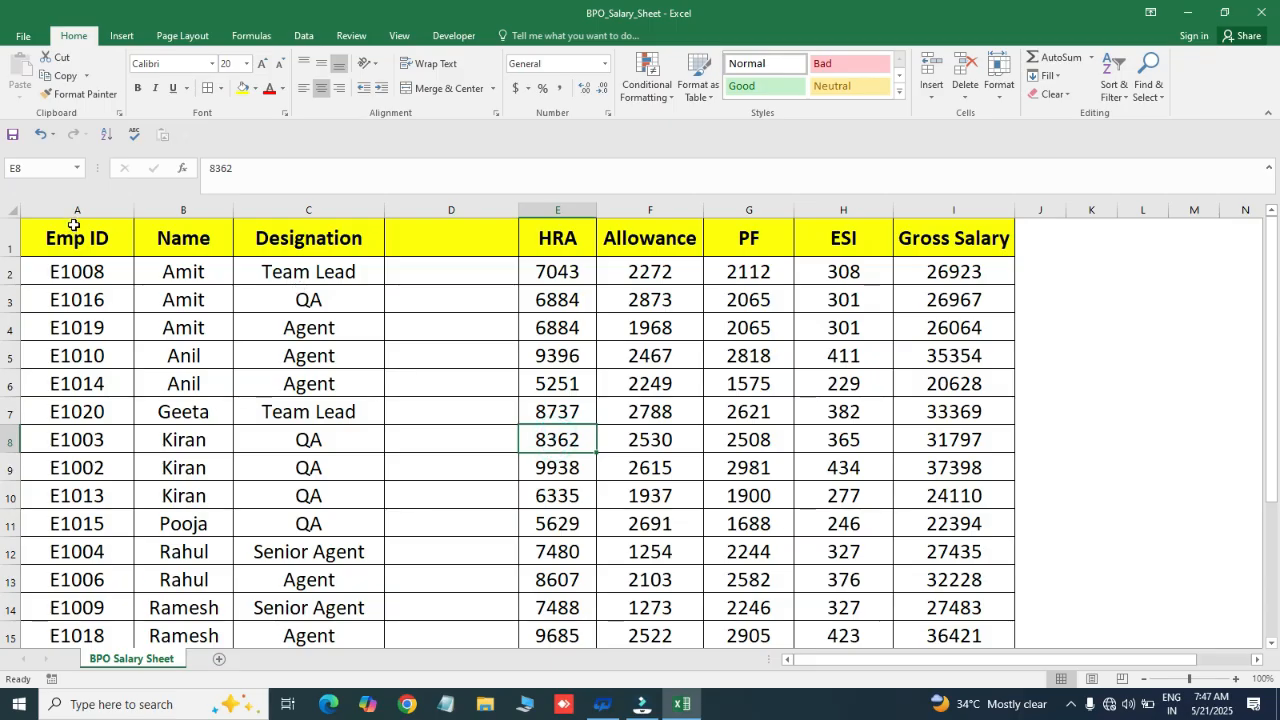
pyautogui.moveTo(76, 209); pyautogui.dragTo(309, 209)
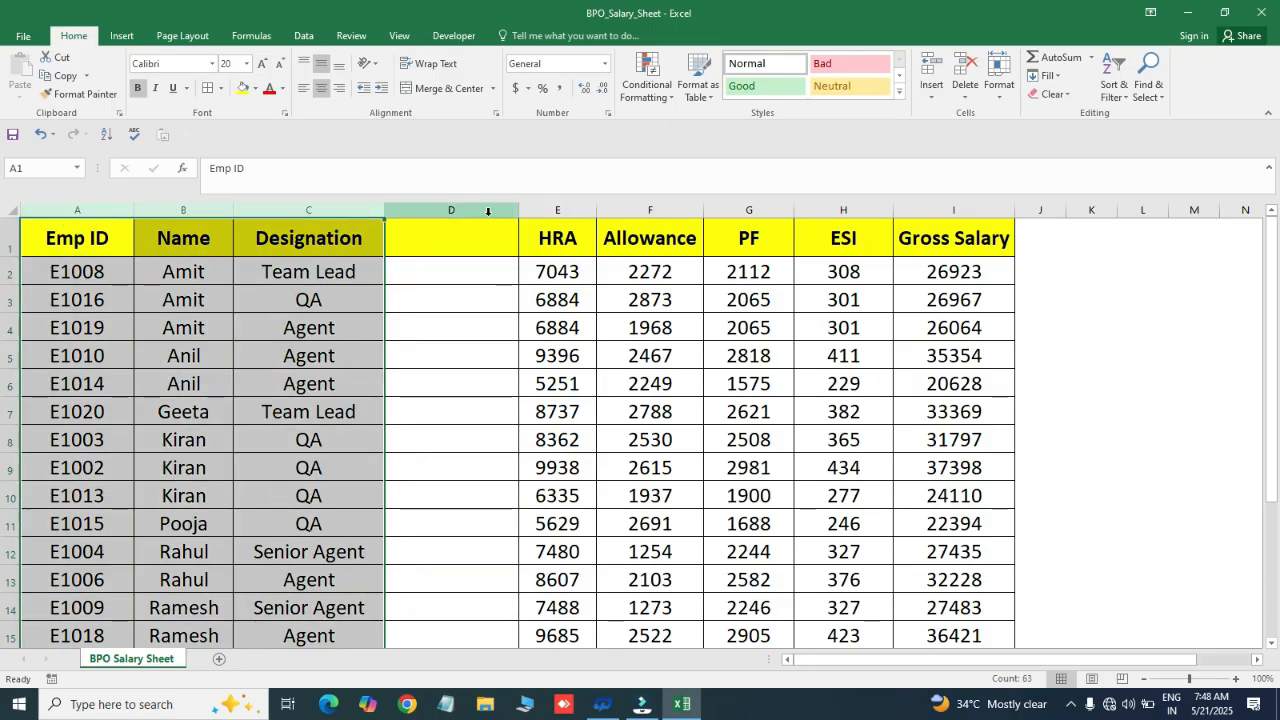
pyautogui.moveTo(546, 209); pyautogui.dragTo(1002, 195)
# Enter 7676 as the header of the emptied column in cell D1
pyautogui.click(445, 227)
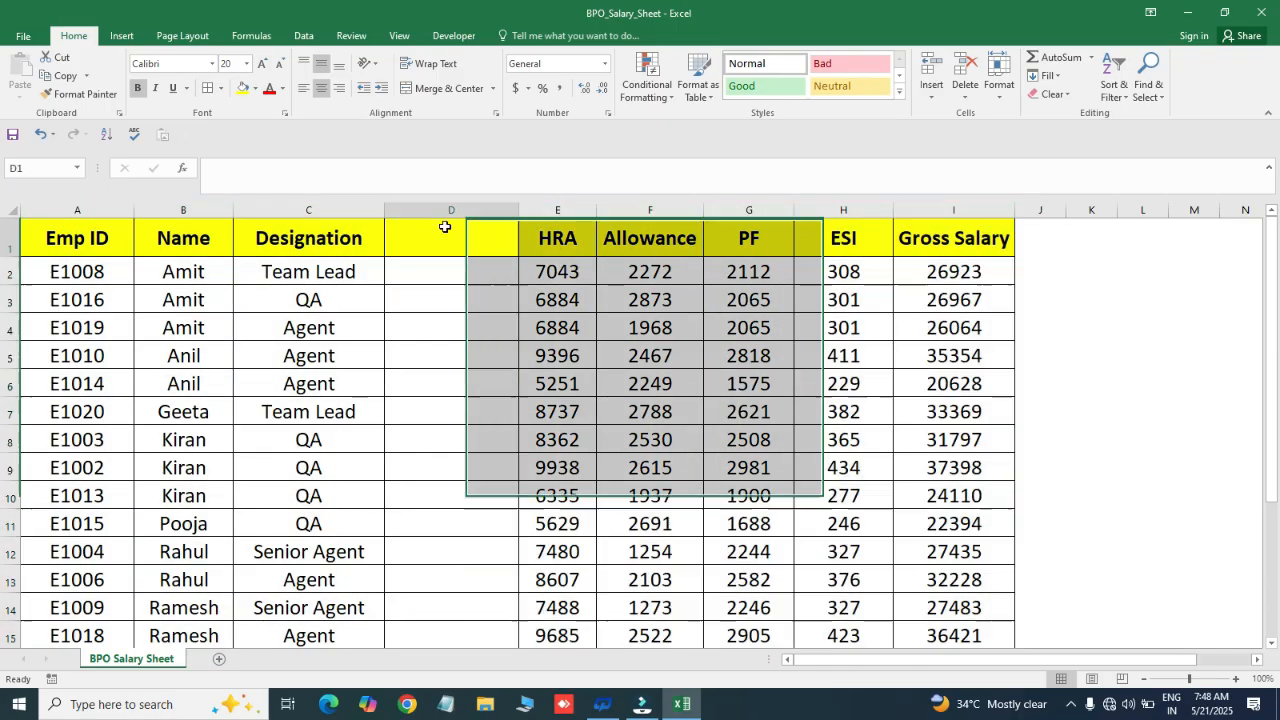
pyautogui.write('7676')
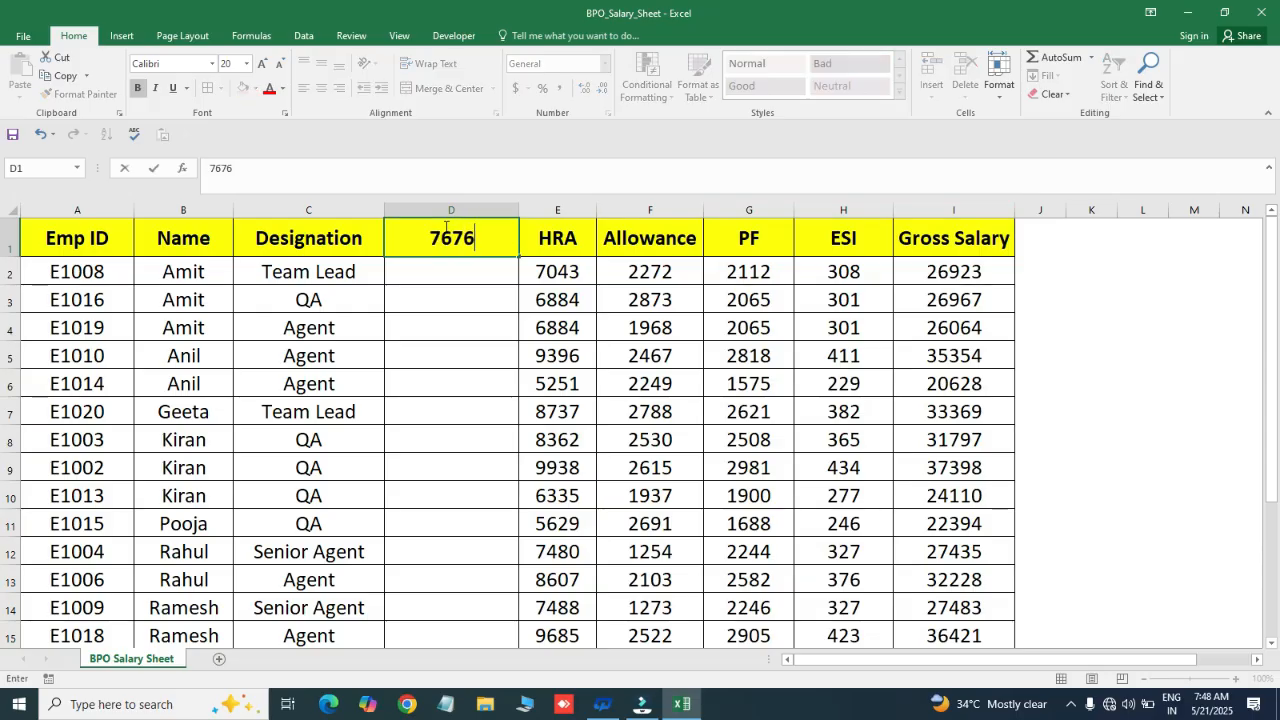
pyautogui.press('Return')
pyautogui.click(445, 227)
pyautogui.press('Left')
pyautogui.press('Right')
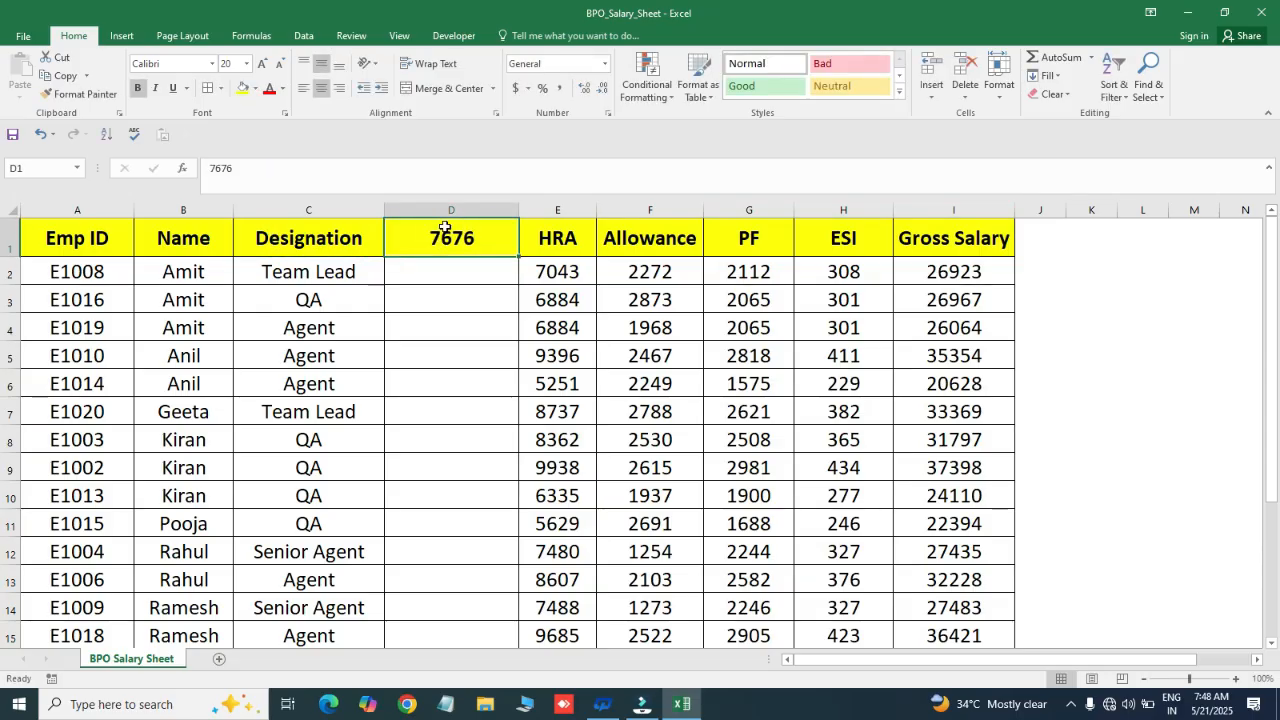
# Undo the D1 entry and the clearing of column D to restore the Basic Salary data
pyautogui.hotkey('ctrl', 'space')
pyautogui.press('Down')
pyautogui.hotkey('ctrl', 'space')
pyautogui.press('Up')
pyautogui.hotkey('ctrl', 'z')
pyautogui.hotkey('ctrl', 'y')
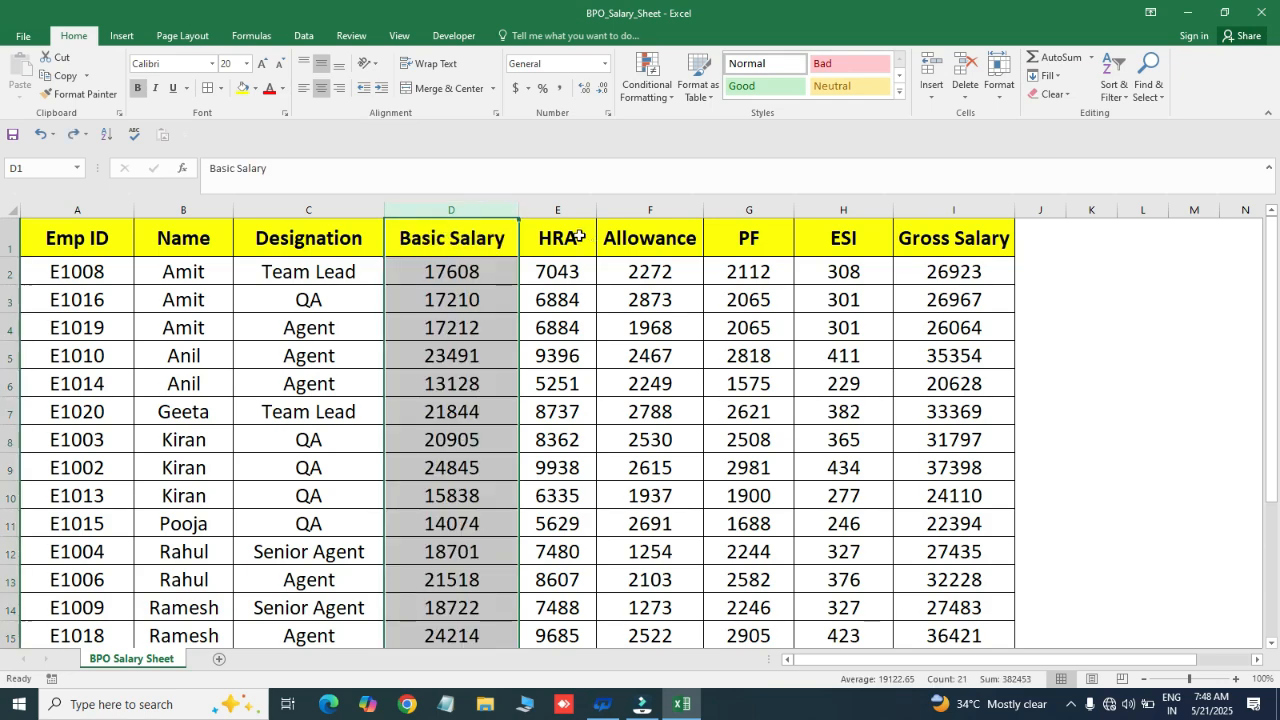
# Go to the small number table beyond the salary data, at the NO.1 header in cell O1
pyautogui.click(641, 232)
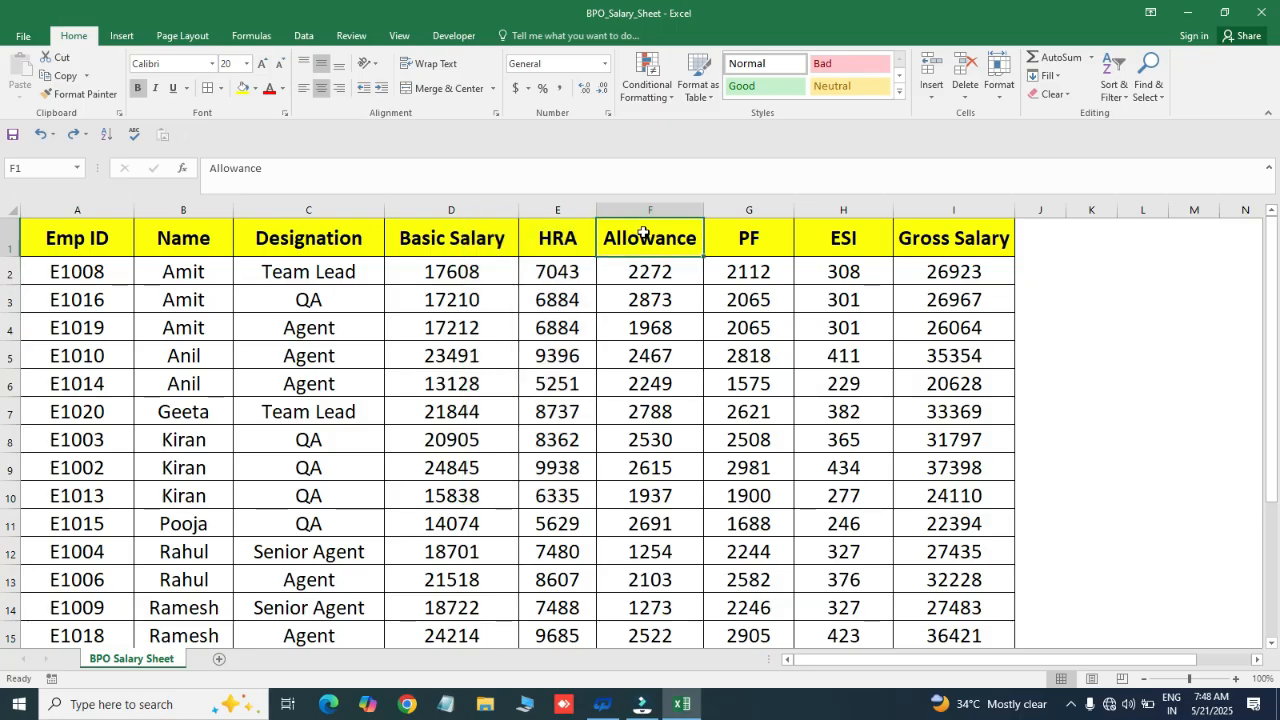
pyautogui.press('Right')
pyautogui.press('Right')
pyautogui.press('Right')
pyautogui.press('Right')
pyautogui.press('Right')
pyautogui.press('Right')
pyautogui.press('Right')
pyautogui.press('Right')
pyautogui.press('Right')
pyautogui.press('Right')
pyautogui.press('Right')
pyautogui.press('Right')
pyautogui.press('Right')
pyautogui.press('Right')
pyautogui.press('Right')
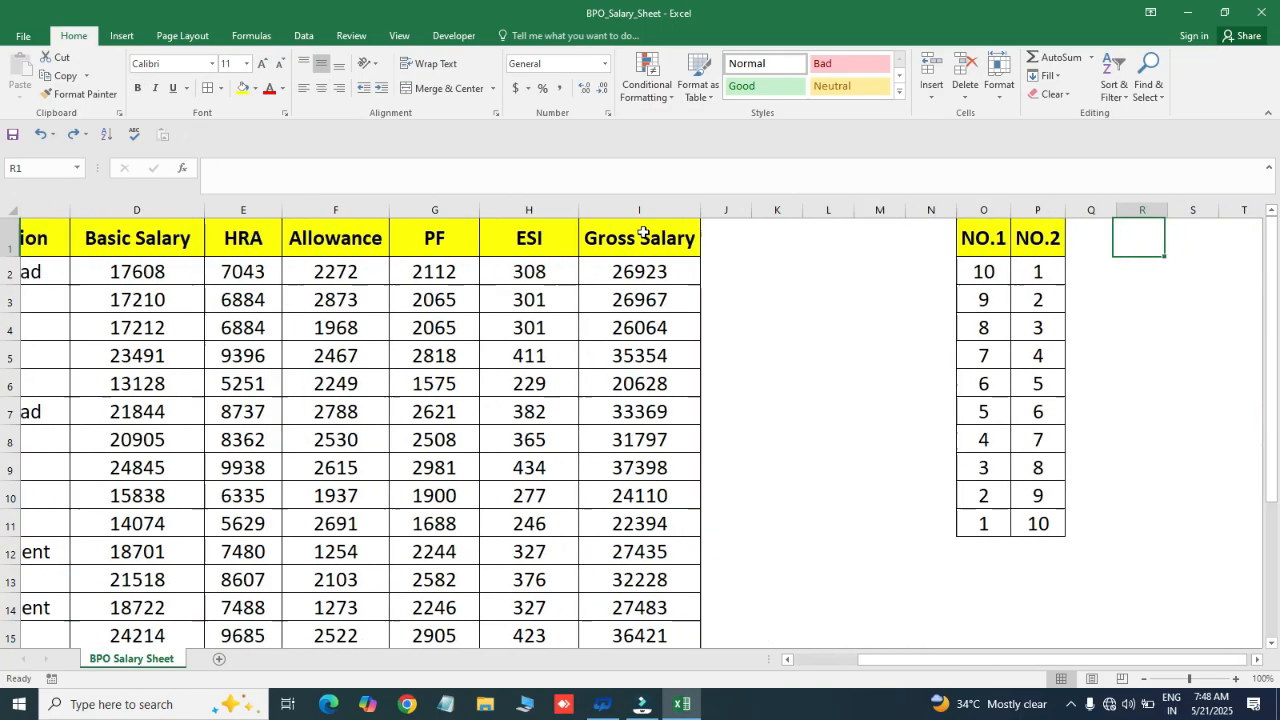
pyautogui.press('Left')
pyautogui.press('Left')
pyautogui.press('Left')
pyautogui.press('Left')
pyautogui.press('Left')
pyautogui.press('Left')
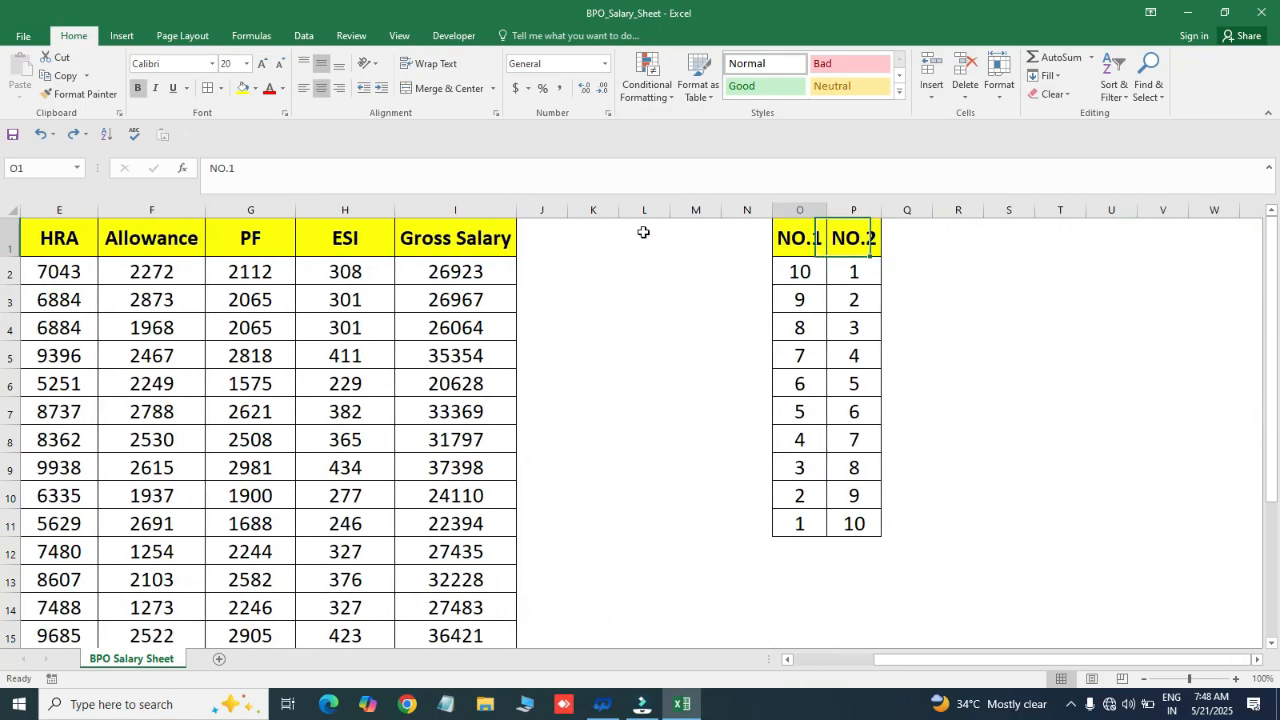
pyautogui.hotkey('shift', 'Right')
pyautogui.hotkey('shift', 'Down')
pyautogui.press('Up')
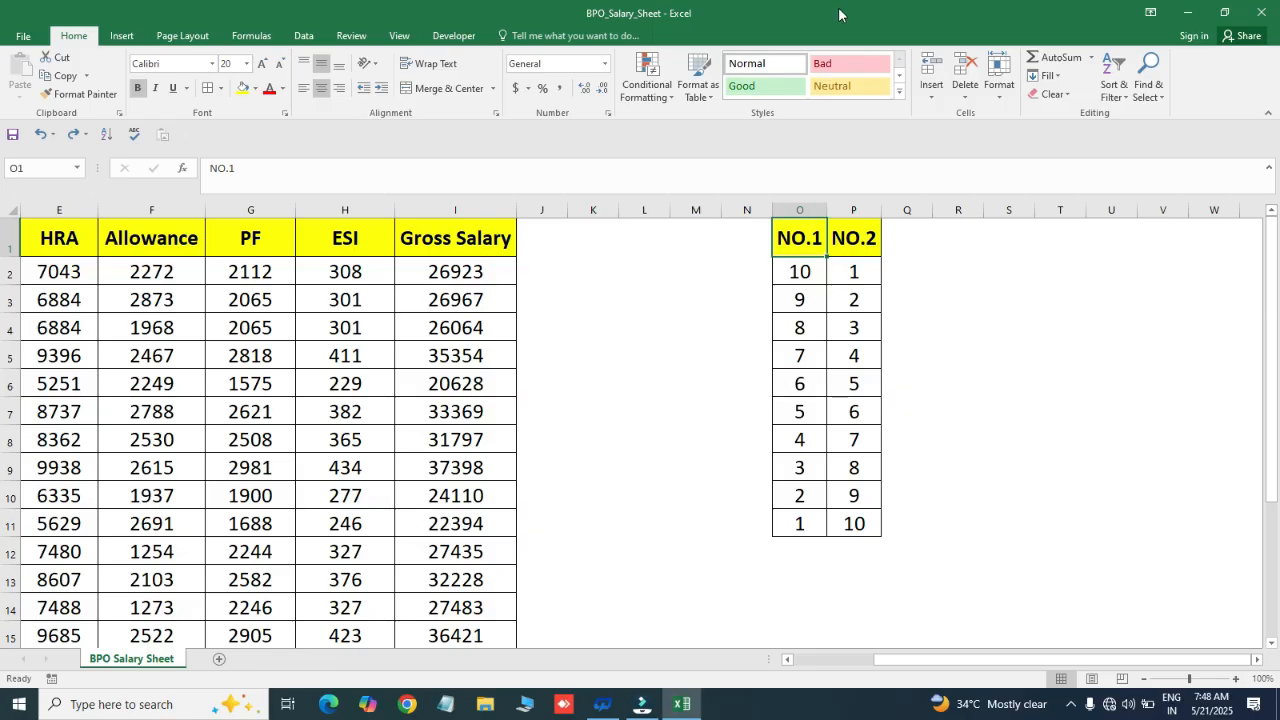
# Compare the order of the numbers in the NO.1 and NO.2 columns
pyautogui.click(800, 304)
pyautogui.moveTo(805, 243); pyautogui.dragTo(789, 542)
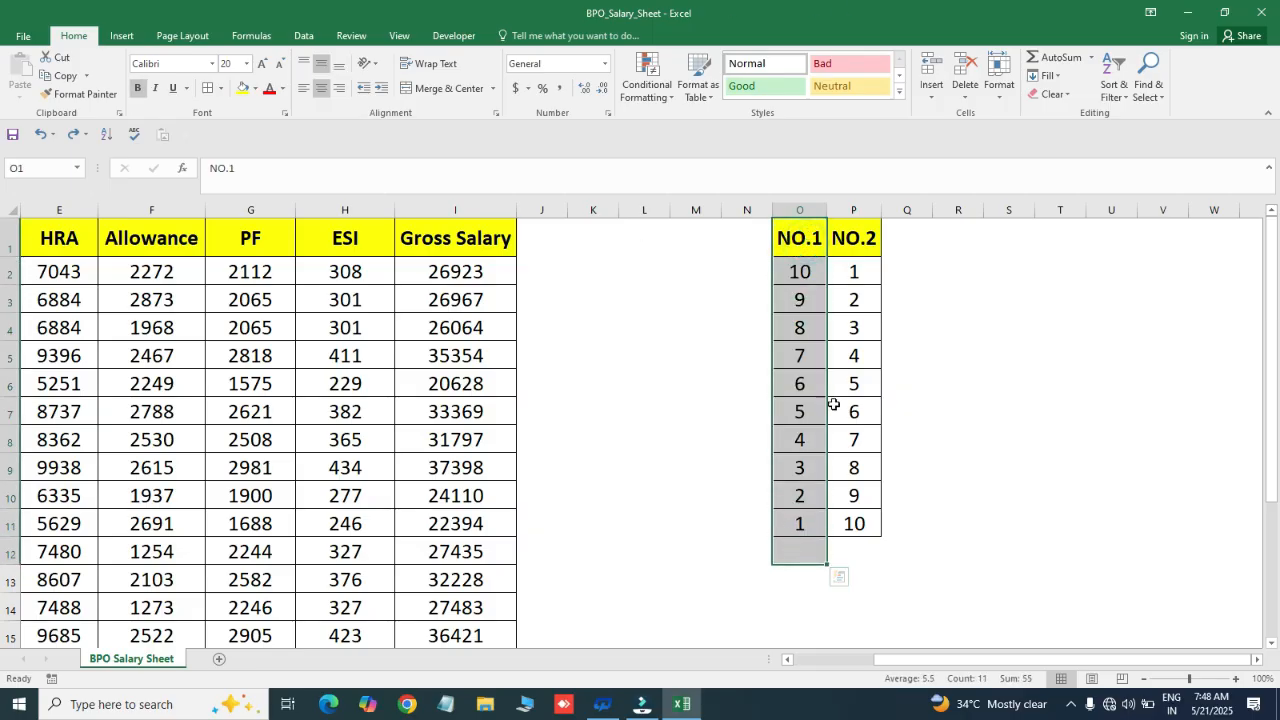
pyautogui.moveTo(853, 240); pyautogui.dragTo(853, 524)
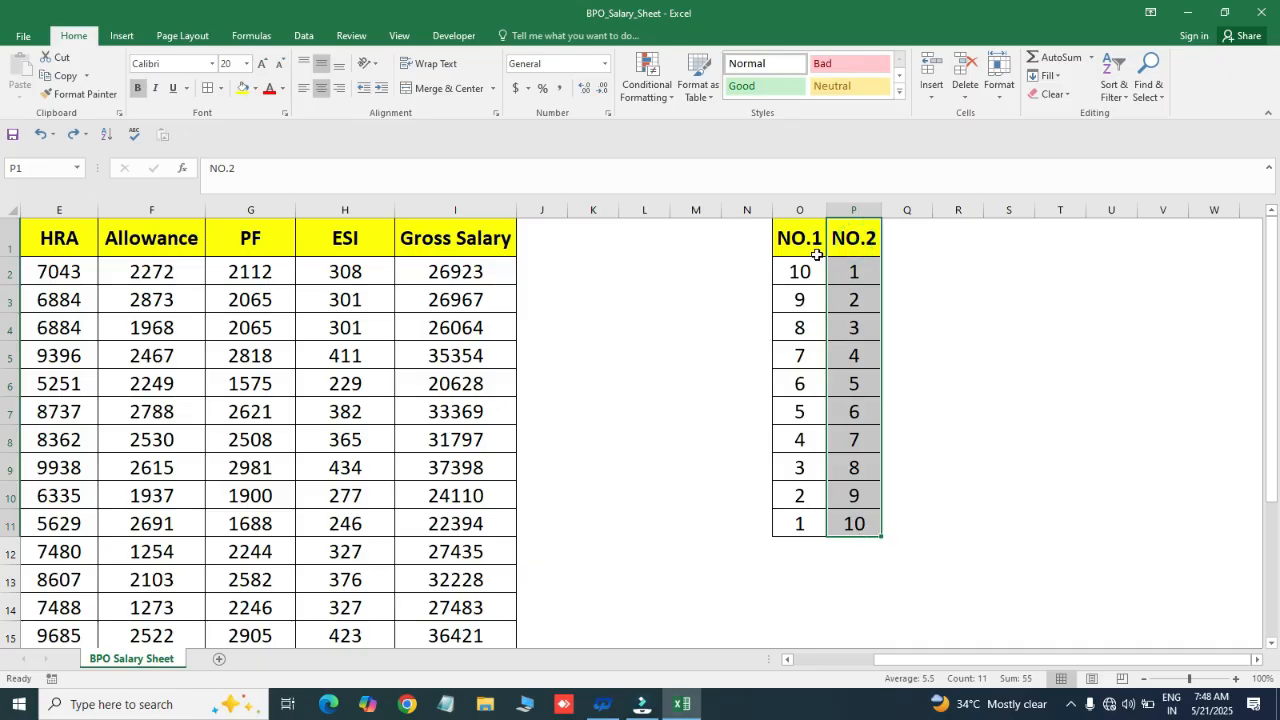
pyautogui.moveTo(804, 239); pyautogui.dragTo(820, 518)
pyautogui.click(877, 360)
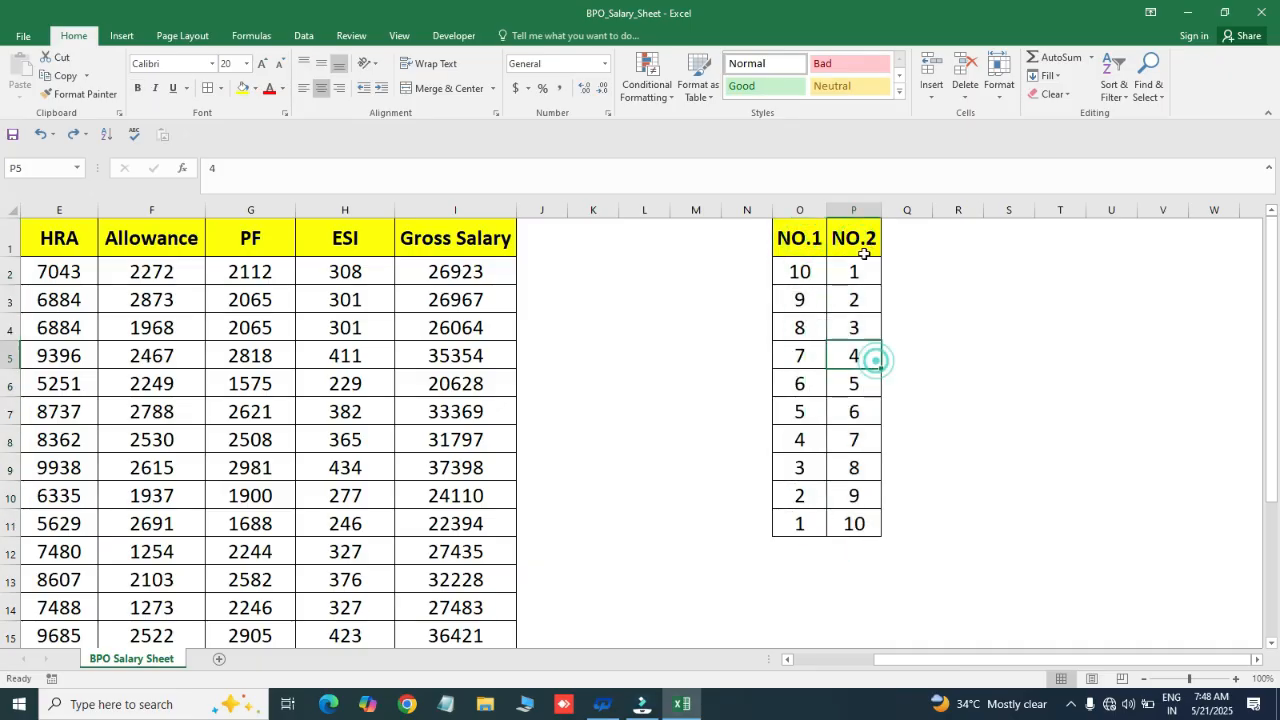
pyautogui.moveTo(856, 244); pyautogui.dragTo(853, 580)
pyautogui.click(814, 409)
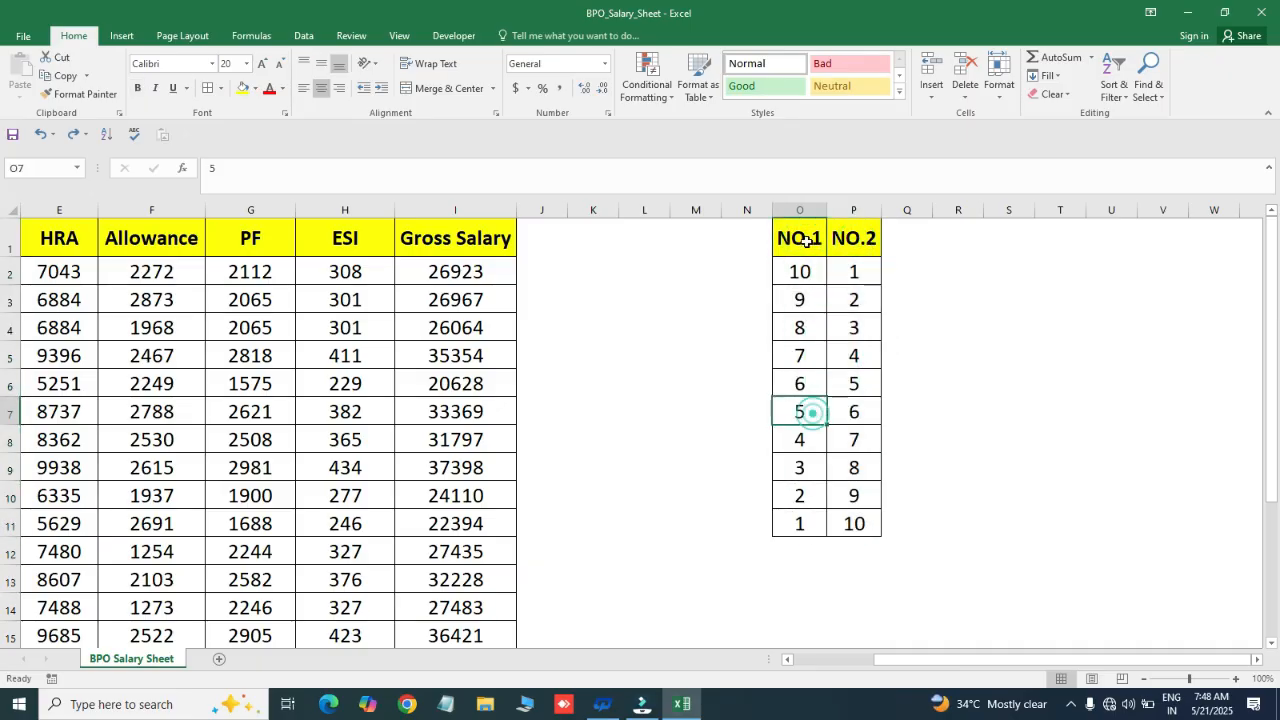
# Sort the NO.1 column from smallest to largest, expanding the selection to include the NO.2 column
pyautogui.click(803, 238)
pyautogui.moveTo(803, 238); pyautogui.dragTo(797, 521)
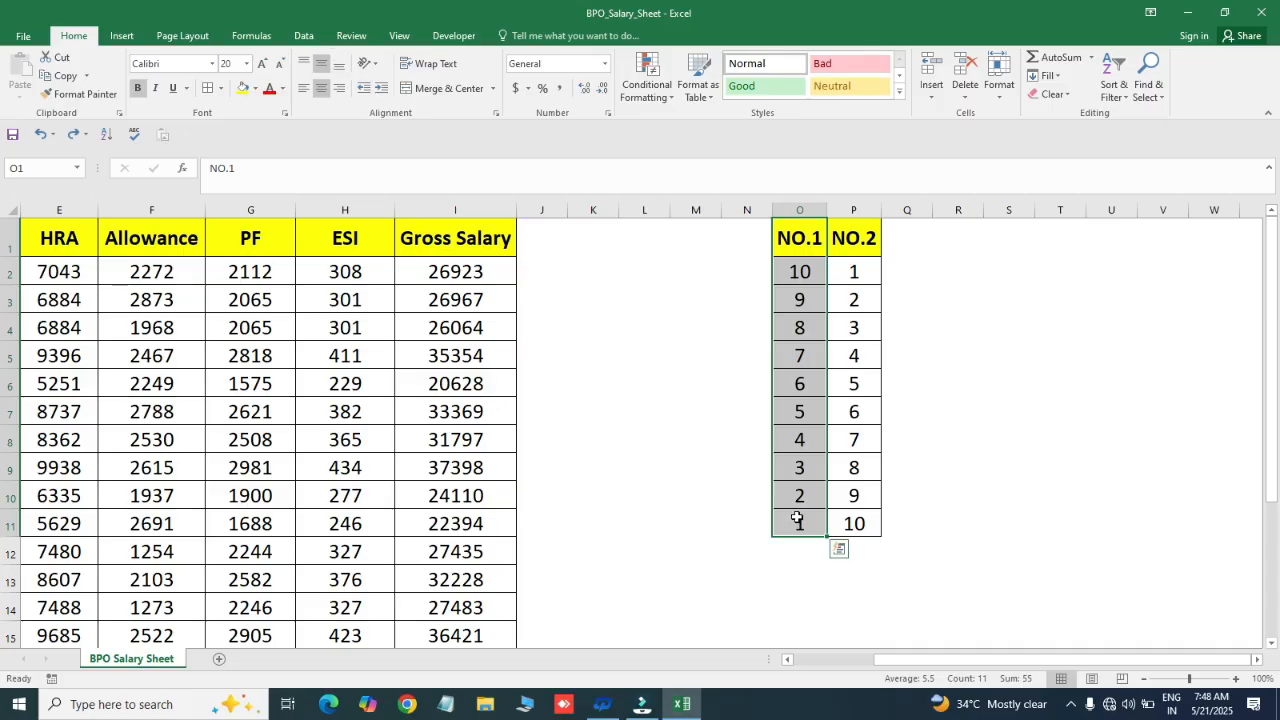
pyautogui.click(1120, 97)
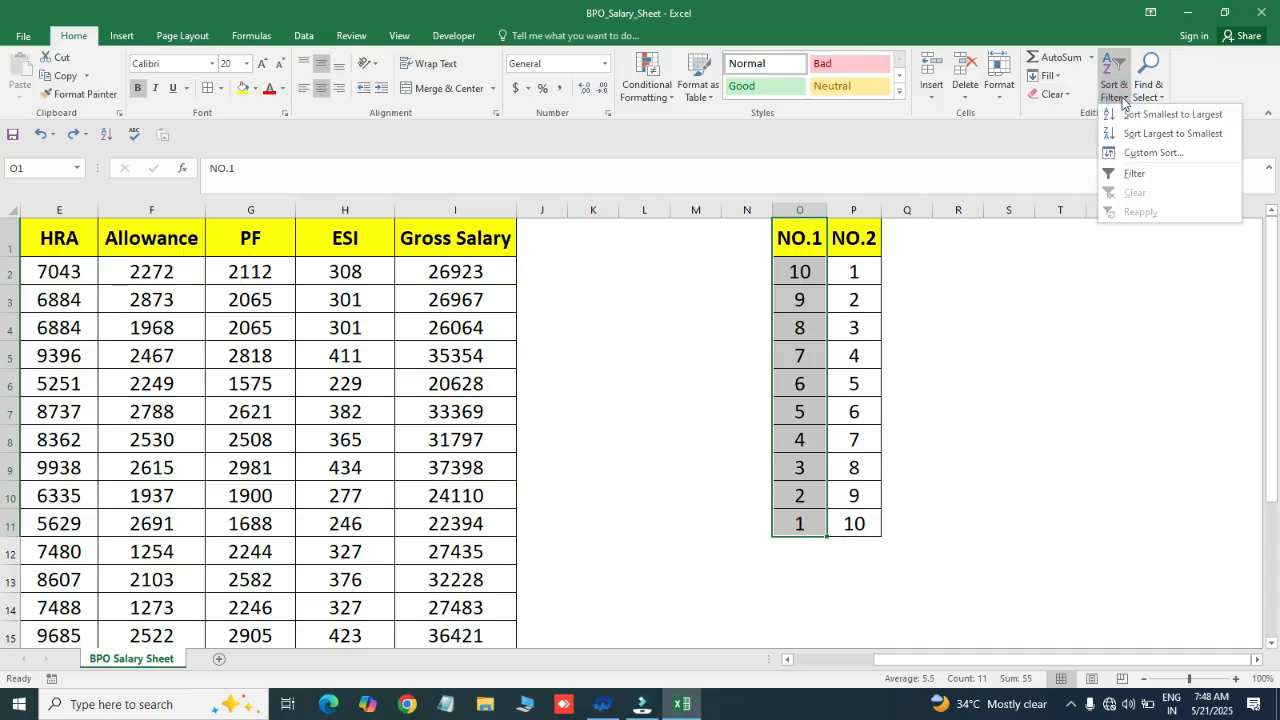
pyautogui.click(1140, 114)
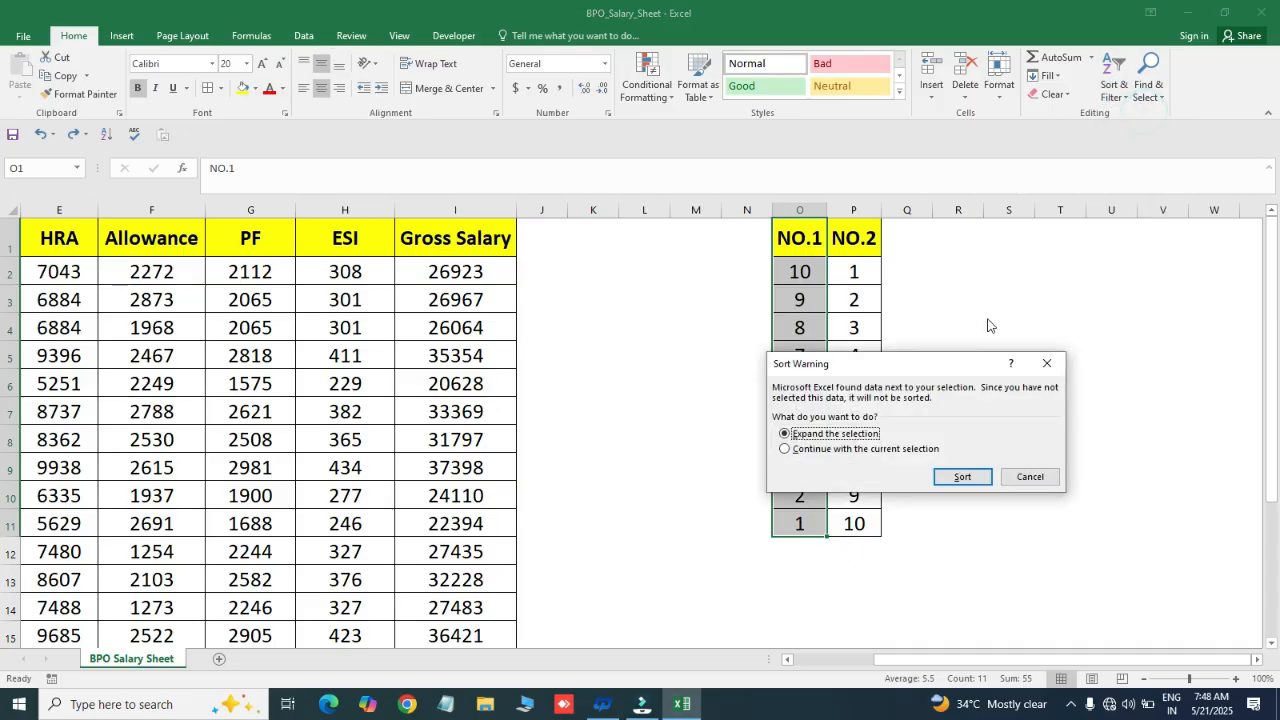
pyautogui.moveTo(910, 362); pyautogui.dragTo(1091, 234)
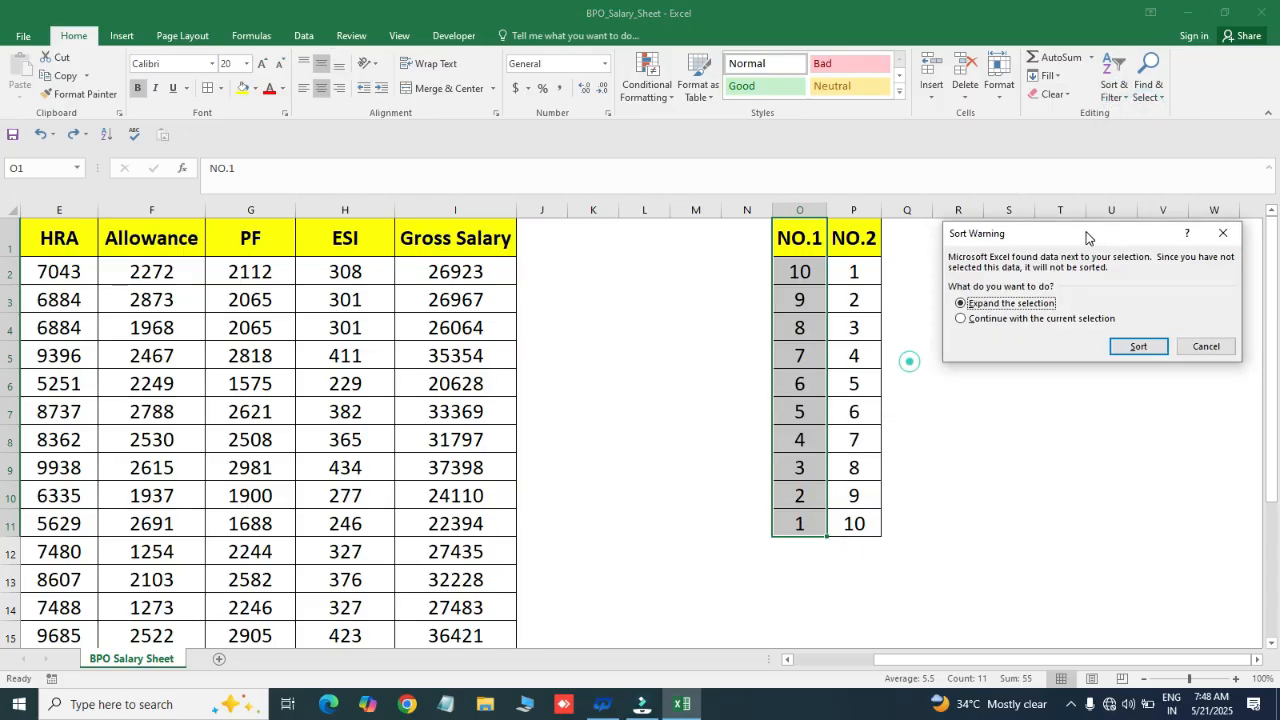
pyautogui.click(1143, 348)
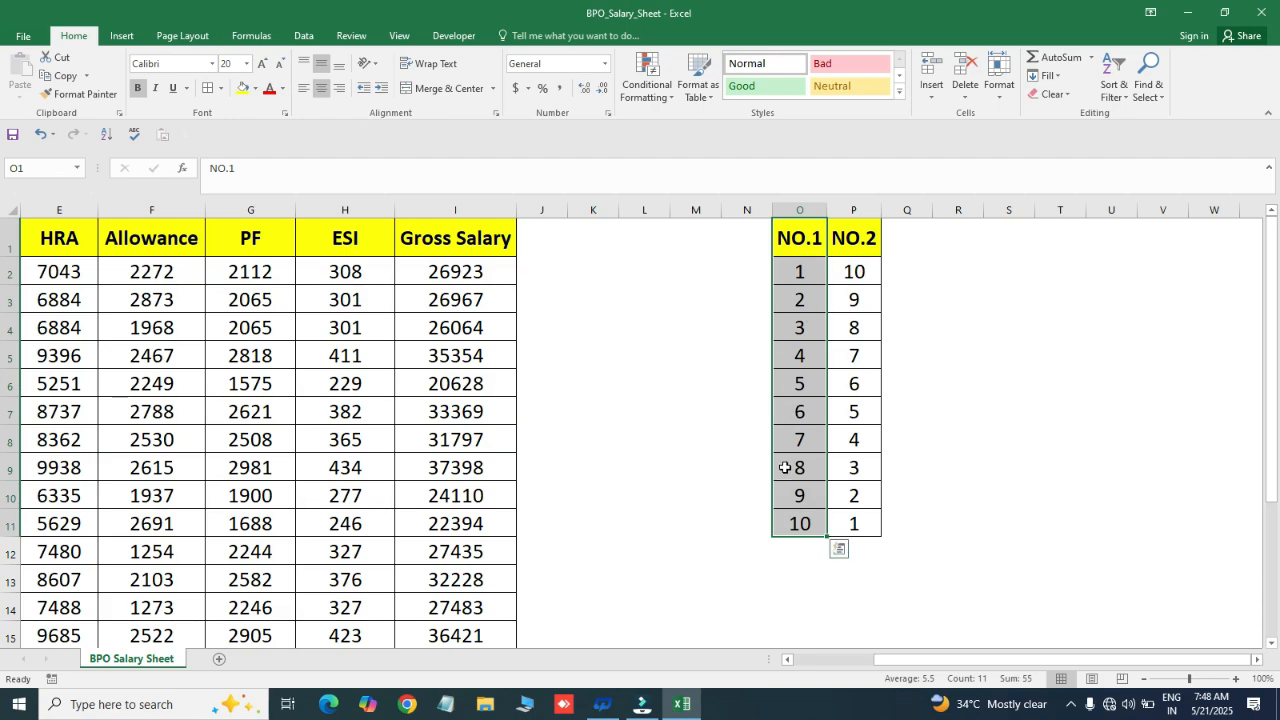
# Sort the NO.2 values from smallest to largest, expanding the selection to include the NO.1 column
pyautogui.moveTo(856, 277); pyautogui.dragTo(857, 523)
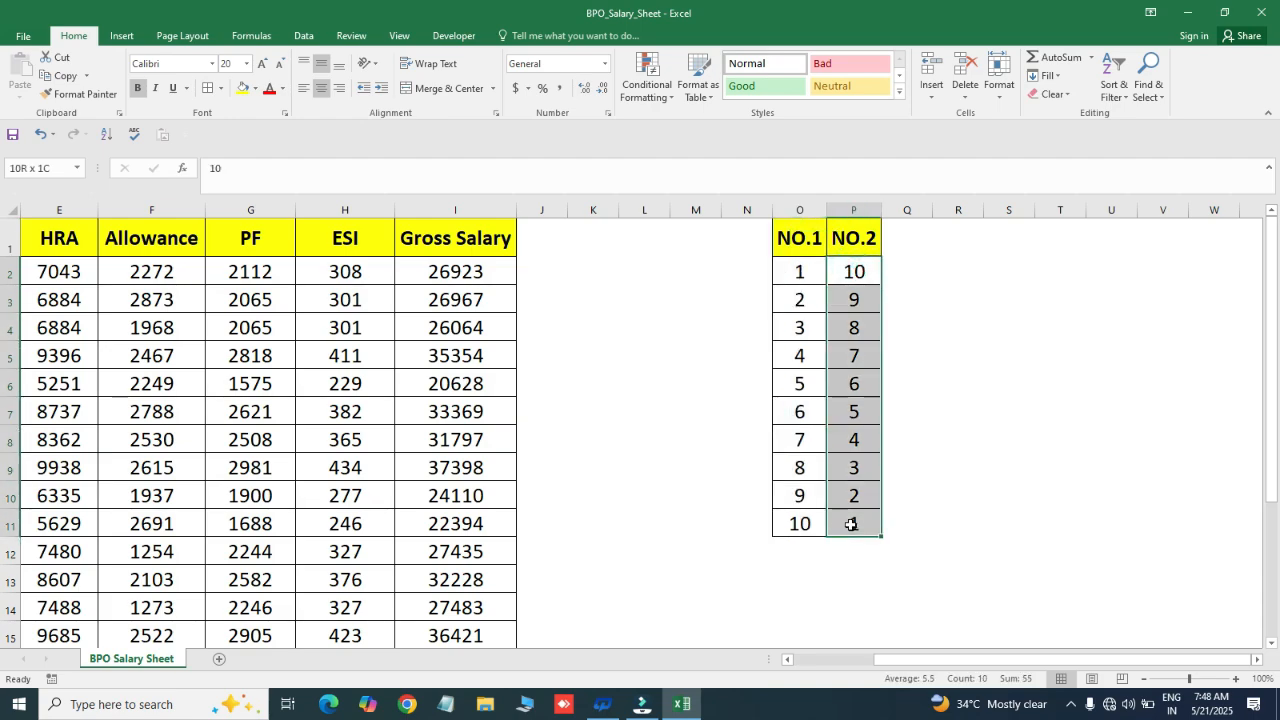
pyautogui.click(1115, 90)
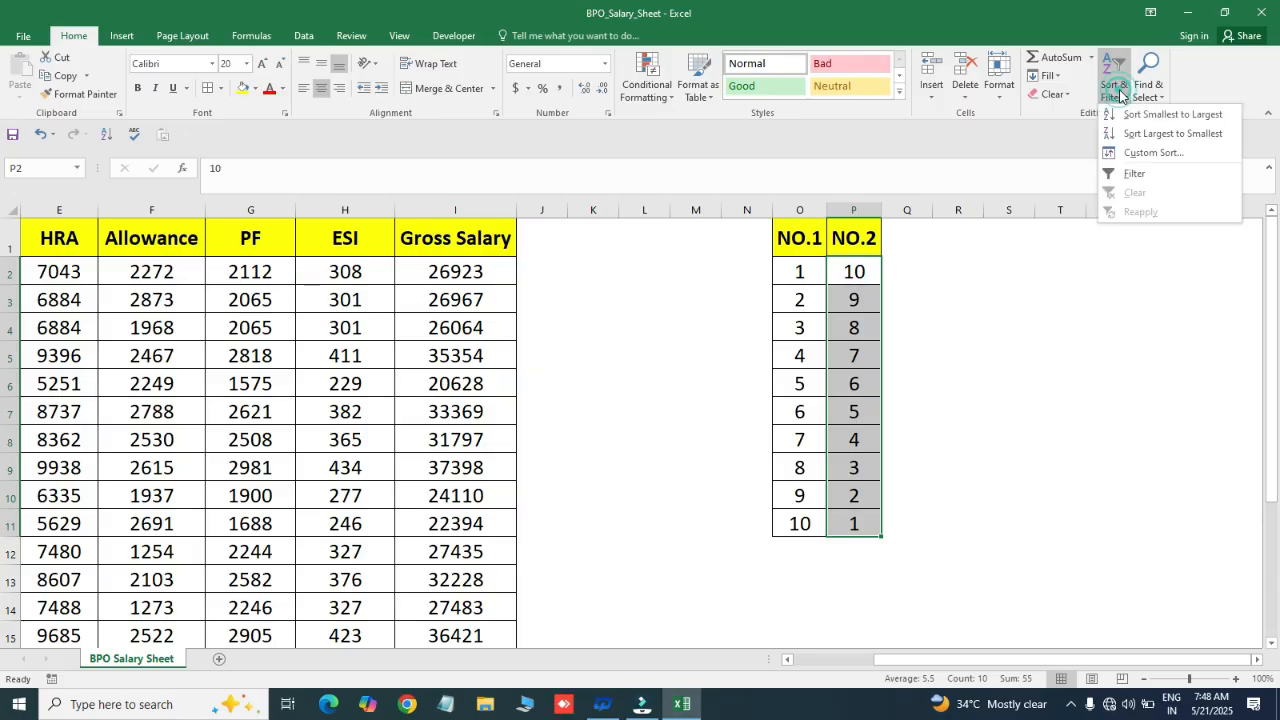
pyautogui.click(1131, 115)
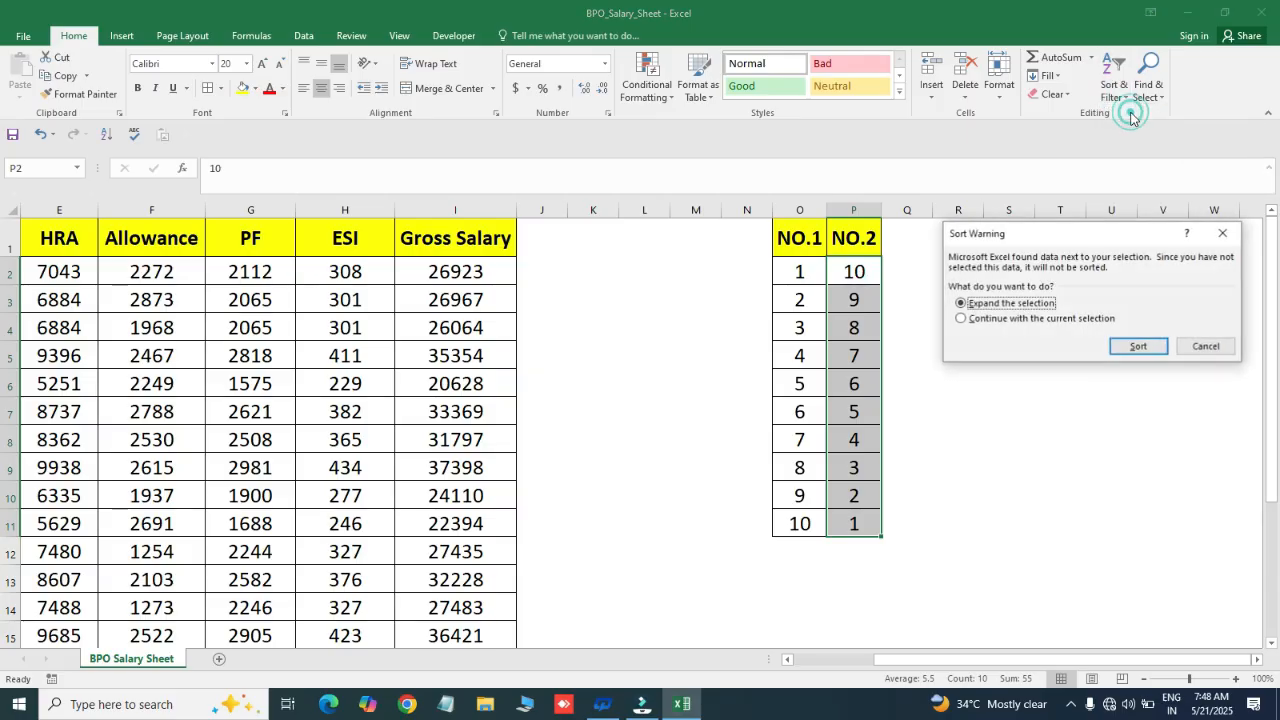
pyautogui.click(1125, 346)
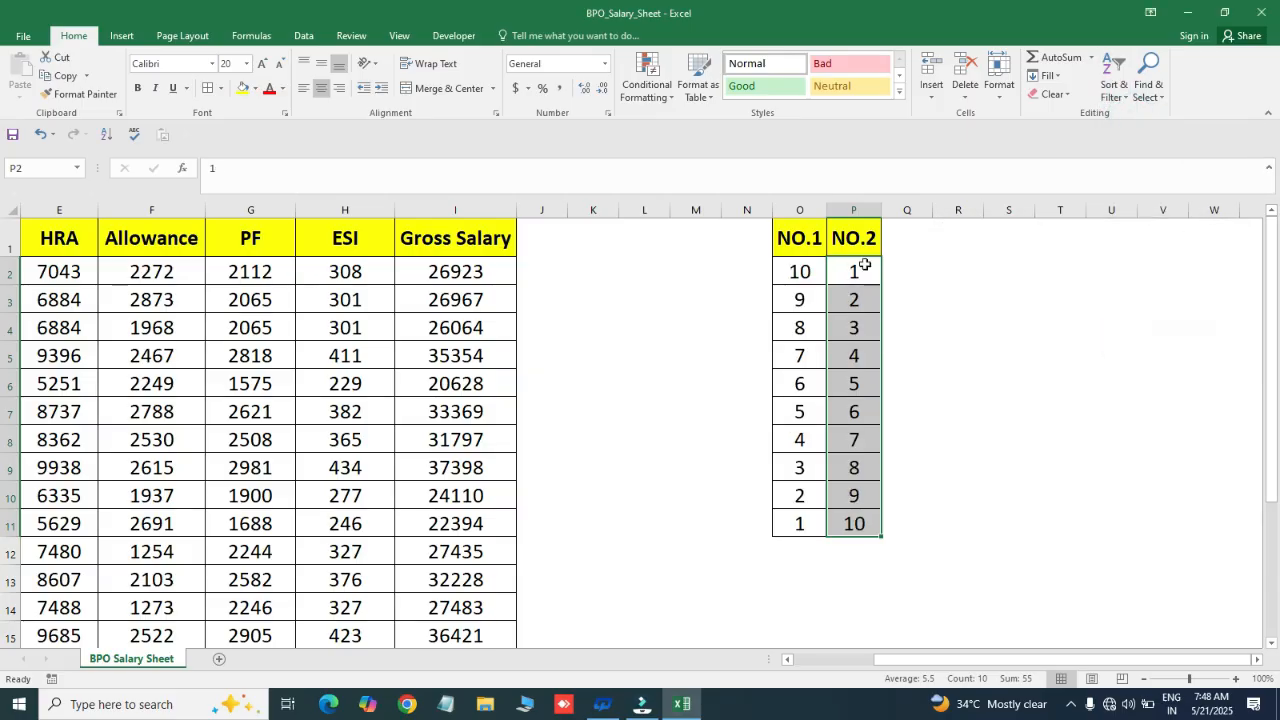
# Sort the NO.1 values from smallest to largest again, expanding the selection to include the NO.2 column
pyautogui.moveTo(800, 272); pyautogui.dragTo(816, 519)
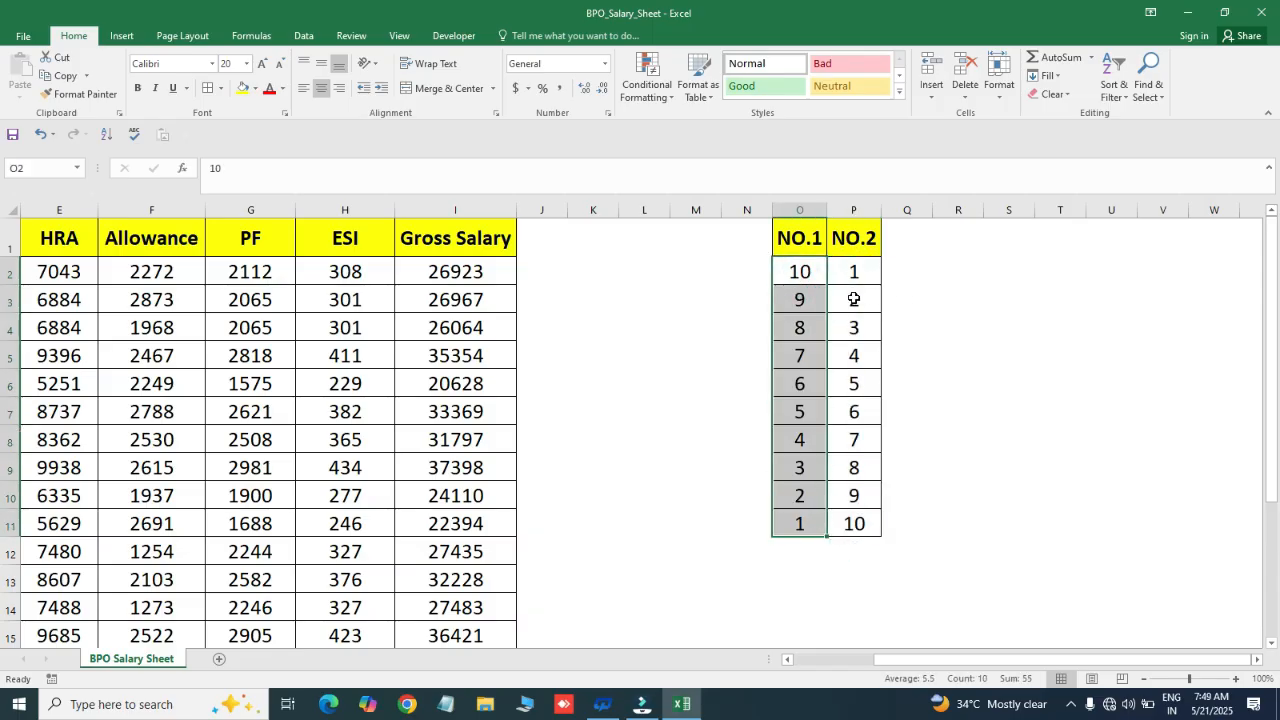
pyautogui.click(1110, 92)
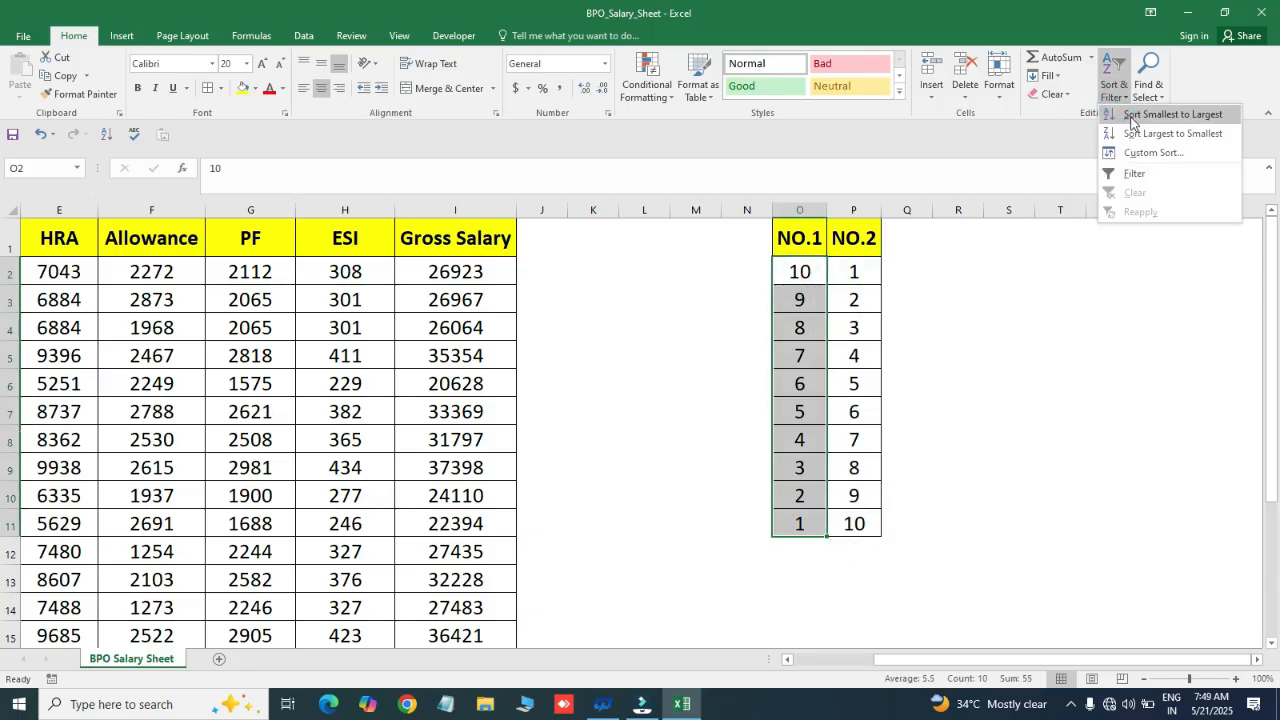
pyautogui.click(1170, 114)
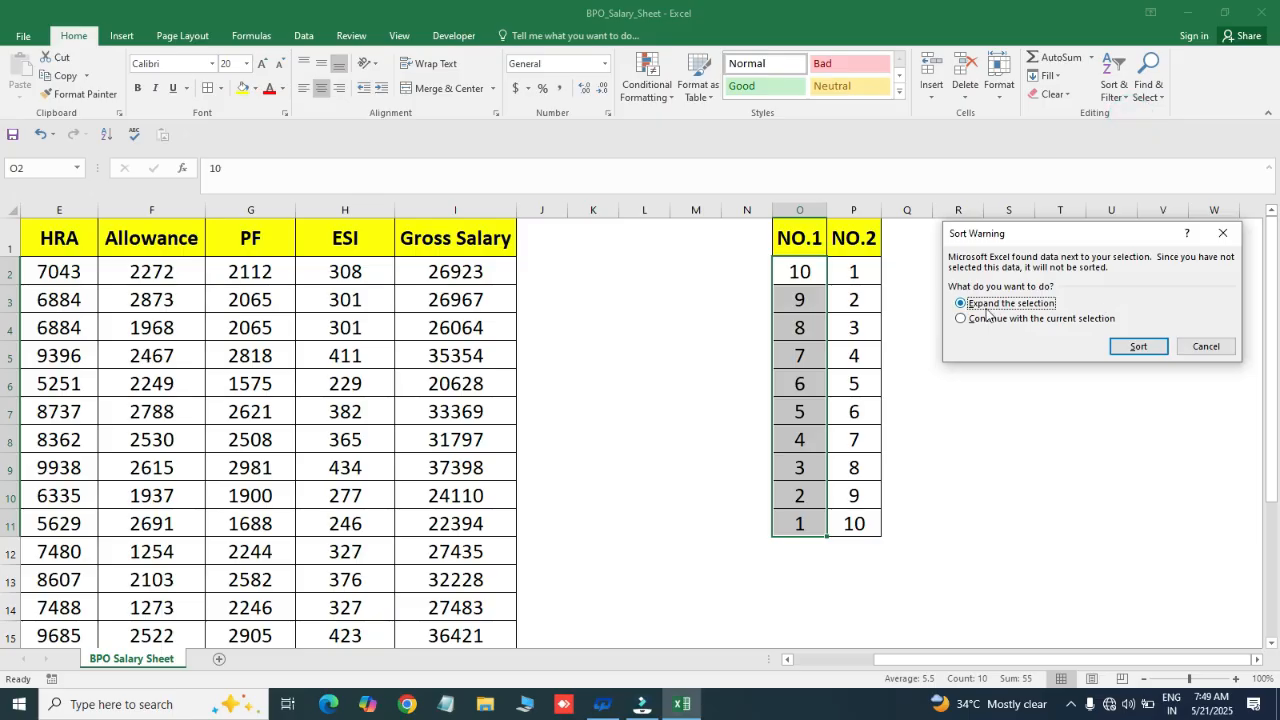
pyautogui.click(1138, 346)
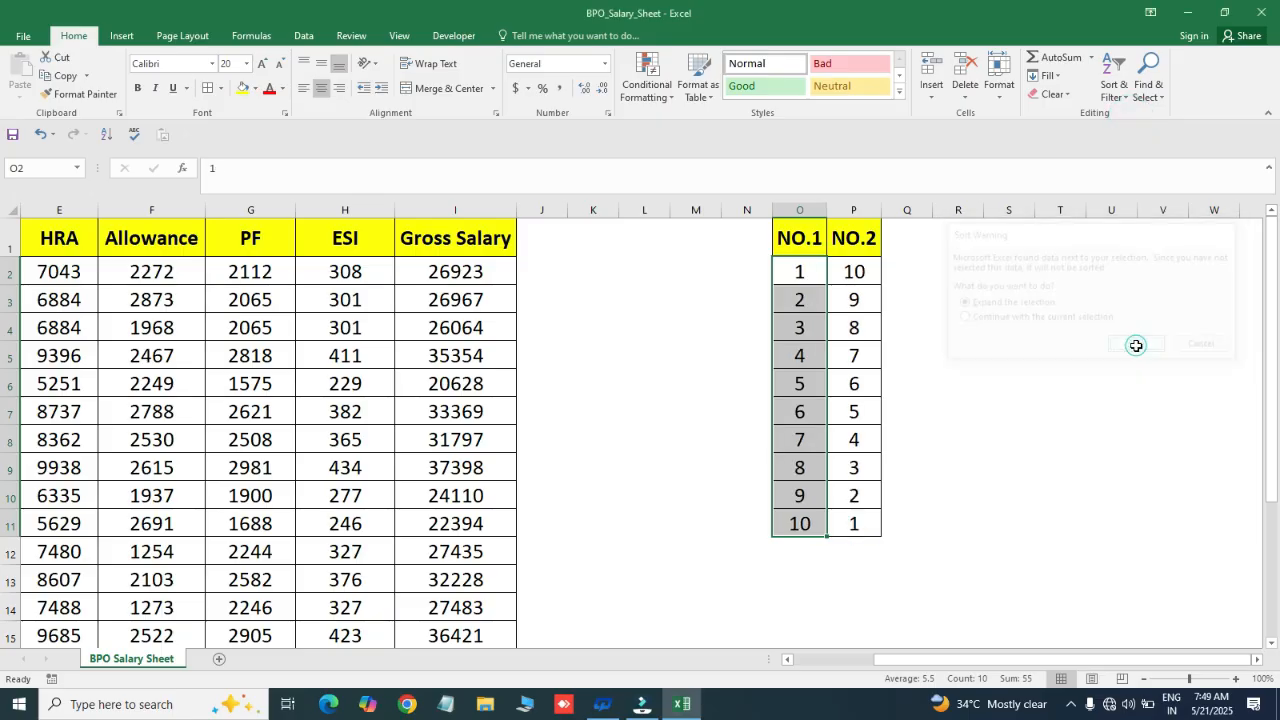
# Sort only the NO.2 values from smallest to largest, continuing with the current selection
pyautogui.moveTo(855, 272); pyautogui.dragTo(862, 523)
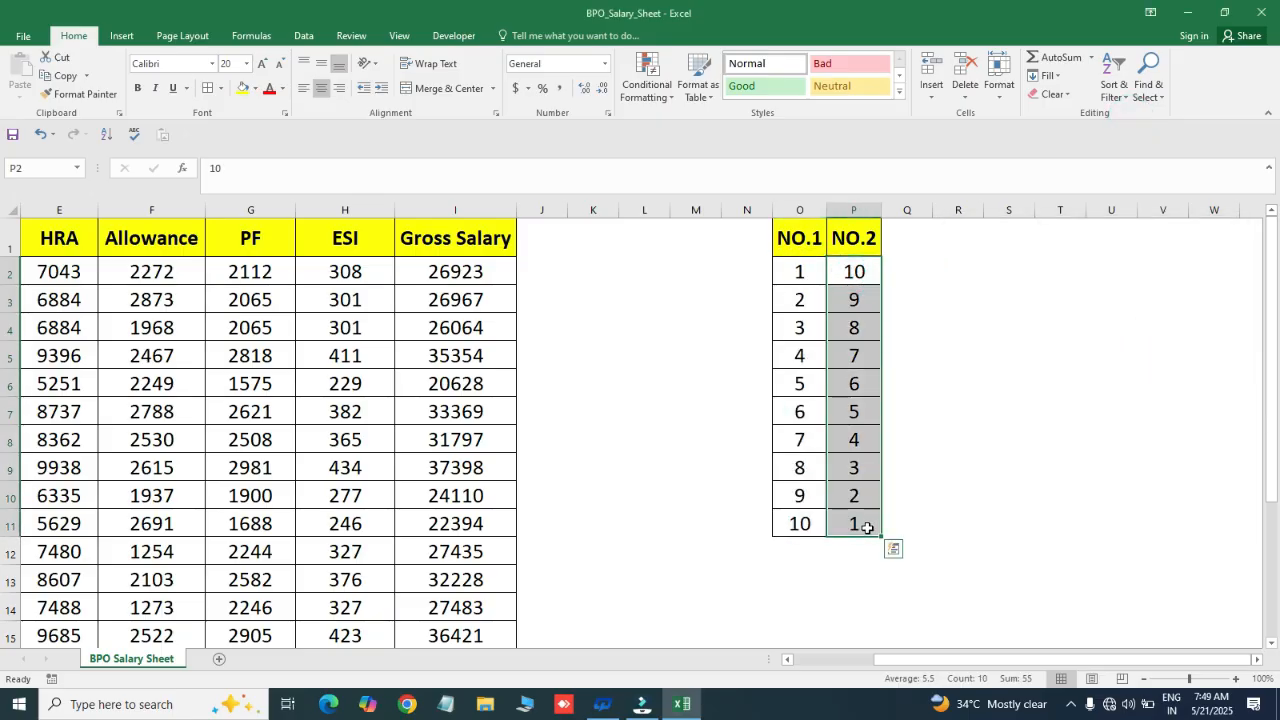
pyautogui.click(1121, 98)
pyautogui.click(1134, 116)
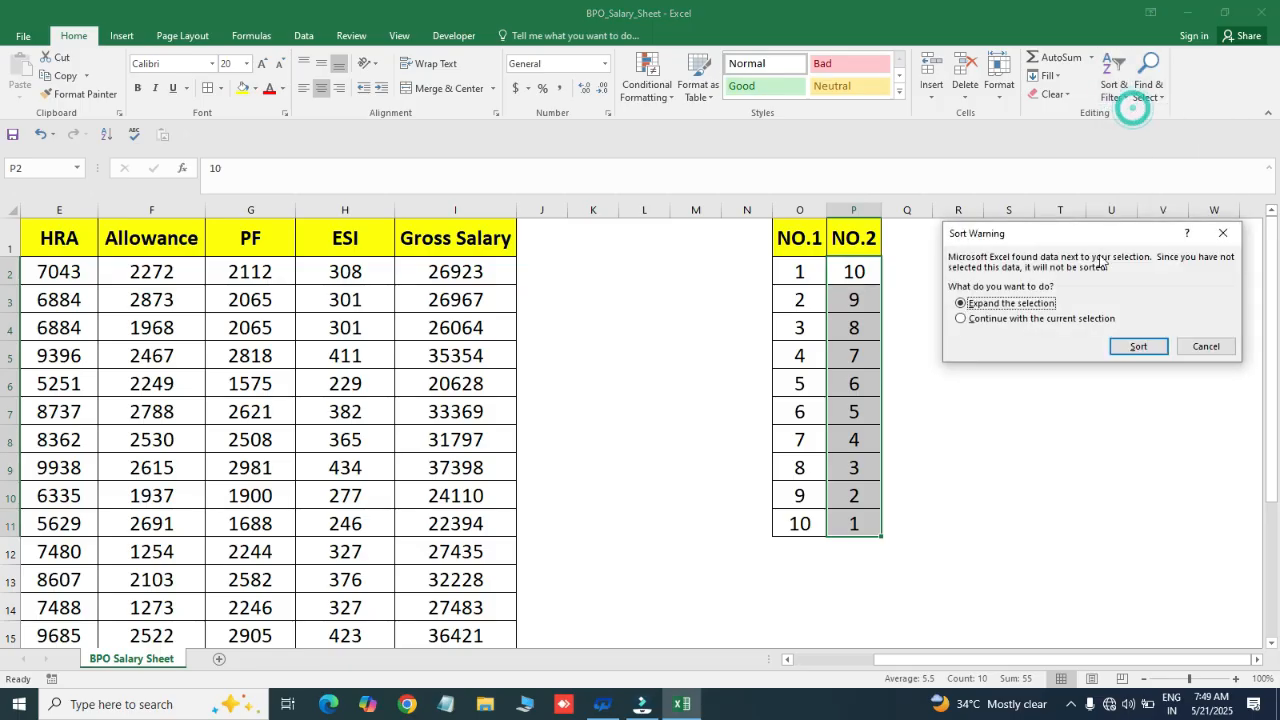
pyautogui.click(961, 319)
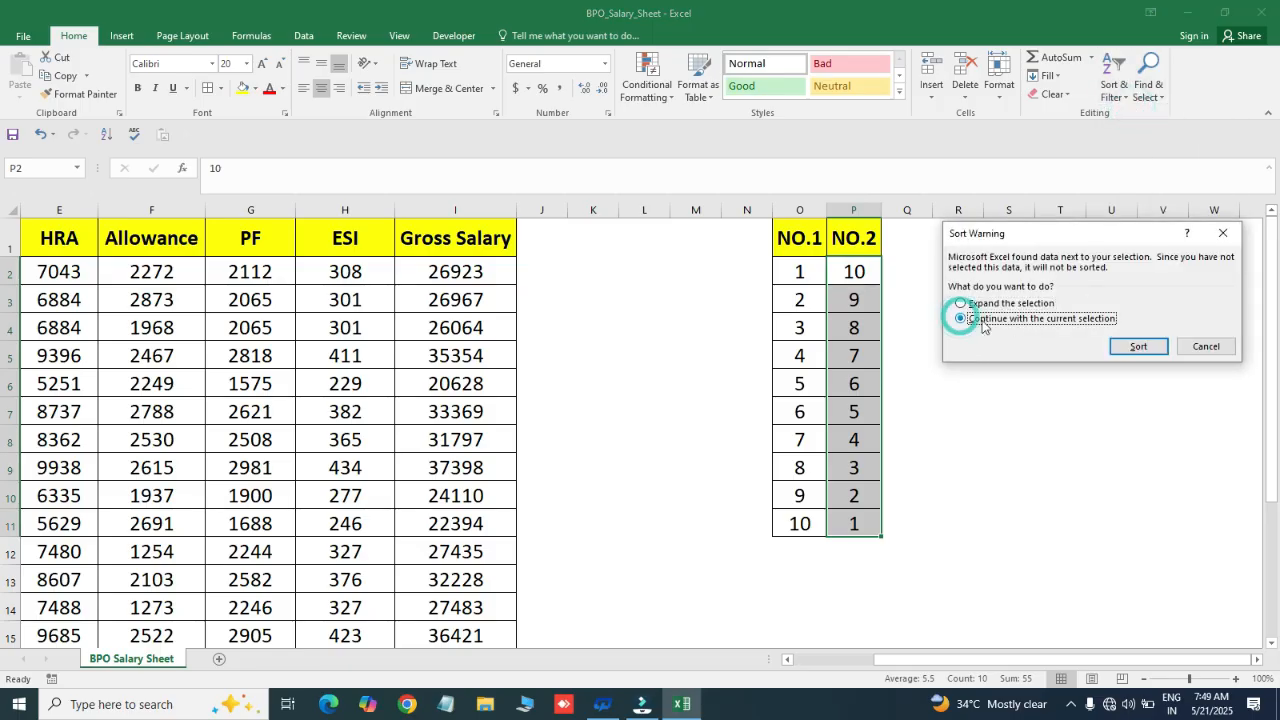
pyautogui.click(1143, 347)
pyautogui.click(904, 327)
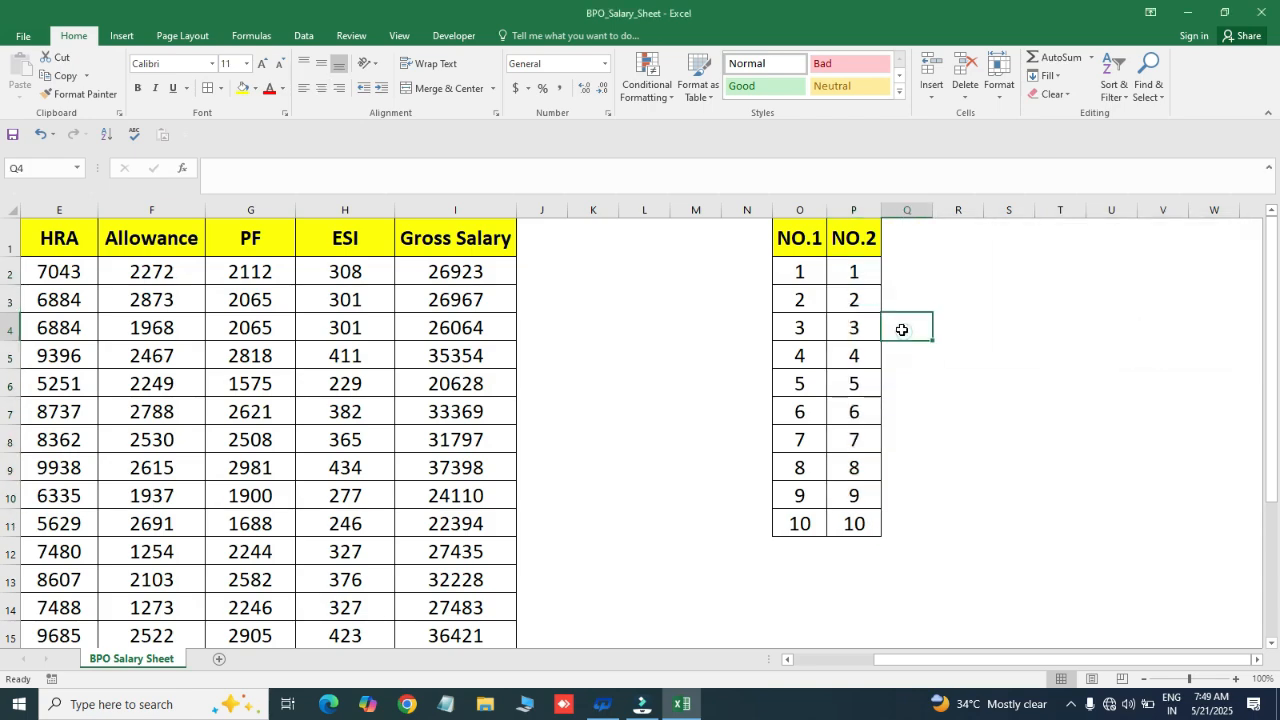
# Delete columns O to Q, which hold the NO.1 and NO.2 number table
pyautogui.moveTo(780, 272); pyautogui.dragTo(857, 523)
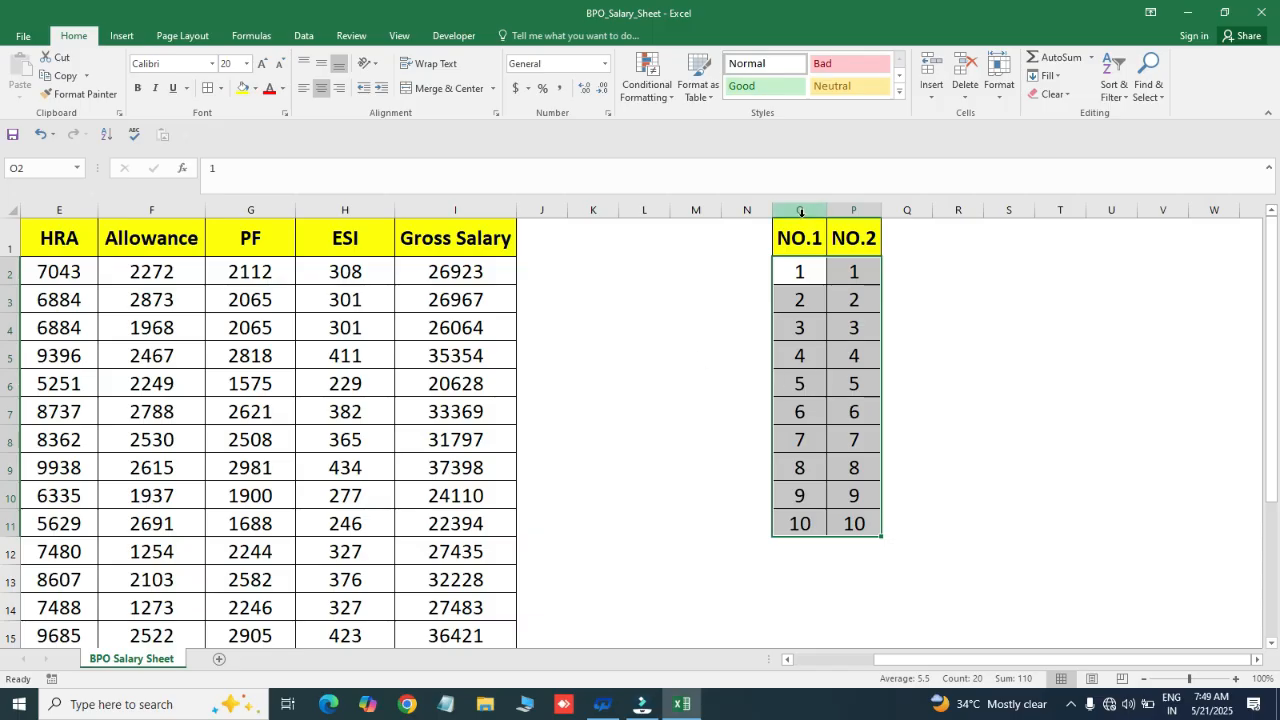
pyautogui.moveTo(800, 210); pyautogui.dragTo(927, 194)
pyautogui.hotkey('ctrl', '-')
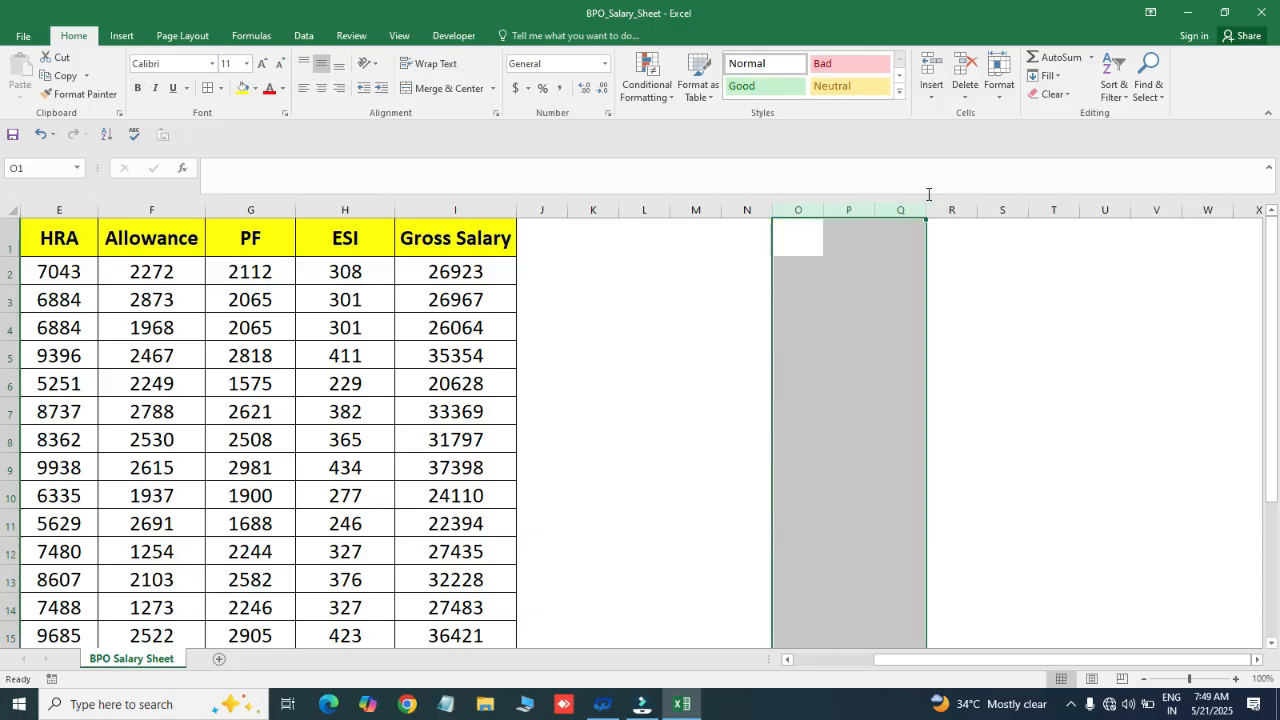
# Select the whole salary table starting from the Emp ID header in A1 and sort it from A to Z
pyautogui.hotkey('ctrl', 'Up')
pyautogui.hotkey('ctrl', 'Left')
pyautogui.hotkey('ctrl', 'Left')
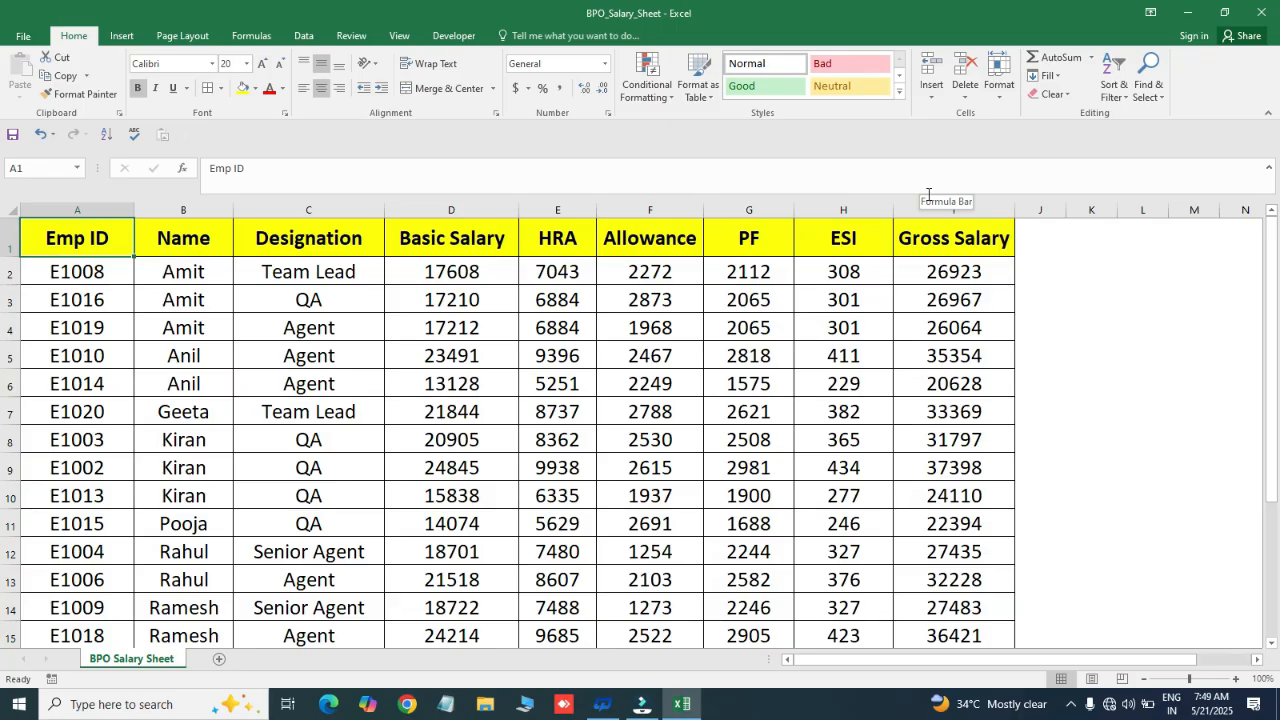
pyautogui.hotkey('ctrl', 'shift', 'End')
pyautogui.hotkey('ctrl', 'Home')
pyautogui.hotkey('ctrl', 'shift', 'Right')
pyautogui.hotkey('ctrl', 'shift', 'Down')
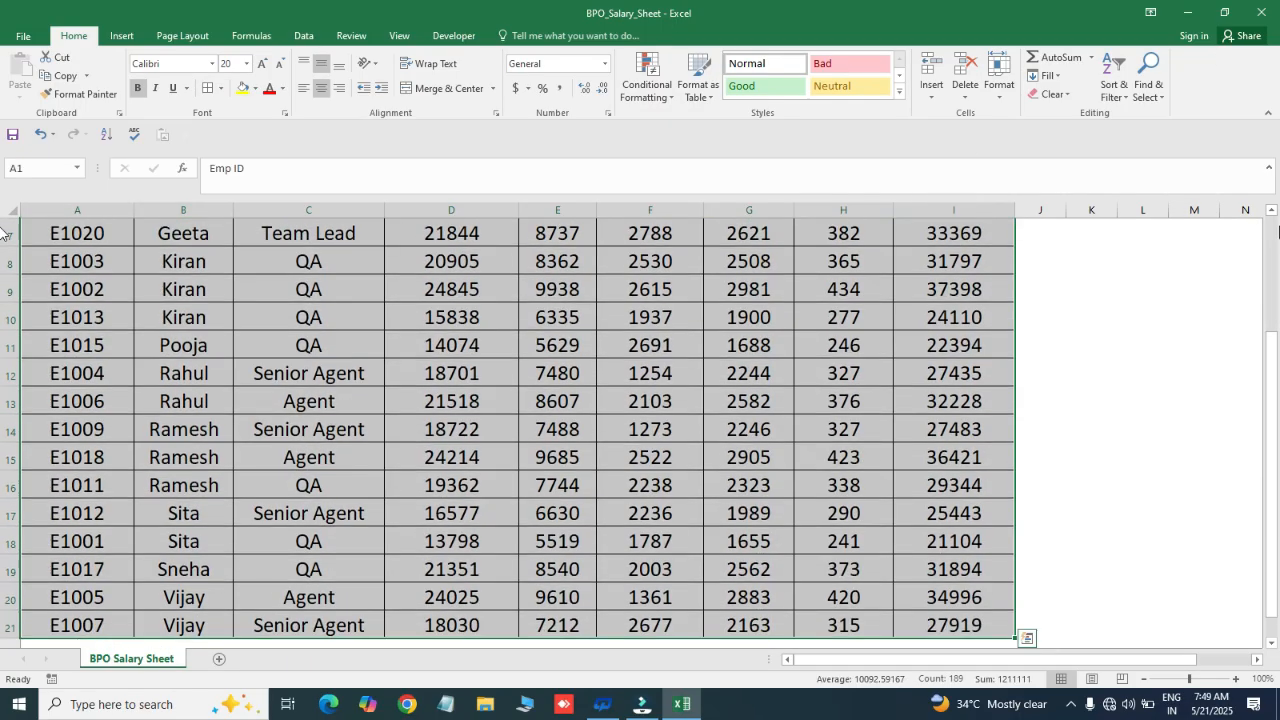
pyautogui.scroll(2, 1273, 296)
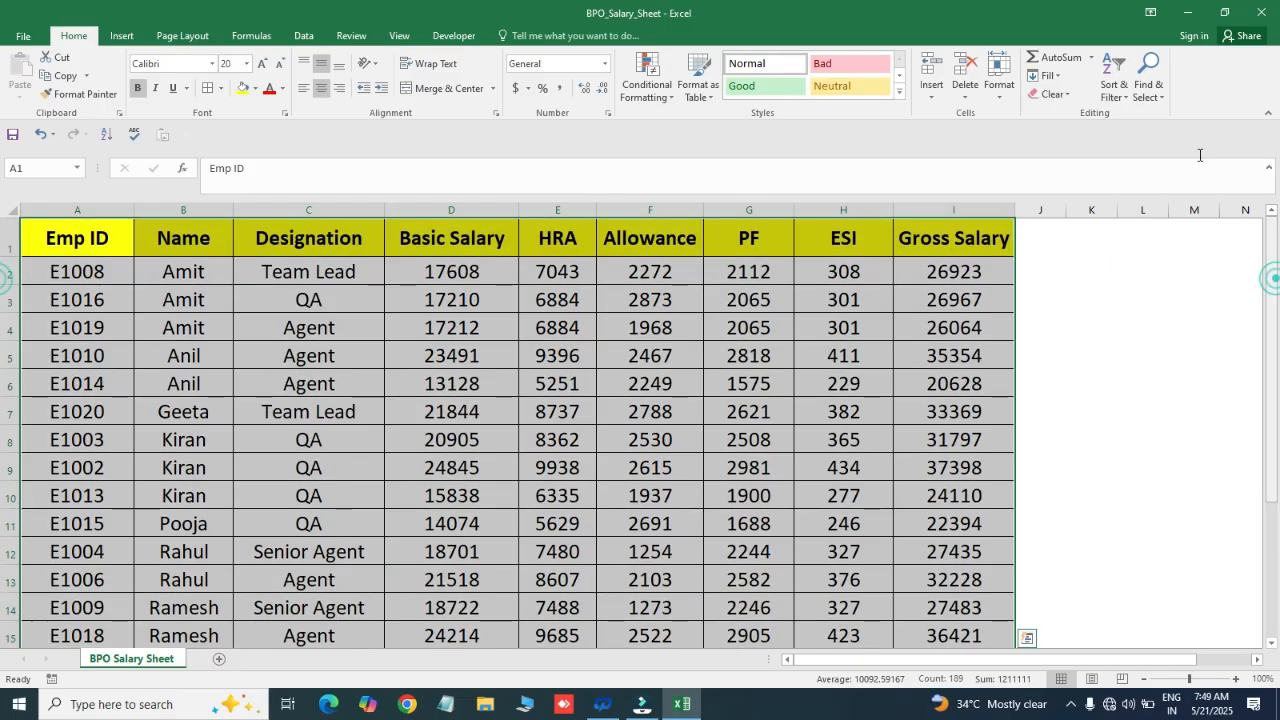
pyautogui.click(1114, 88)
pyautogui.click(1140, 120)
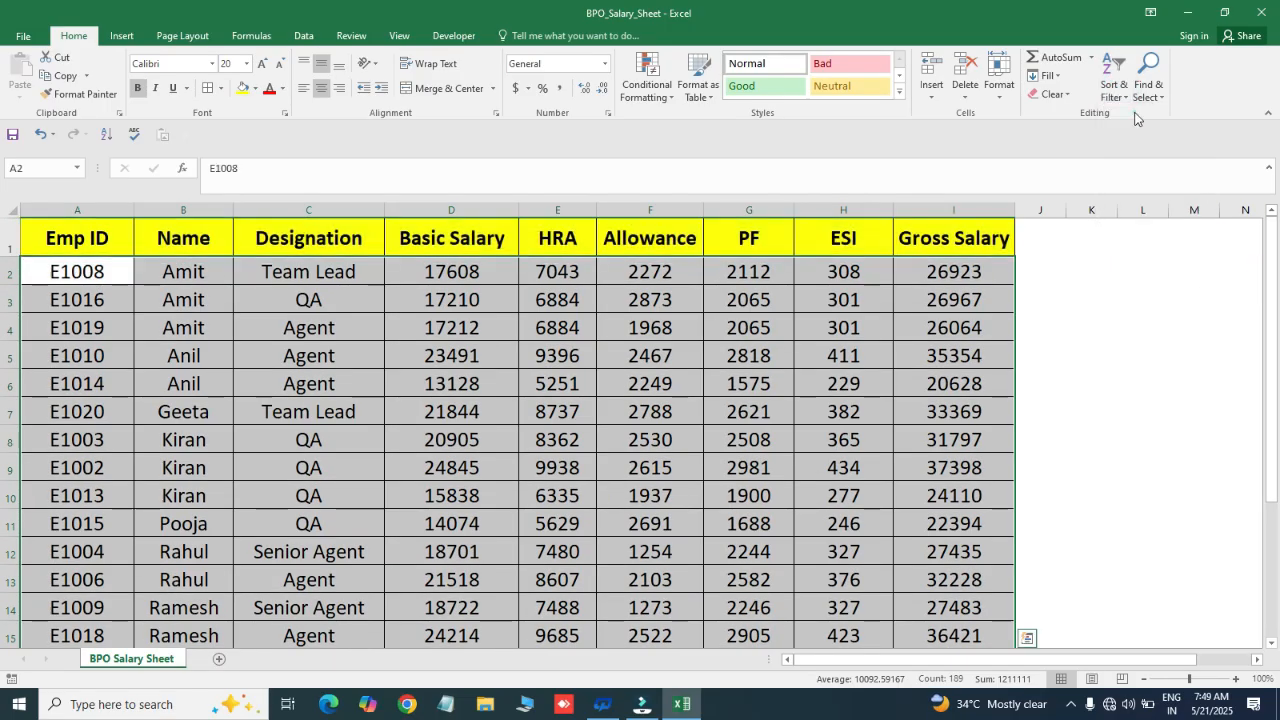
# Sort the Name column from Z to A, expanding the selection to include the rest of the salary table
pyautogui.hotkey('ctrl', 'shift', 'Down')
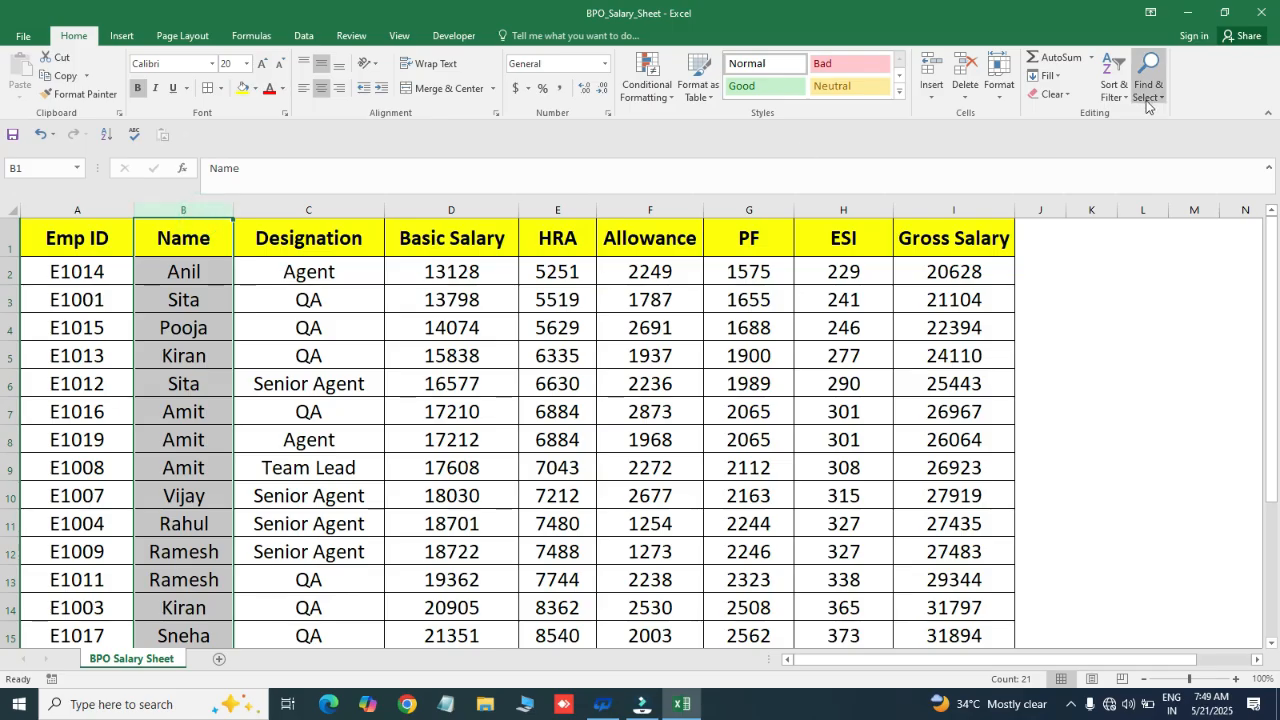
pyautogui.click(1114, 86)
pyautogui.click(1147, 134)
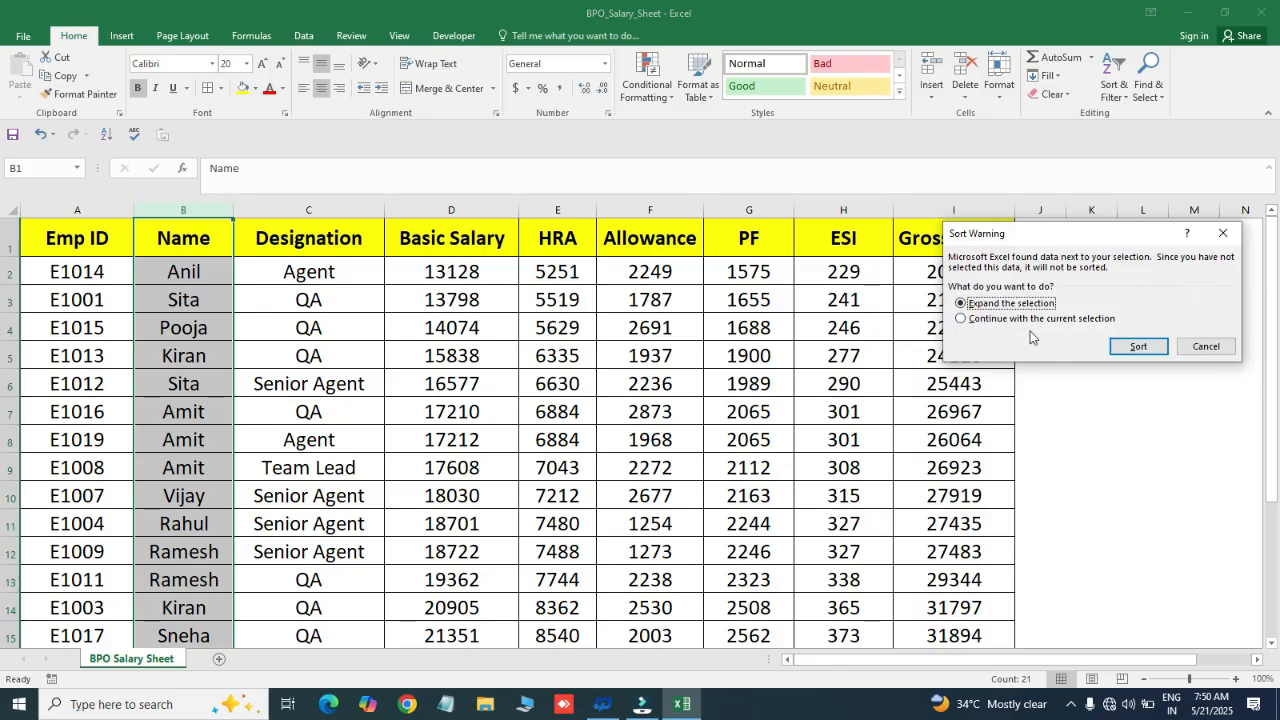
pyautogui.click(1138, 346)
pyautogui.click(199, 268)
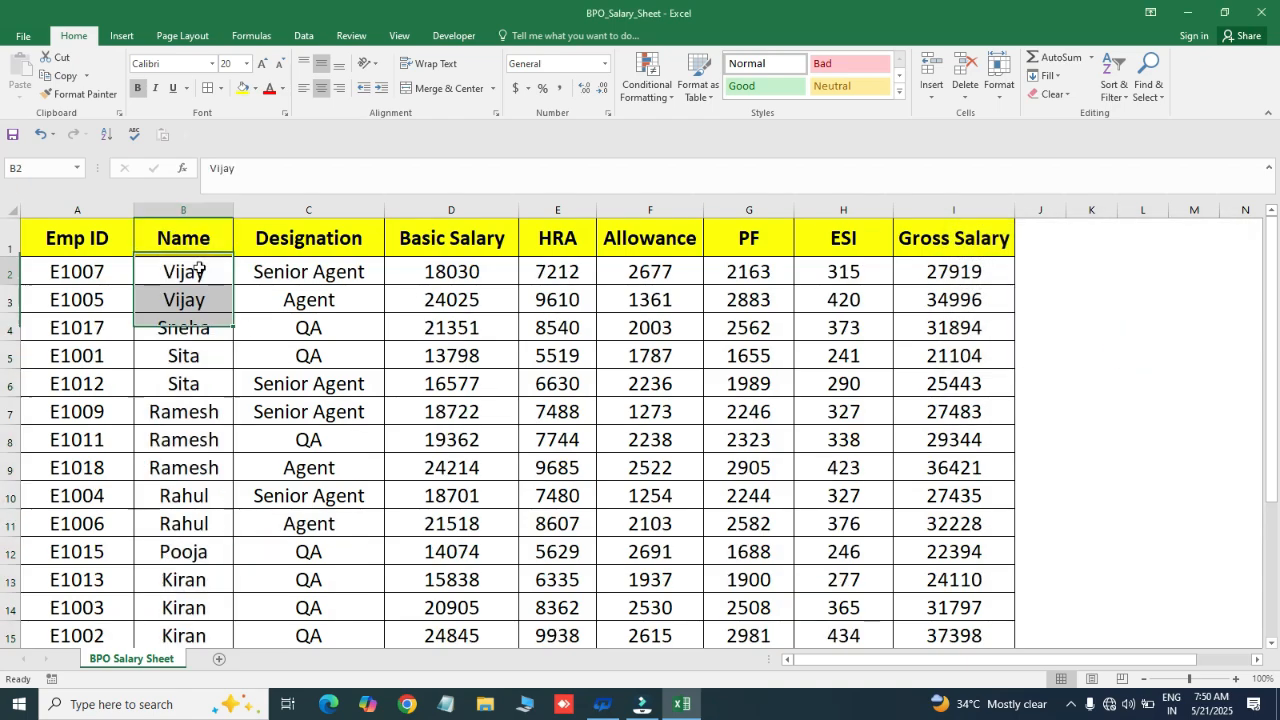
# Select the whole salary table including its headers and open the Custom Sort settings for it
pyautogui.hotkey('ctrl', 'Up')
pyautogui.hotkey('ctrl', 'shift', 'Down')
pyautogui.scroll(2, 199, 268)
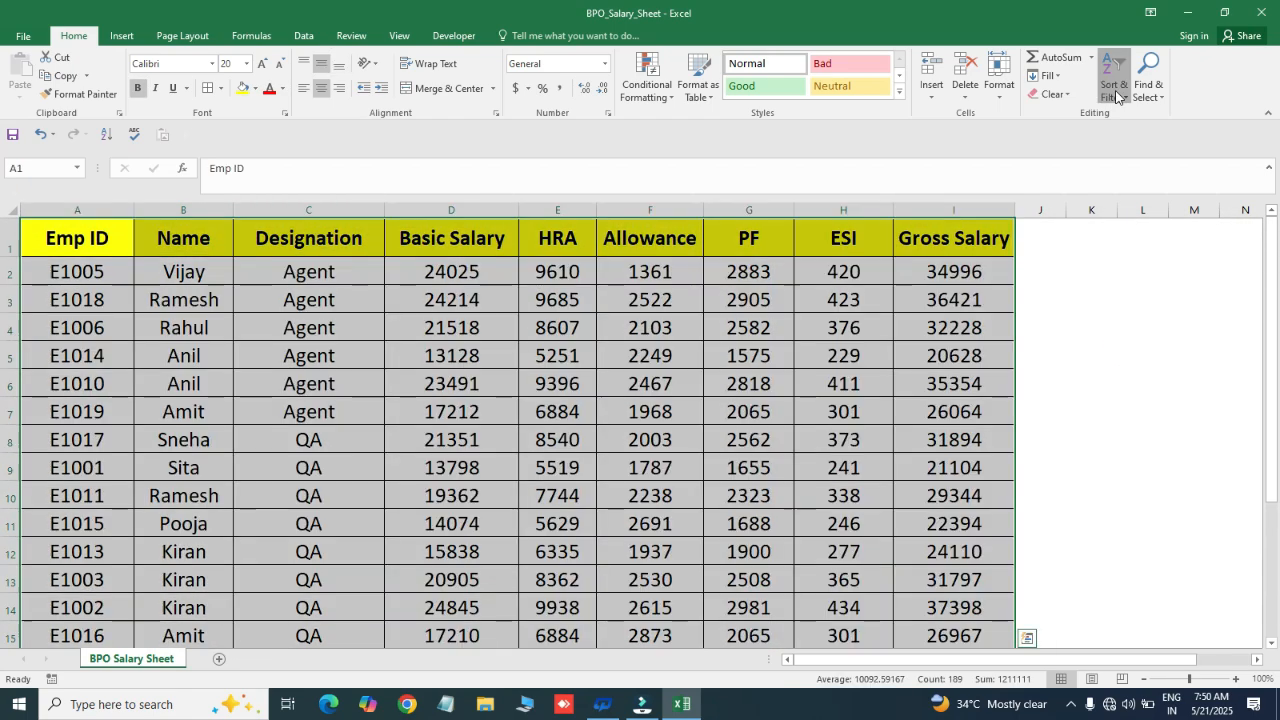
pyautogui.click(1115, 90)
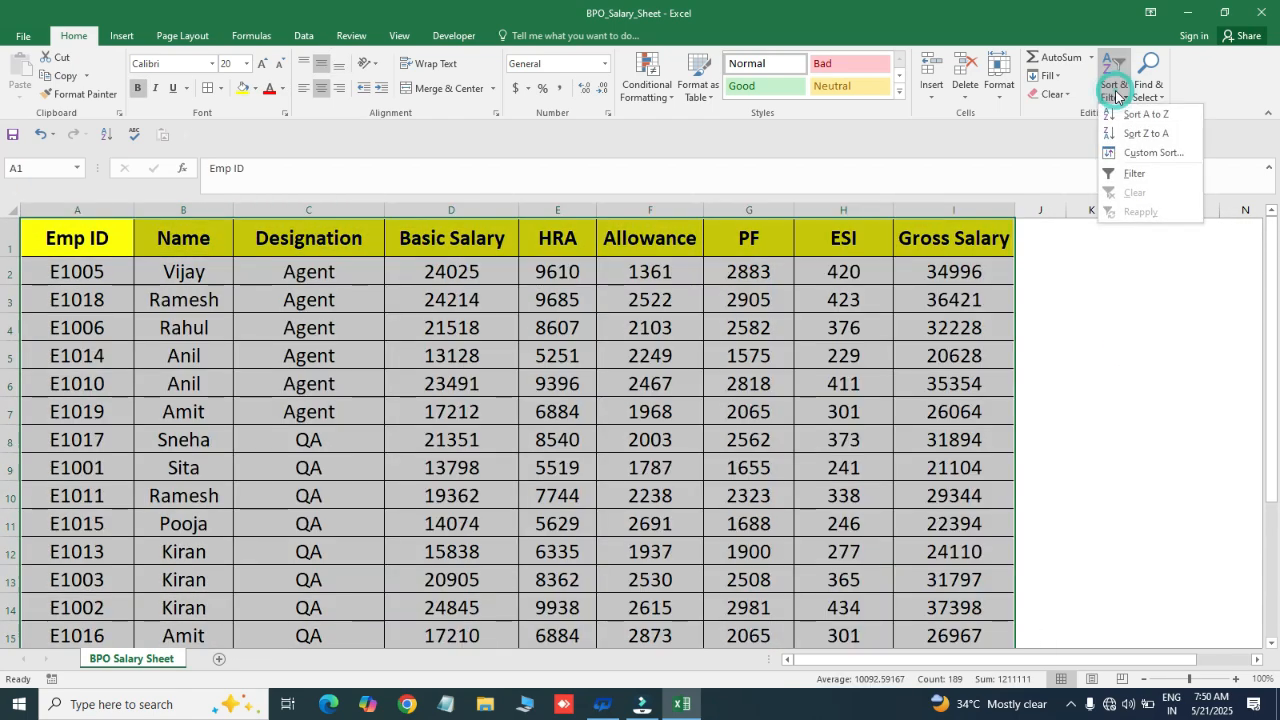
pyautogui.click(1150, 153)
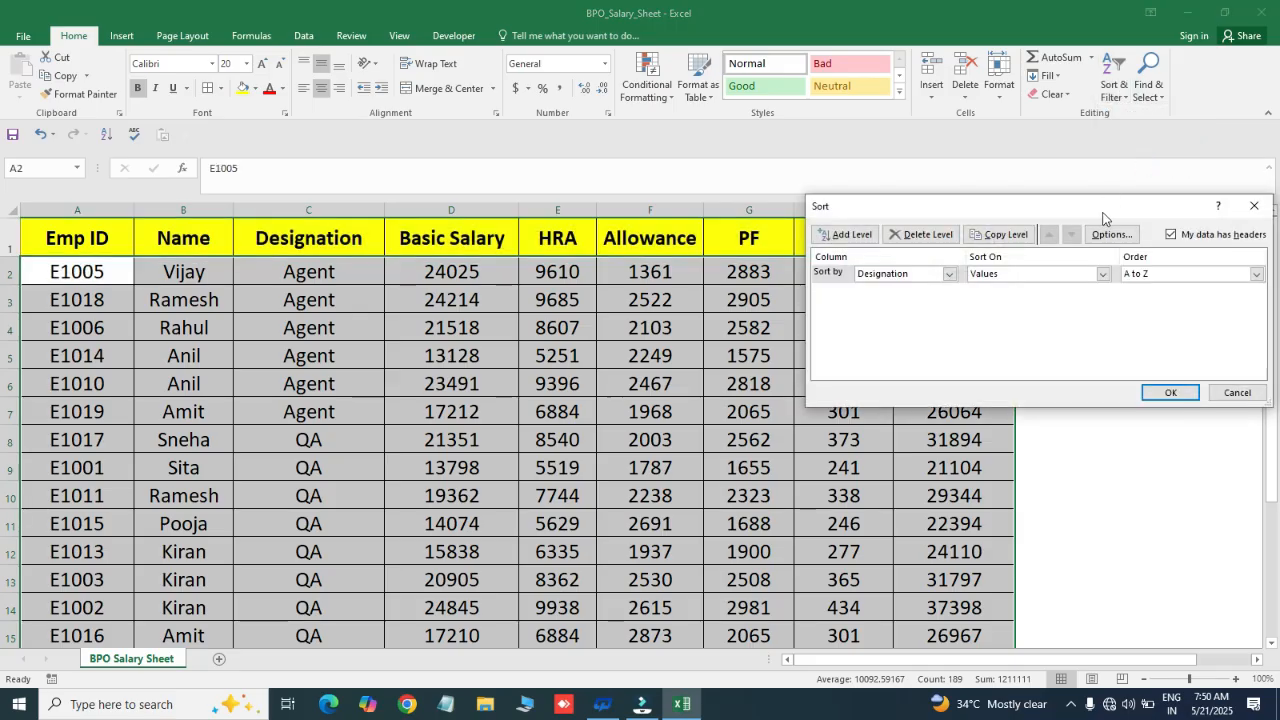
pyautogui.moveTo(1103, 218); pyautogui.dragTo(851, 297)
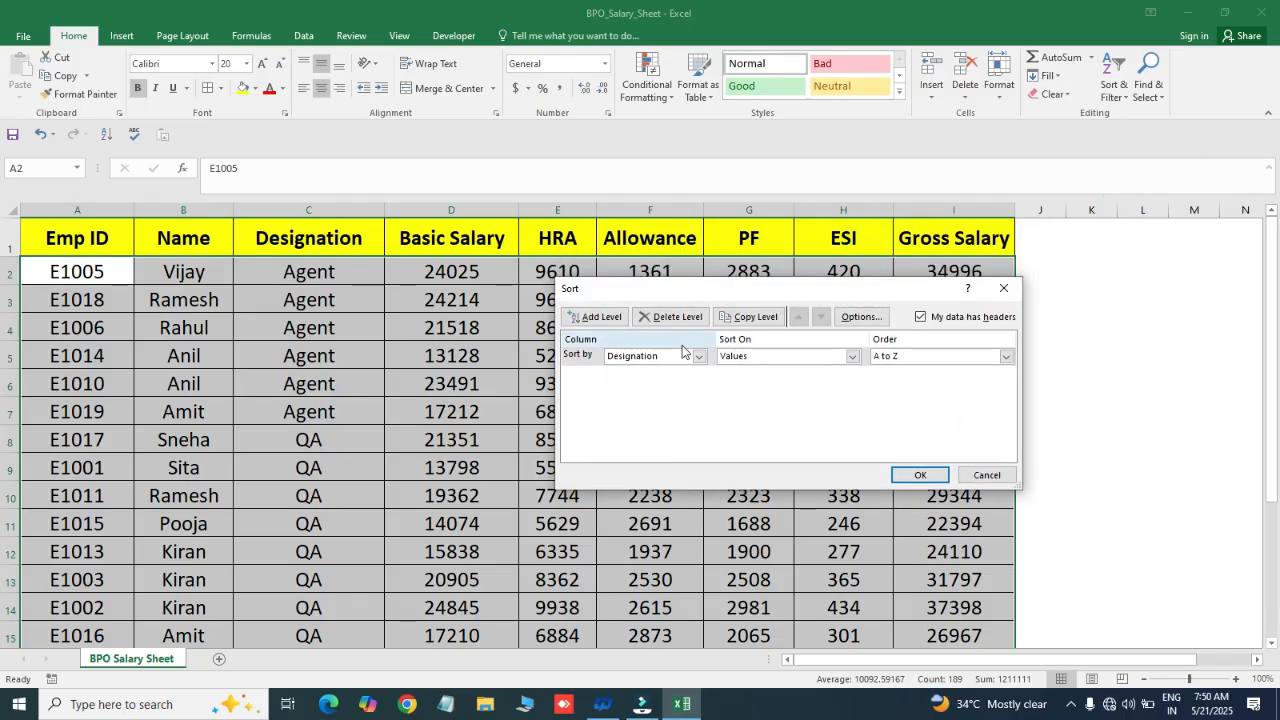
# Compare the available Sort by columns with the data-has-headers option off and on, leaving the option on
pyautogui.click(920, 324)
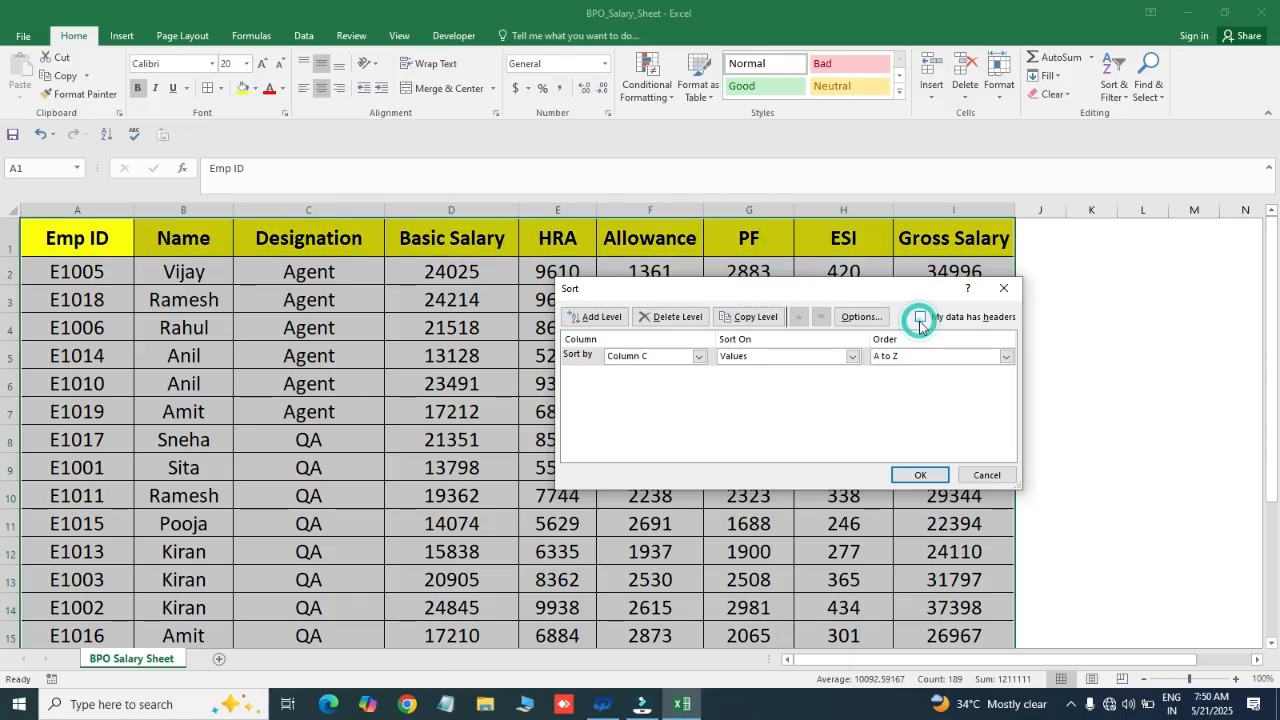
pyautogui.click(698, 357)
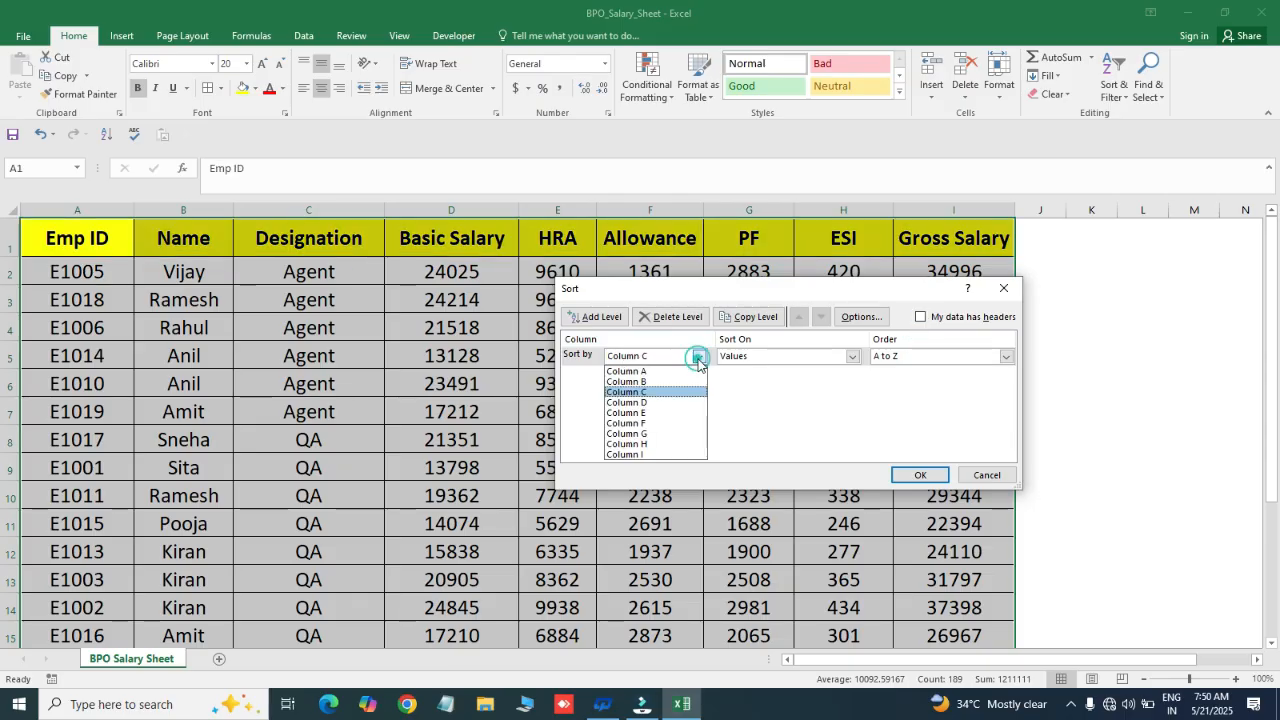
pyautogui.click(698, 357)
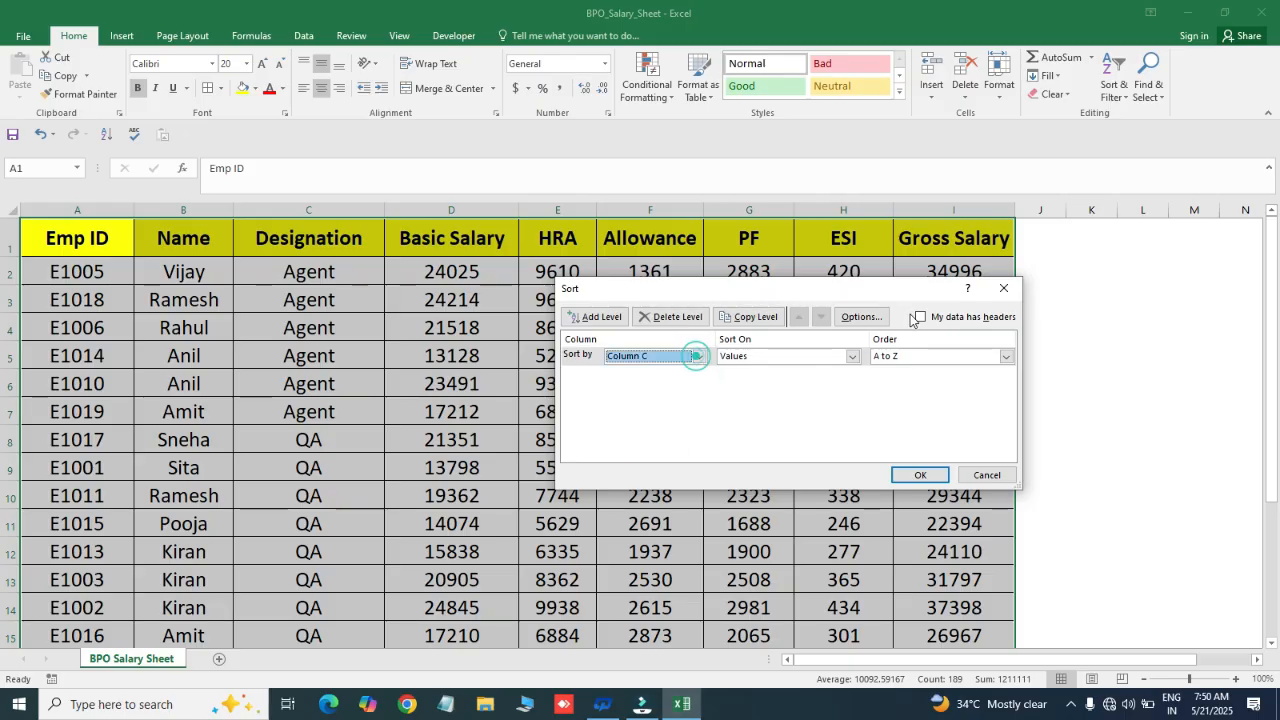
pyautogui.click(920, 316)
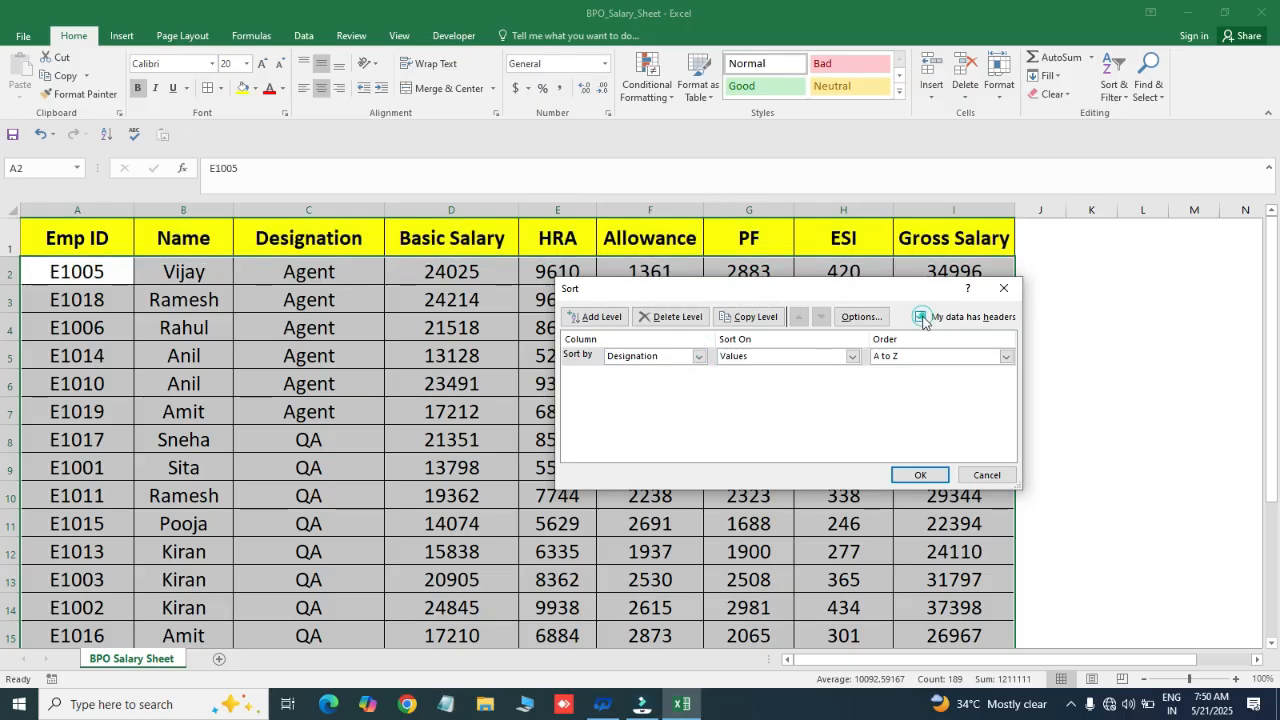
pyautogui.click(699, 357)
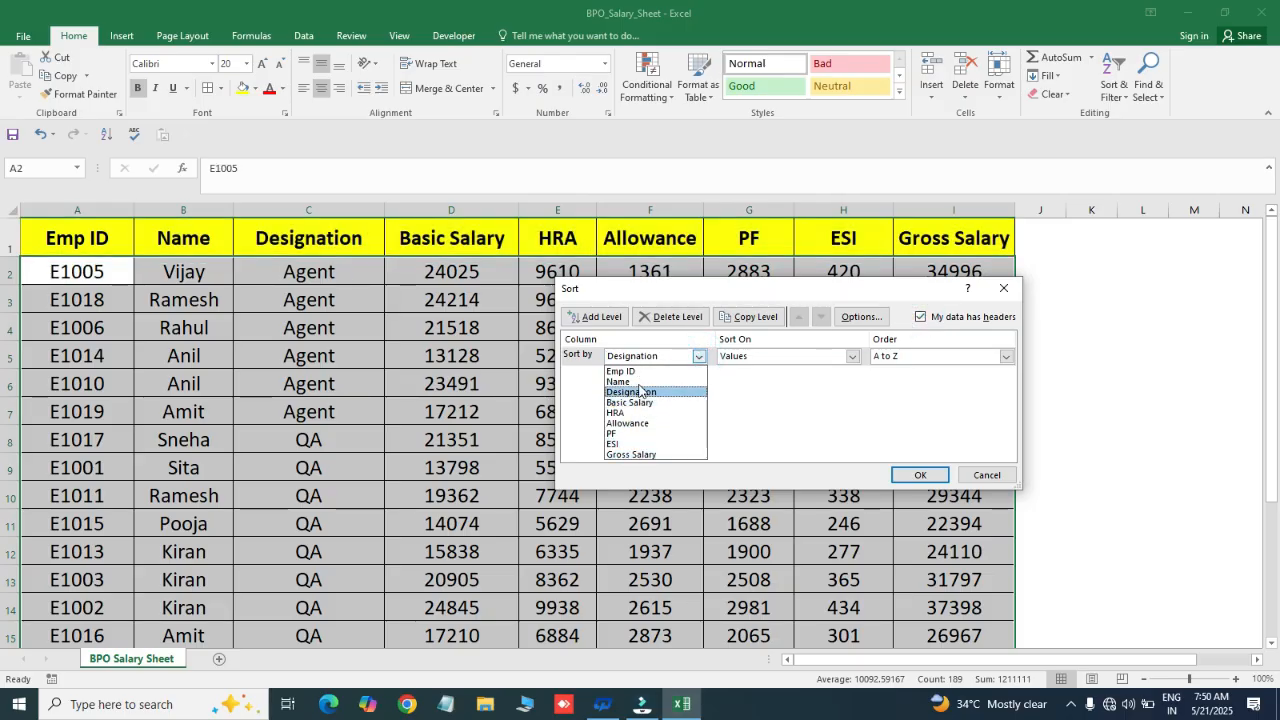
pyautogui.click(751, 415)
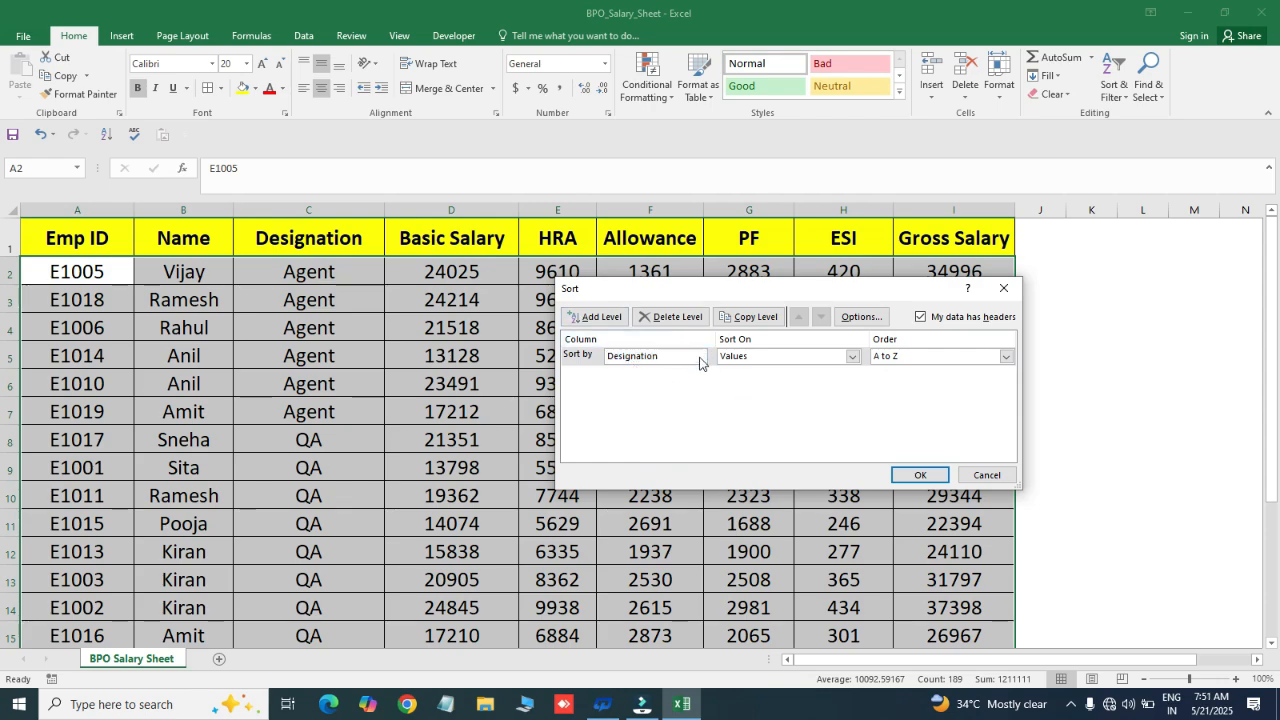
# Set the first sort level to the Name column and add a second sort level below it
pyautogui.click(633, 366)
pyautogui.click(618, 381)
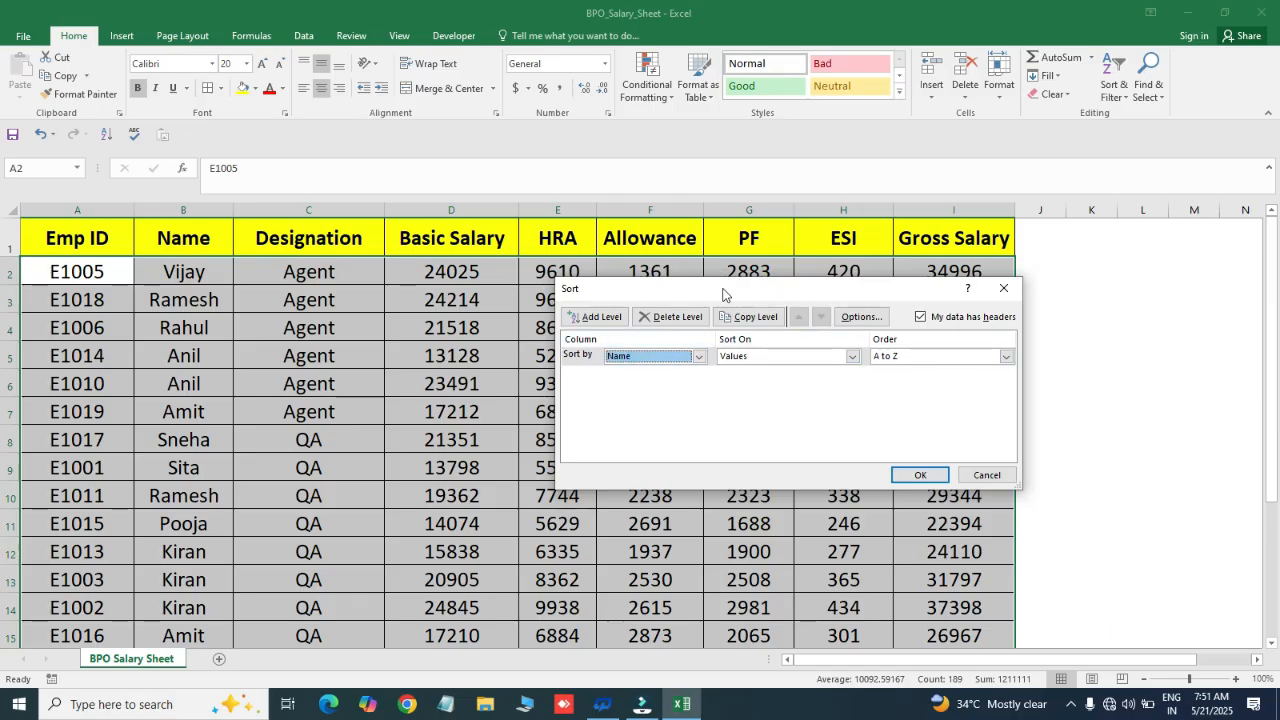
pyautogui.moveTo(724, 294); pyautogui.dragTo(643, 328)
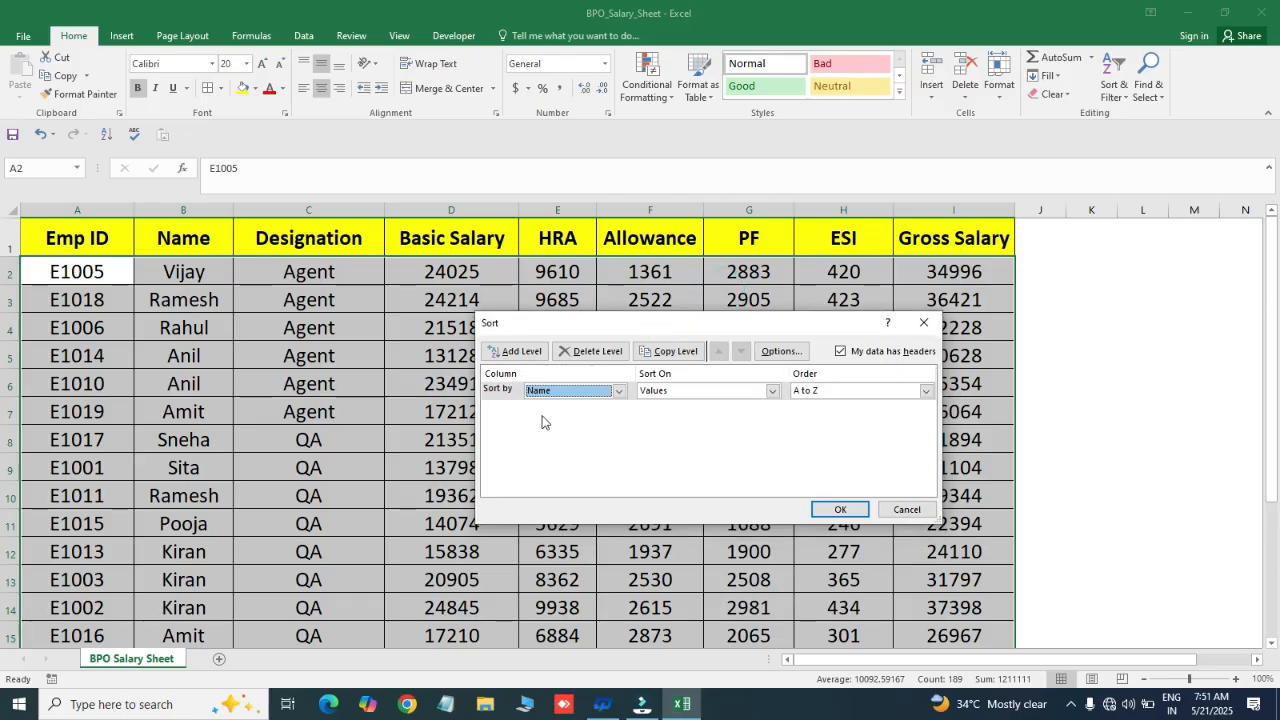
pyautogui.click(507, 356)
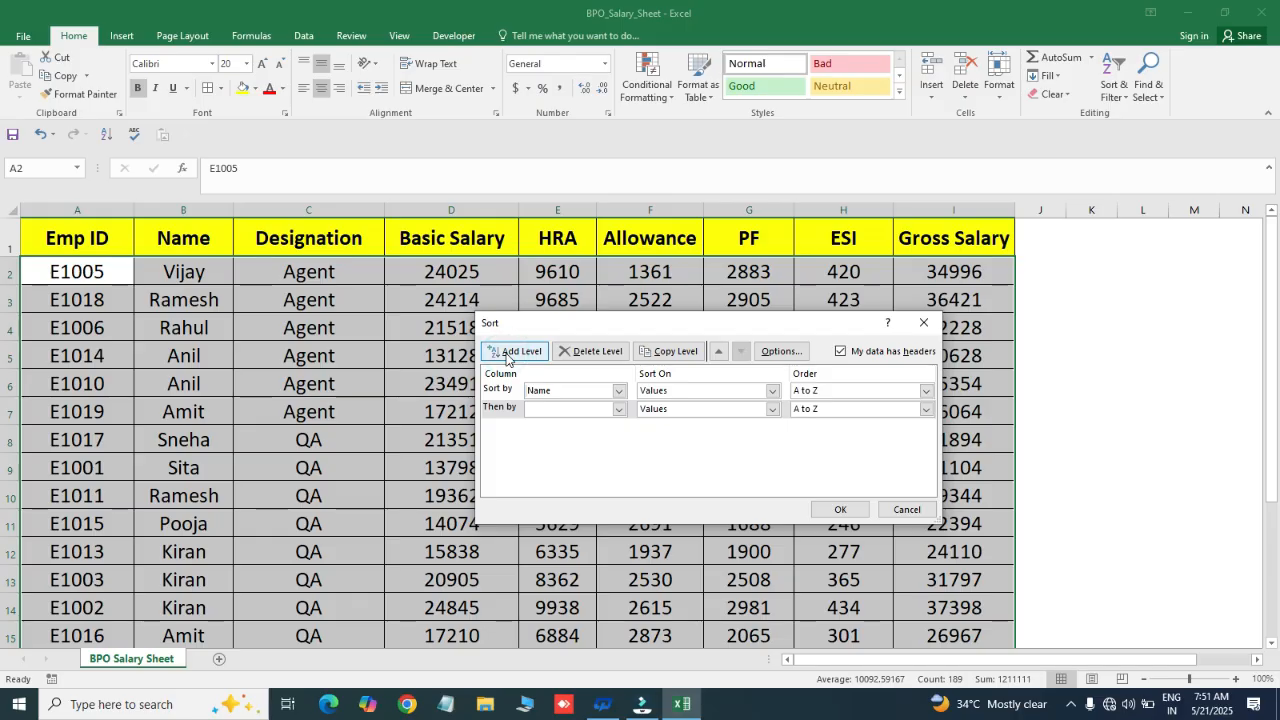
pyautogui.click(503, 412)
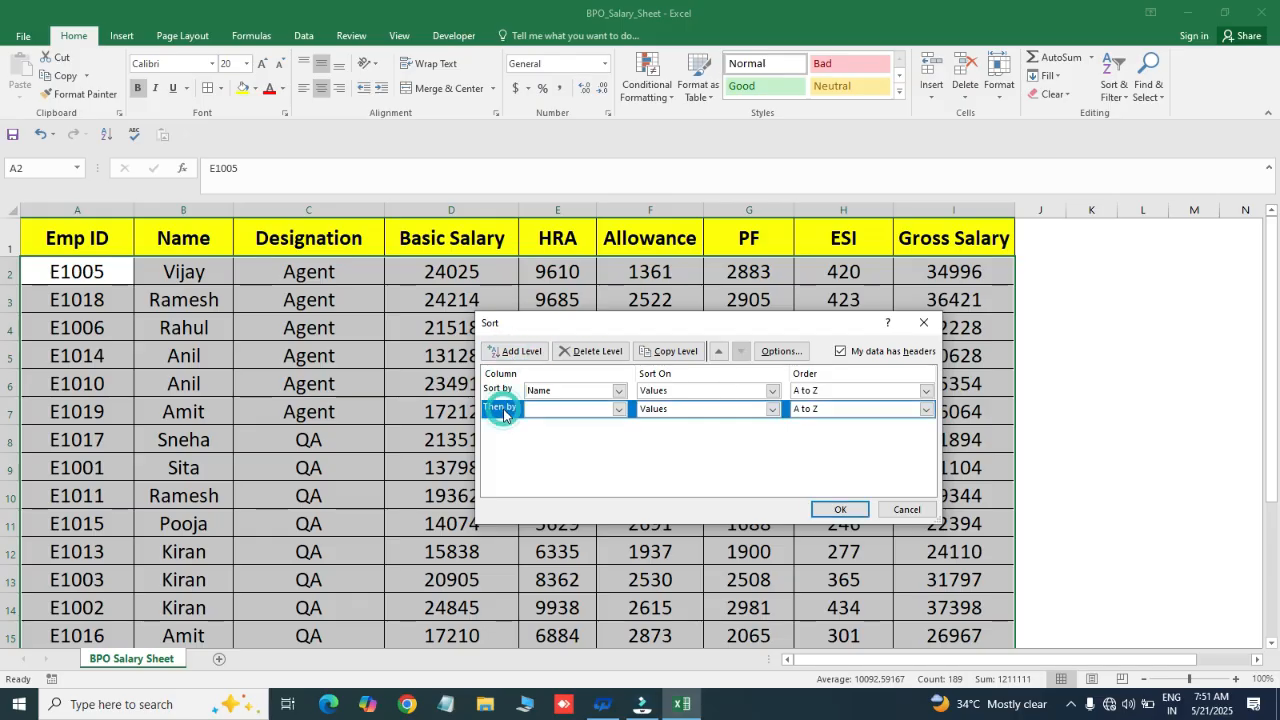
# Delete the second sort level and review the case-sensitivity and orientation sort options without changing them
pyautogui.click(604, 352)
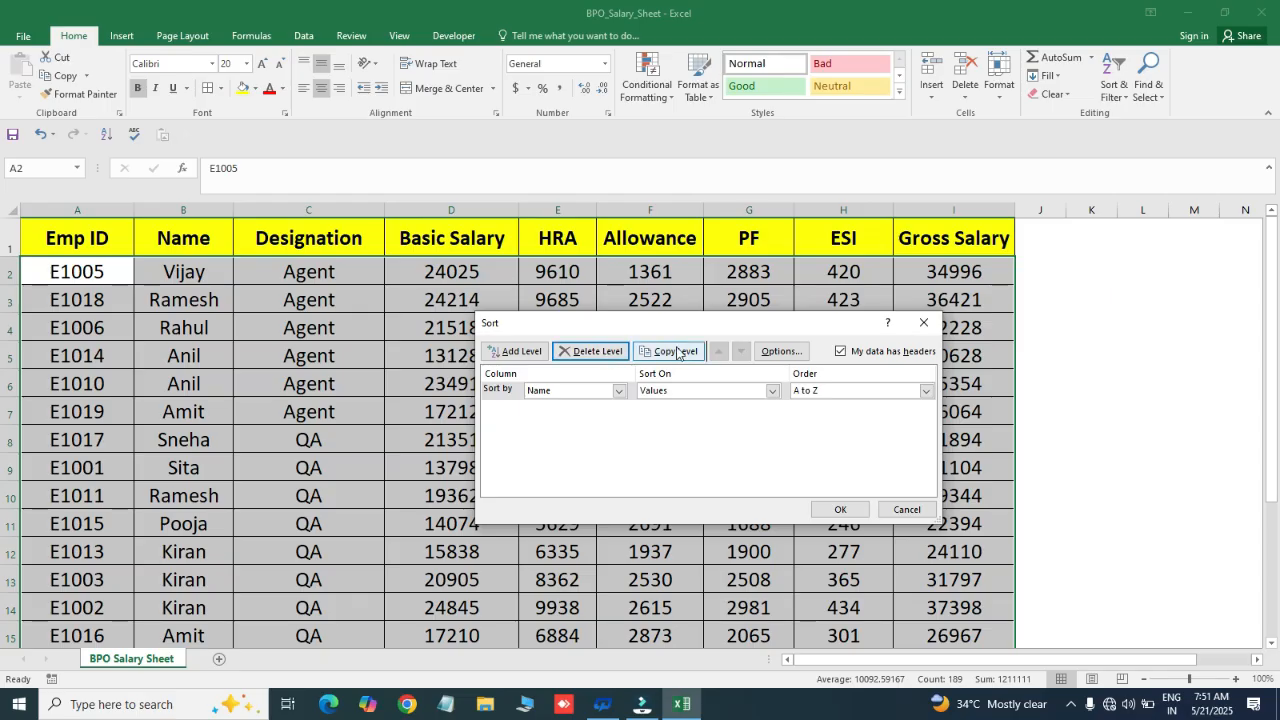
pyautogui.click(781, 351)
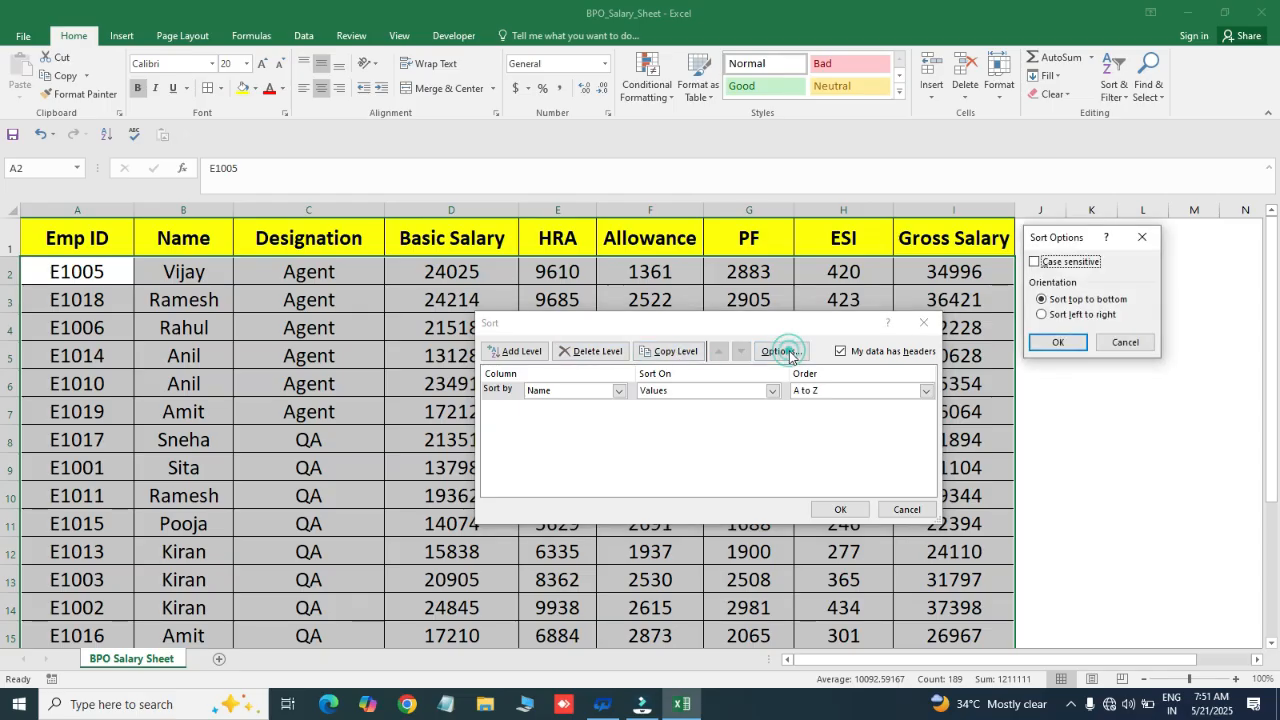
pyautogui.click(1141, 240)
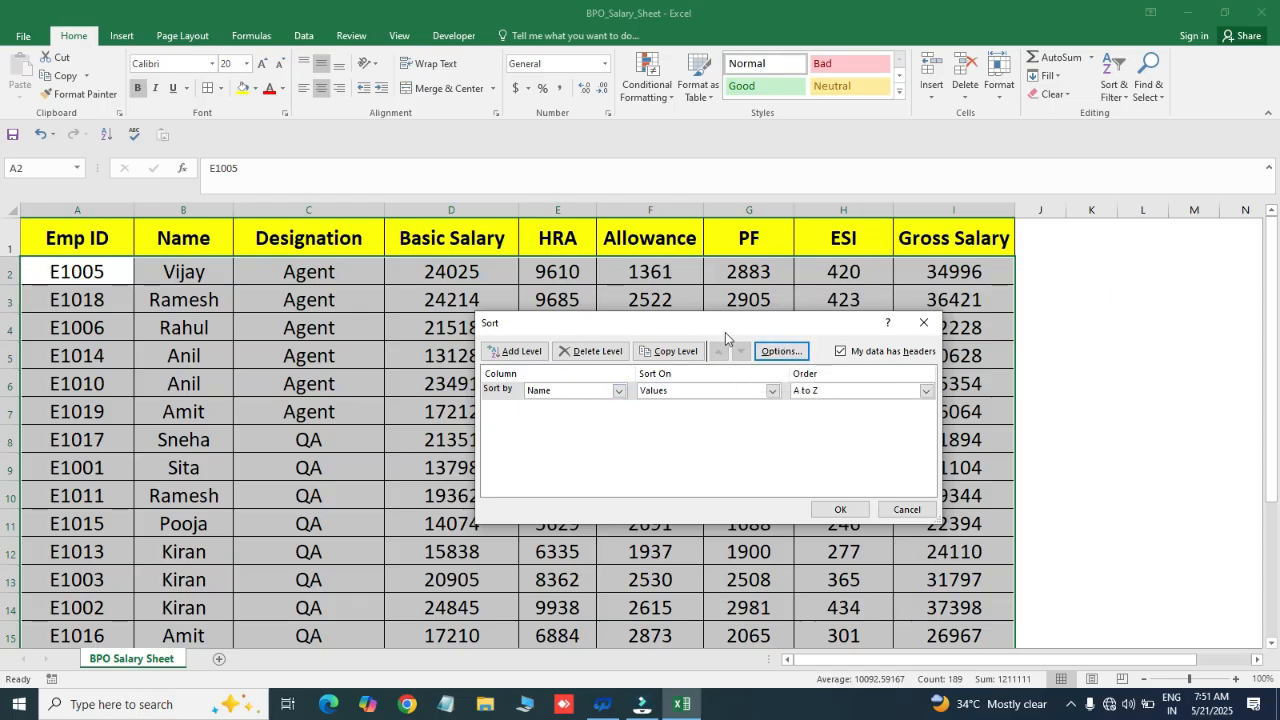
# Review the Order and Sort On choices, then sort the salary table by Name on values from A to Z
pyautogui.moveTo(725, 332); pyautogui.dragTo(725, 322)
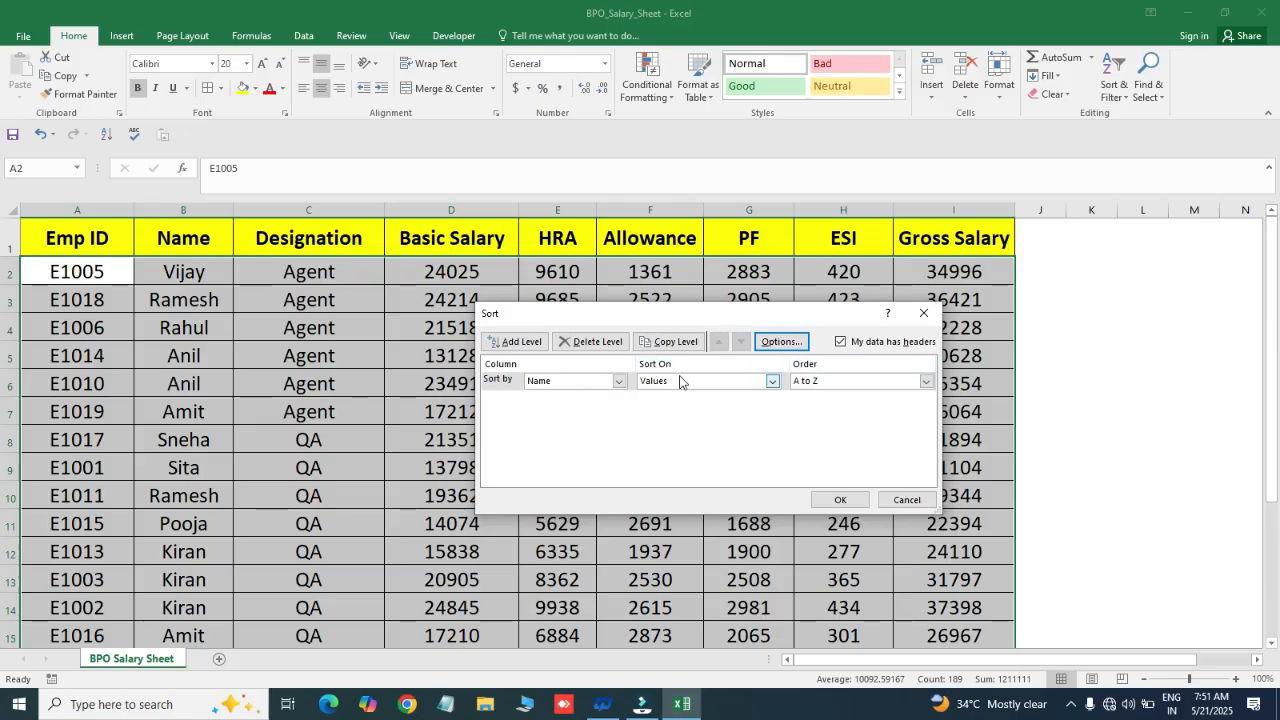
pyautogui.click(926, 382)
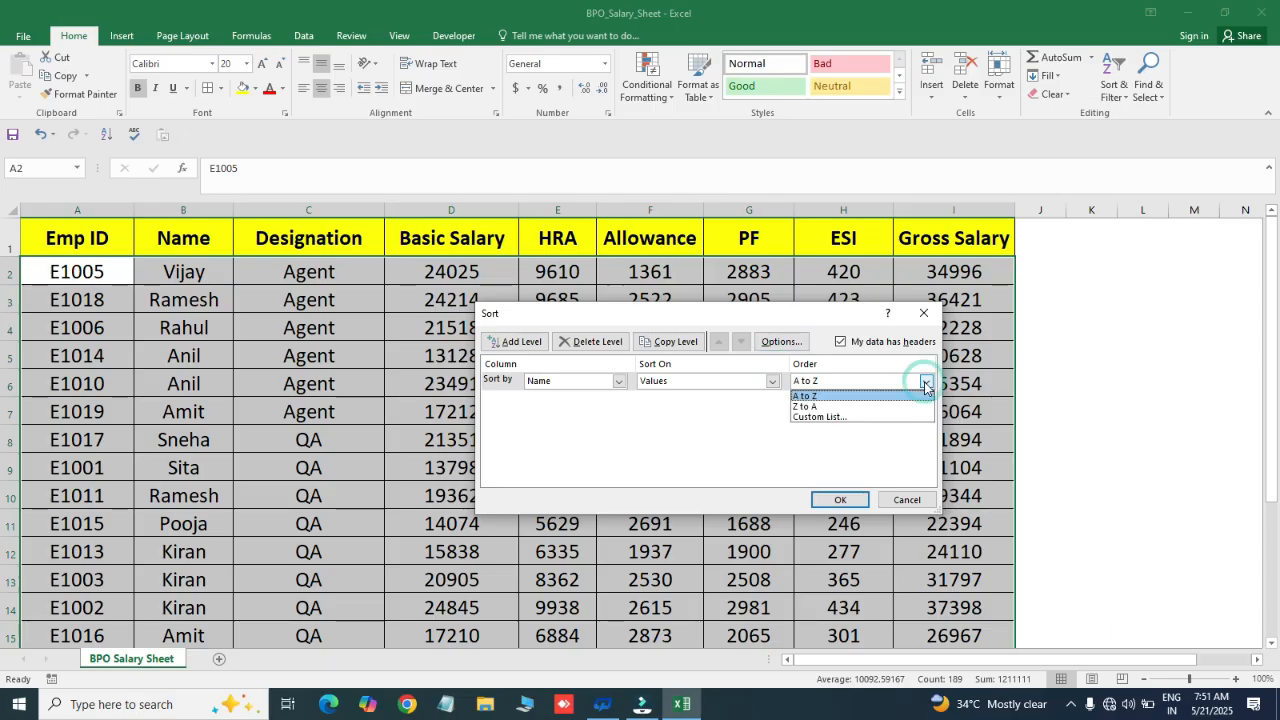
pyautogui.click(925, 388)
pyautogui.click(772, 381)
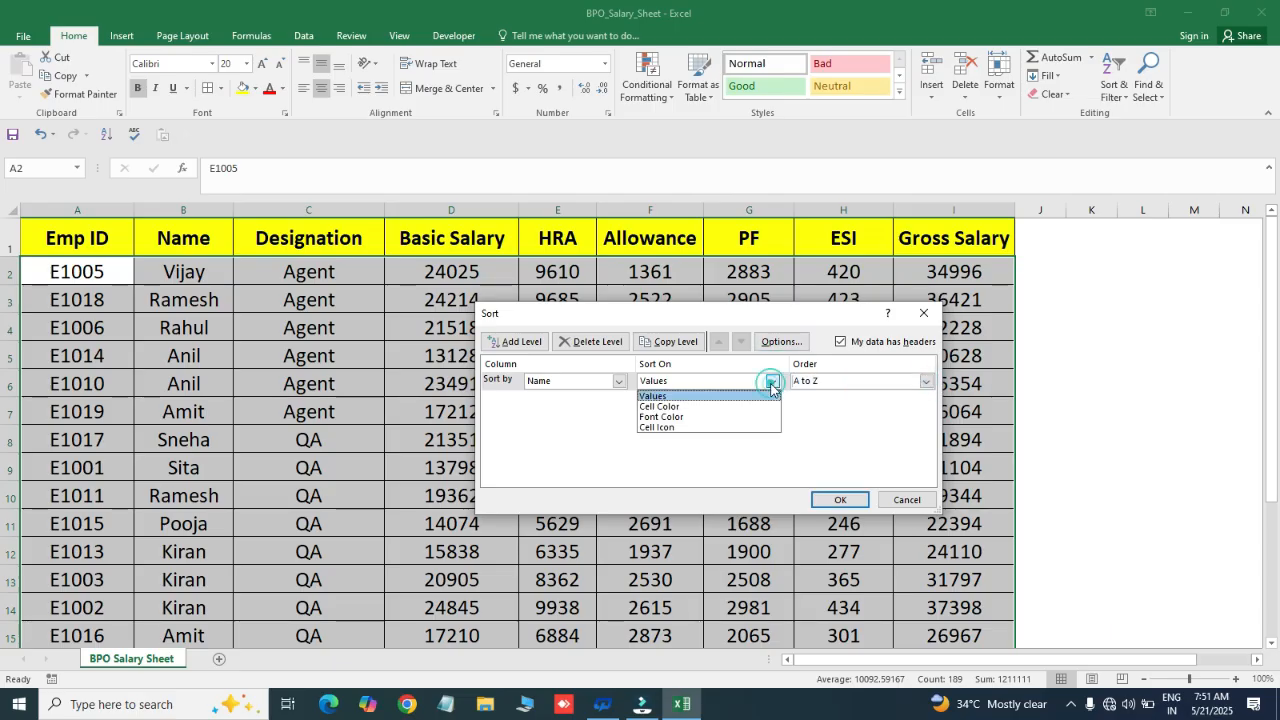
pyautogui.click(884, 455)
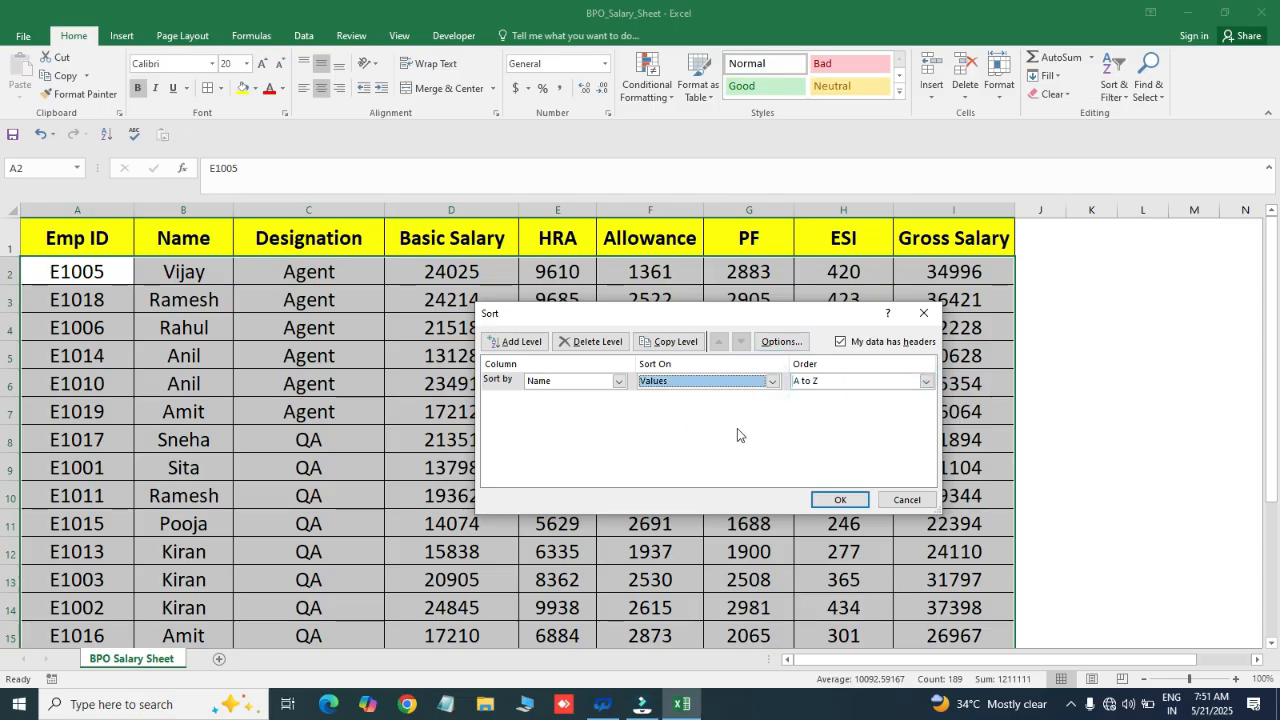
pyautogui.click(838, 503)
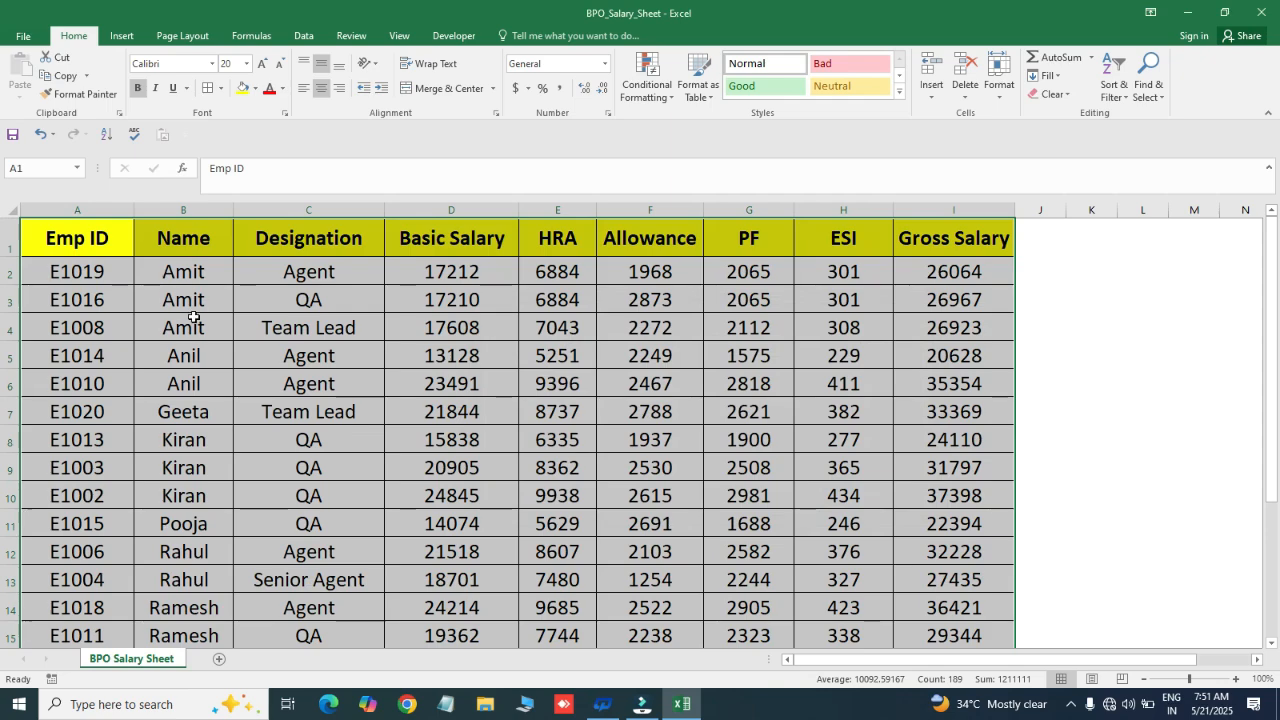
# Reopen the Custom Sort settings and add a second sort level on the HRA column below Name
pyautogui.click(1121, 99)
pyautogui.click(1128, 153)
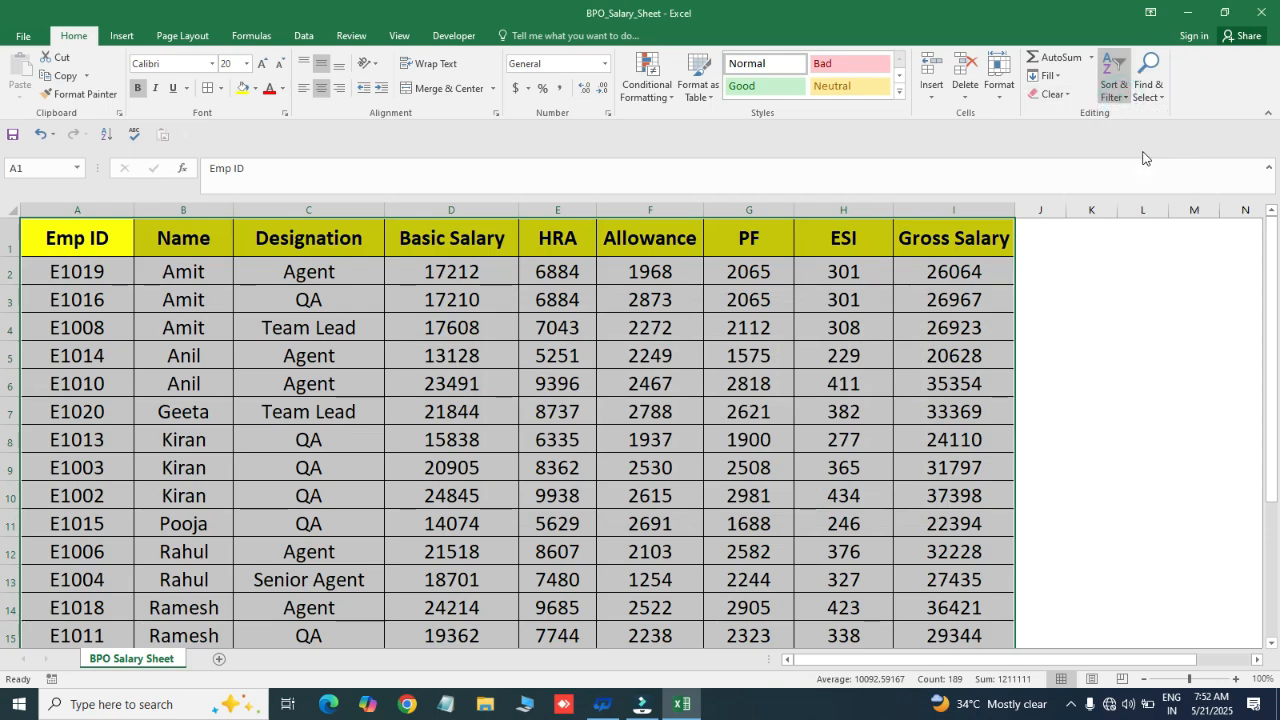
pyautogui.moveTo(686, 305); pyautogui.dragTo(665, 314)
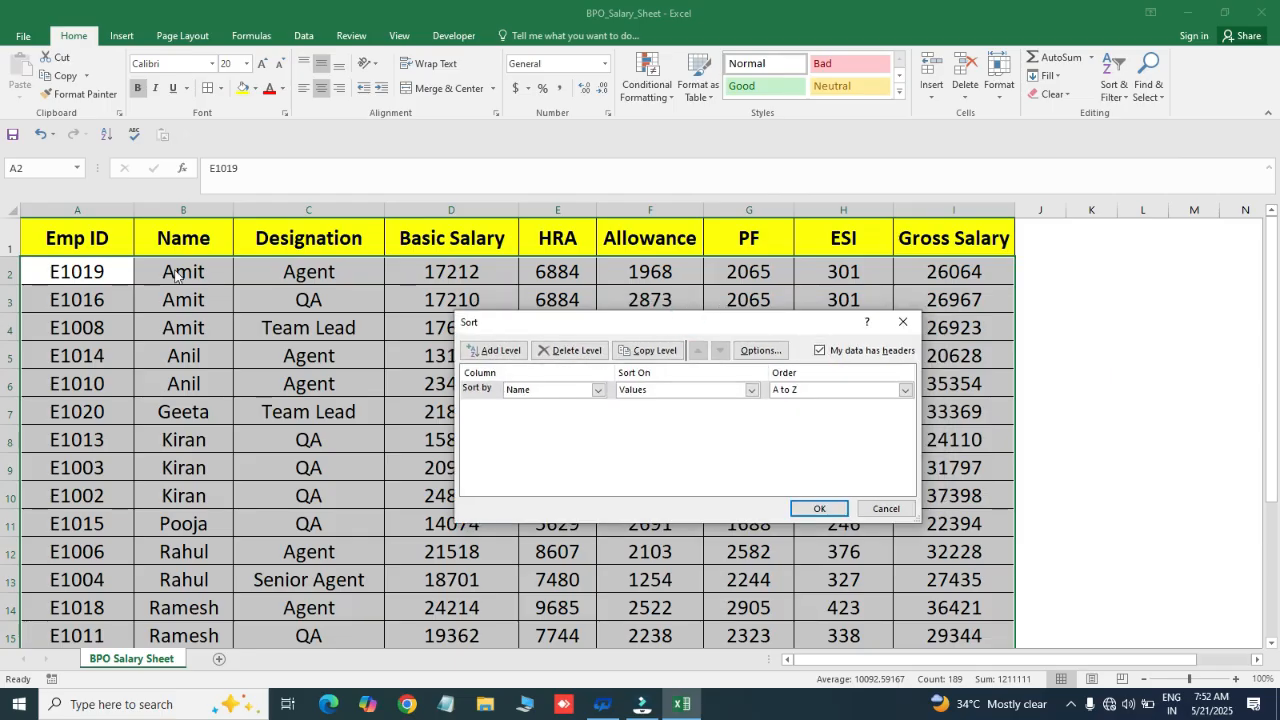
pyautogui.click(500, 352)
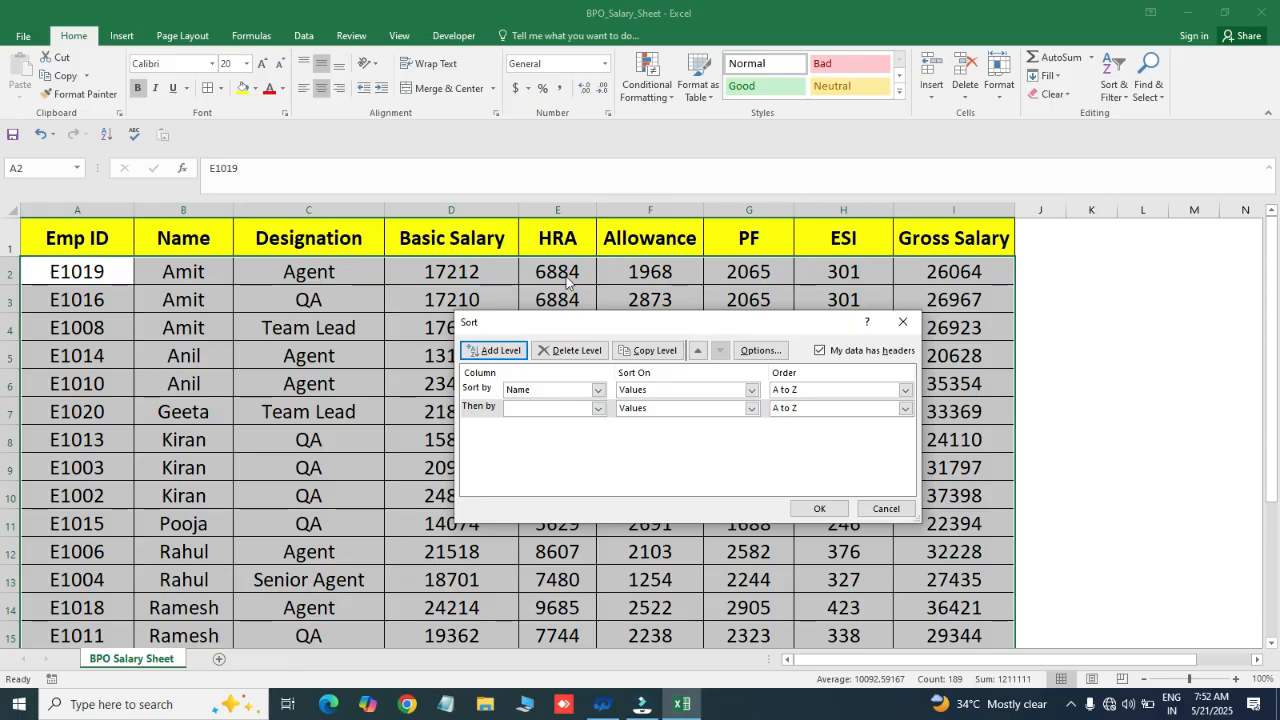
pyautogui.moveTo(626, 330); pyautogui.dragTo(591, 406)
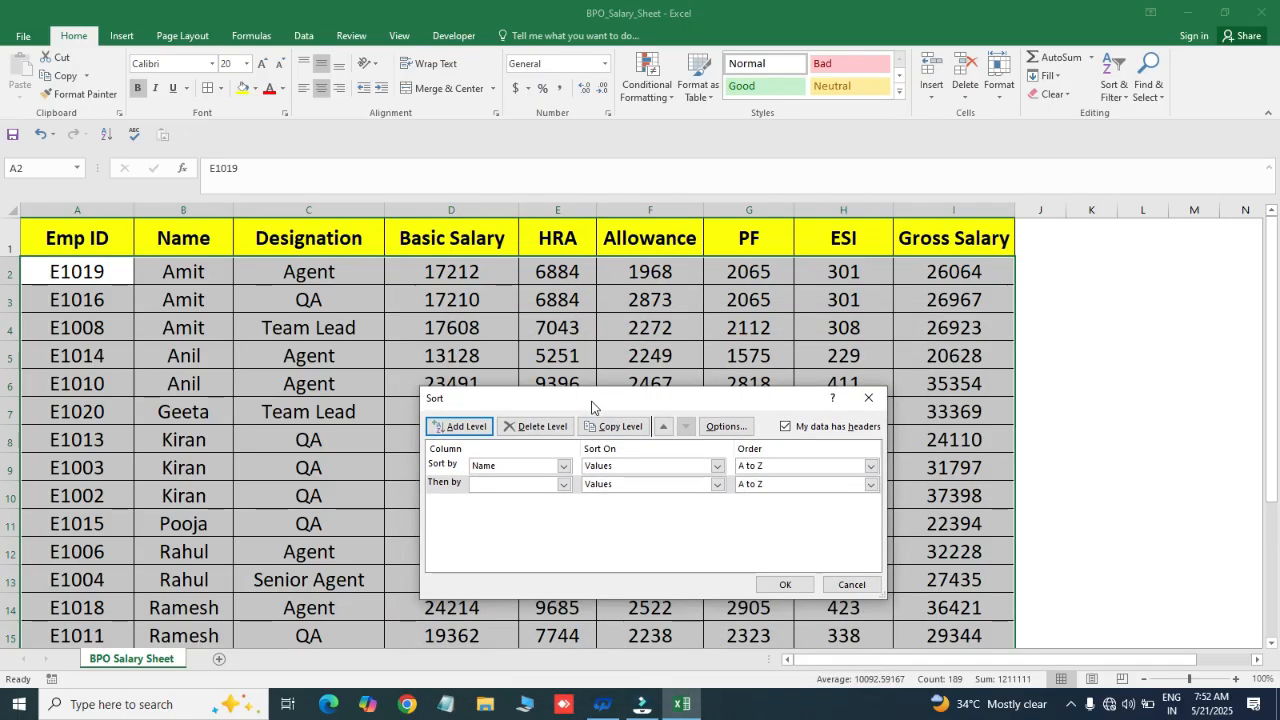
pyautogui.click(564, 485)
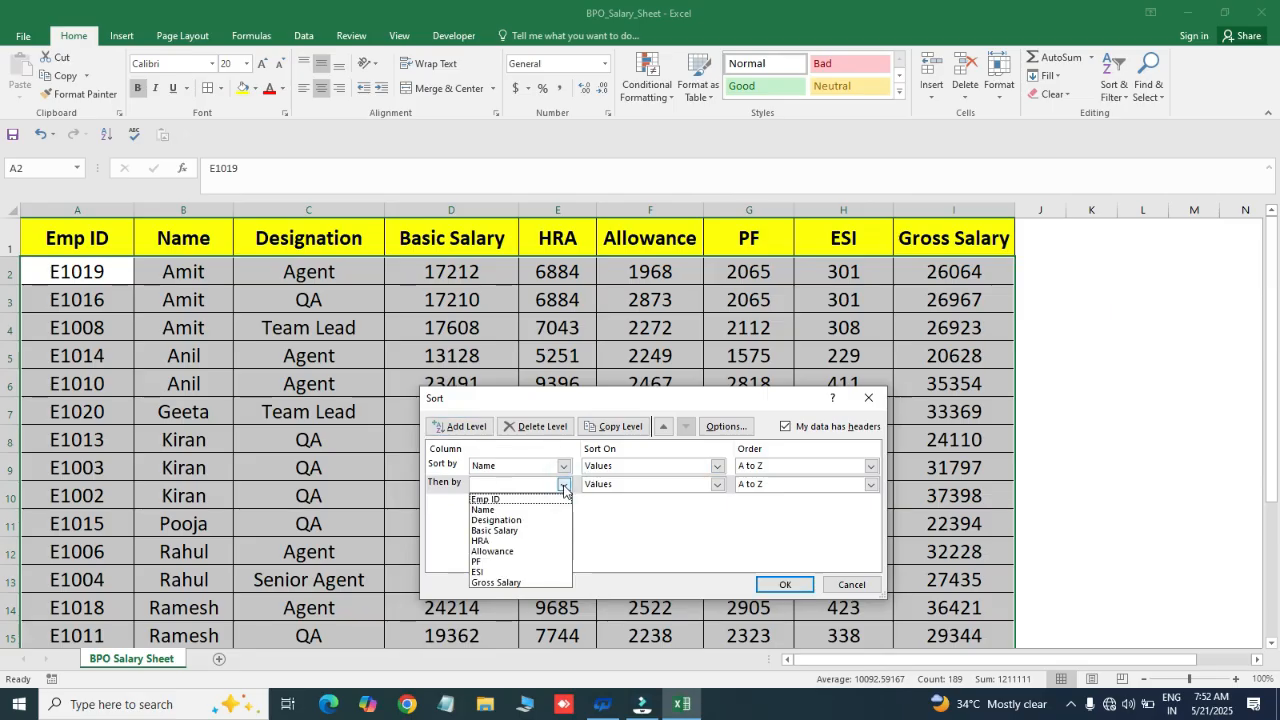
pyautogui.click(508, 540)
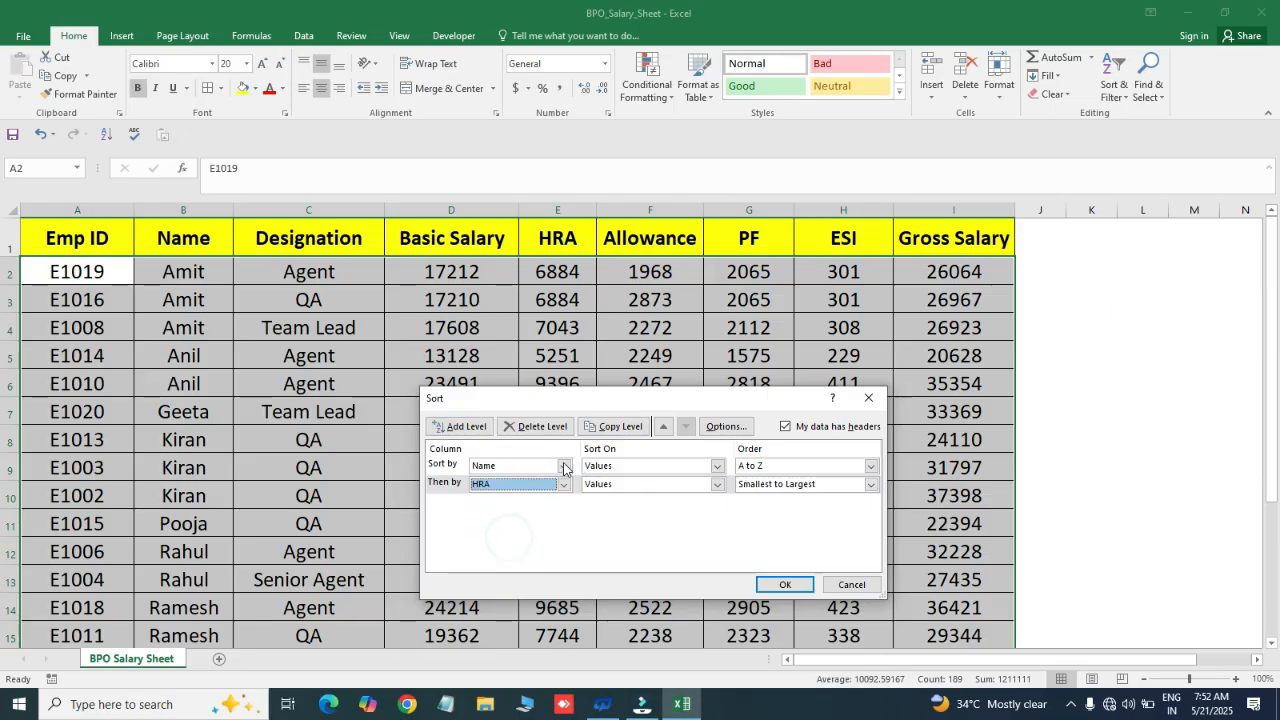
# Keep the HRA level sorted on values, set its order to Largest to Smallest, and apply the two-level sort
pyautogui.click(717, 484)
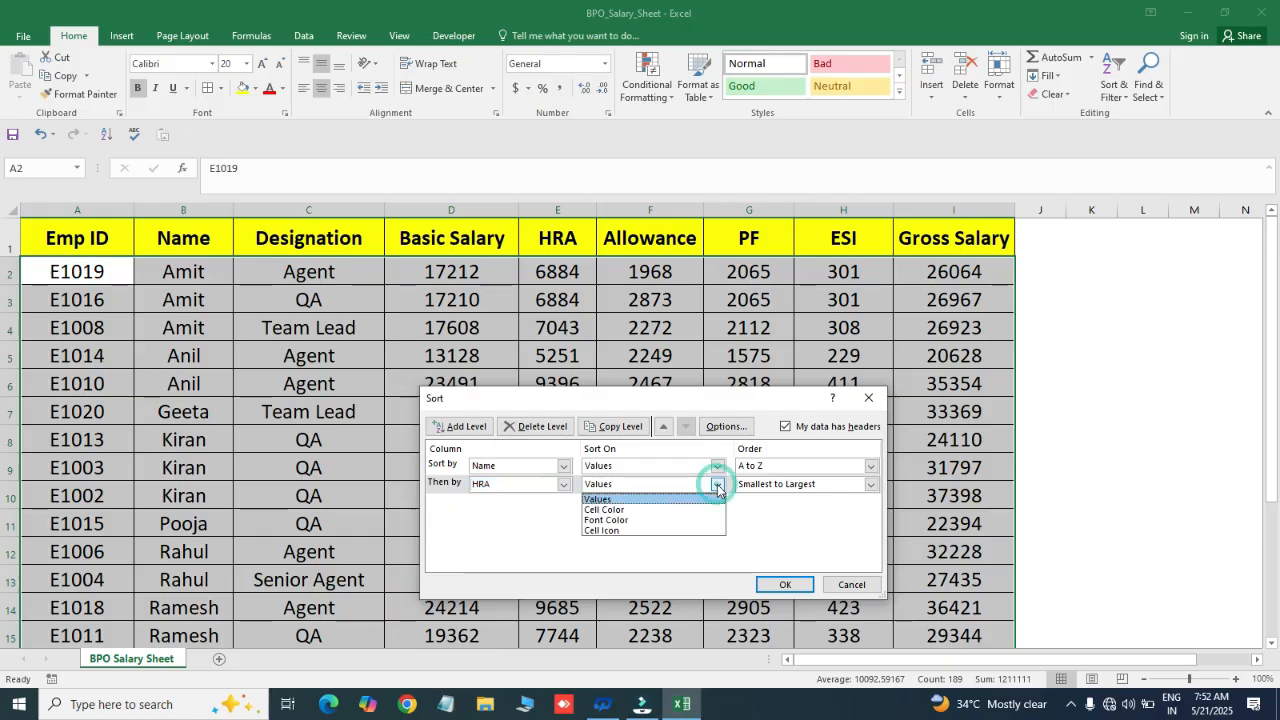
pyautogui.click(717, 486)
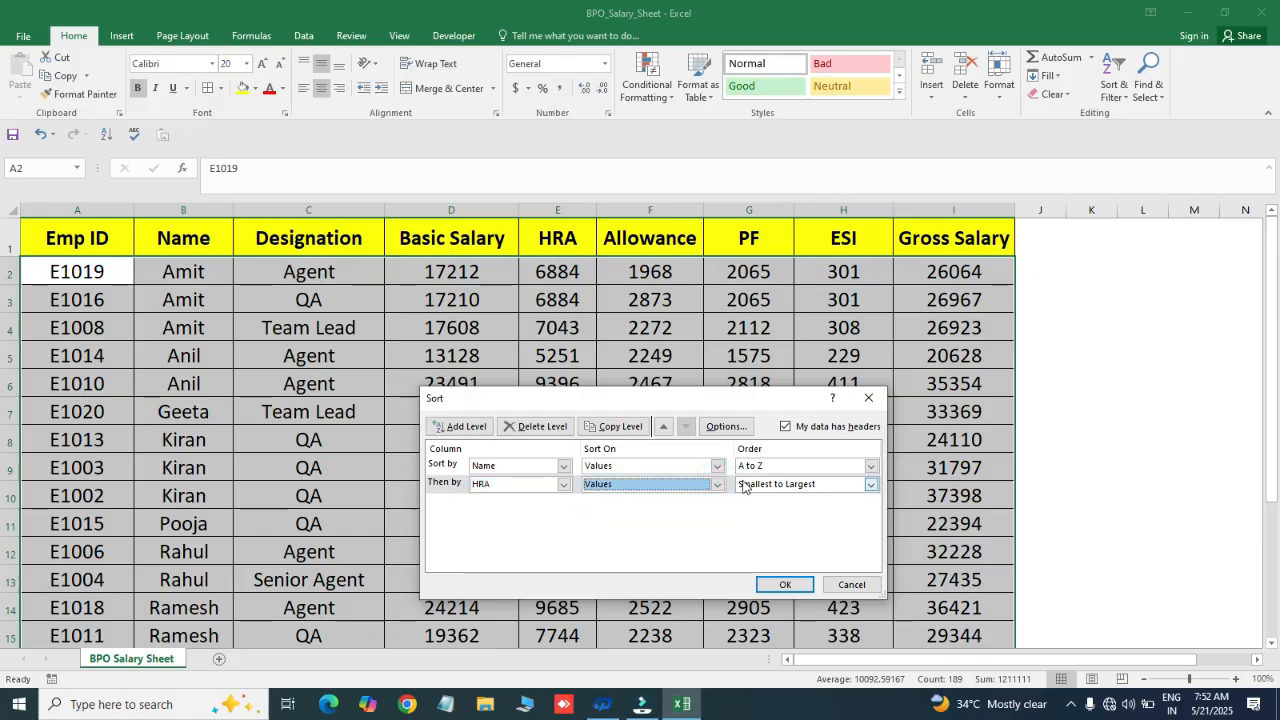
pyautogui.click(869, 485)
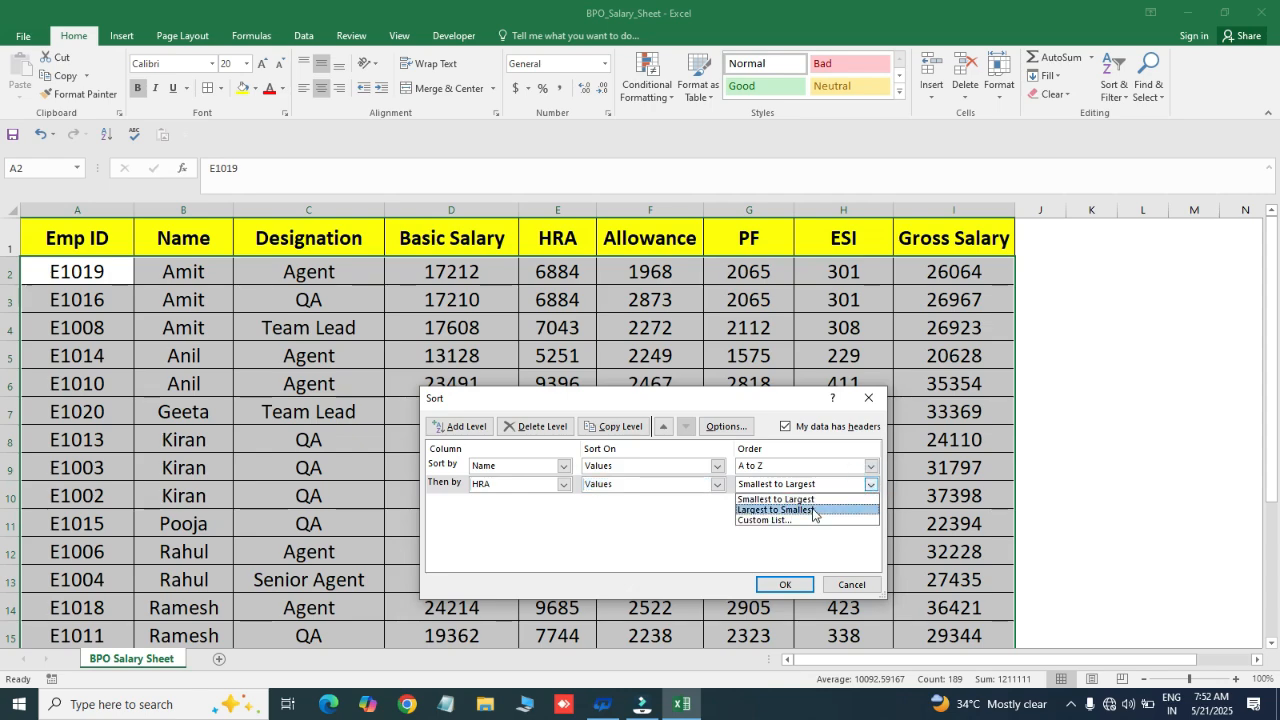
pyautogui.click(836, 511)
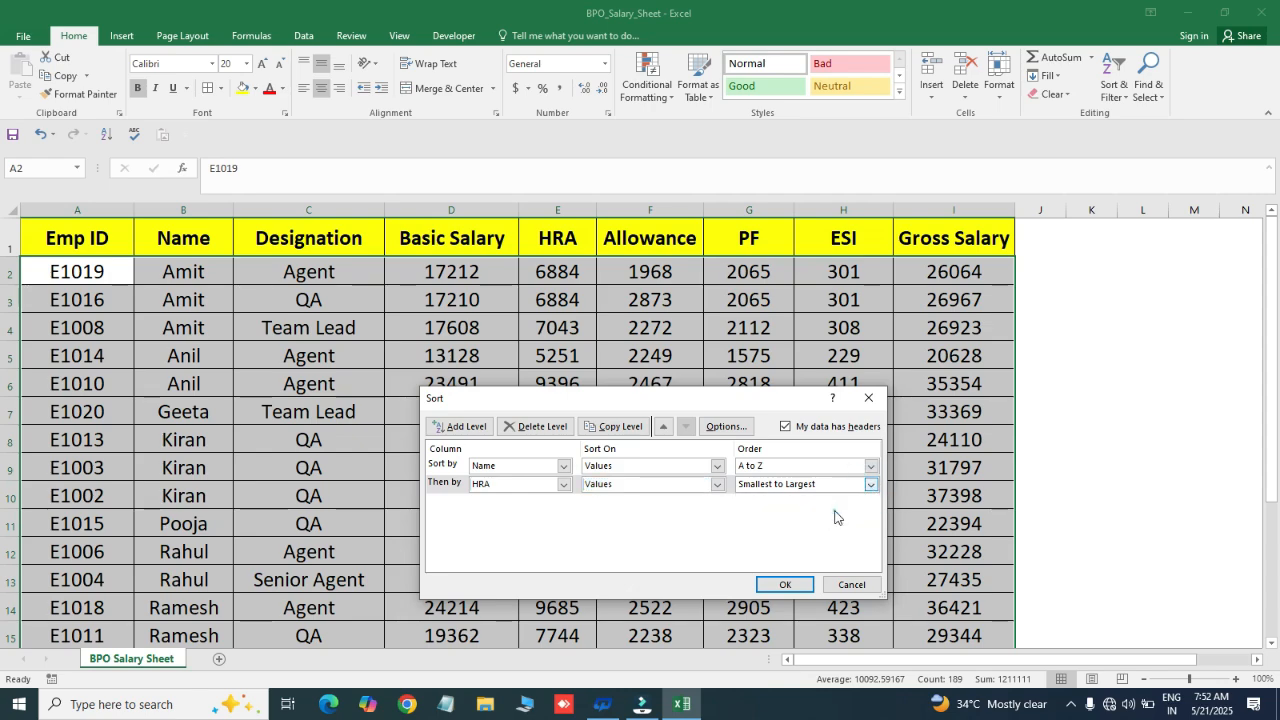
pyautogui.click(780, 585)
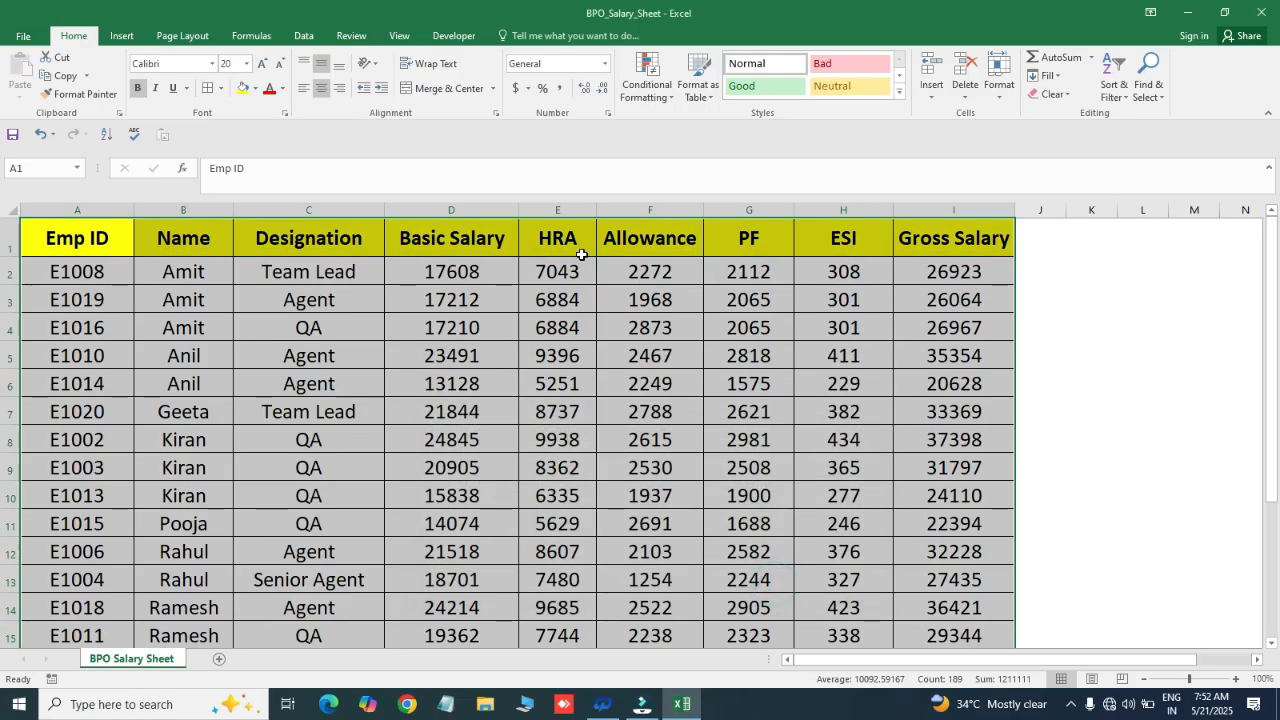
# Compare the sorted Name and HRA columns for repeated names, and undo the two-level sort
pyautogui.moveTo(572, 260)
pyautogui.mouseDown()
pyautogui.moveTo(575, 330)
pyautogui.moveTo(551, 391)
pyautogui.moveTo(549, 271)
pyautogui.mouseUp()
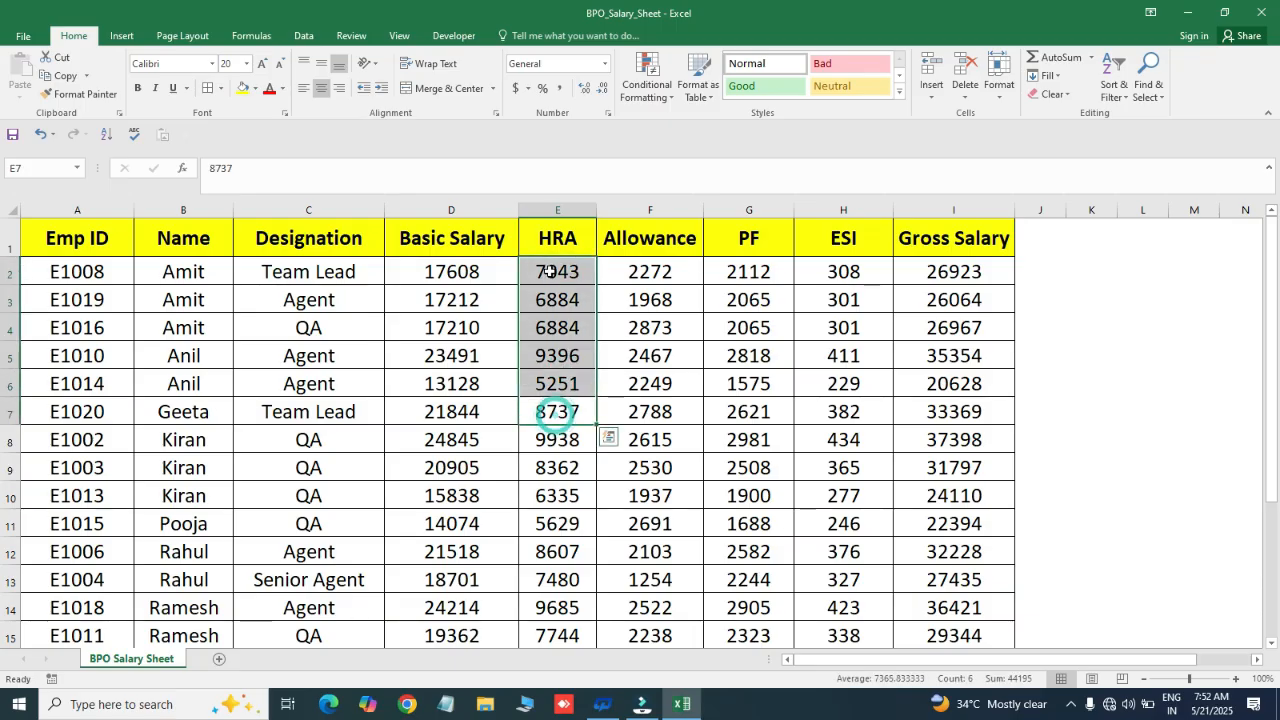
pyautogui.click(549, 271)
pyautogui.moveTo(183, 268); pyautogui.dragTo(180, 530)
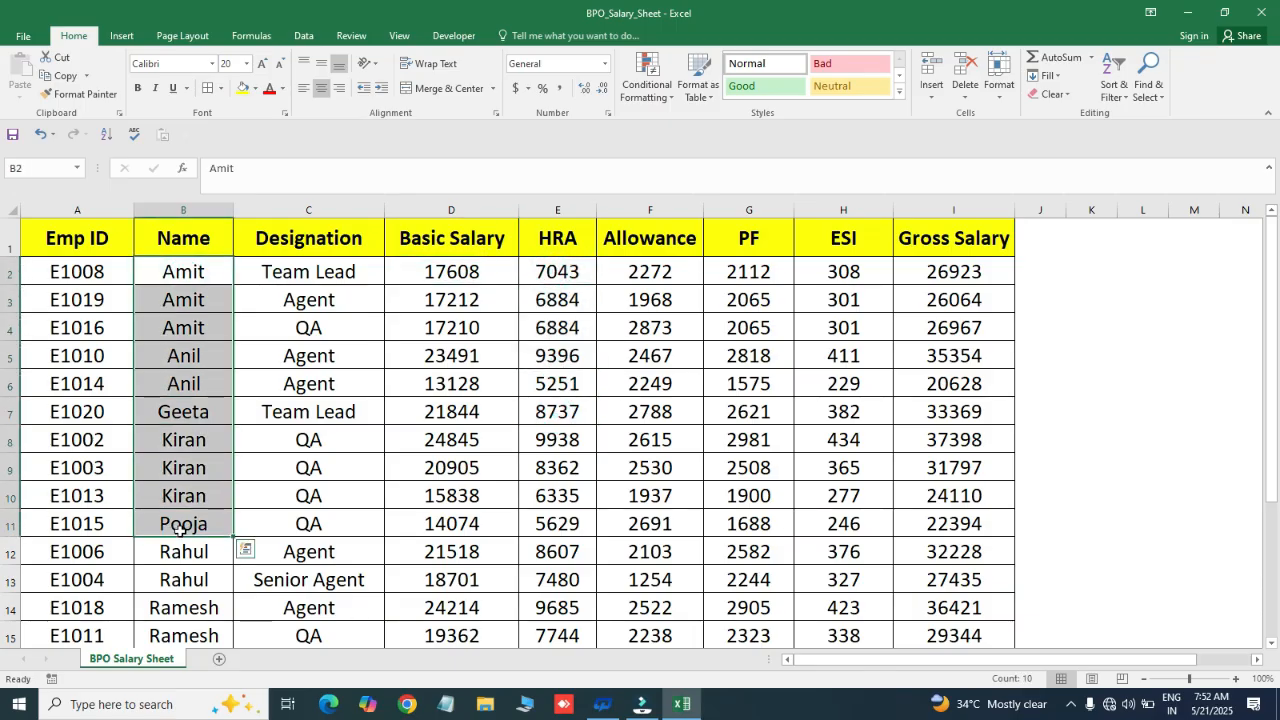
pyautogui.moveTo(553, 271); pyautogui.dragTo(557, 445)
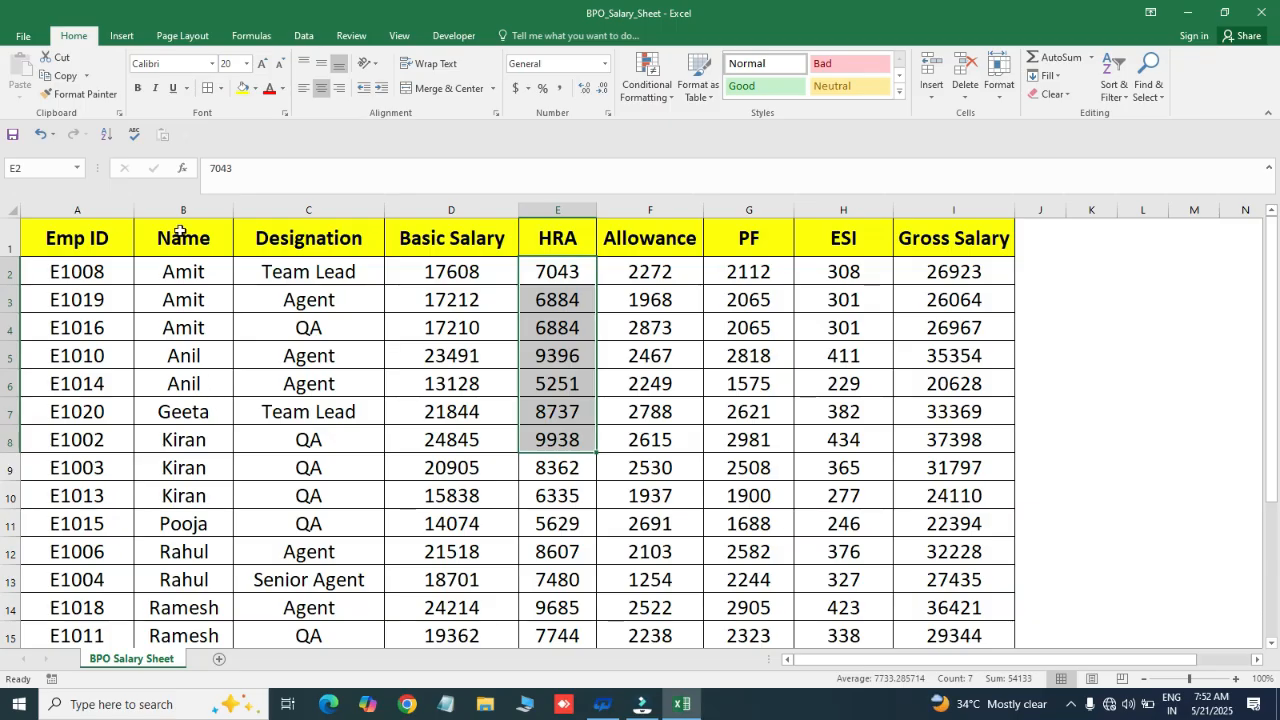
pyautogui.moveTo(182, 210); pyautogui.dragTo(578, 211)
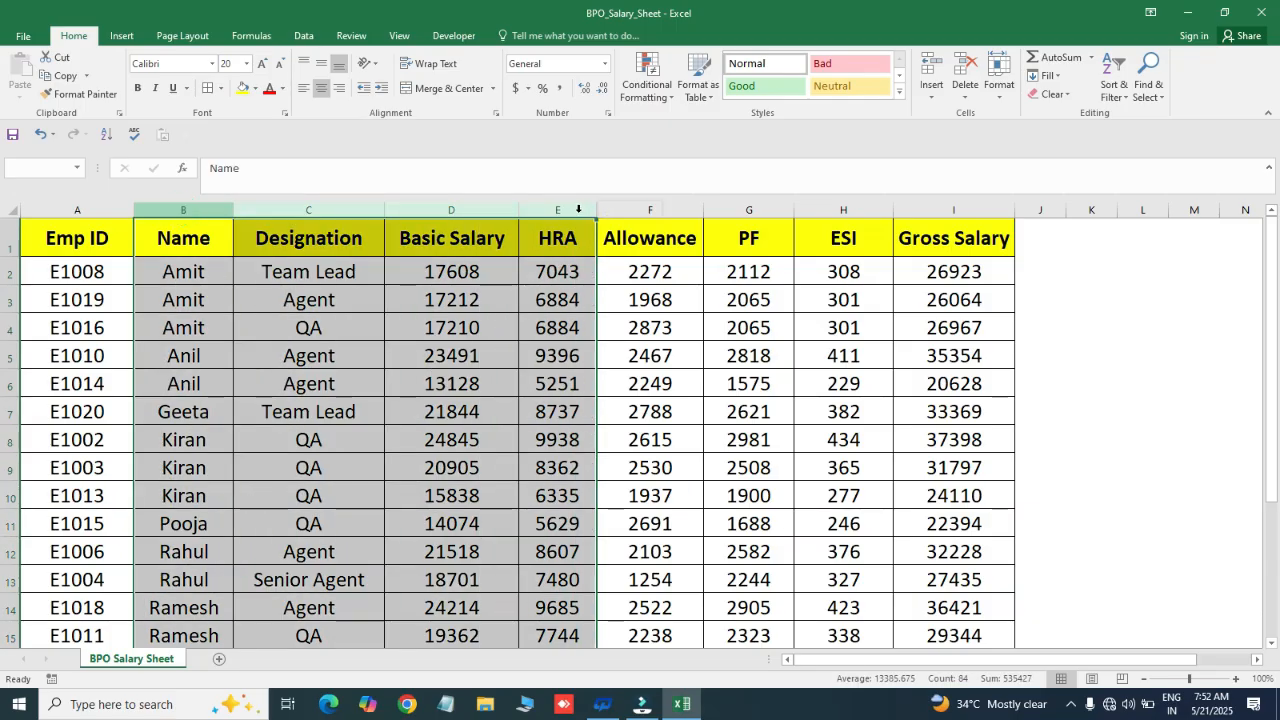
pyautogui.click(180, 273)
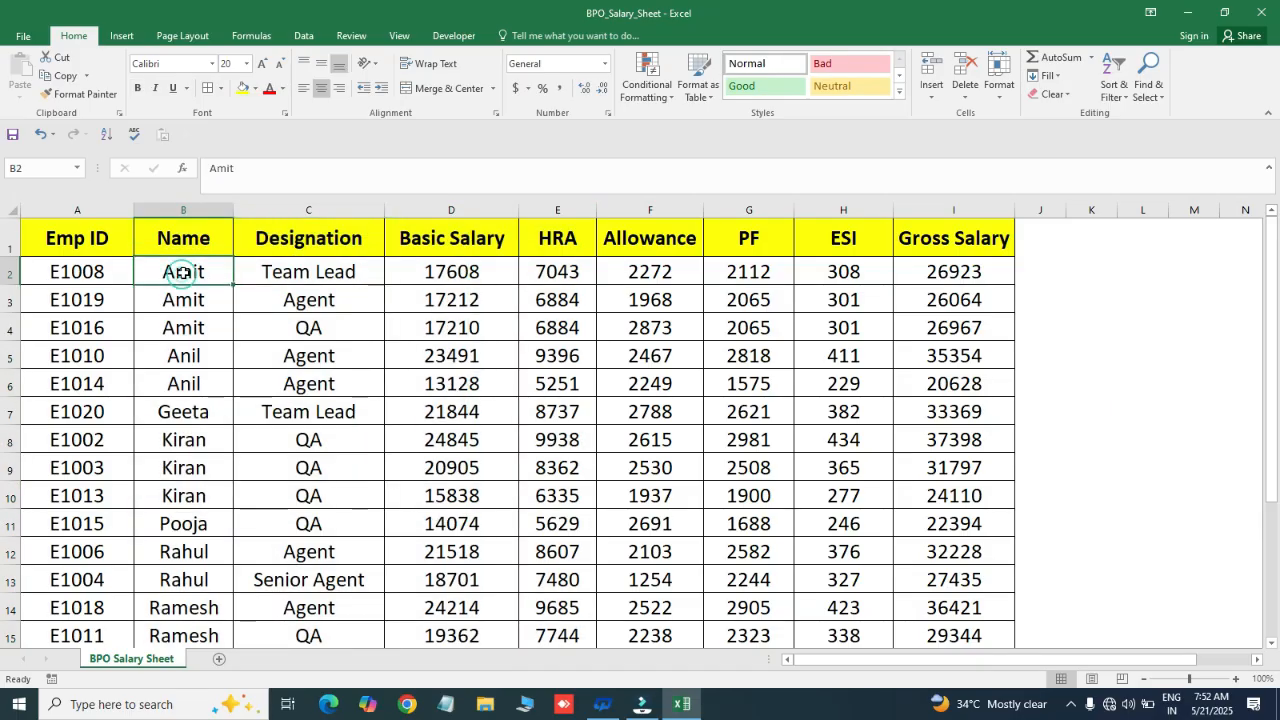
pyautogui.moveTo(162, 320); pyautogui.dragTo(174, 274)
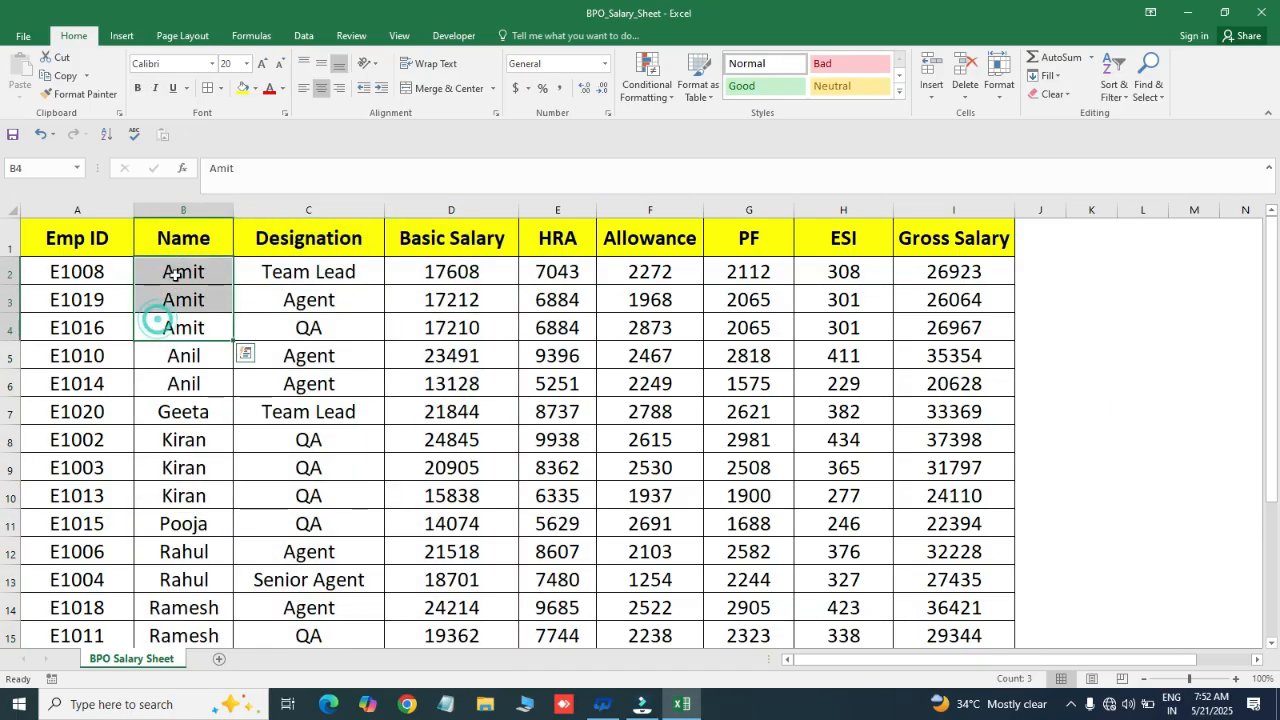
pyautogui.click(563, 271)
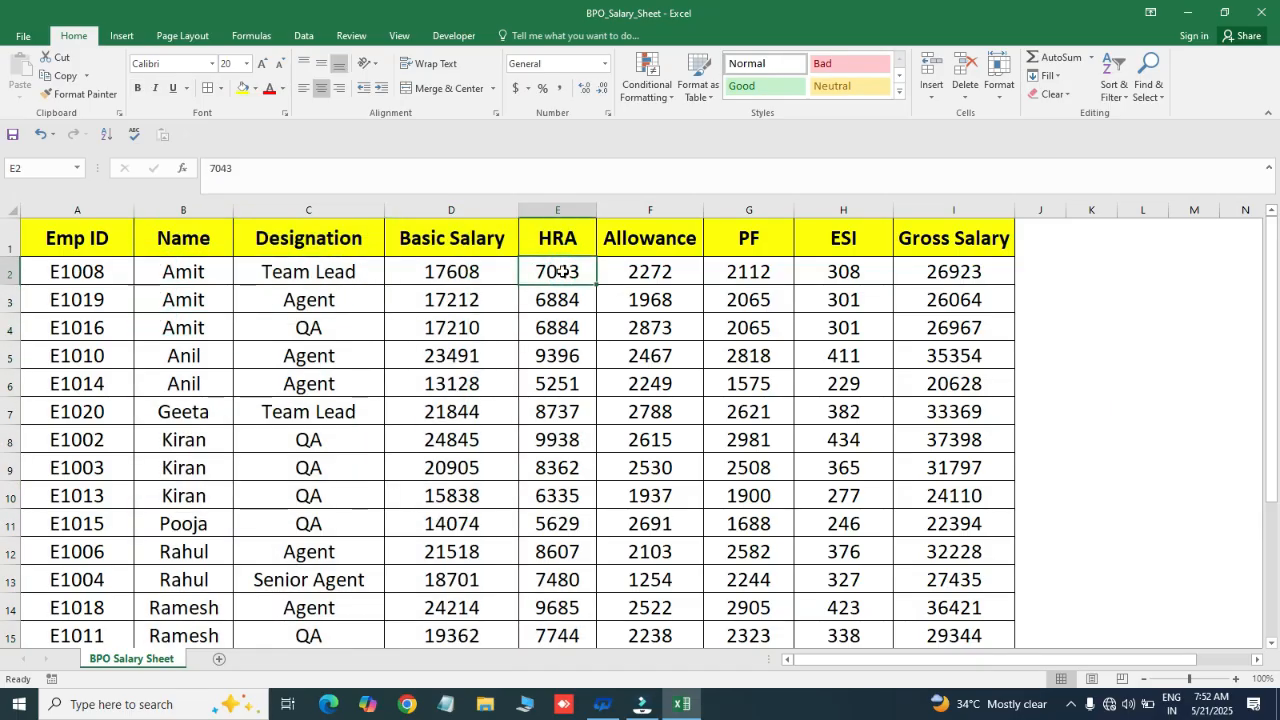
pyautogui.hotkey('ctrl', 'z')
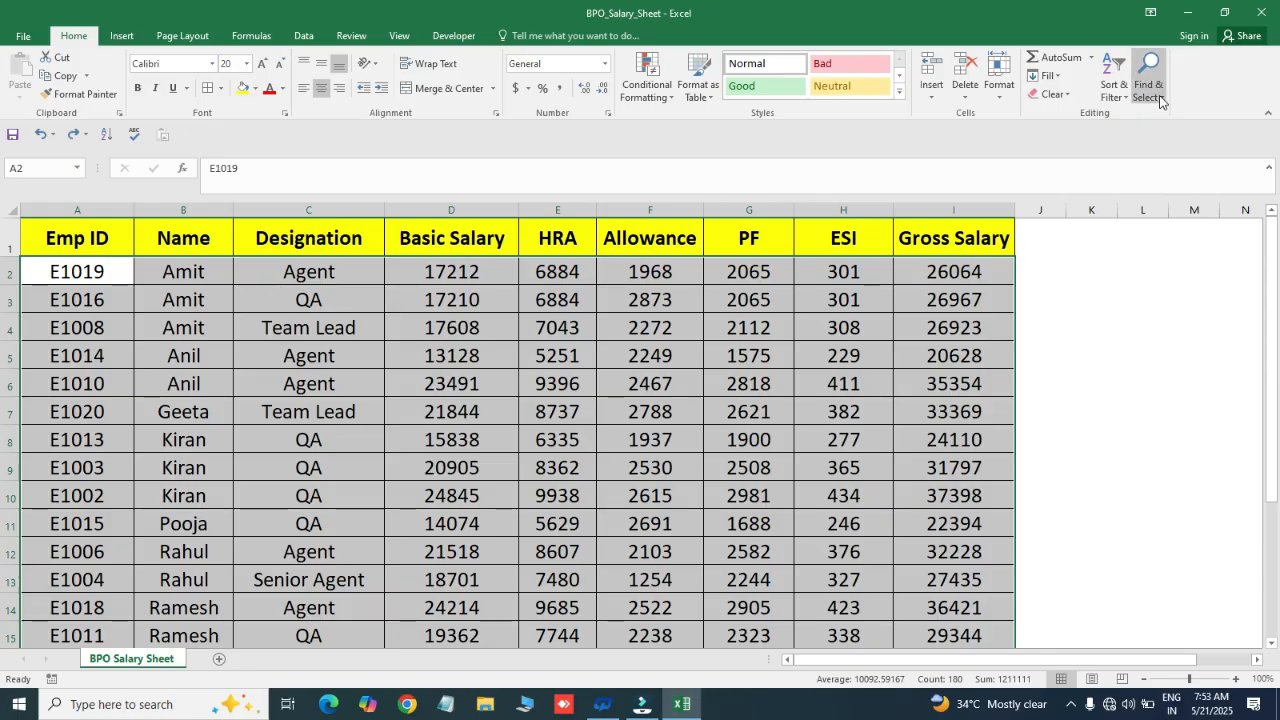
# Look up where the Filter command is offered, both among the editing commands and the data commands, without turning filtering on
pyautogui.click(1113, 90)
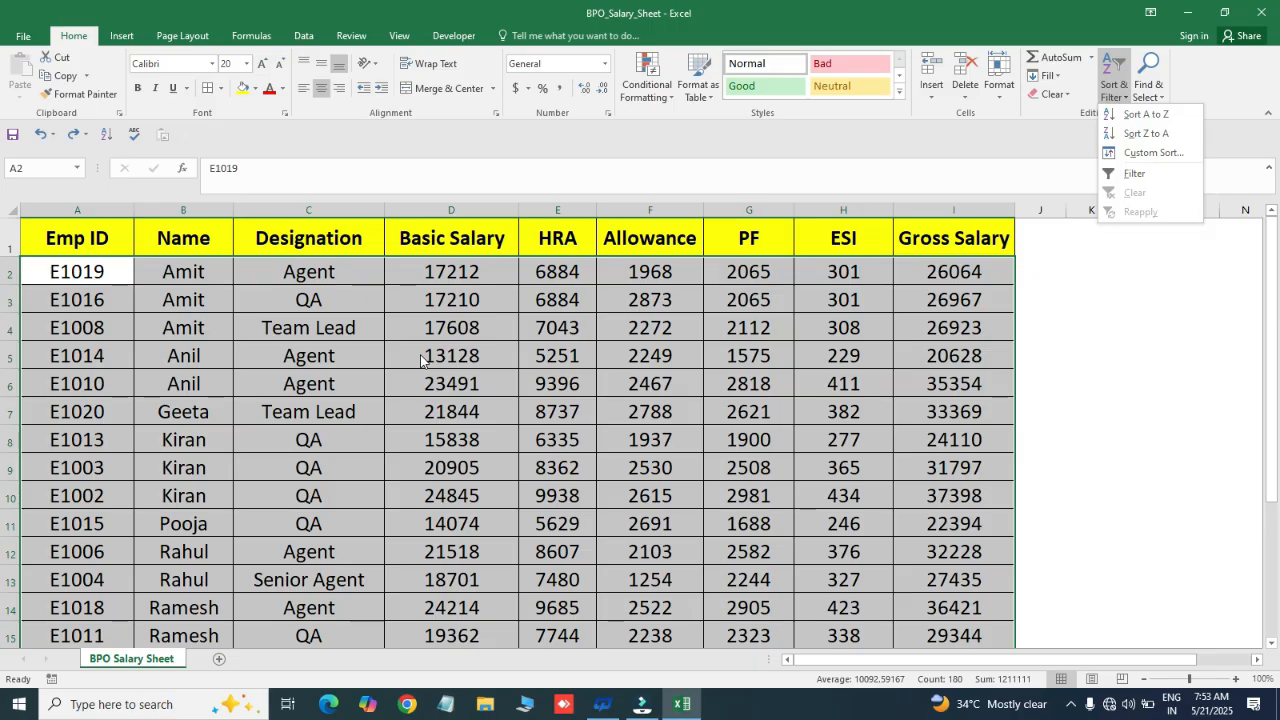
pyautogui.click(1153, 172)
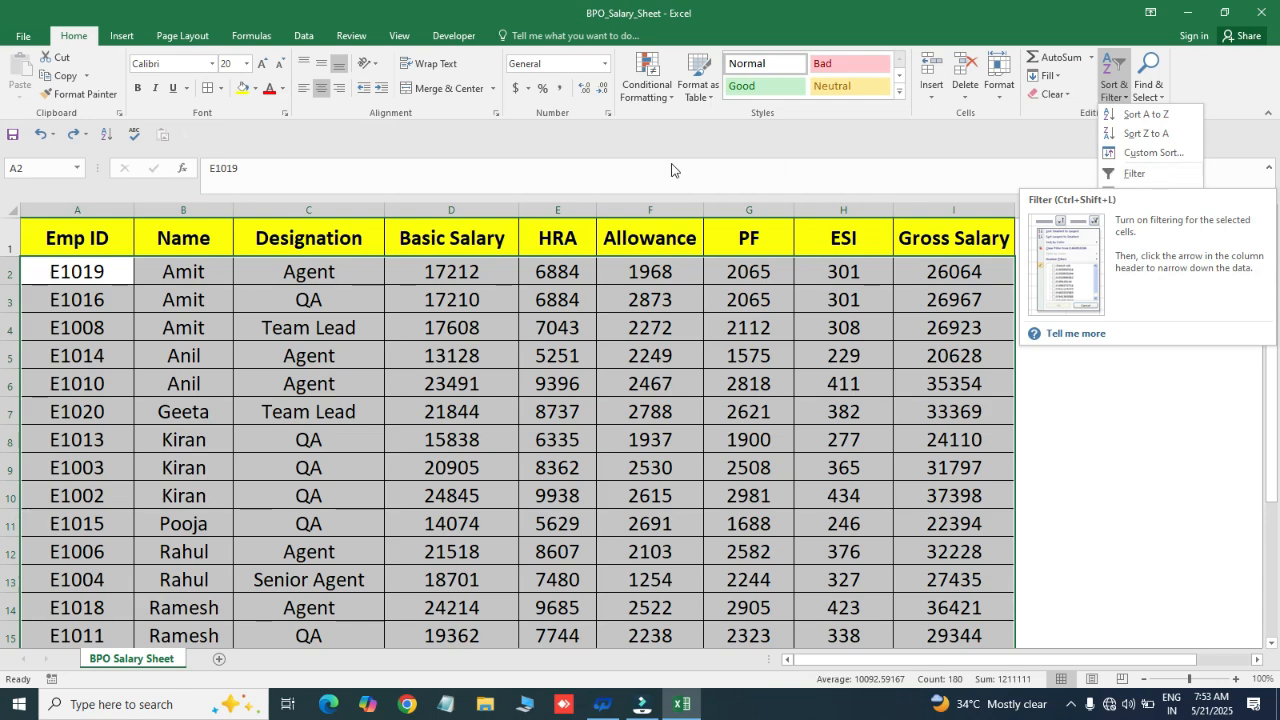
pyautogui.click(303, 37)
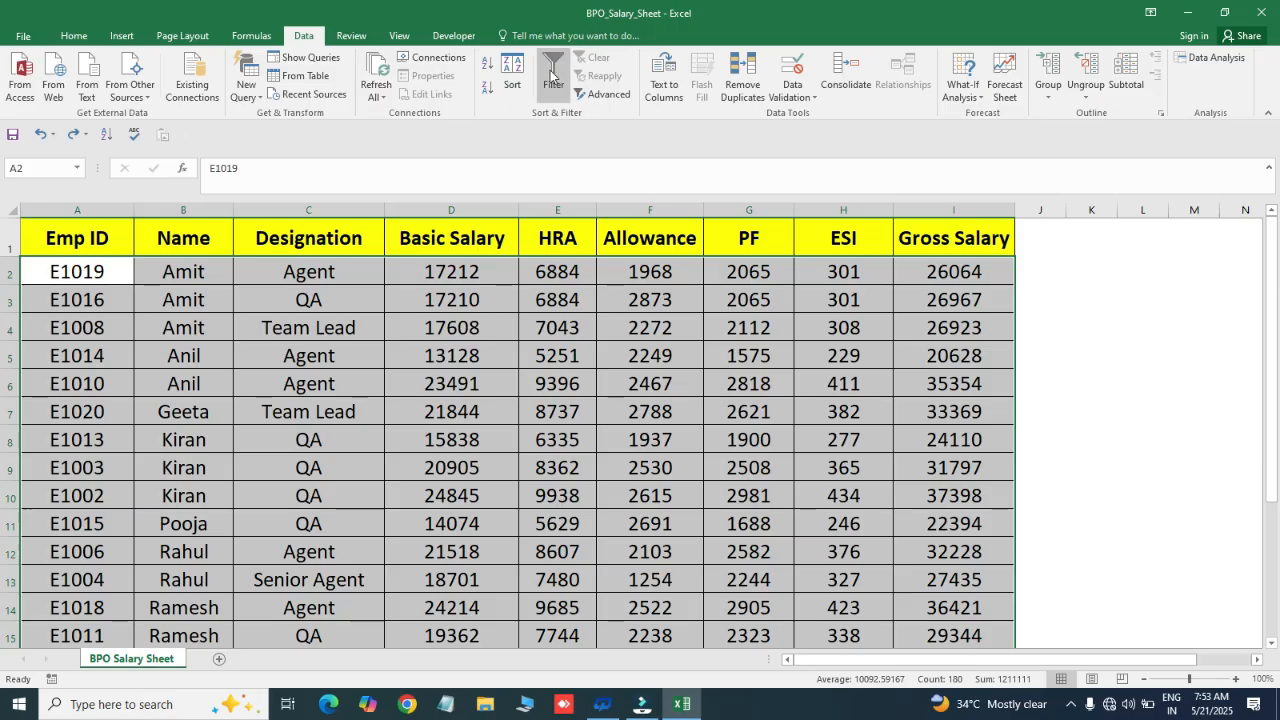
pyautogui.click(67, 42)
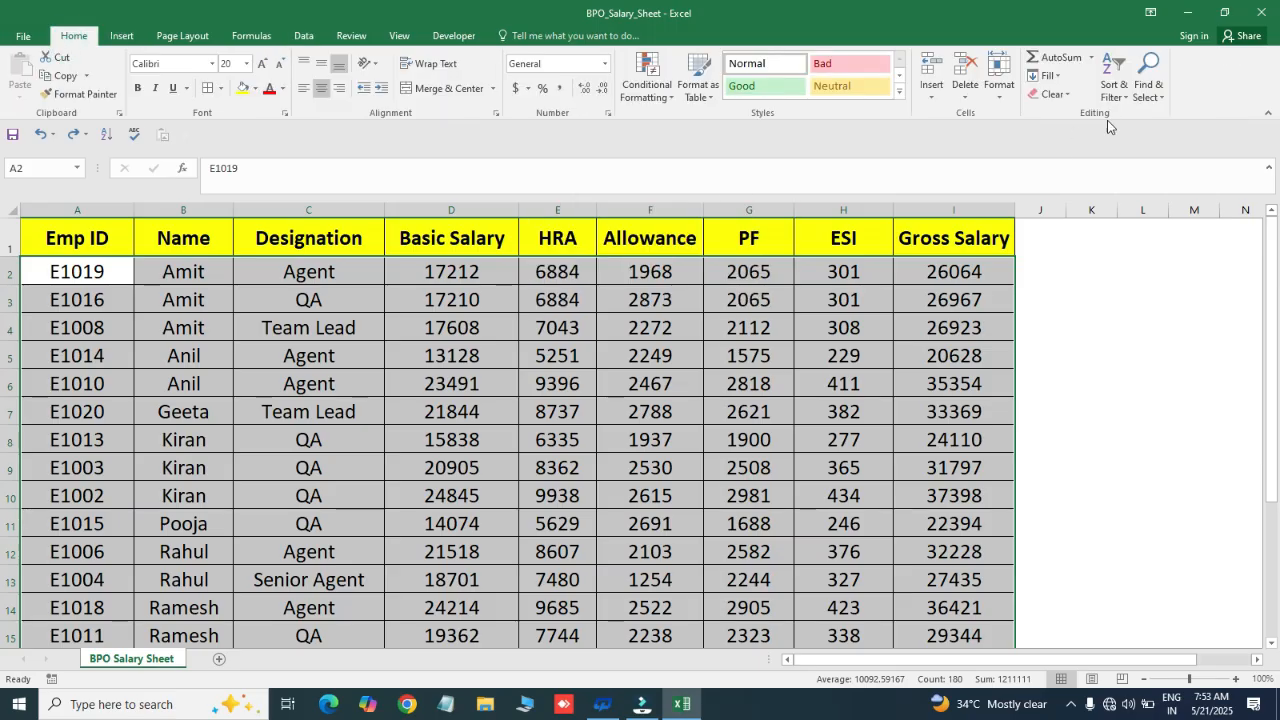
pyautogui.click(1147, 98)
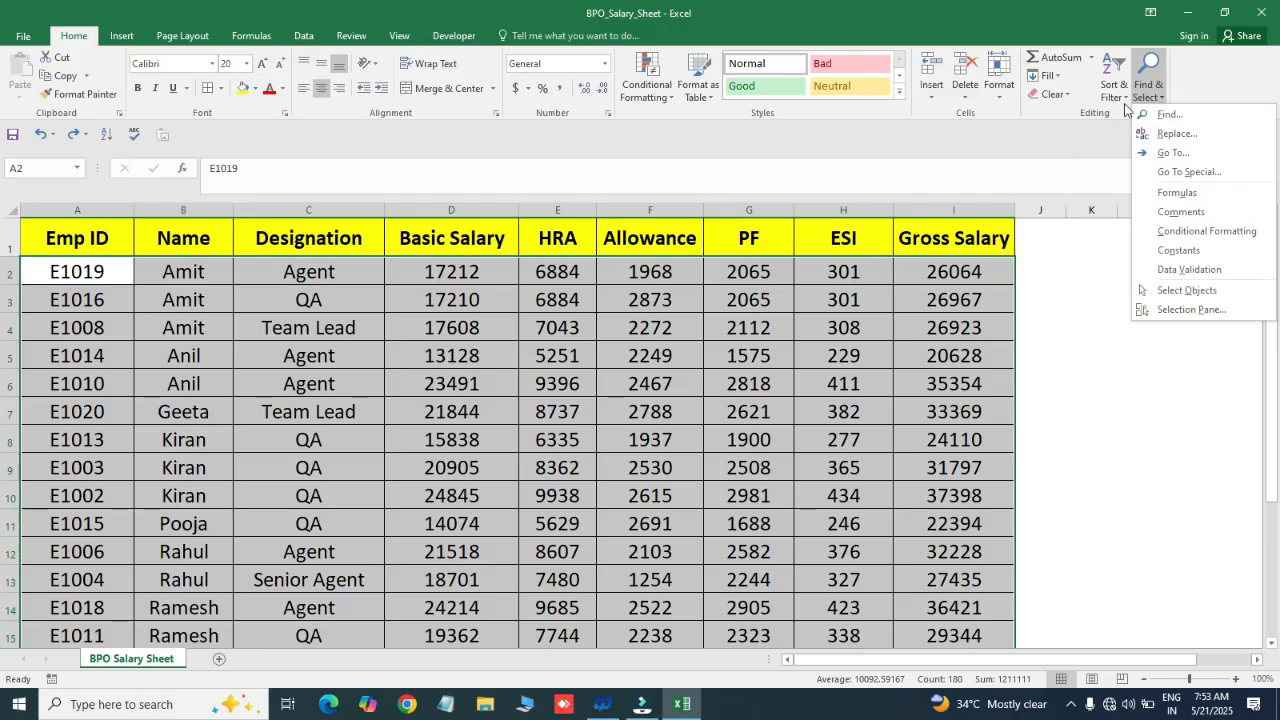
pyautogui.click(1125, 108)
pyautogui.click(1116, 96)
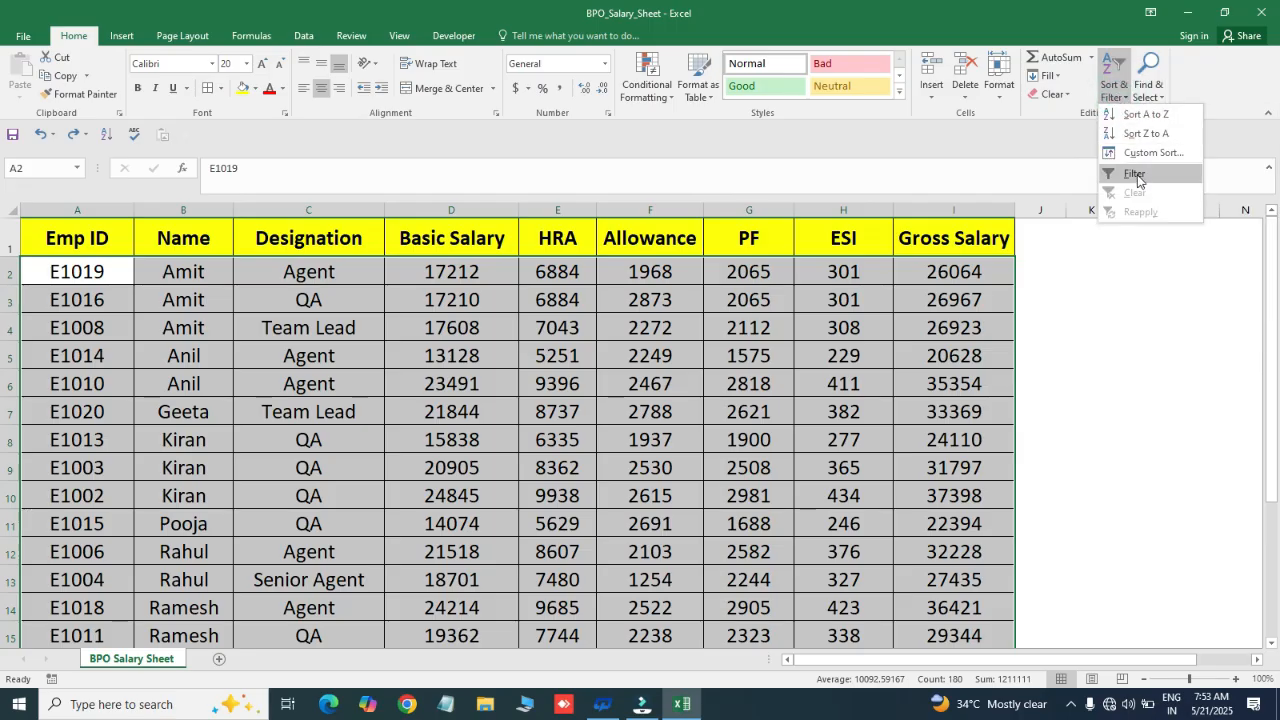
# Select the header row from Emp ID to Gross Salary and turn on filtering for the salary table
pyautogui.click(460, 273)
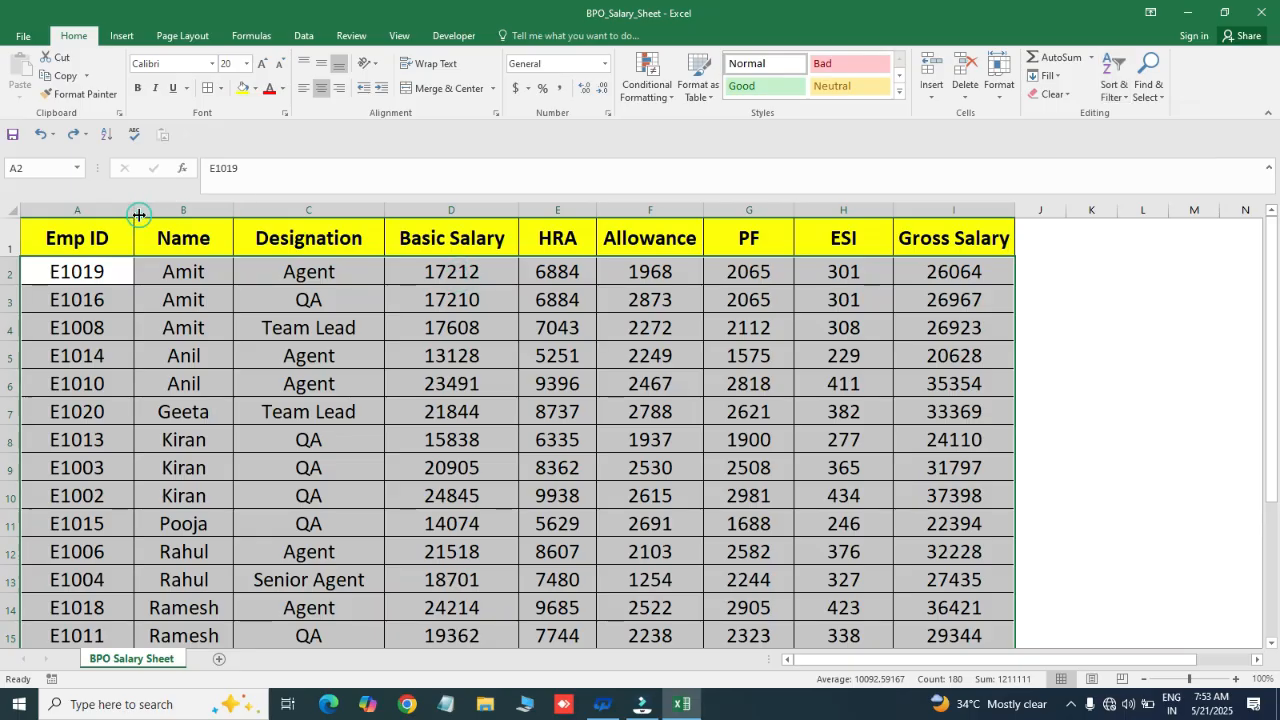
pyautogui.click(88, 237)
pyautogui.click(430, 228)
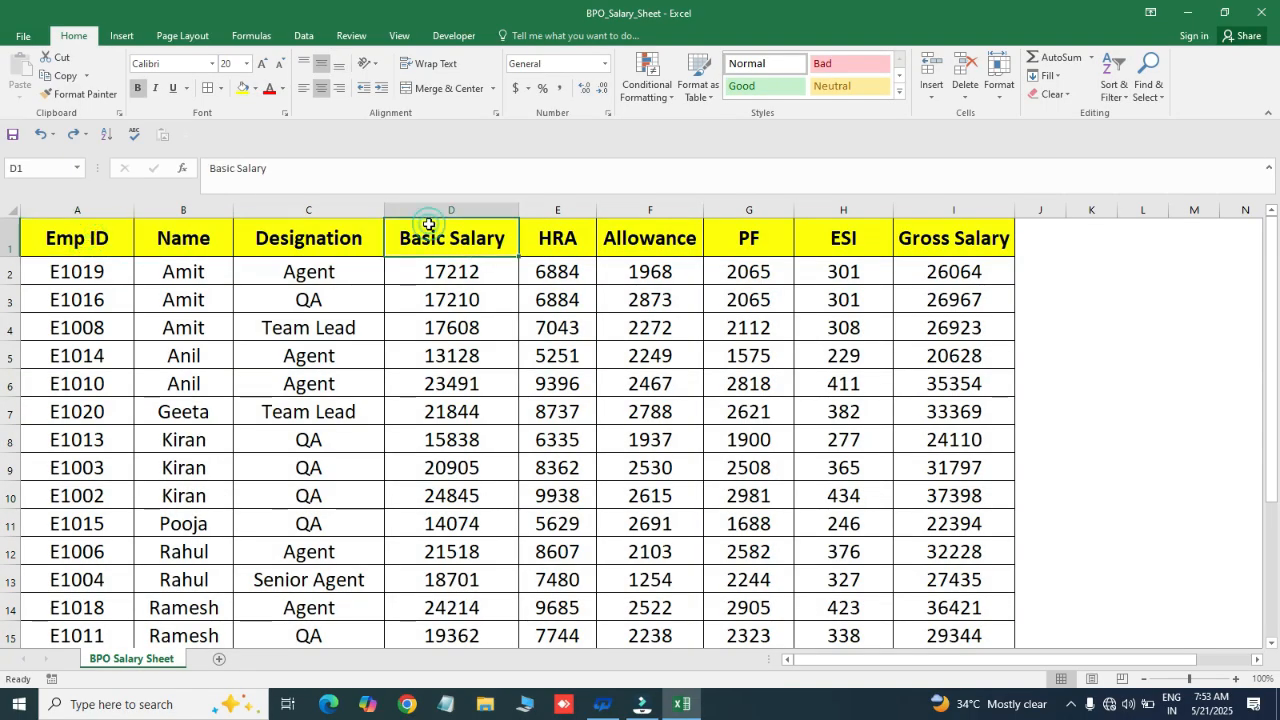
pyautogui.click(94, 229)
pyautogui.hotkey('ctrl', 'shift', 'Right')
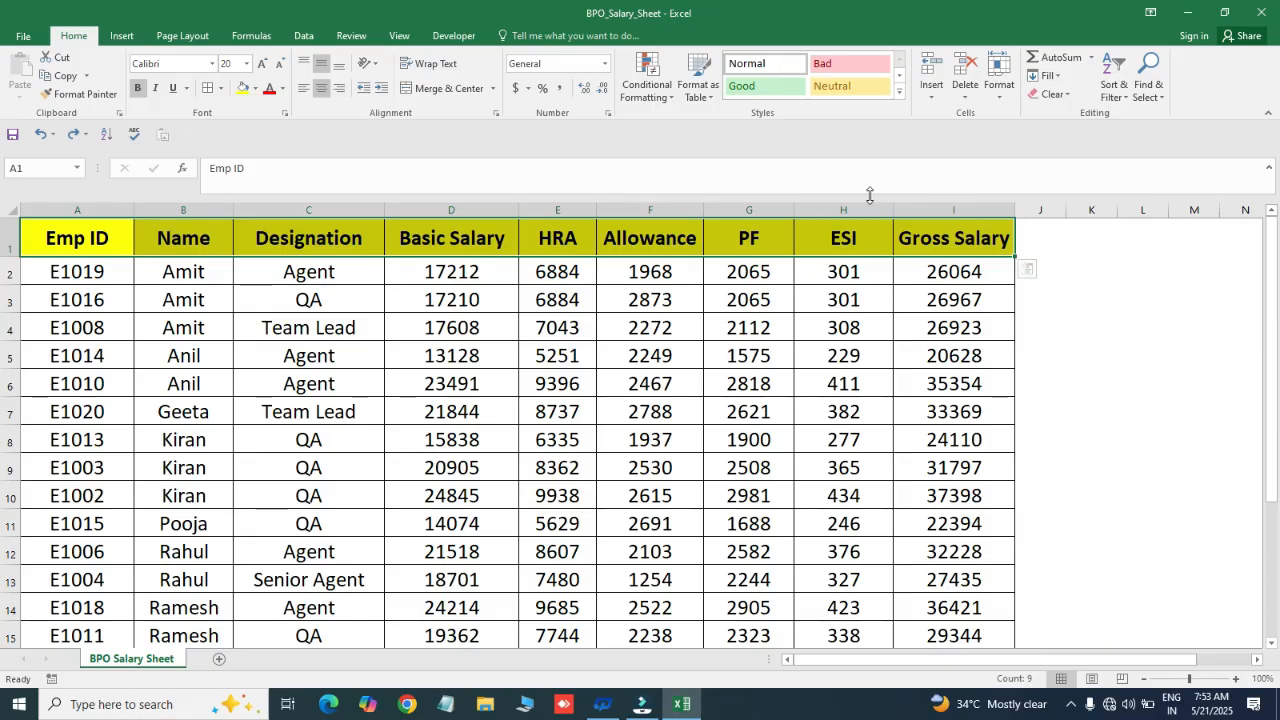
pyautogui.click(1115, 92)
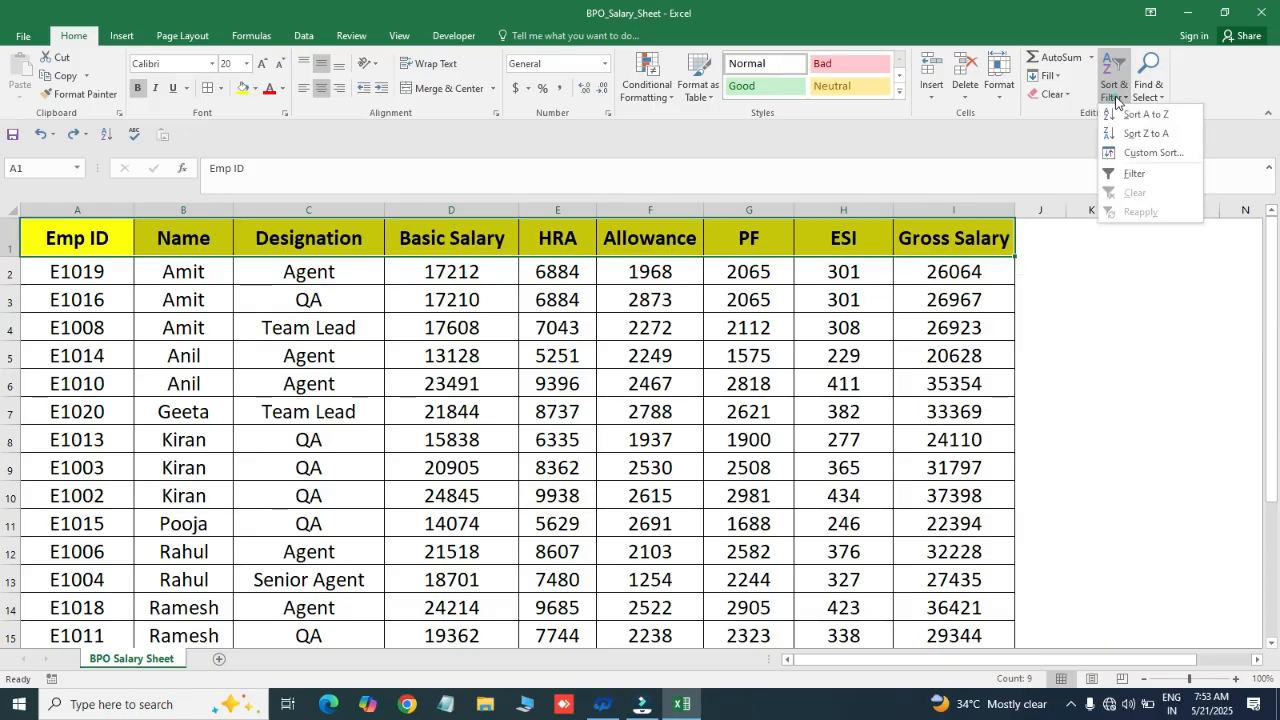
pyautogui.click(1130, 173)
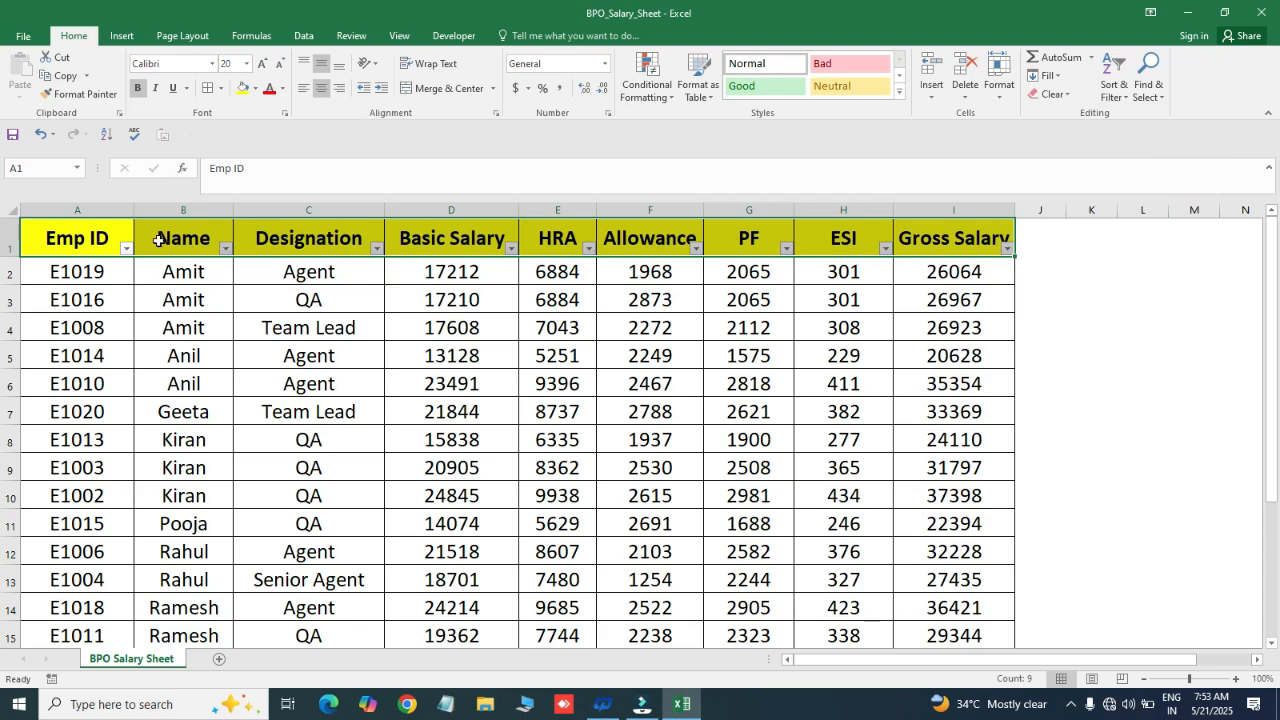
# Look through the filter options and listed values of the HRA and Name columns without filtering anything
pyautogui.click(642, 277)
pyautogui.click(588, 249)
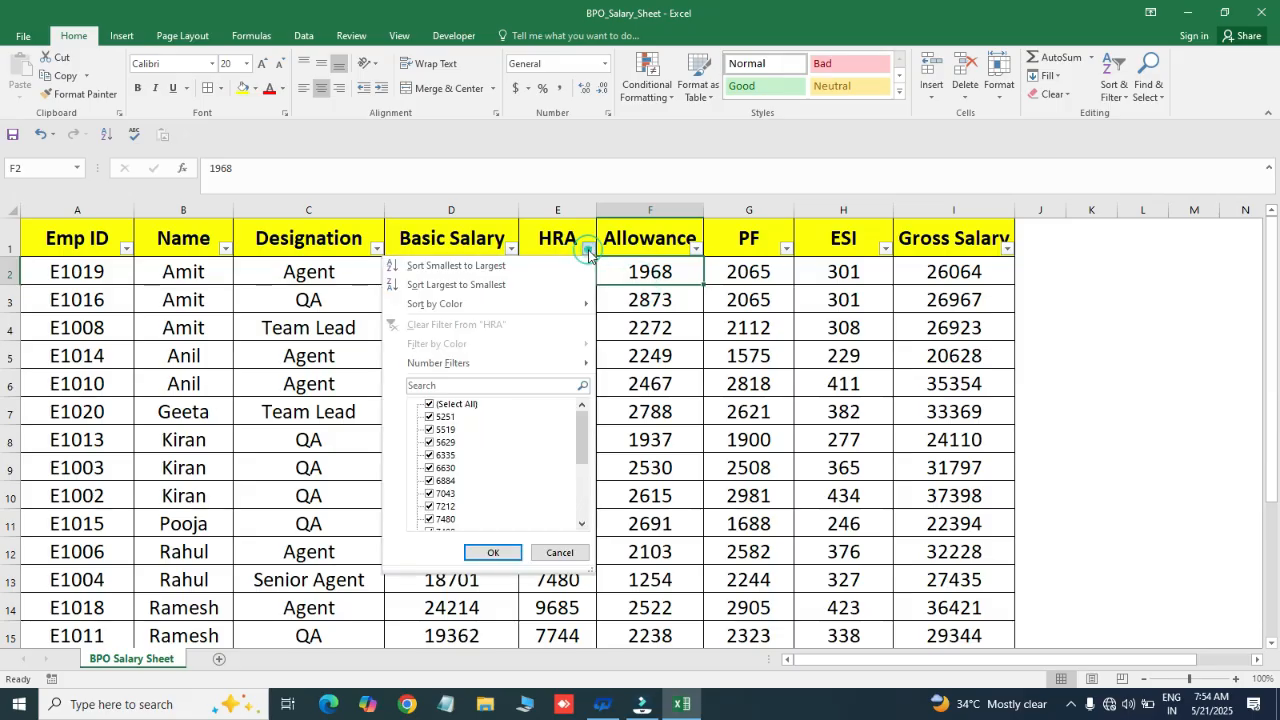
pyautogui.click(508, 249)
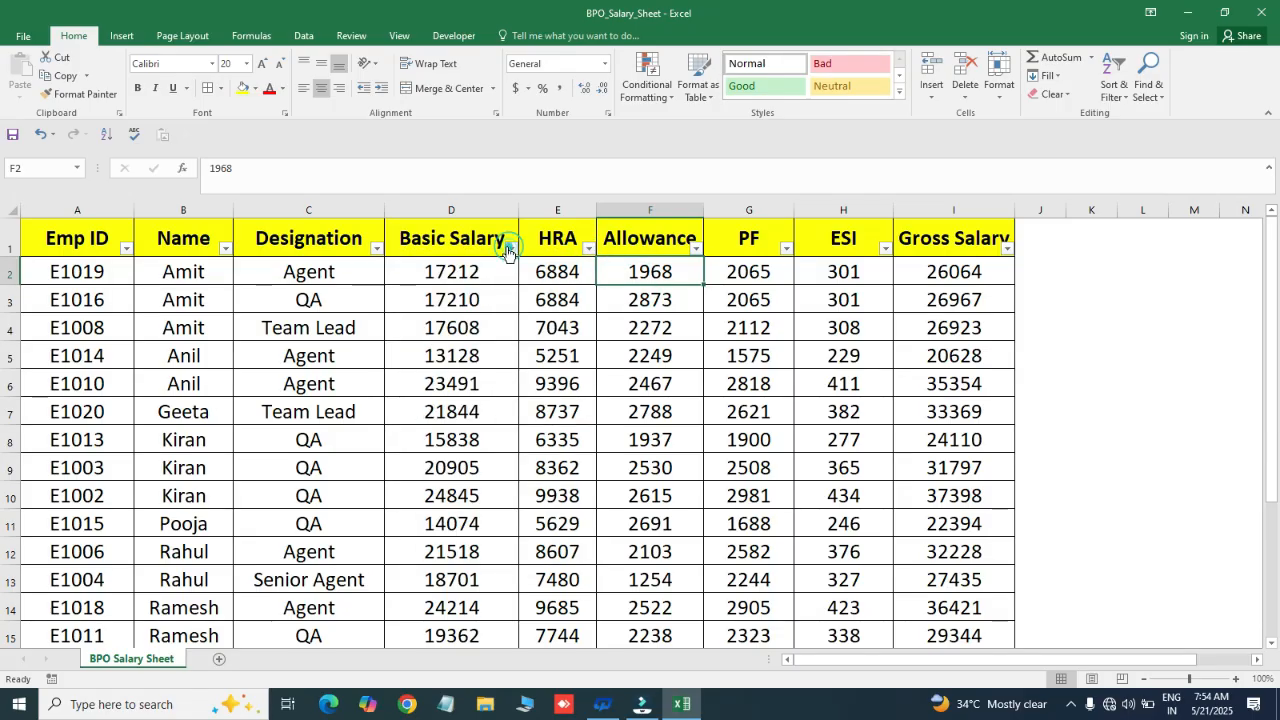
pyautogui.click(376, 248)
pyautogui.click(225, 249)
pyautogui.click(225, 249)
pyautogui.click(225, 249)
pyautogui.click(225, 249)
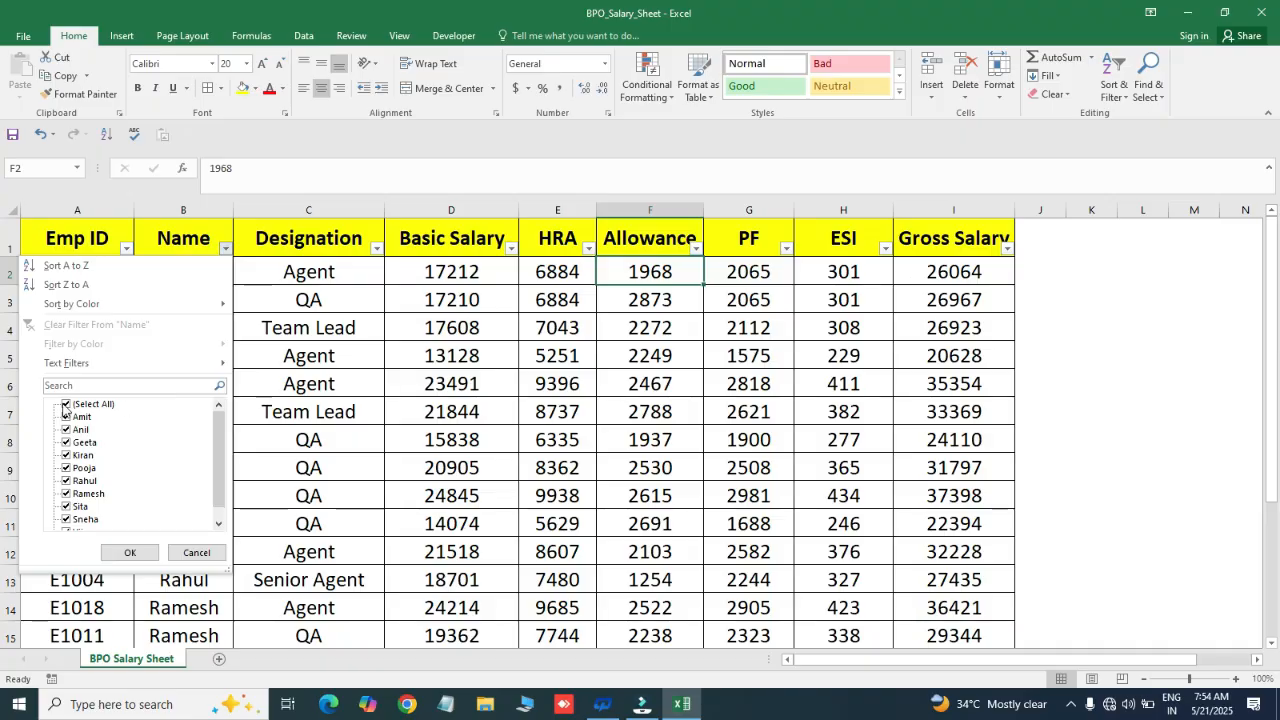
pyautogui.click(129, 552)
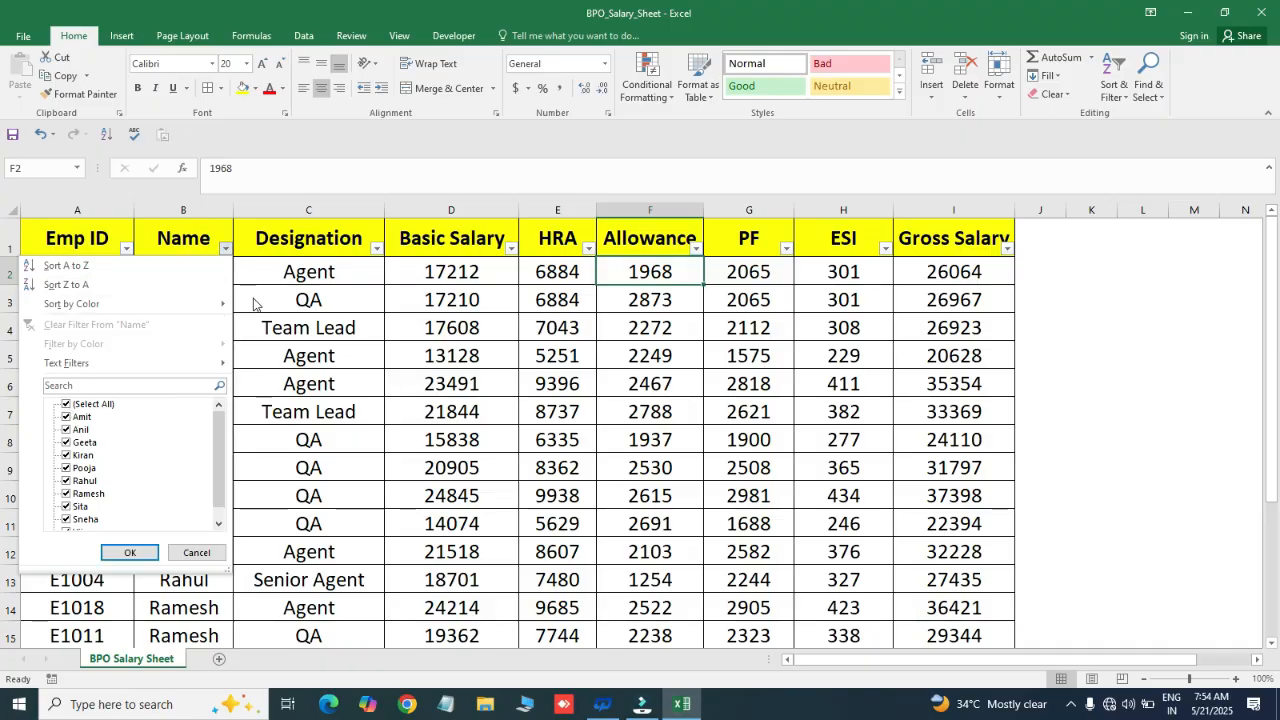
# Filter the Name column to show only the first name in its list, and select the filtered records across all columns
pyautogui.click(225, 249)
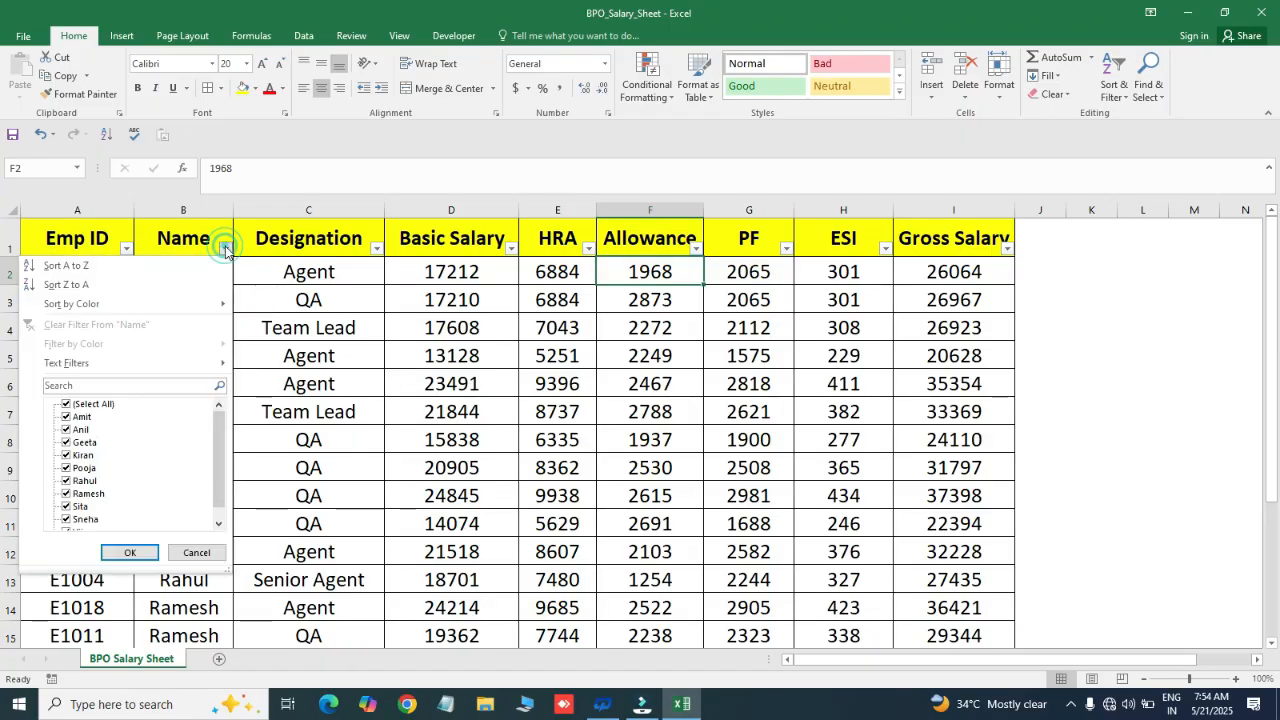
pyautogui.click(65, 406)
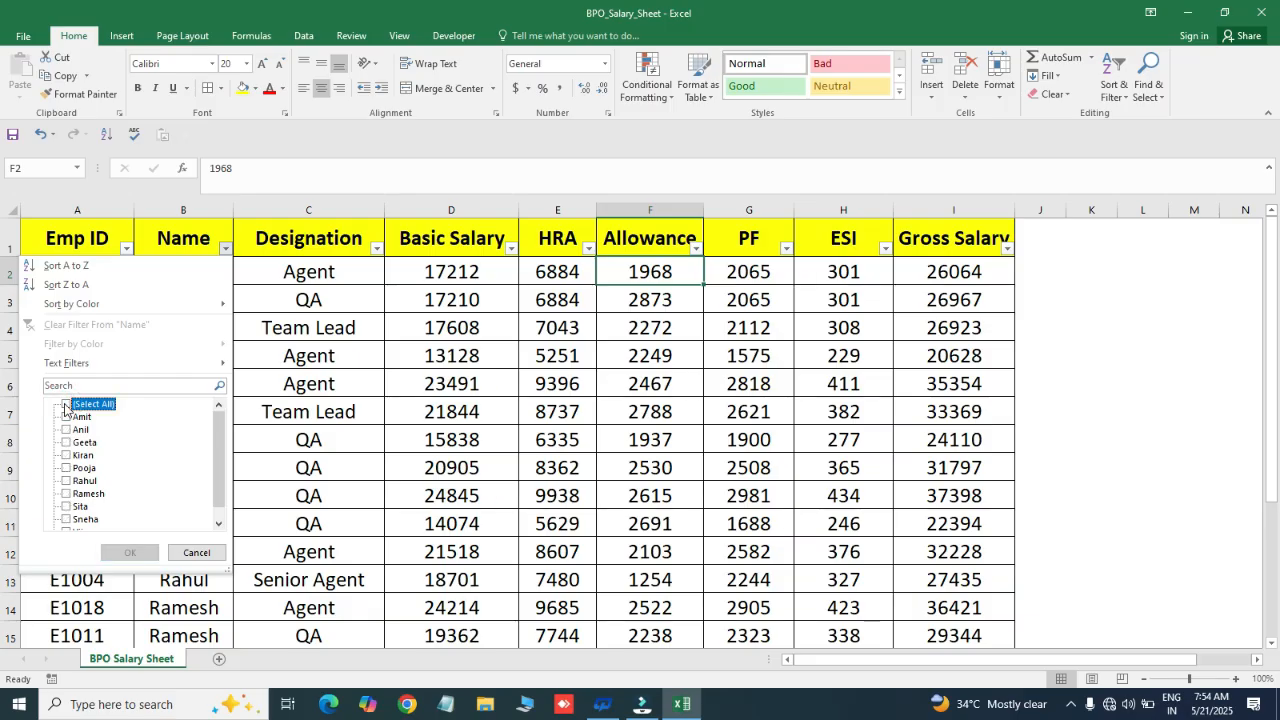
pyautogui.click(74, 417)
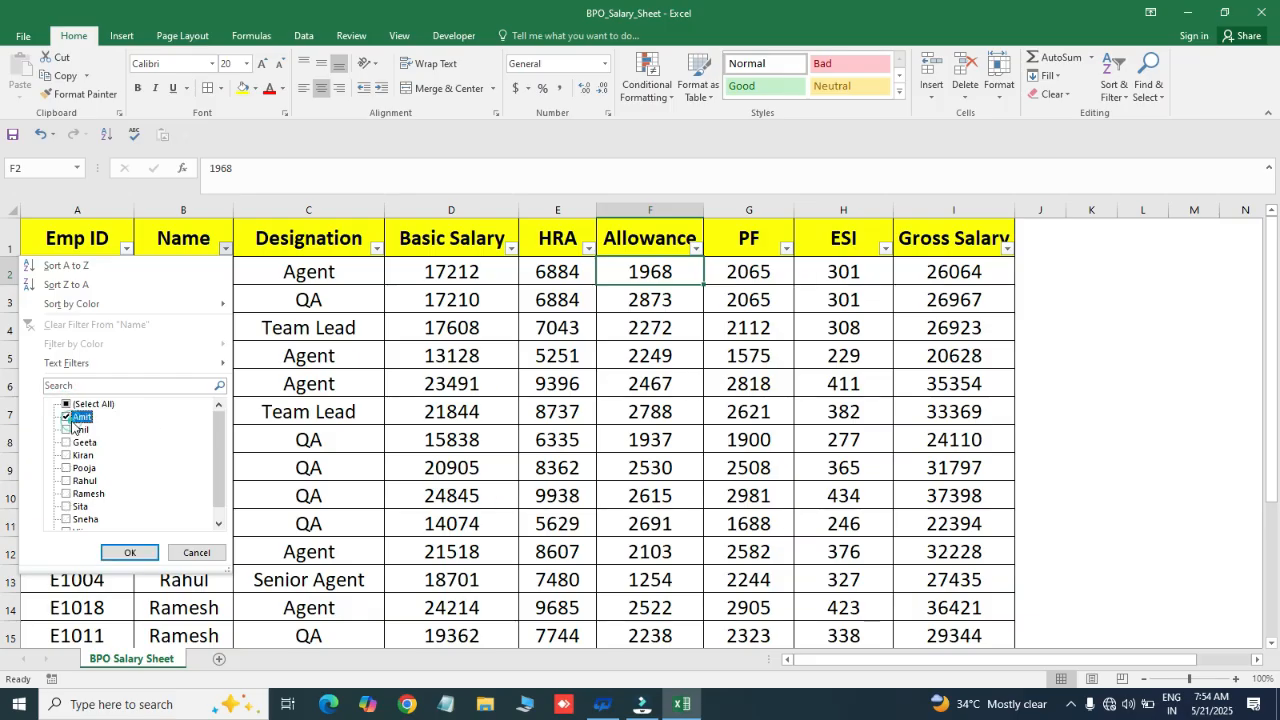
pyautogui.click(130, 553)
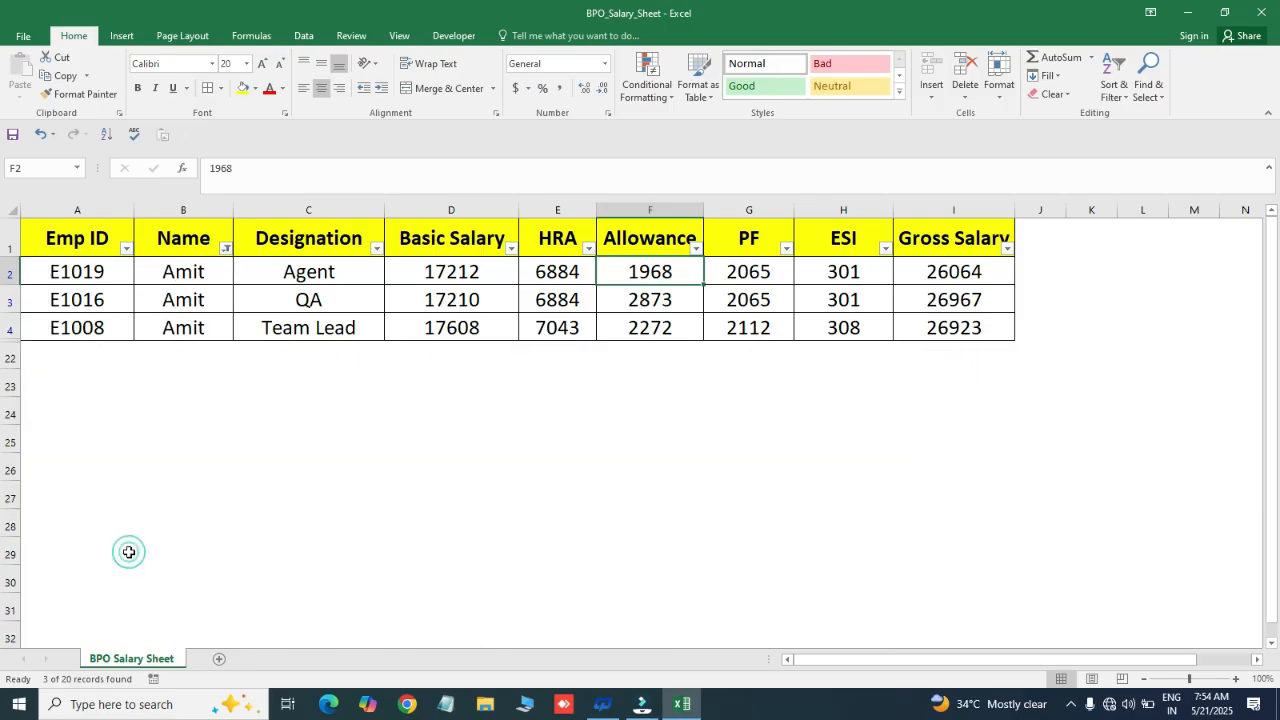
pyautogui.moveTo(114, 271); pyautogui.dragTo(953, 328)
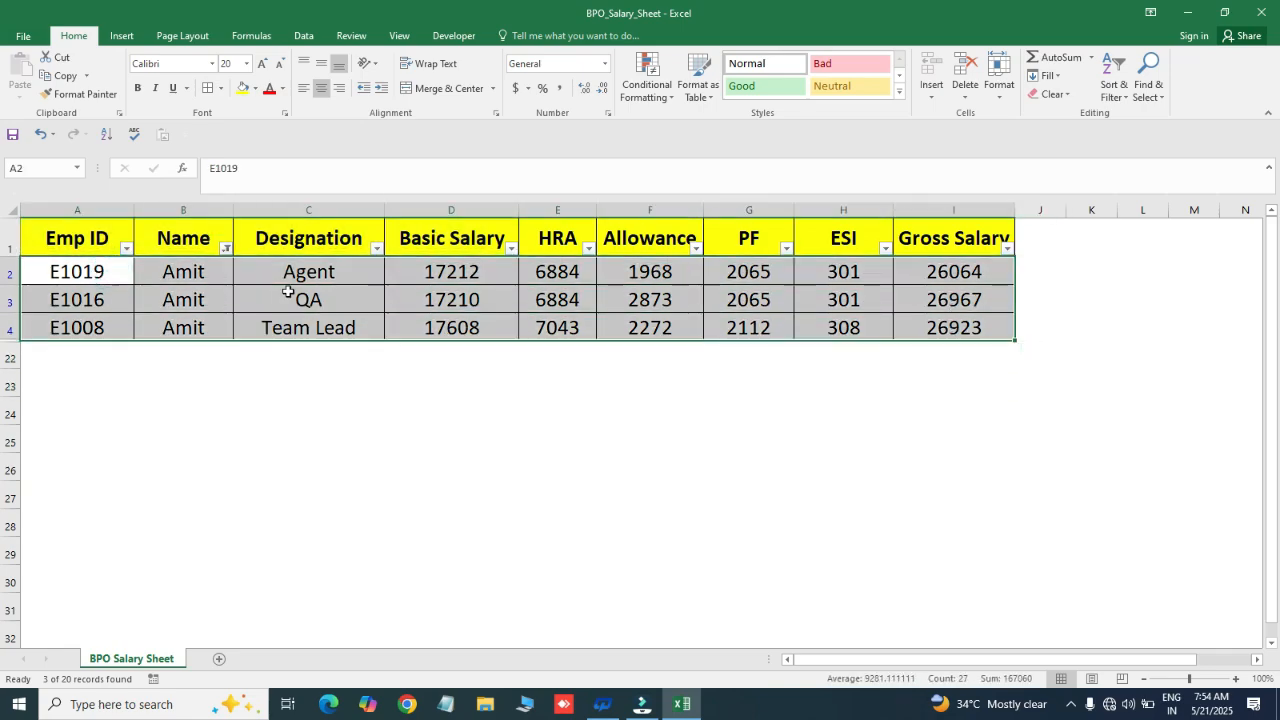
# Show all names again in the Name filter, and turn filtering off with the header row selected
pyautogui.click(226, 248)
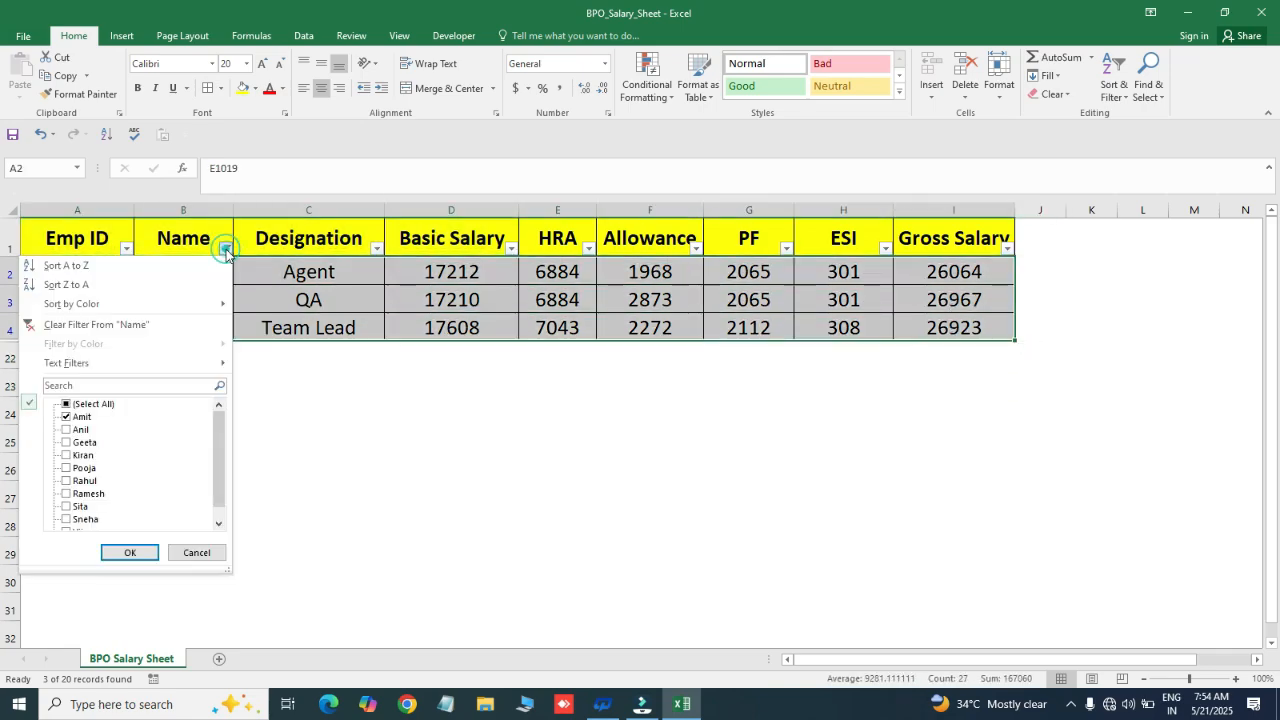
pyautogui.click(71, 405)
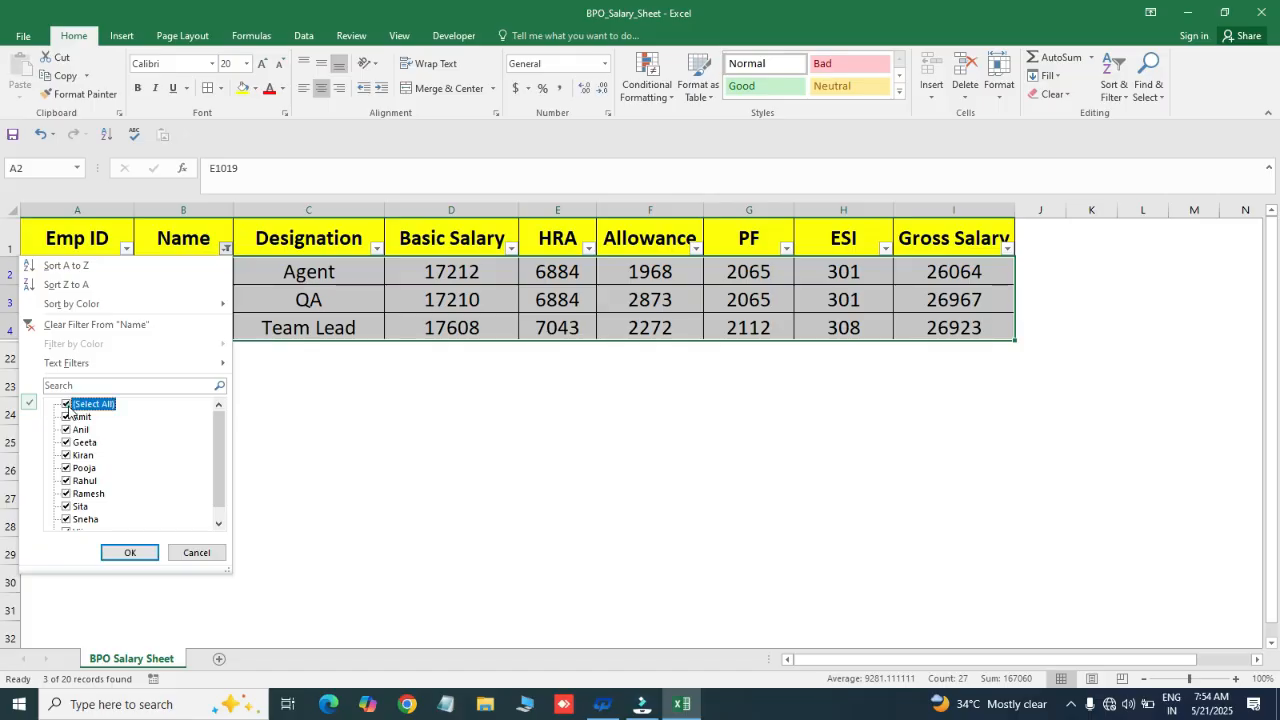
pyautogui.click(130, 555)
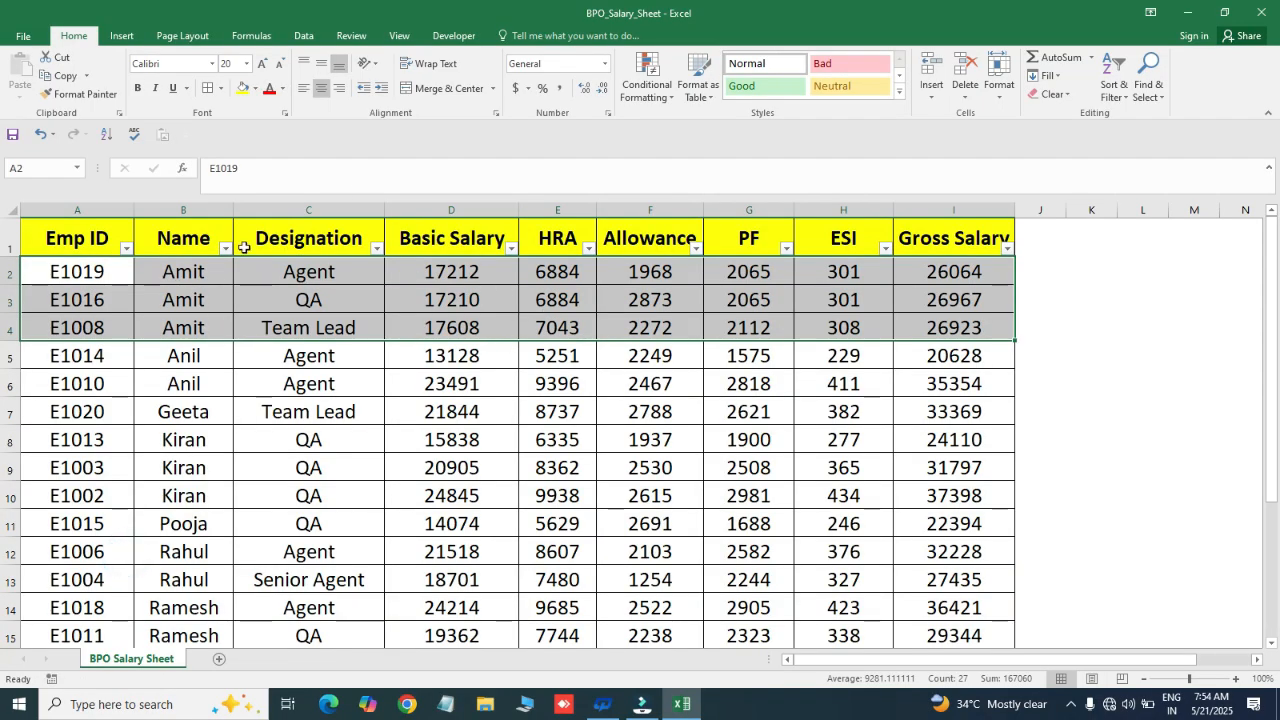
pyautogui.moveTo(105, 236); pyautogui.dragTo(1012, 236)
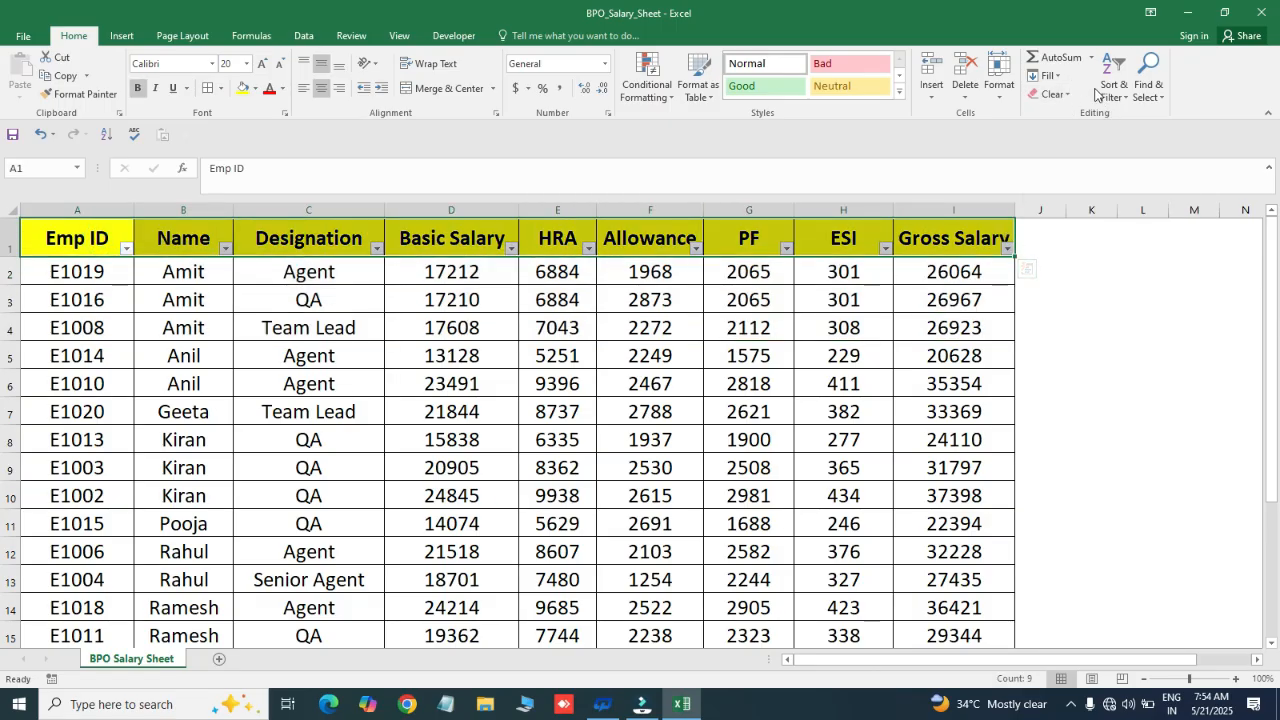
pyautogui.click(1124, 100)
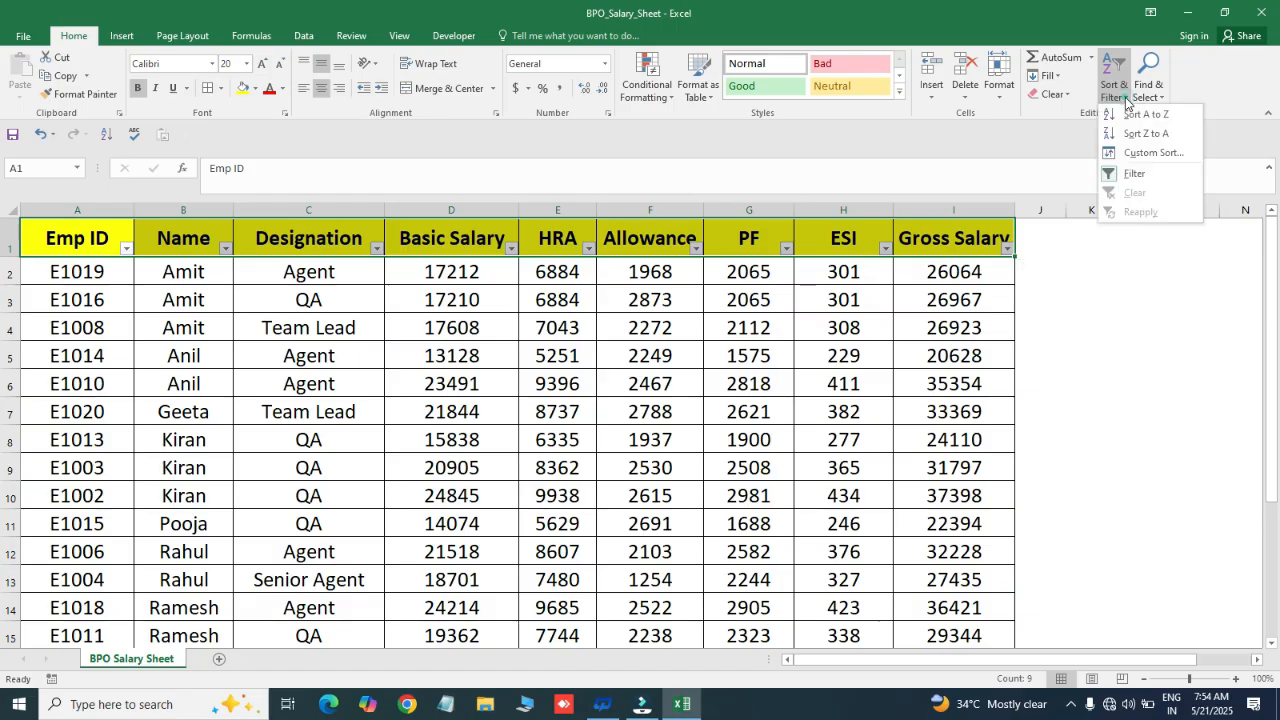
pyautogui.click(1135, 173)
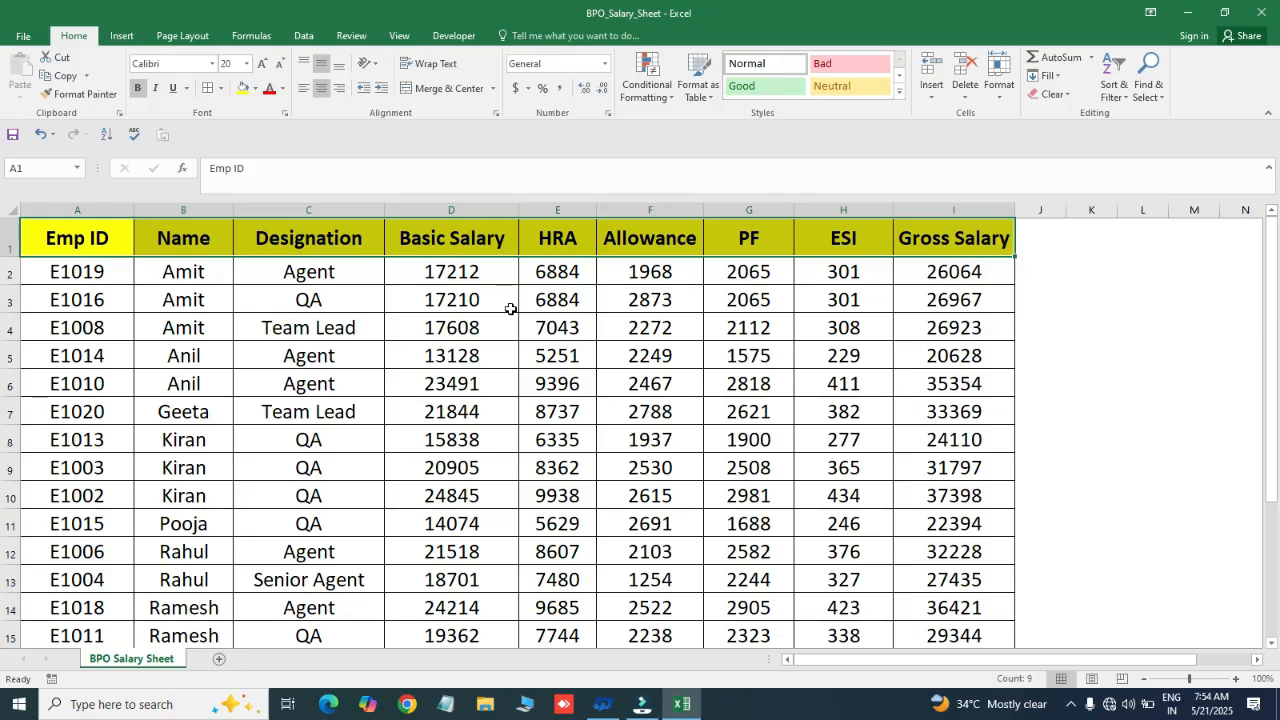
# Toggle filtering on and off with the whole header row selected, and repeat it from the HRA header cell alone
pyautogui.hotkey('ctrl', 'shift', 'l')
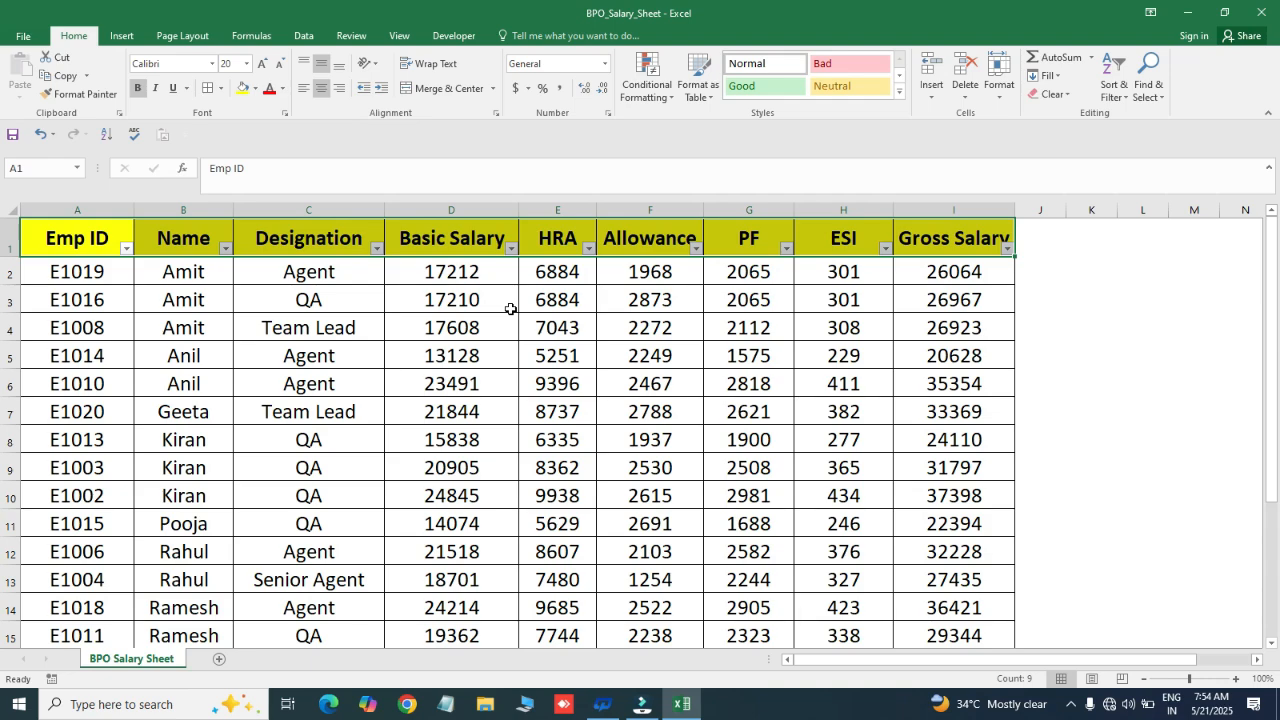
pyautogui.hotkey('ctrl', 'shift', 'l')
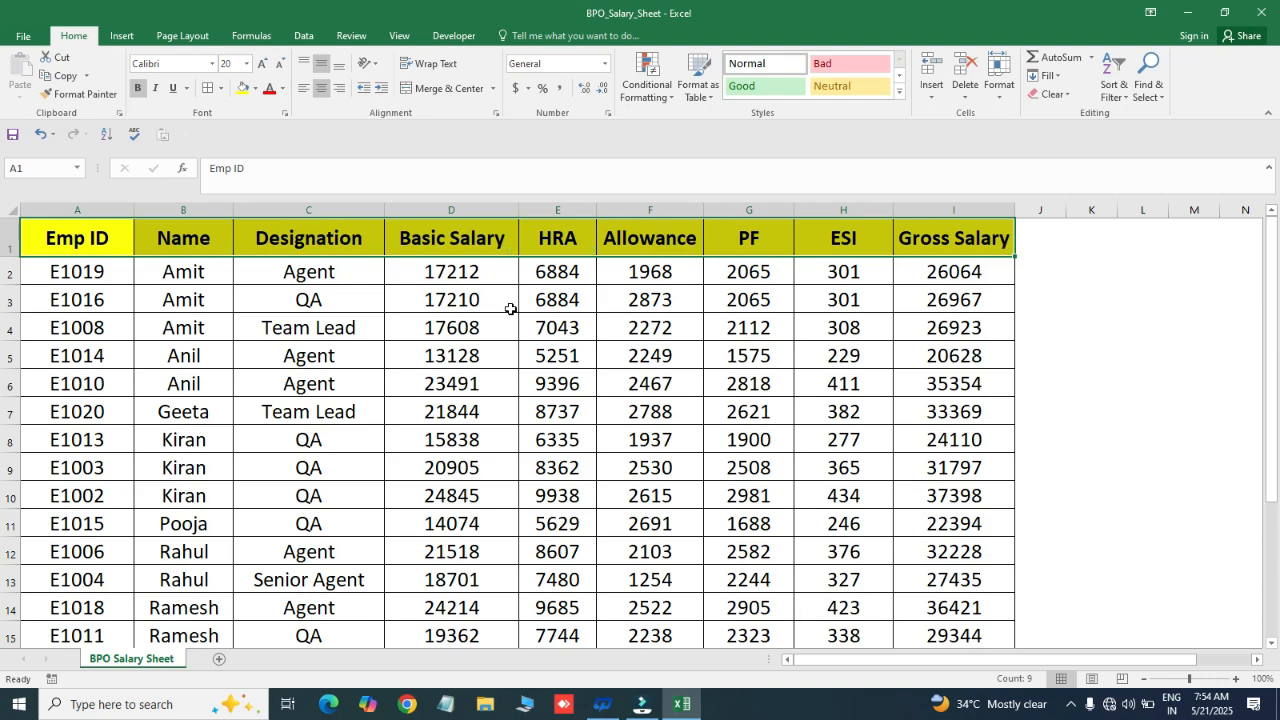
pyautogui.press('Left')
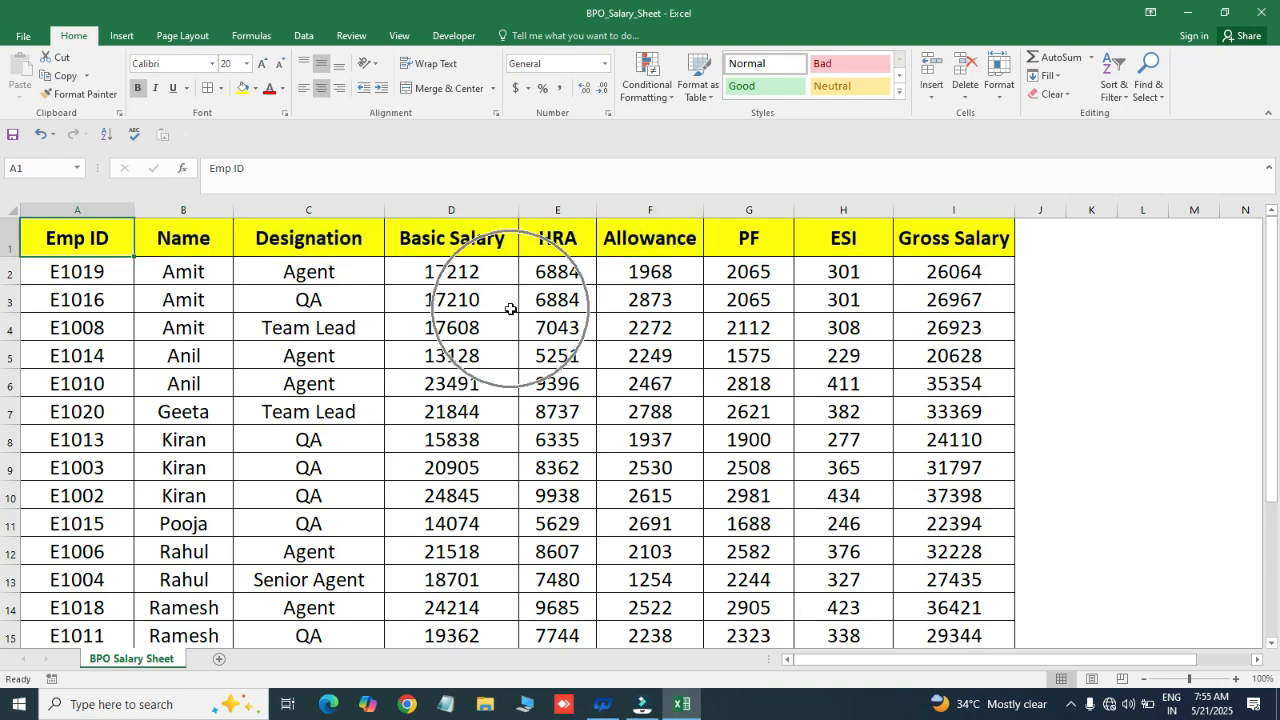
pyautogui.press('Right')
pyautogui.press('Right')
pyautogui.press('Right')
pyautogui.press('Right')
pyautogui.hotkey('ctrl', 'shift', 'l')
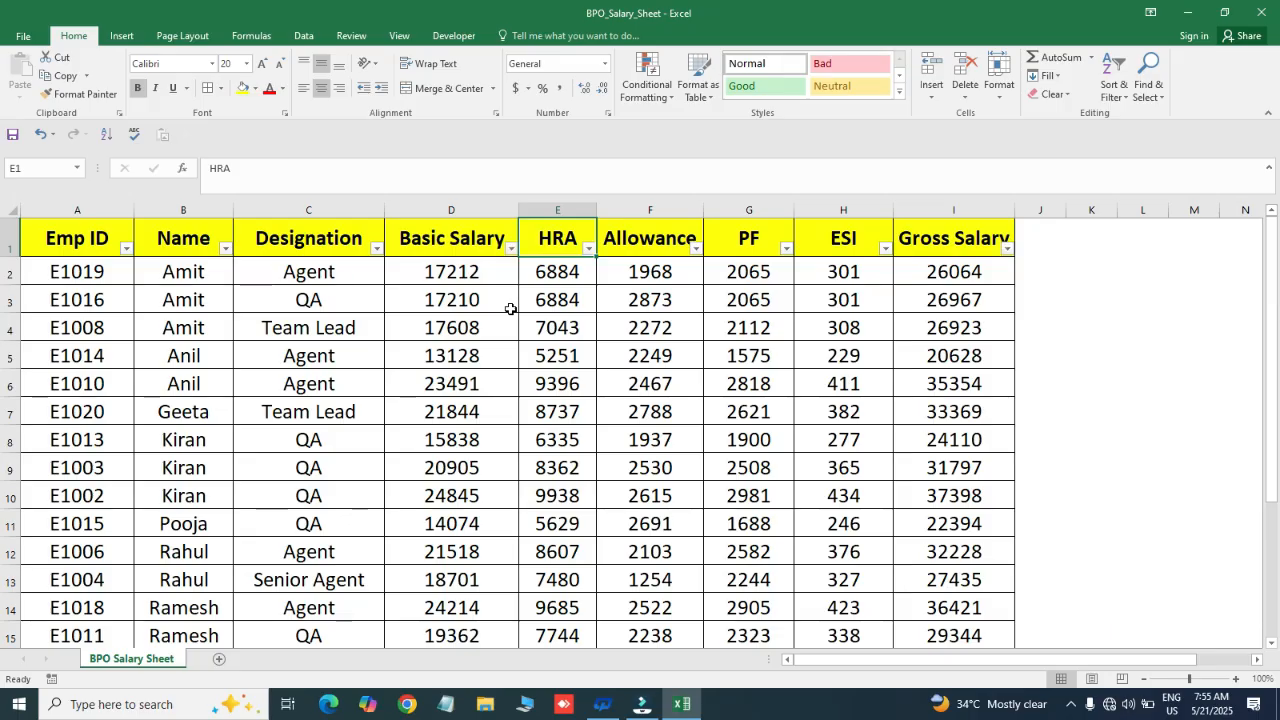
pyautogui.hotkey('ctrl', 'shift', 'l')
pyautogui.hotkey('ctrl', 'shift', 'l')
pyautogui.hotkey('ctrl', 'shift', 'l')
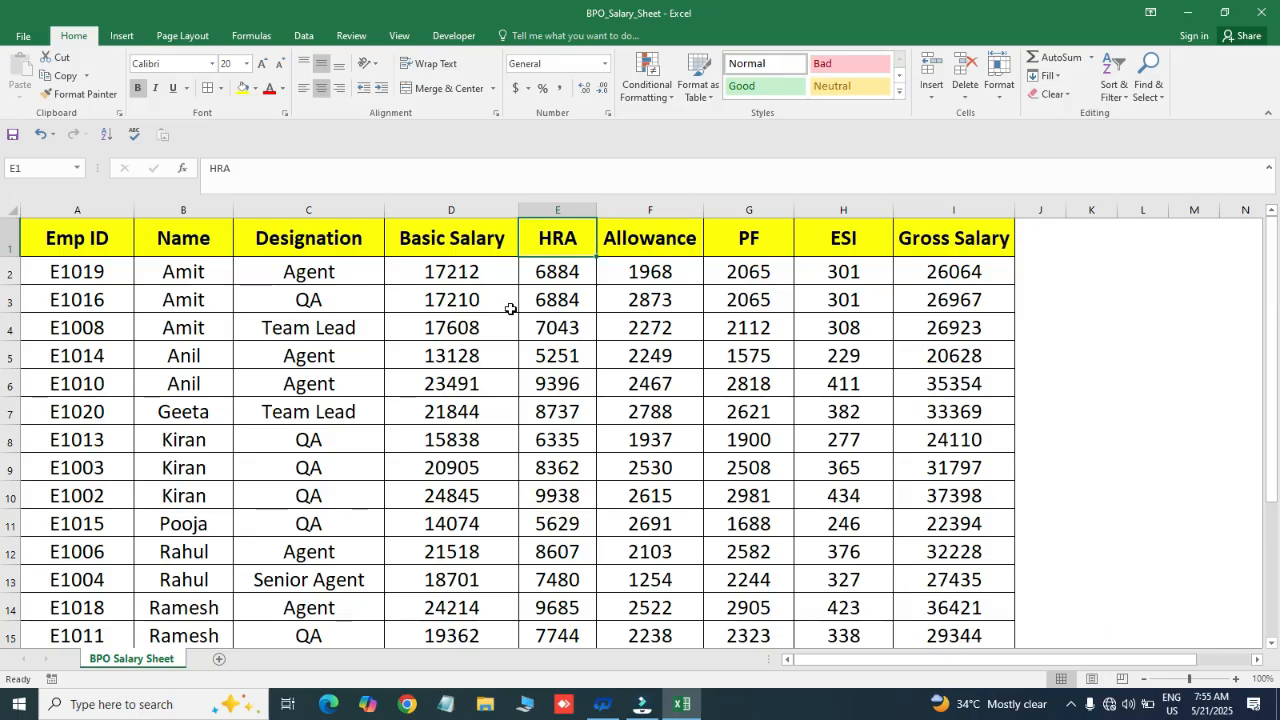
pyautogui.hotkey('ctrl', 'shift', 'l')
pyautogui.hotkey('ctrl', 'shift', 'l')
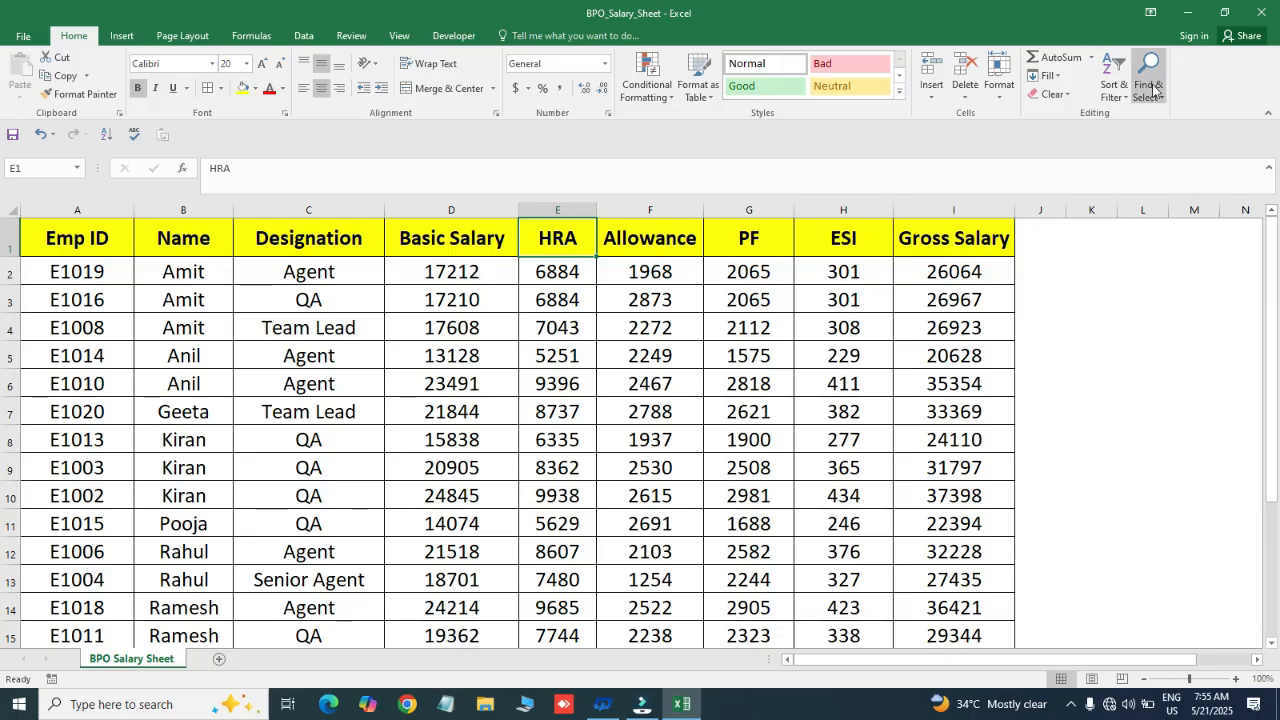
# Turn filtering on from the HRA header cell and look over the HRA column's filter options
pyautogui.click(1116, 90)
pyautogui.hotkey('ctrl', 'shift', 'l')
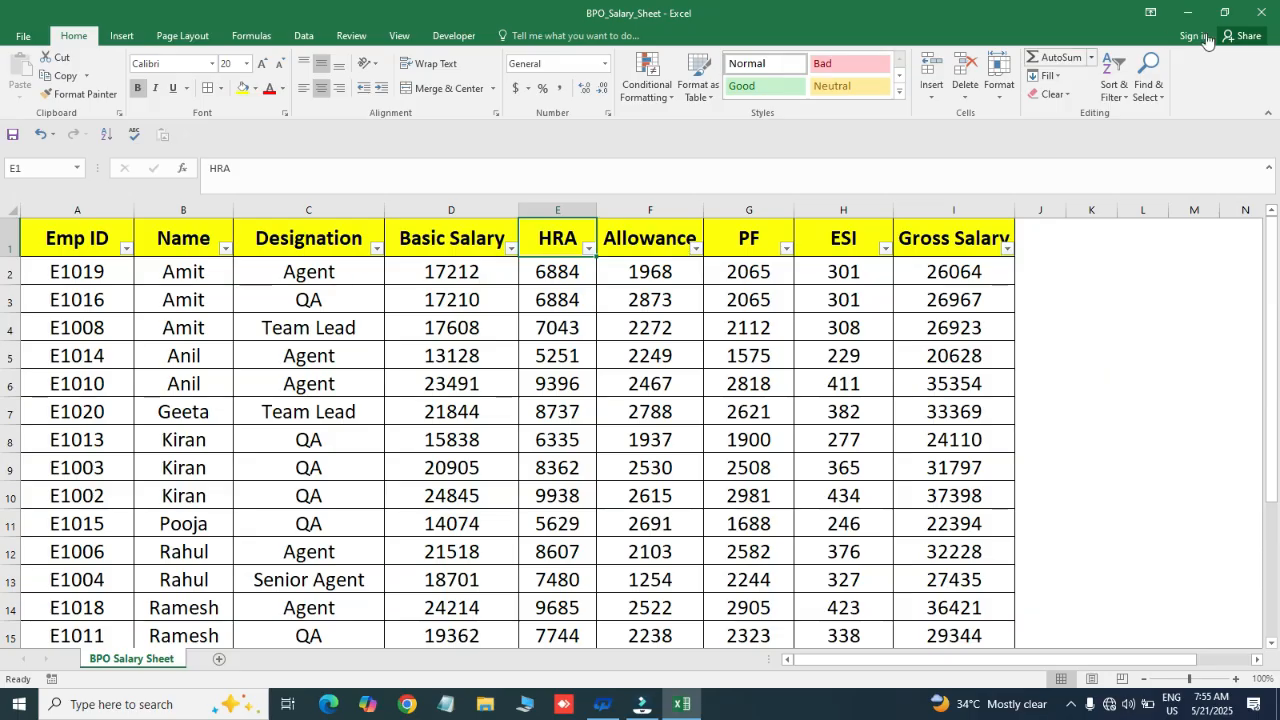
pyautogui.click(1115, 88)
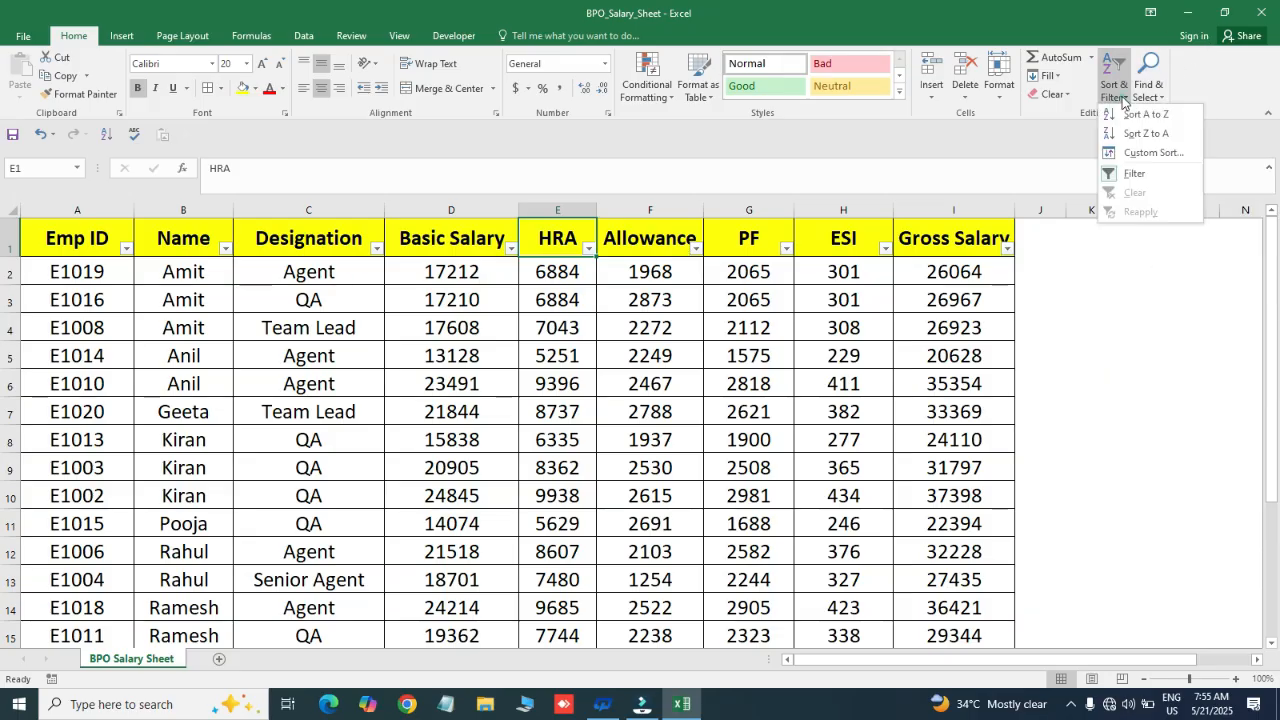
pyautogui.click(589, 249)
pyautogui.click(589, 248)
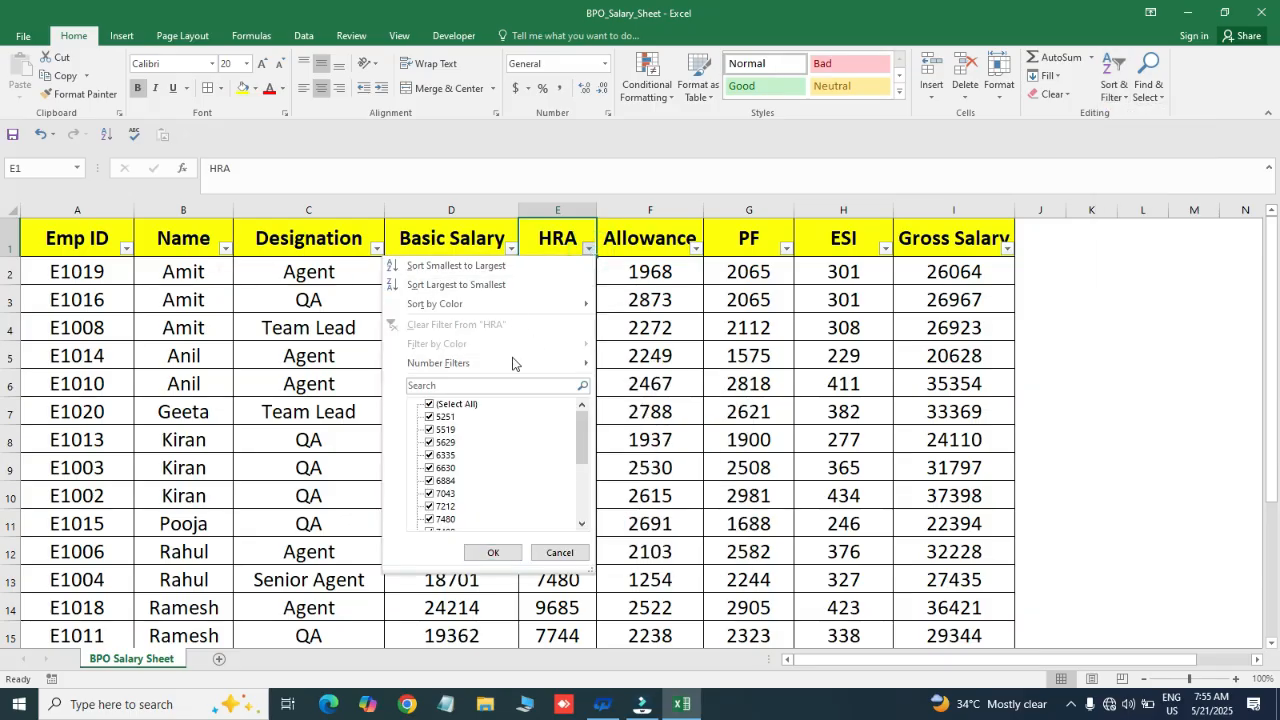
pyautogui.click(321, 348)
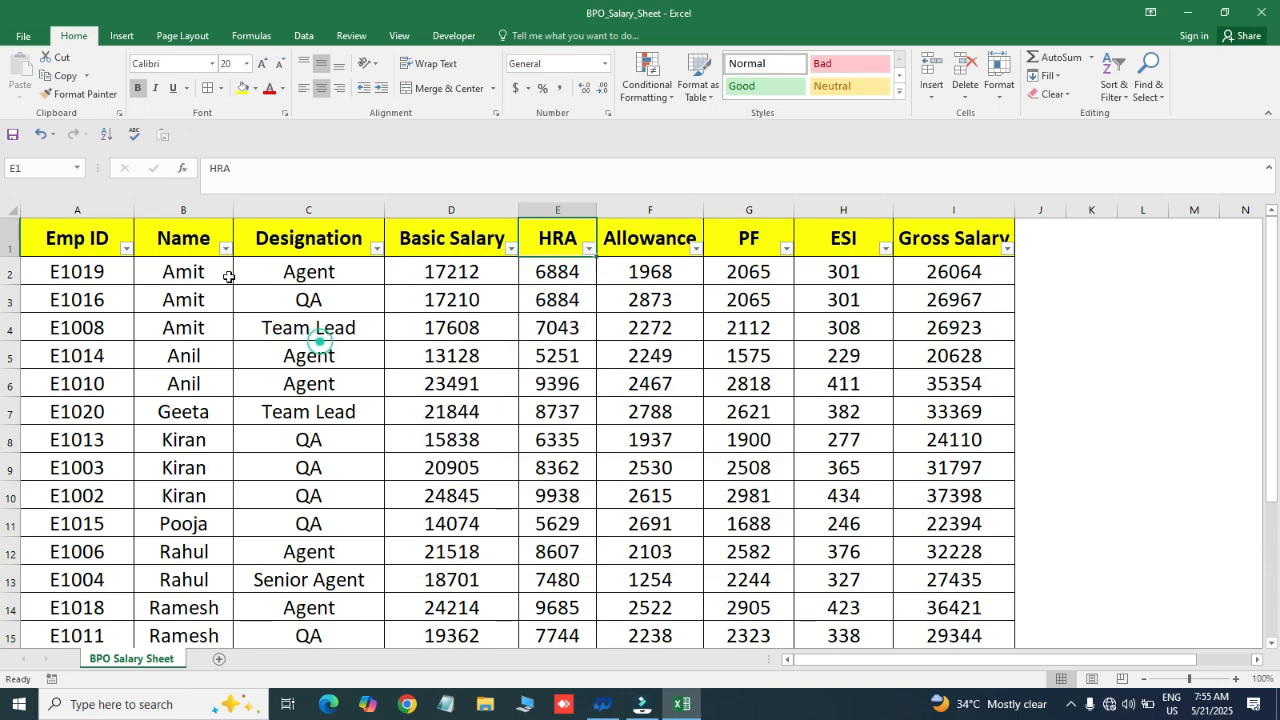
# Filter the Name column to only the fourth listed name, and fill the visible Basic Salary values with yellow
pyautogui.click(226, 249)
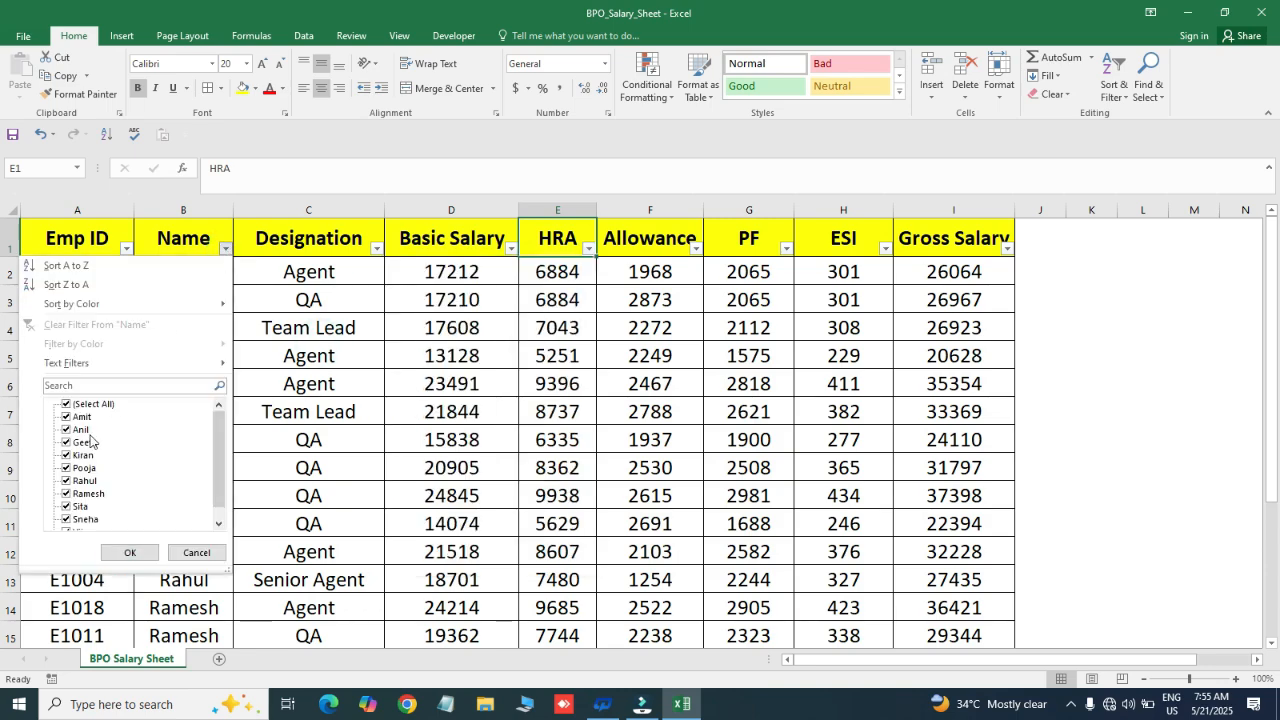
pyautogui.click(66, 405)
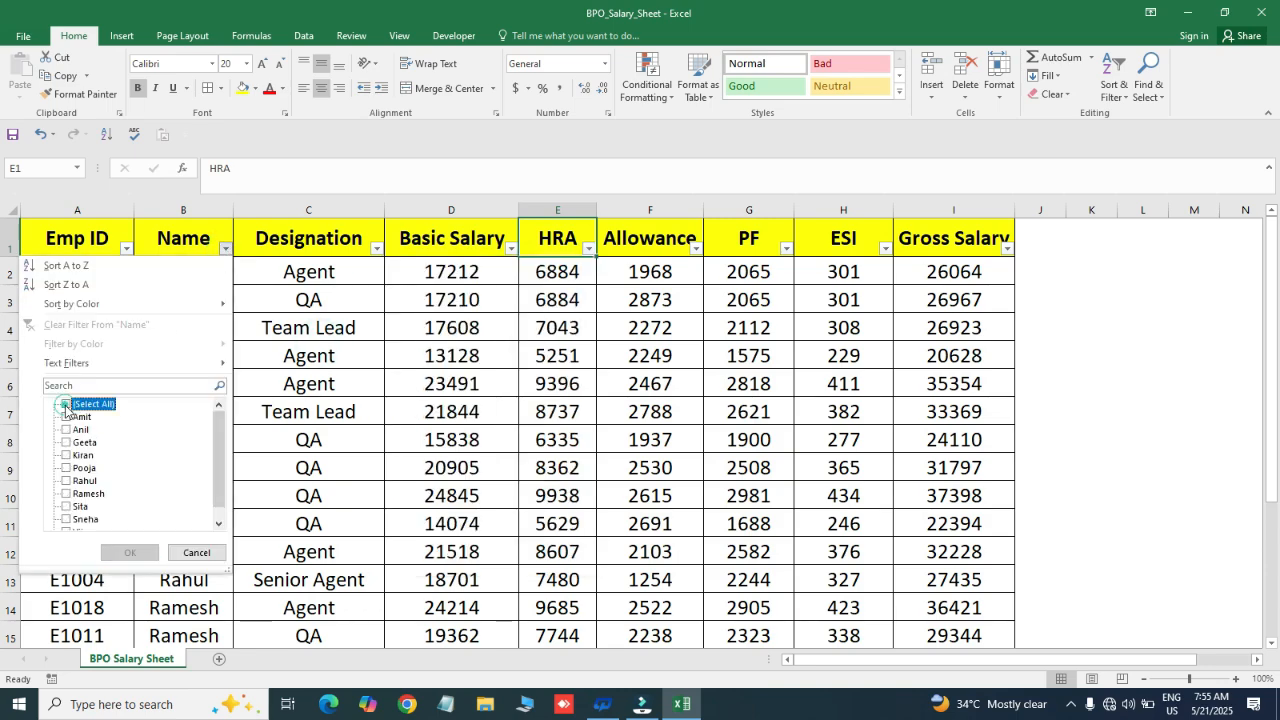
pyautogui.click(84, 456)
pyautogui.click(130, 552)
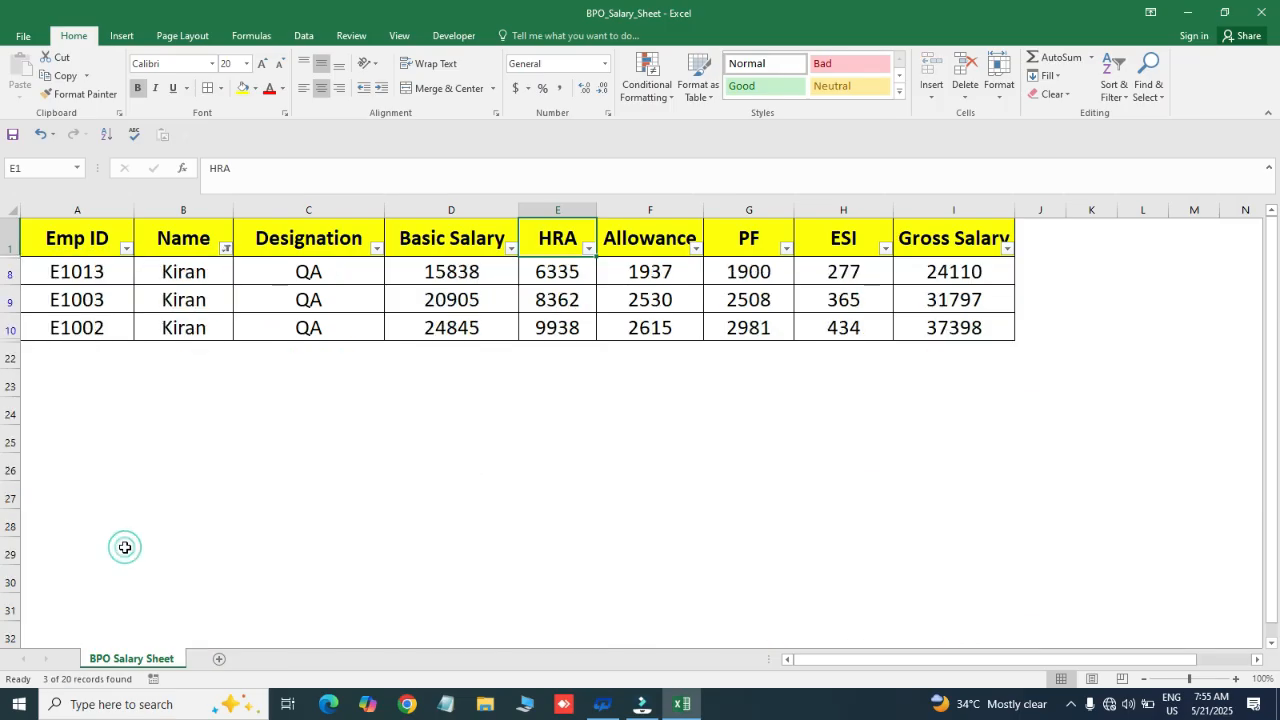
pyautogui.moveTo(455, 270); pyautogui.dragTo(453, 328)
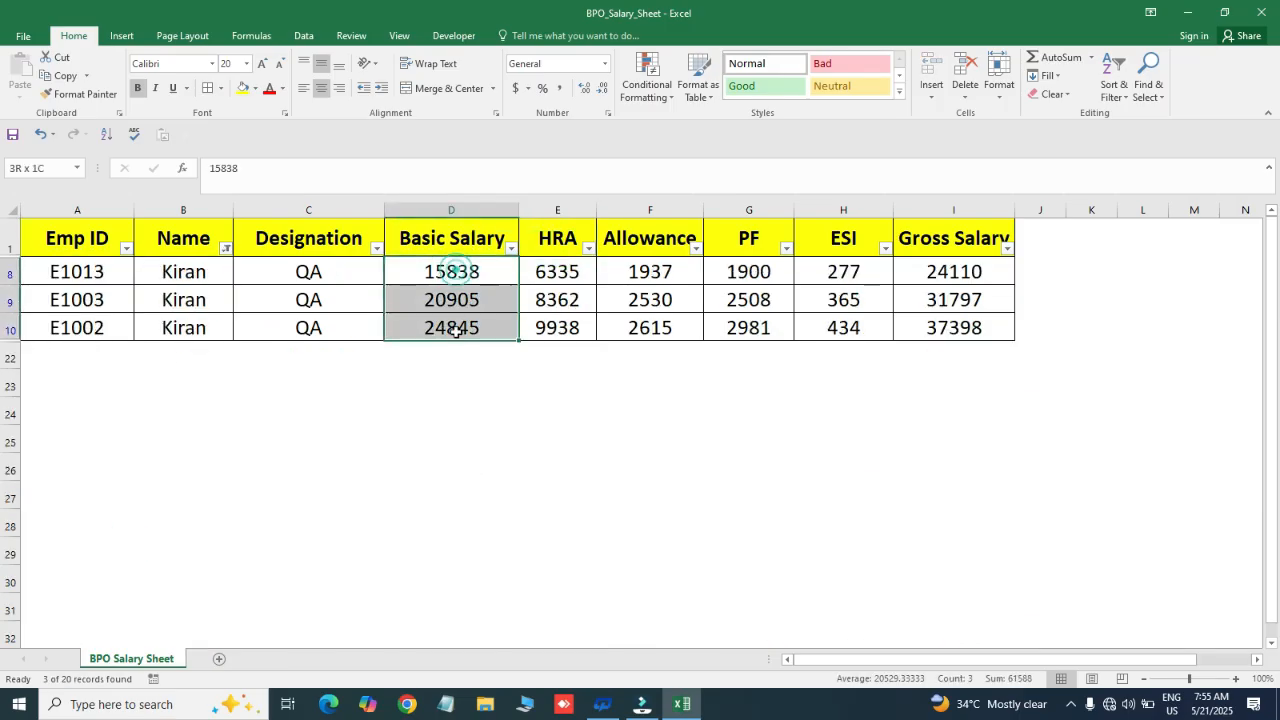
pyautogui.click(240, 90)
# Filter the Name column to only the first listed name, and fill the visible Basic Salary values with light green
pyautogui.click(226, 249)
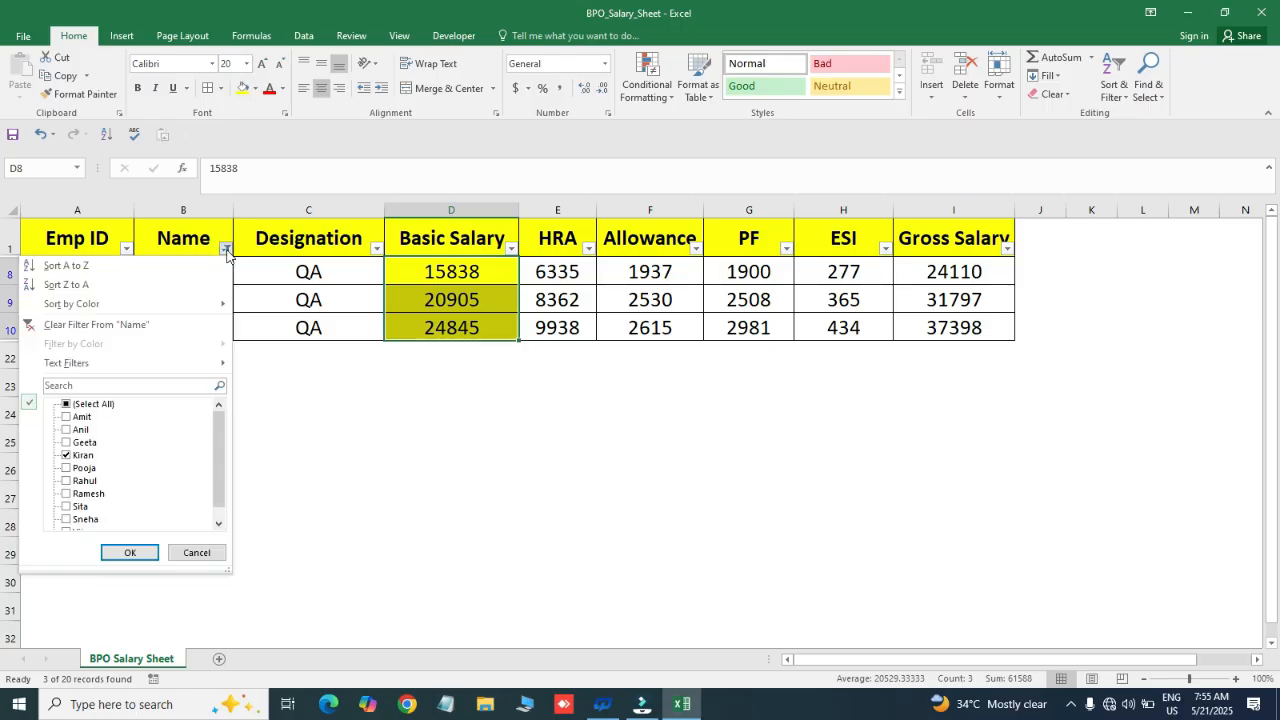
pyautogui.click(66, 455)
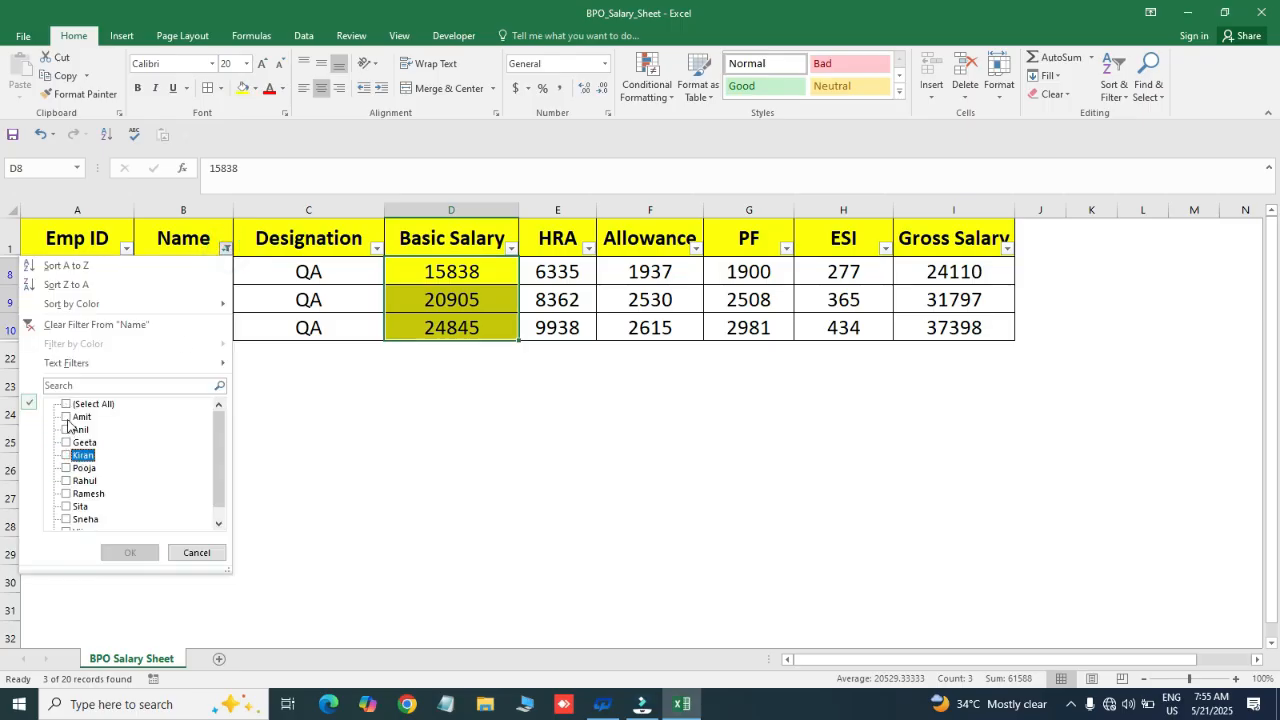
pyautogui.click(66, 417)
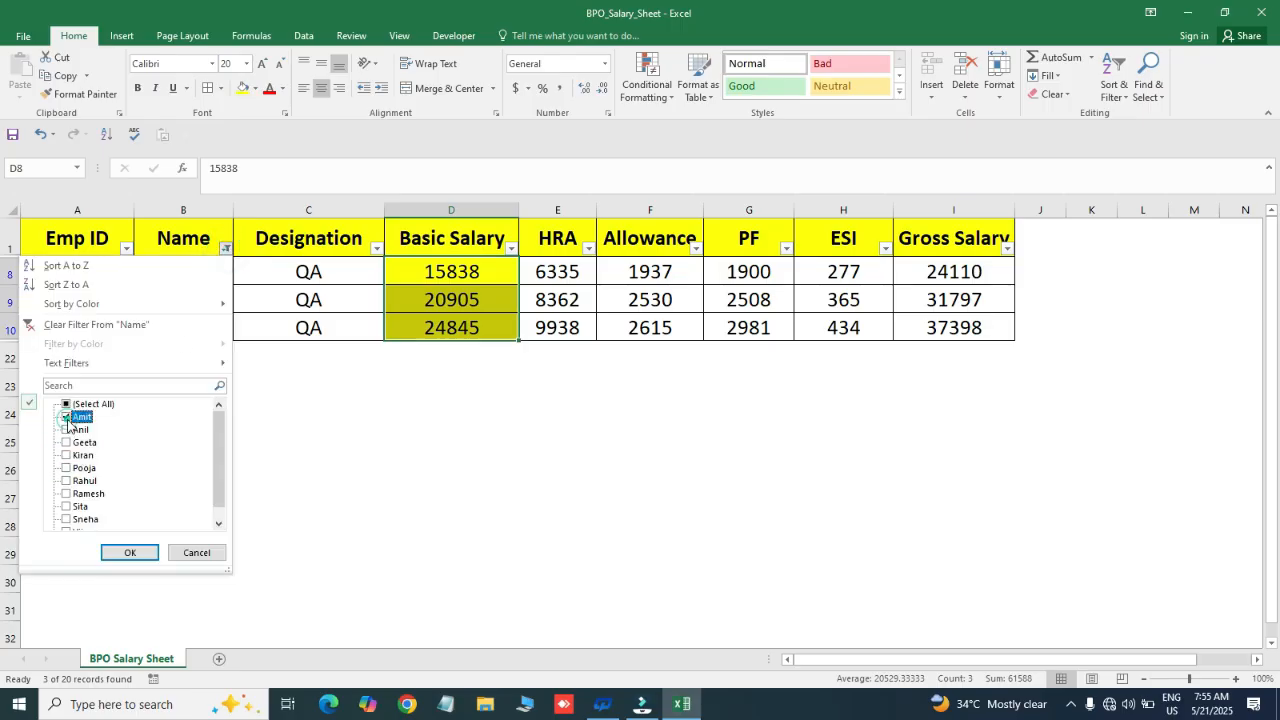
pyautogui.click(132, 553)
pyautogui.moveTo(450, 271); pyautogui.dragTo(448, 326)
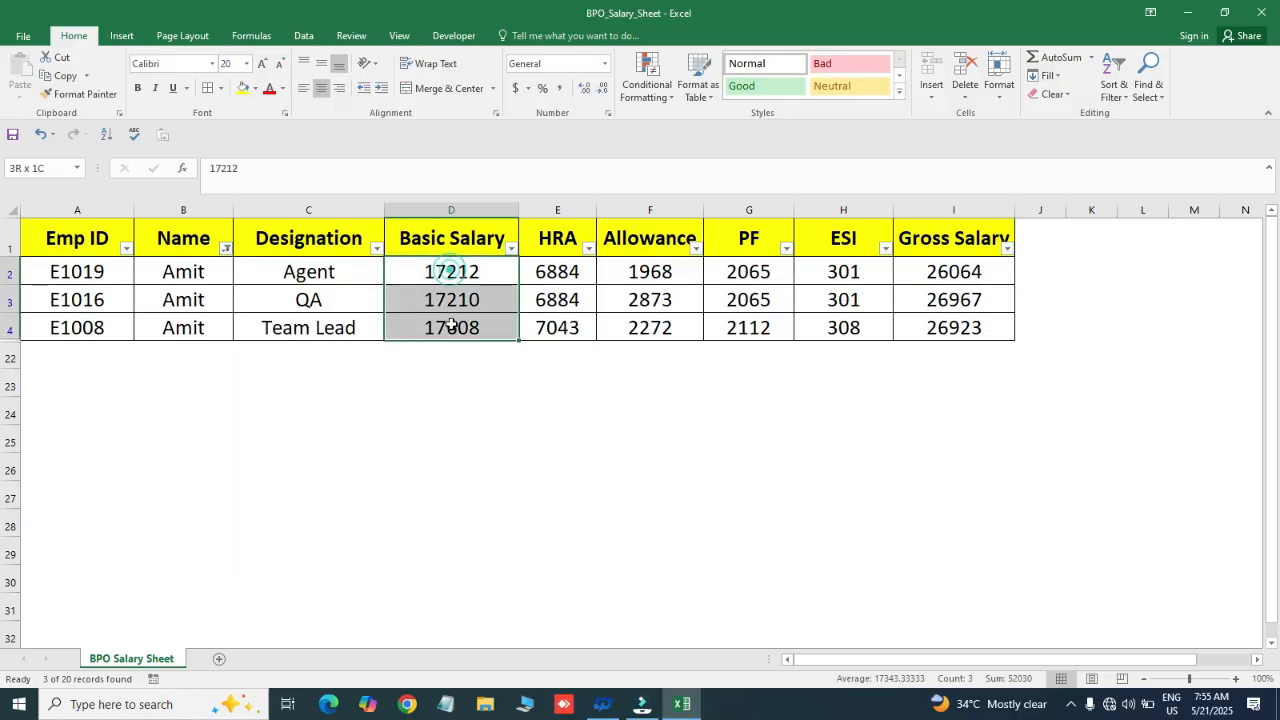
pyautogui.click(255, 88)
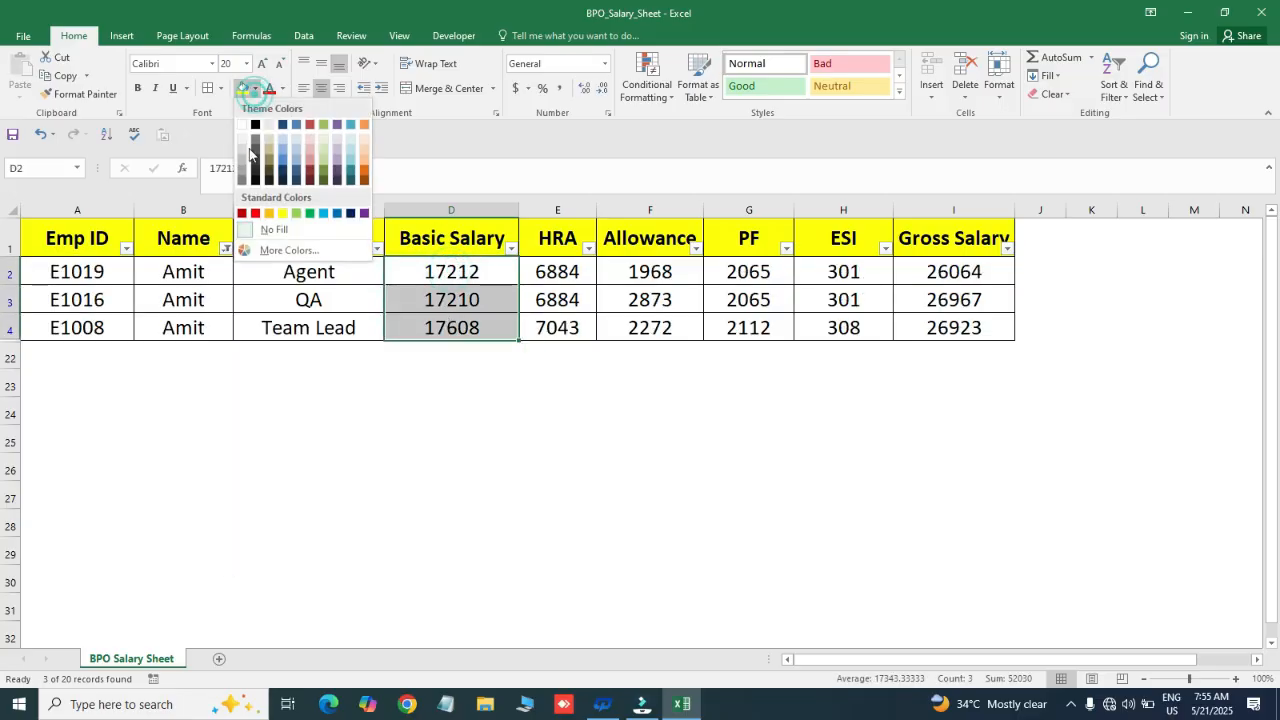
pyautogui.click(321, 145)
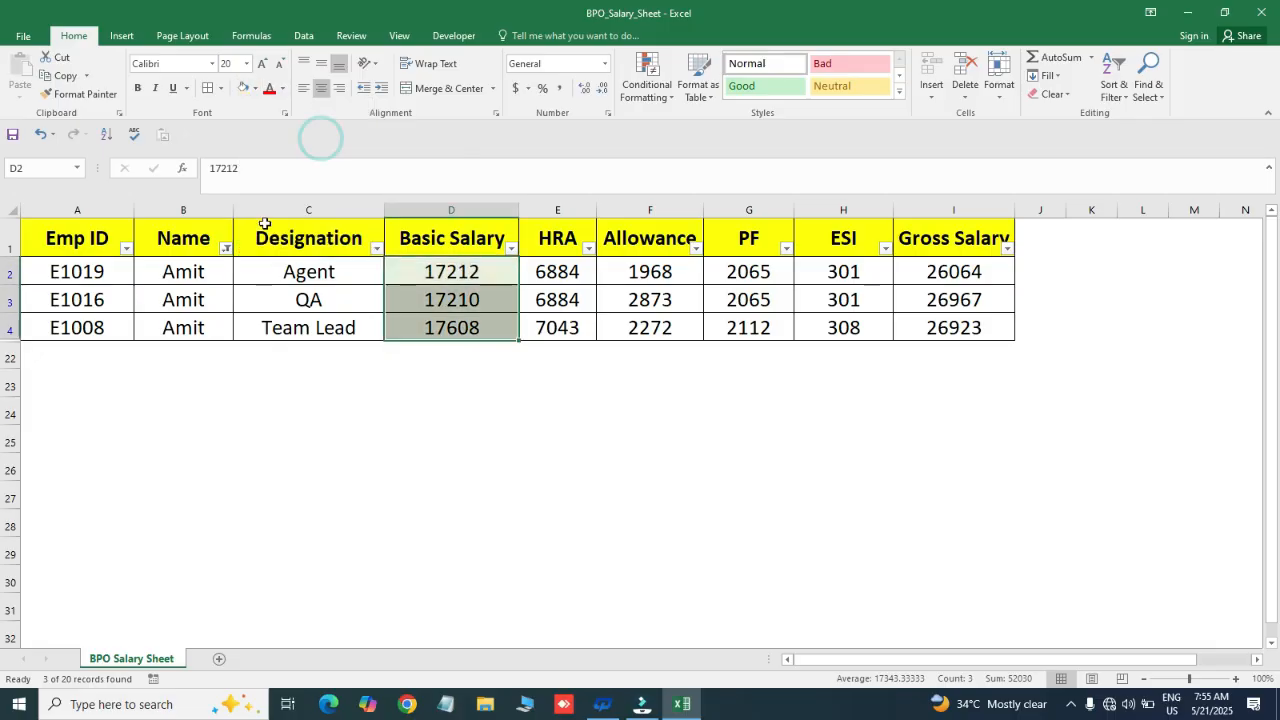
# Turn filtering off to show all rows, and review the light green and yellow Basic Salary cells
pyautogui.hotkey('ctrl', 'shift', 'l')
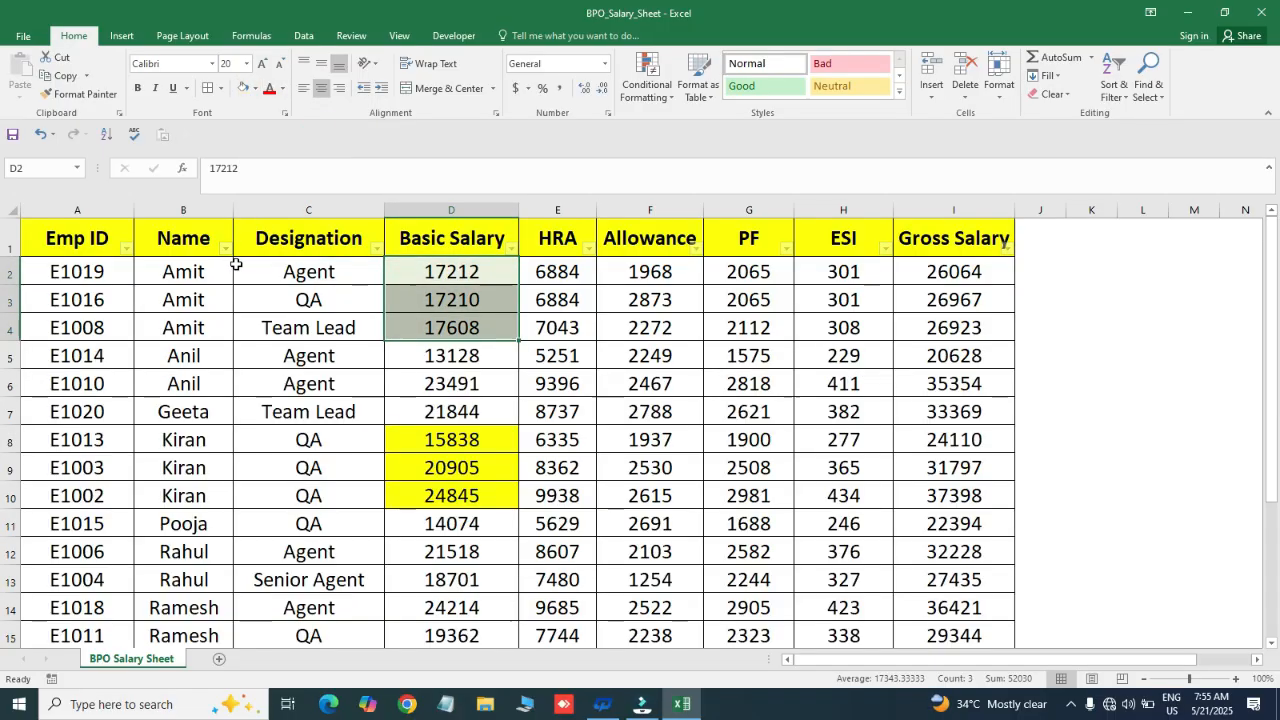
pyautogui.click(370, 345)
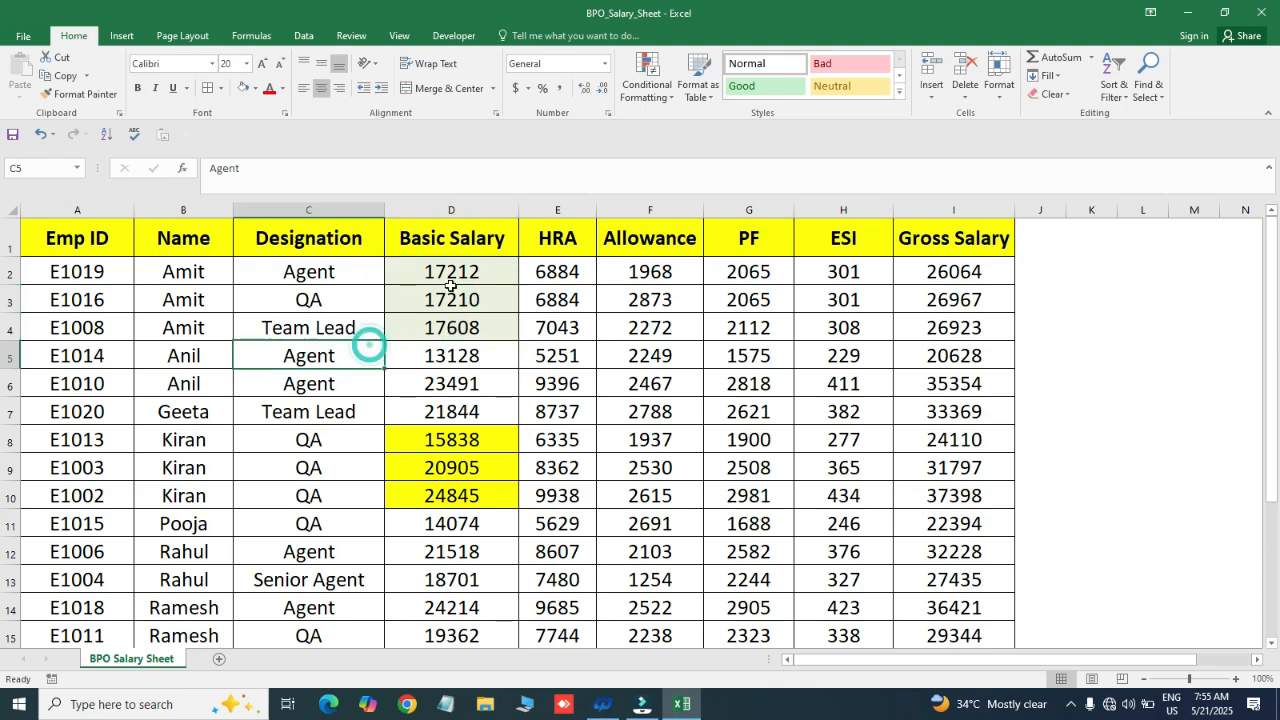
pyautogui.moveTo(466, 268); pyautogui.dragTo(488, 508)
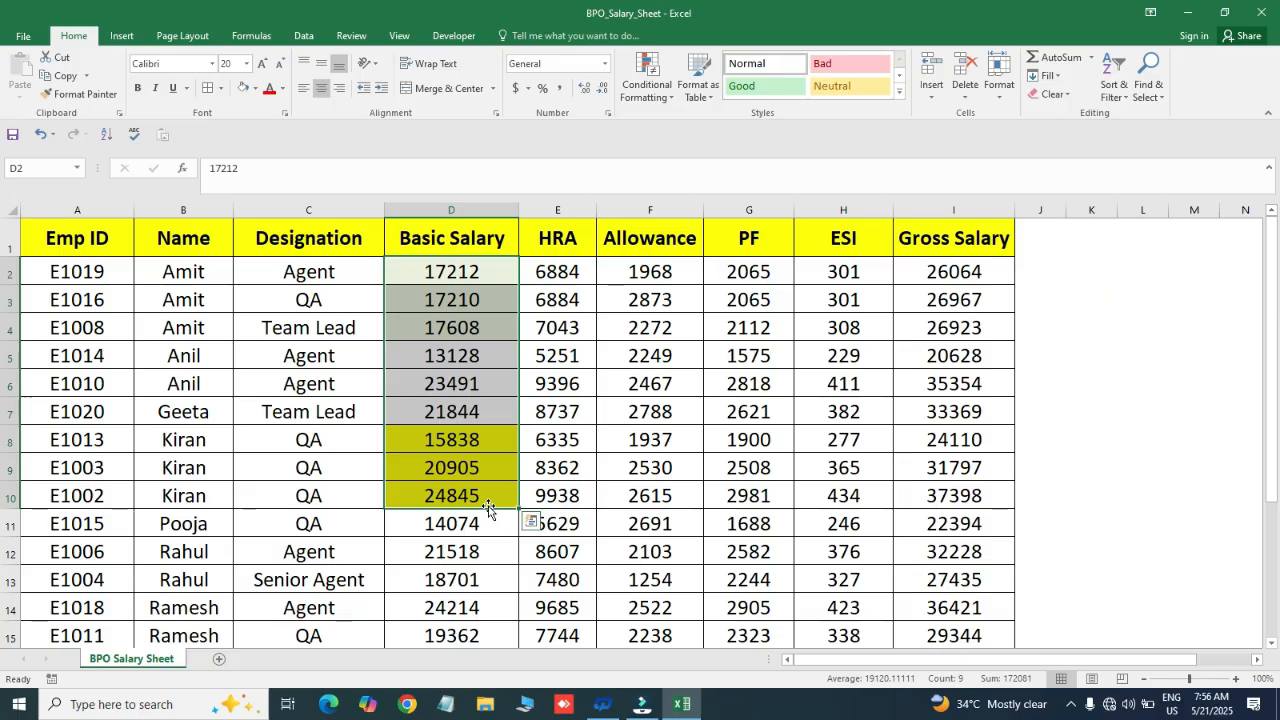
pyautogui.click(607, 411)
pyautogui.moveTo(475, 268); pyautogui.dragTo(474, 327)
pyautogui.moveTo(440, 440); pyautogui.dragTo(440, 486)
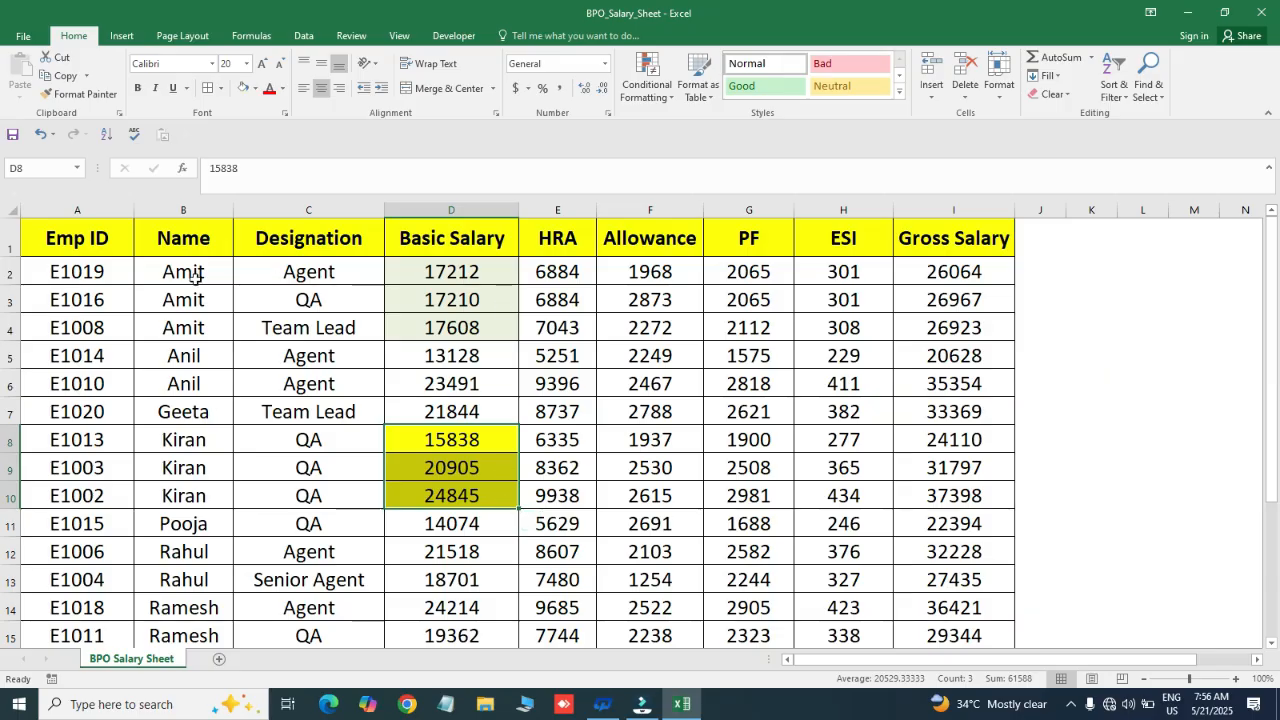
# Turn on filtering for the Basic Salary column alone, with its cells selected from the header down to the last value
pyautogui.click(487, 272)
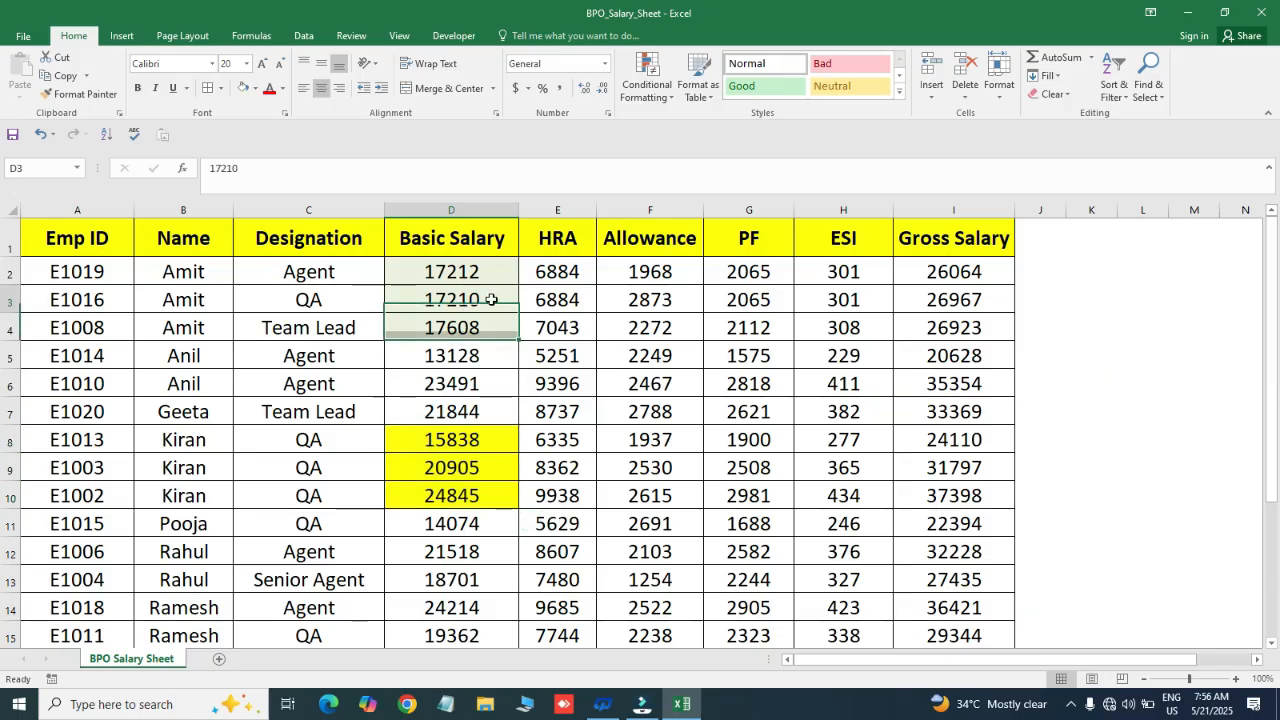
pyautogui.press('Up')
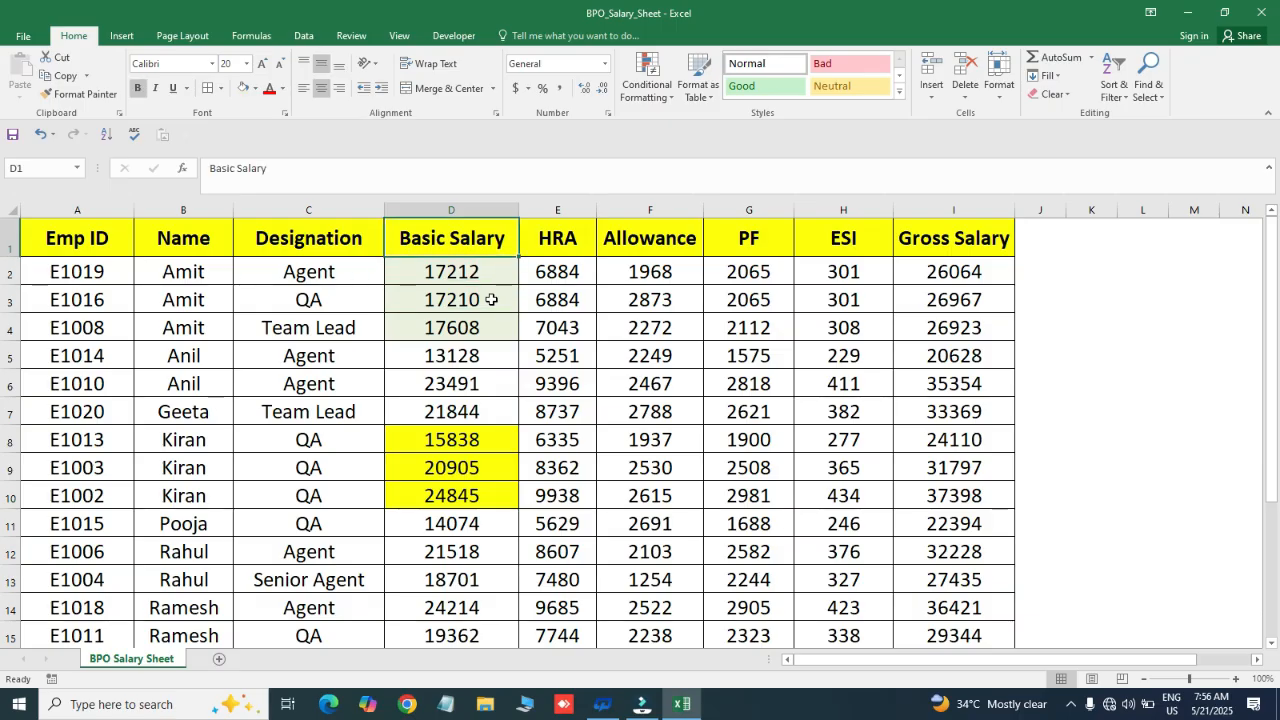
pyautogui.hotkey('ctrl', 'shift', 'Down')
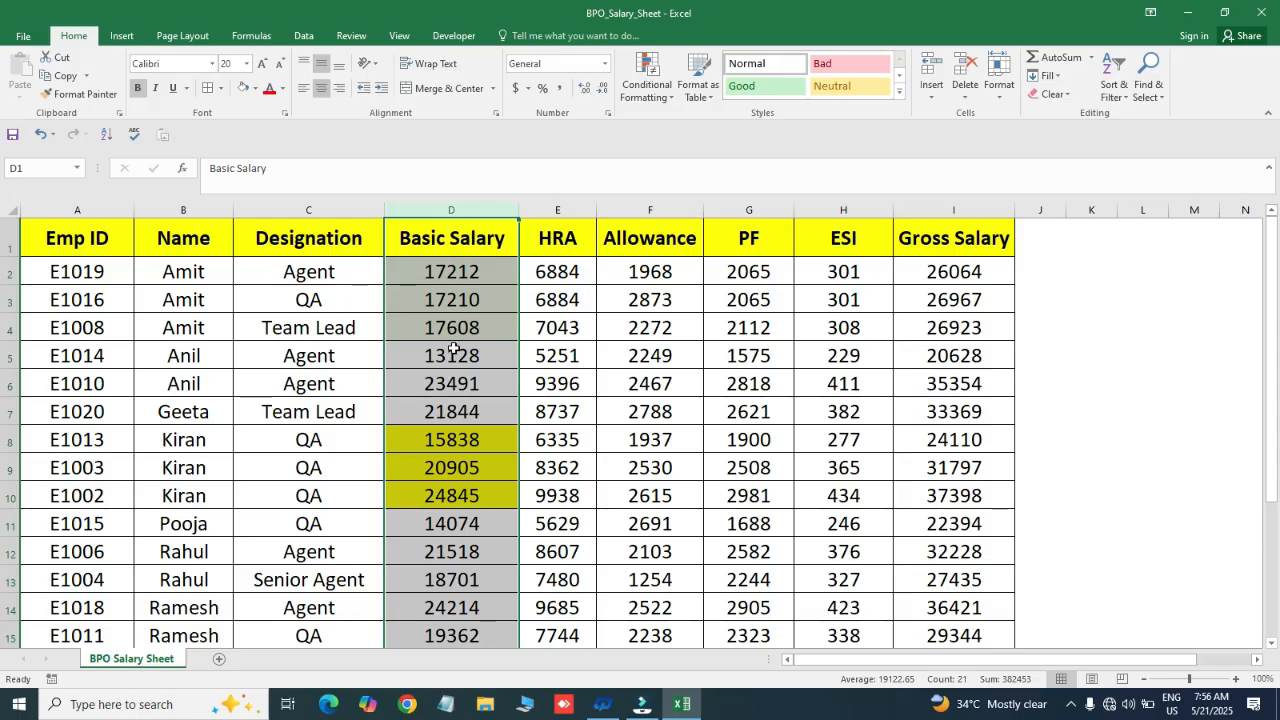
pyautogui.hotkey('ctrl', 'shift', 'l')
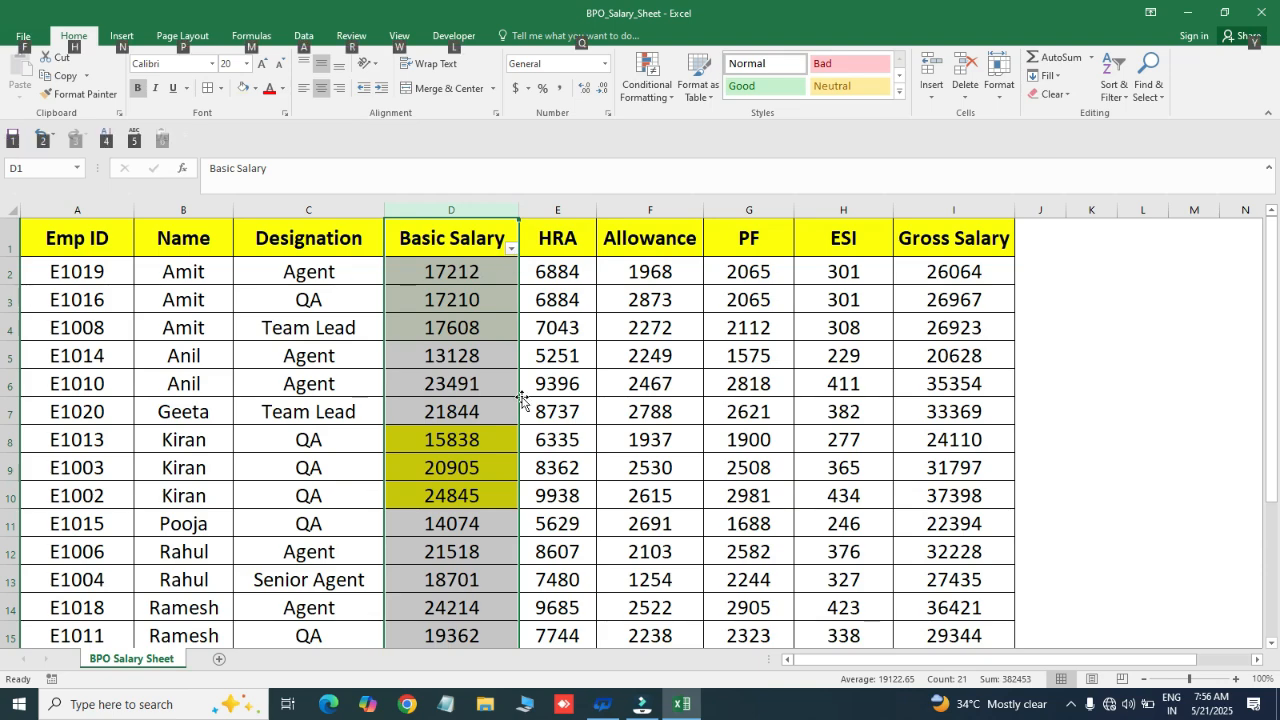
# Examine the sort, color, number filter and value options in the Basic Salary column's filter list
pyautogui.hotkey('alt', 'Down')
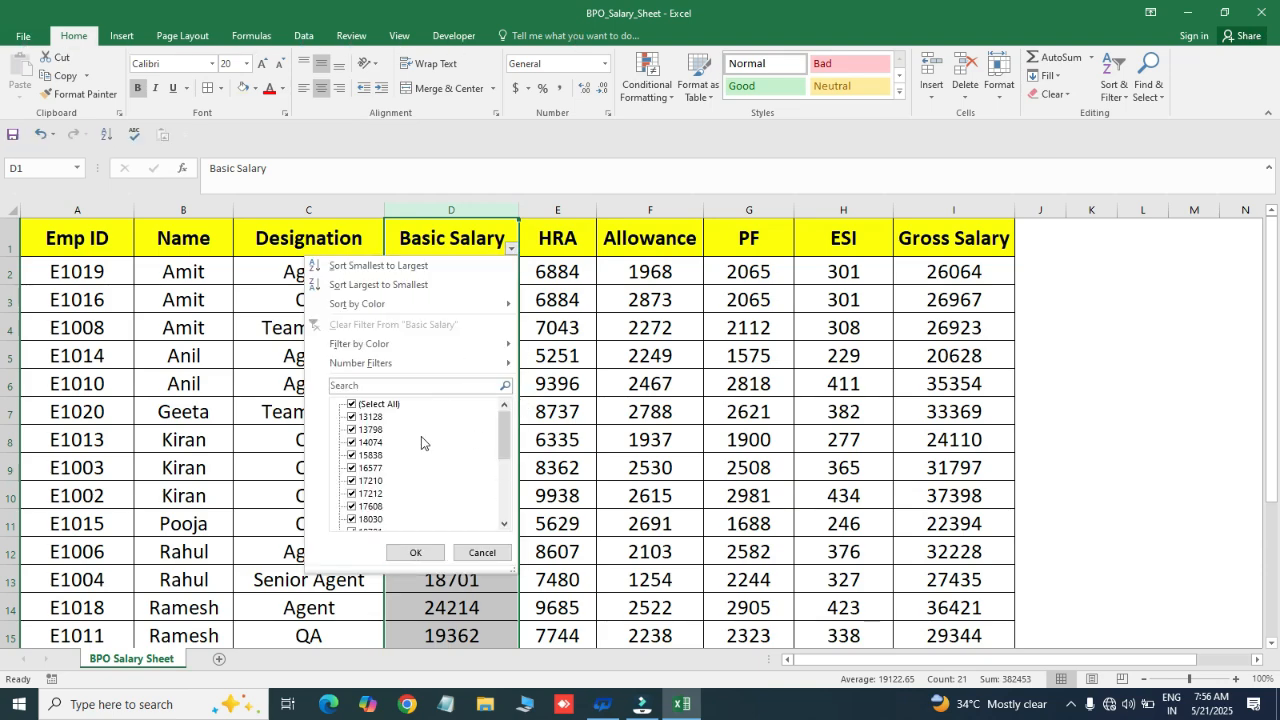
pyautogui.press('Down')
pyautogui.press('Down')
pyautogui.press('Down')
pyautogui.press('Down')
pyautogui.press('Down')
pyautogui.press('Down')
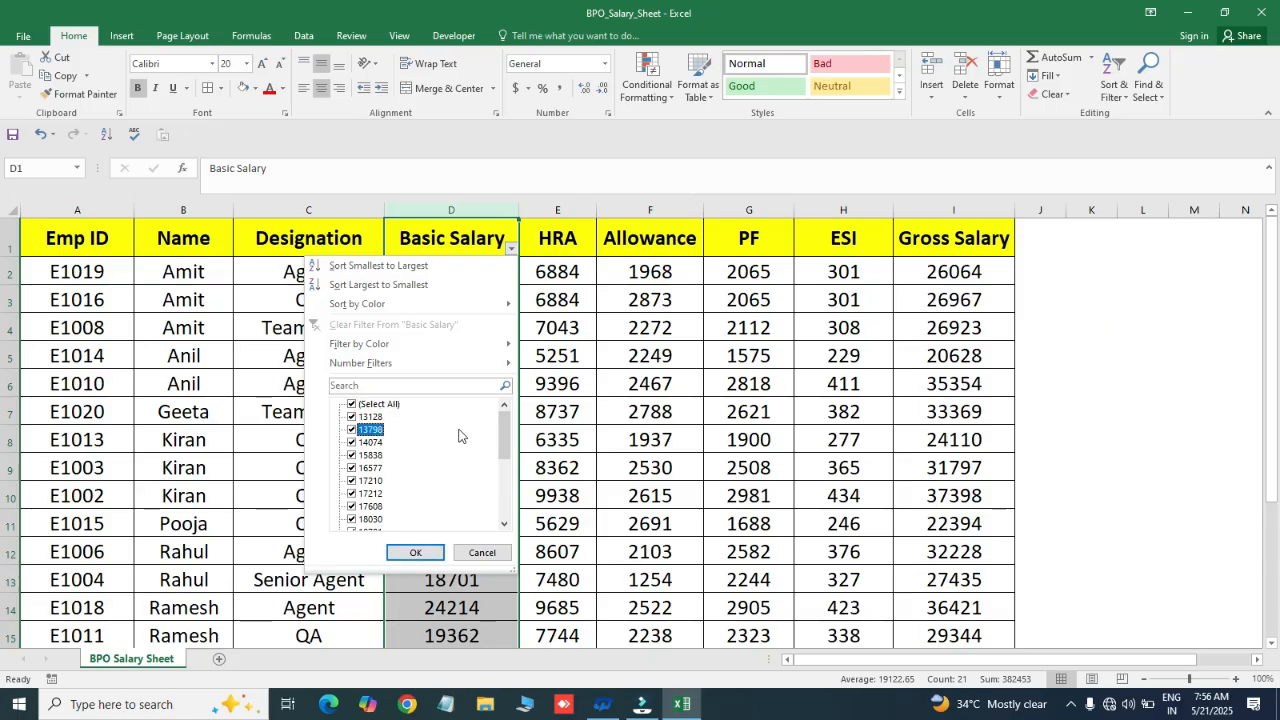
pyautogui.press('Up')
pyautogui.press('Up')
pyautogui.press('Up')
pyautogui.press('Up')
pyautogui.press('Down')
pyautogui.press('Down')
pyautogui.press('Down')
pyautogui.press('Down')
pyautogui.press('Up')
pyautogui.press('Up')
pyautogui.press('Down')
pyautogui.press('Down')
pyautogui.press('Up')
pyautogui.press('Up')
pyautogui.press('Up')
pyautogui.press('Escape')
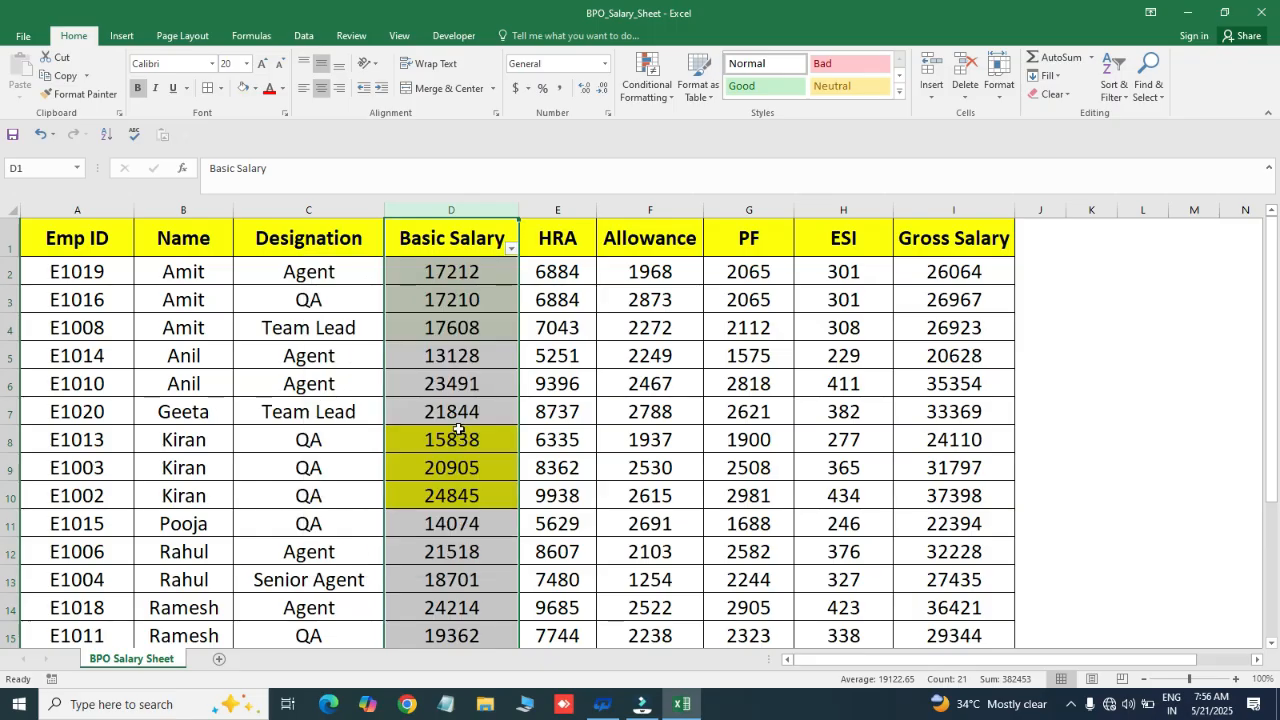
pyautogui.hotkey('alt', 'Down')
pyautogui.press('Down')
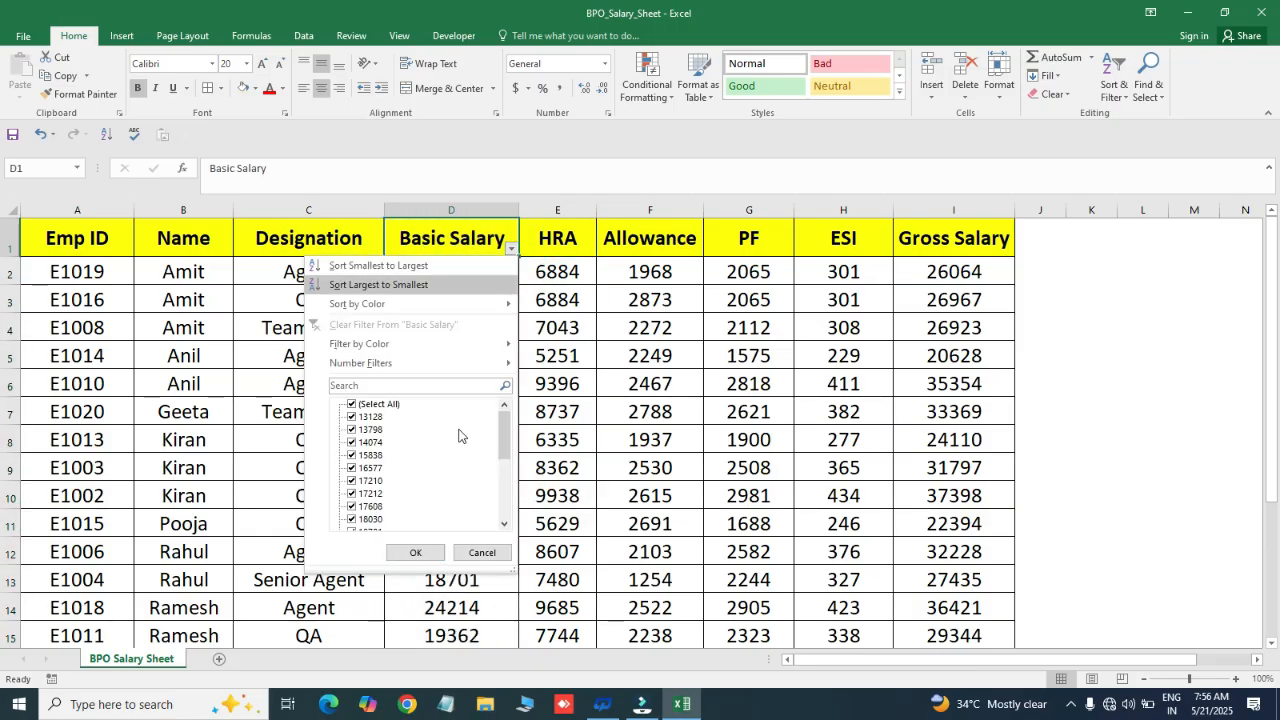
pyautogui.press('Down')
pyautogui.press('Down')
pyautogui.press('Down')
pyautogui.press('Down')
pyautogui.press('Escape')
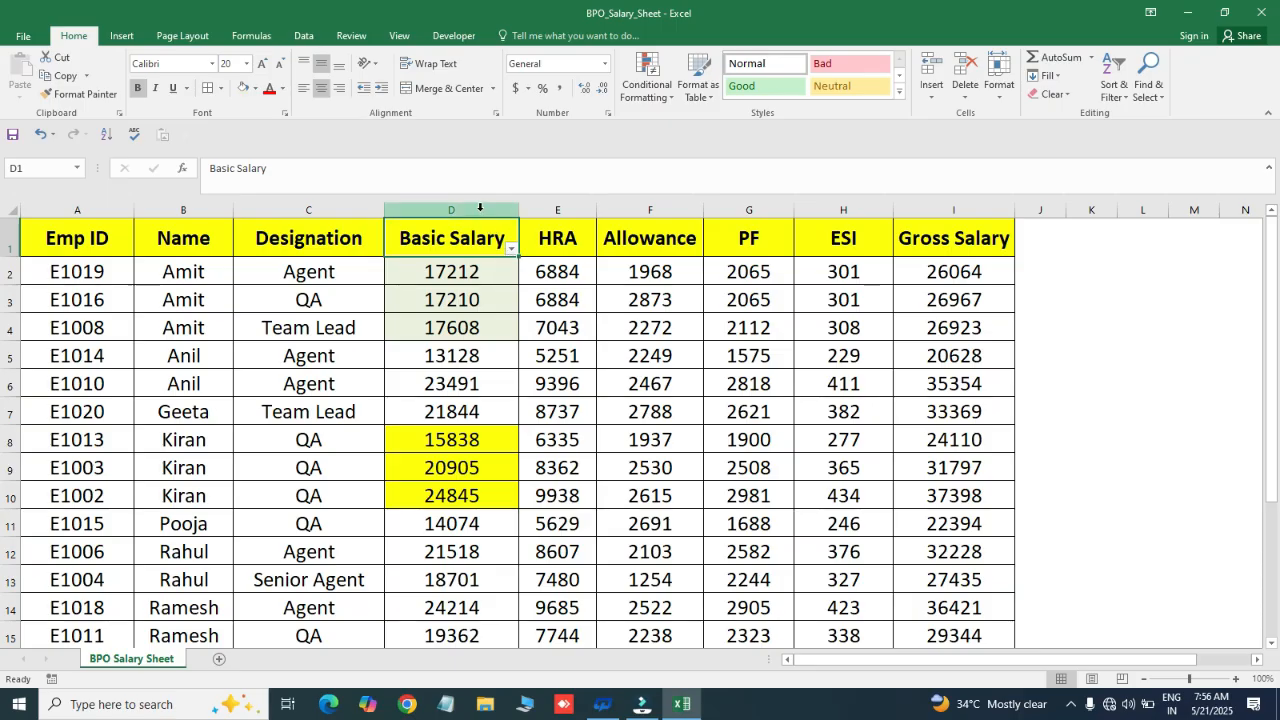
pyautogui.click(480, 208)
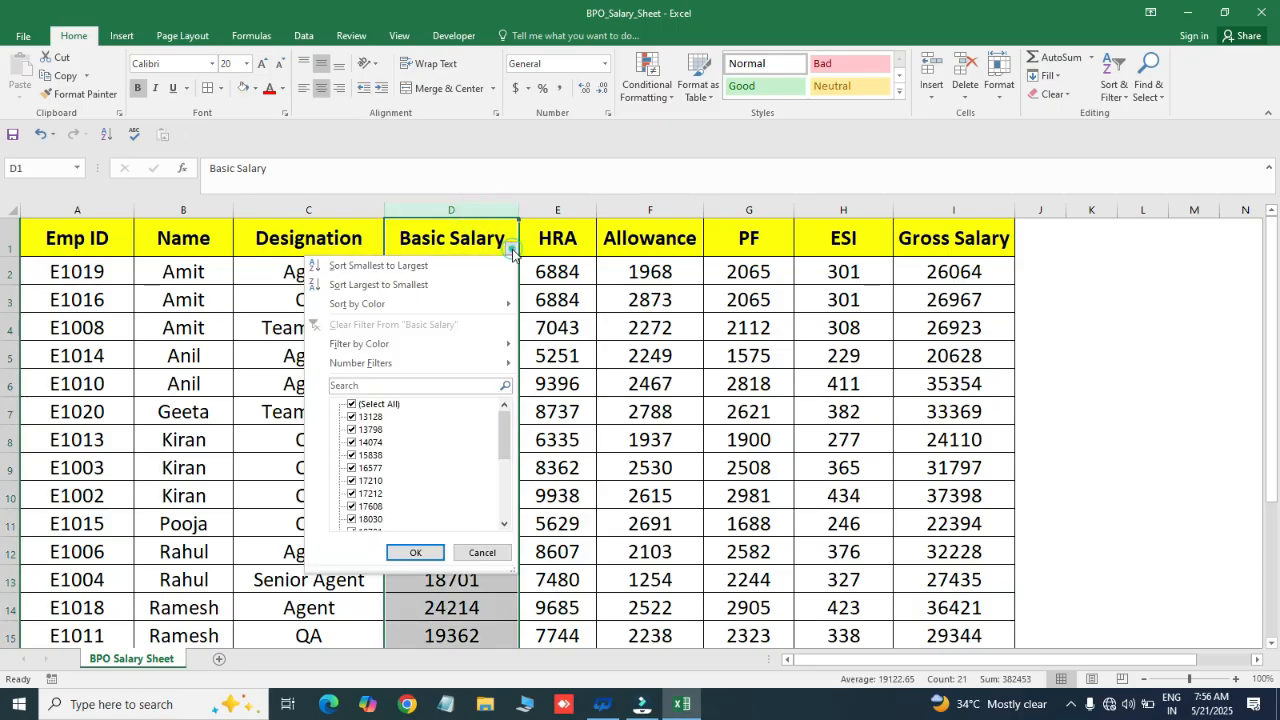
pyautogui.click(511, 248)
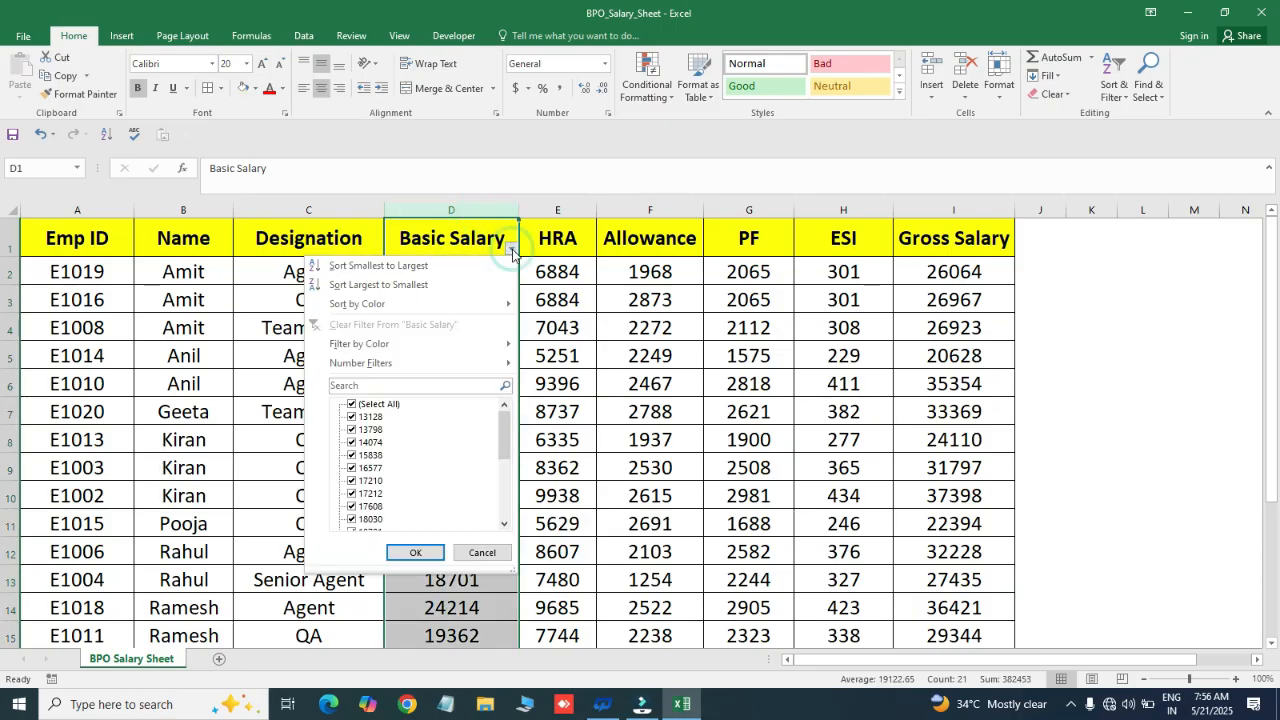
pyautogui.click(422, 266)
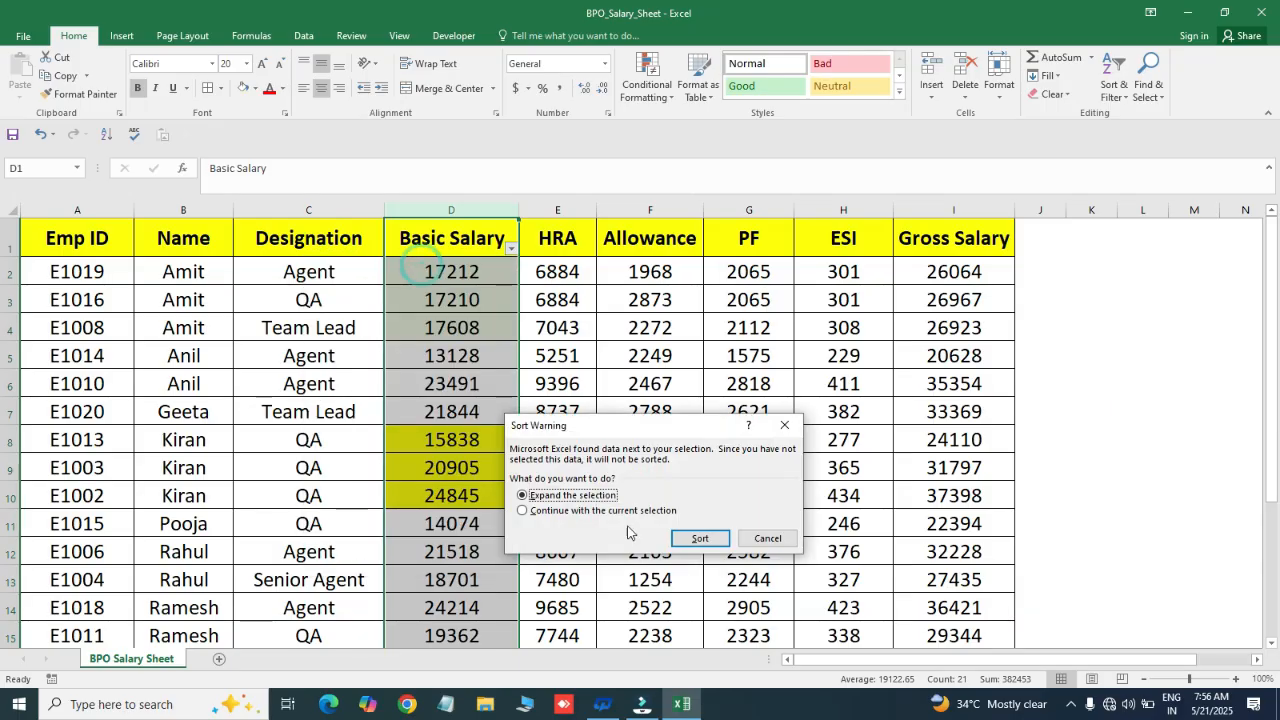
pyautogui.click(783, 427)
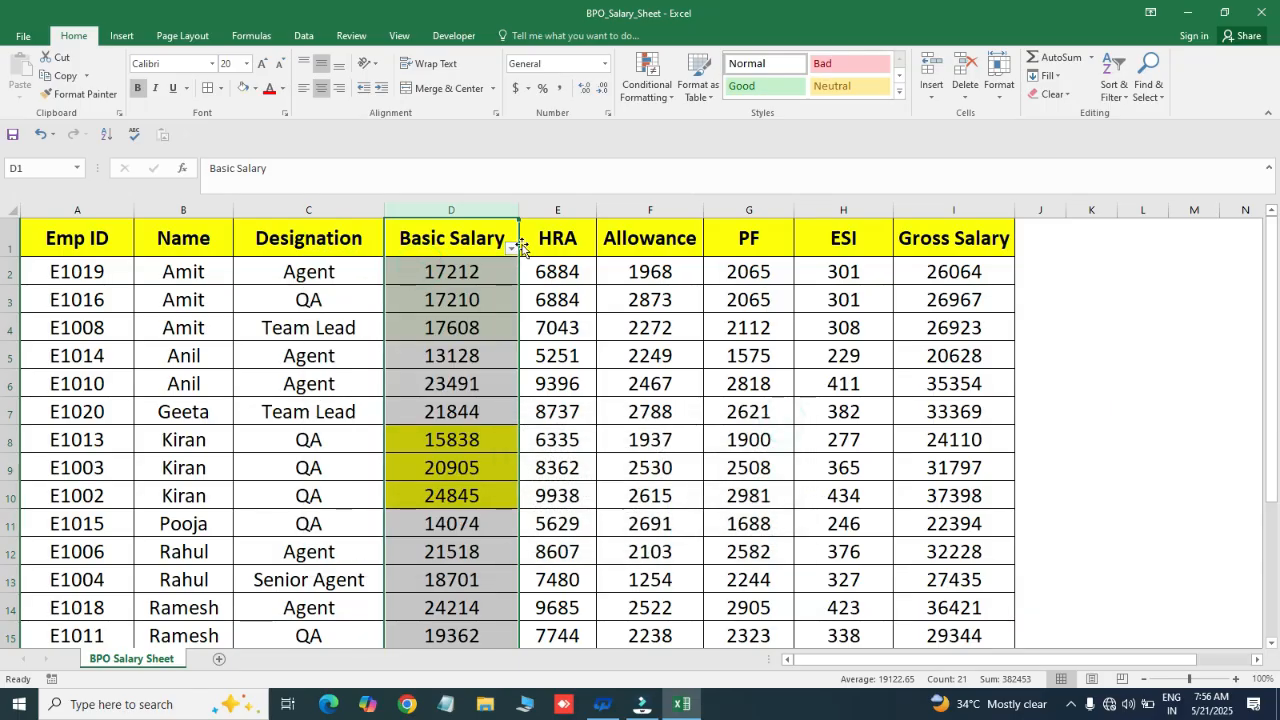
# Sort the Basic Salary column by light green cell color with the selection expanded, and check the light green cells
pyautogui.click(511, 248)
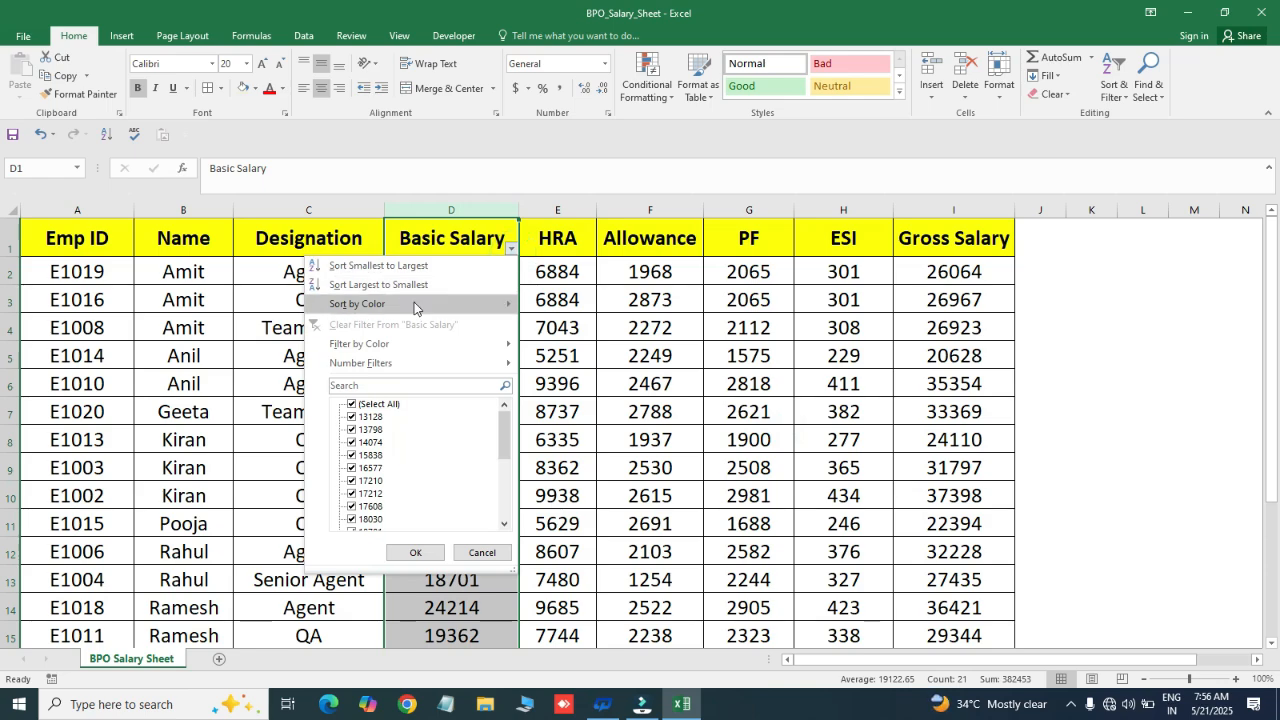
pyautogui.moveTo(418, 306)
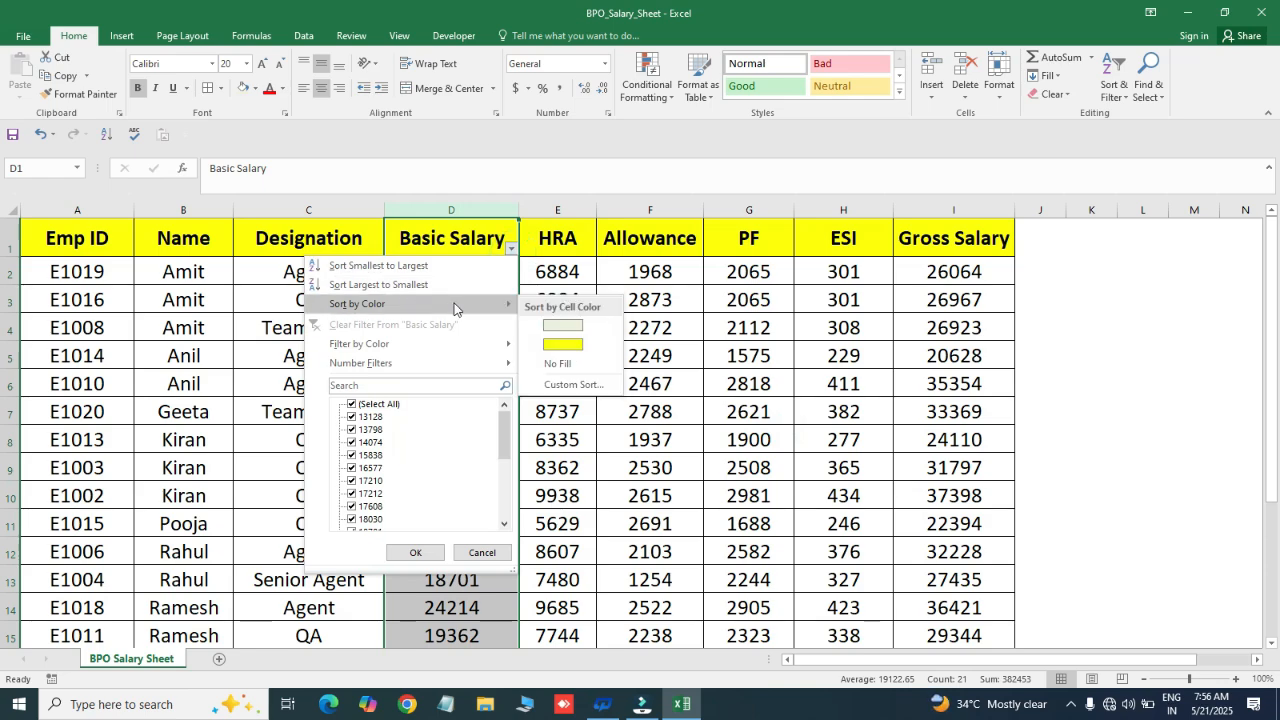
pyautogui.click(571, 330)
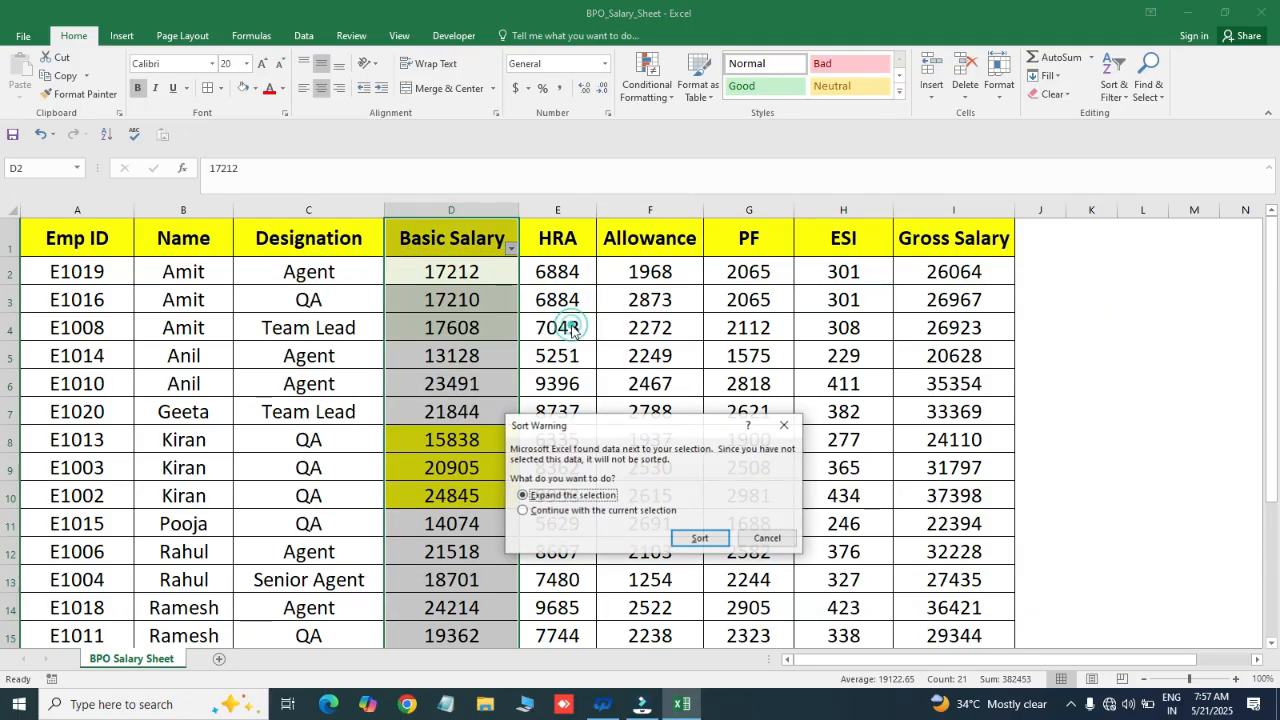
pyautogui.click(700, 539)
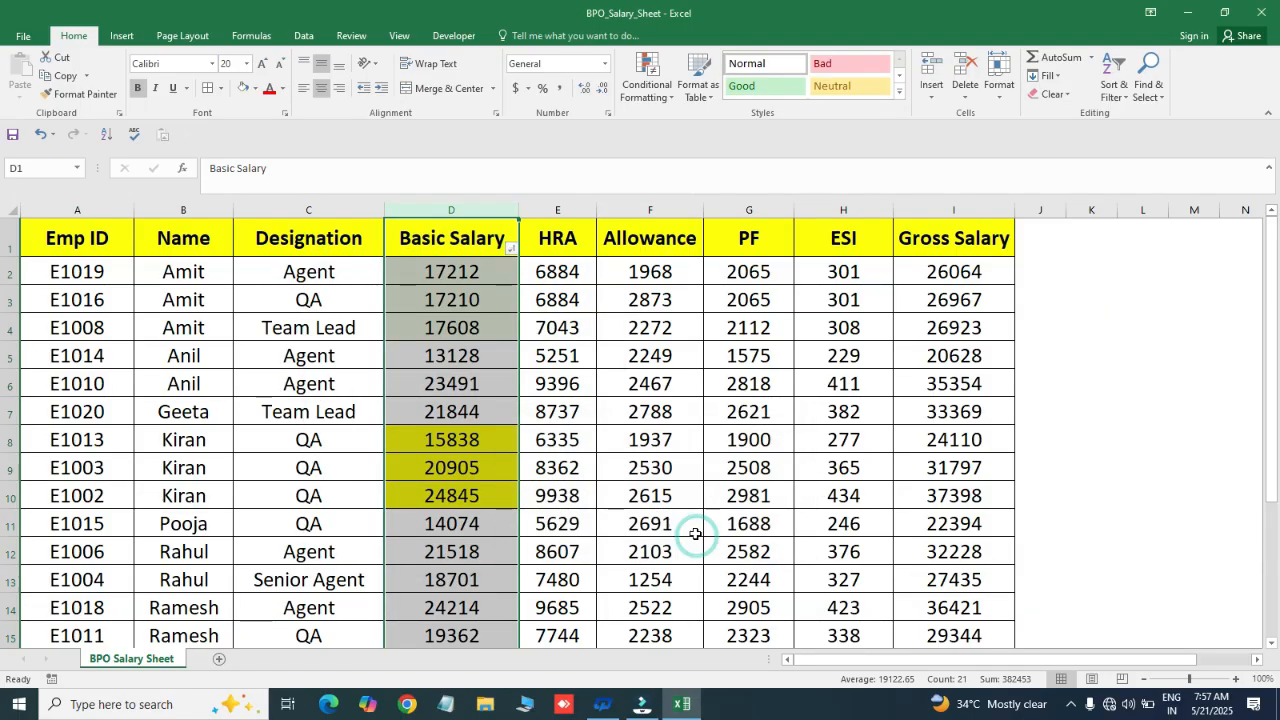
pyautogui.click(512, 333)
pyautogui.moveTo(477, 265); pyautogui.dragTo(478, 328)
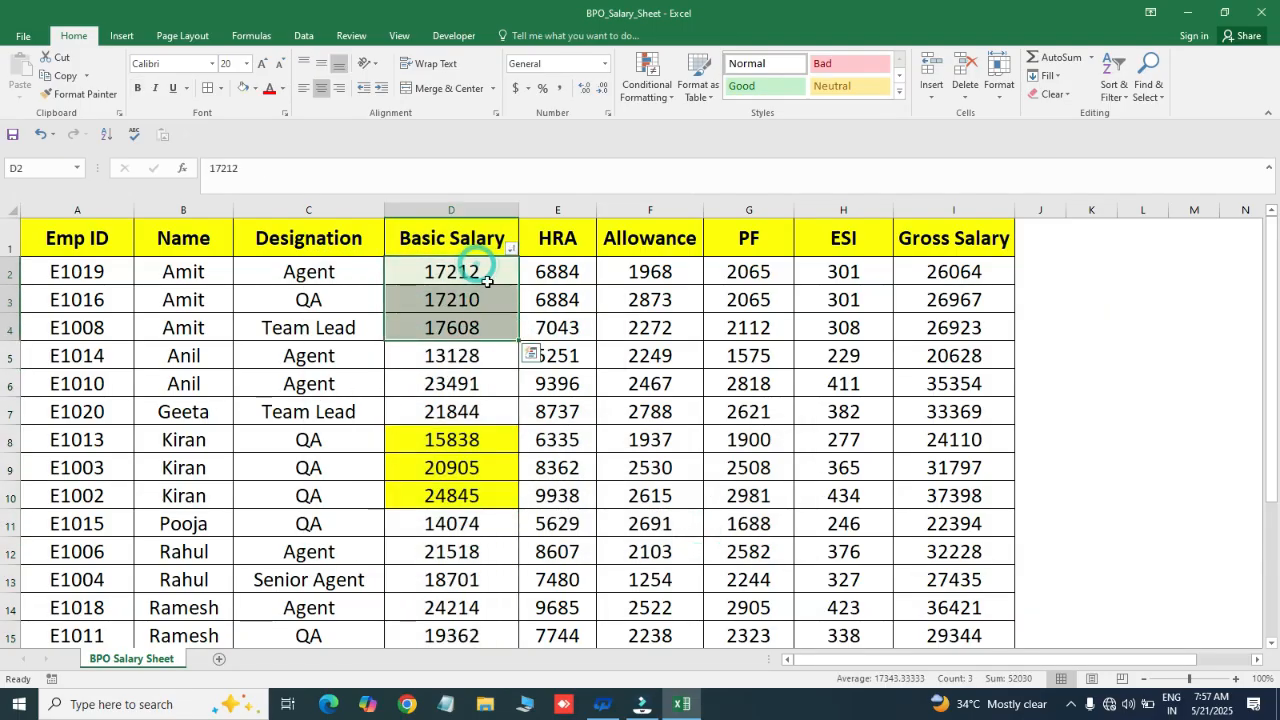
# Sort the Basic Salary column by yellow cell color, expanding the selection to the adjacent columns
pyautogui.click(511, 249)
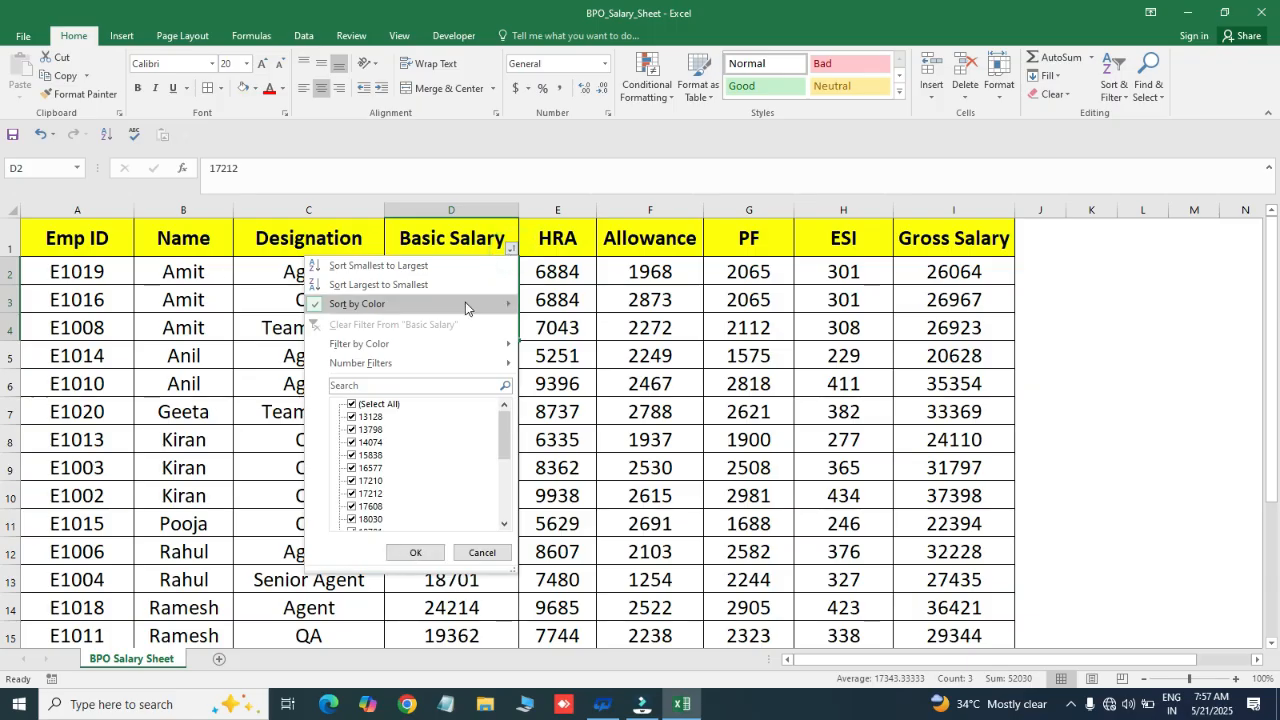
pyautogui.moveTo(465, 302)
pyautogui.click(586, 354)
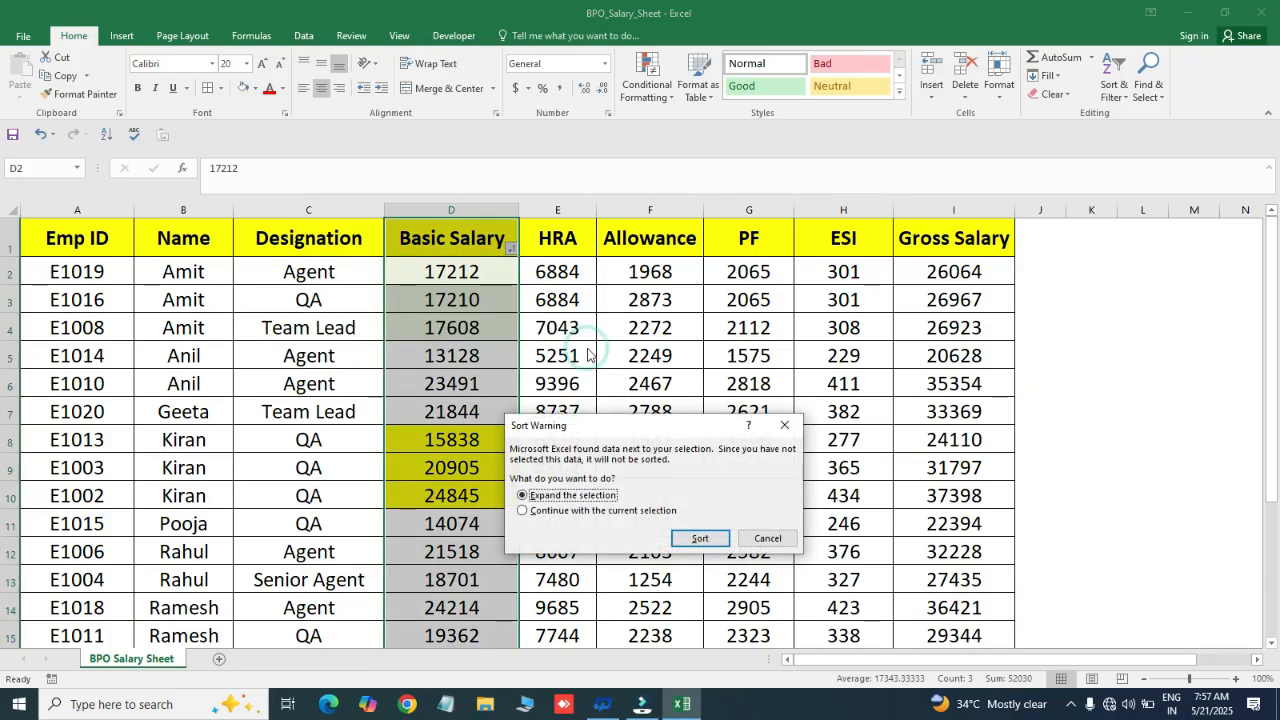
pyautogui.click(699, 536)
pyautogui.click(560, 441)
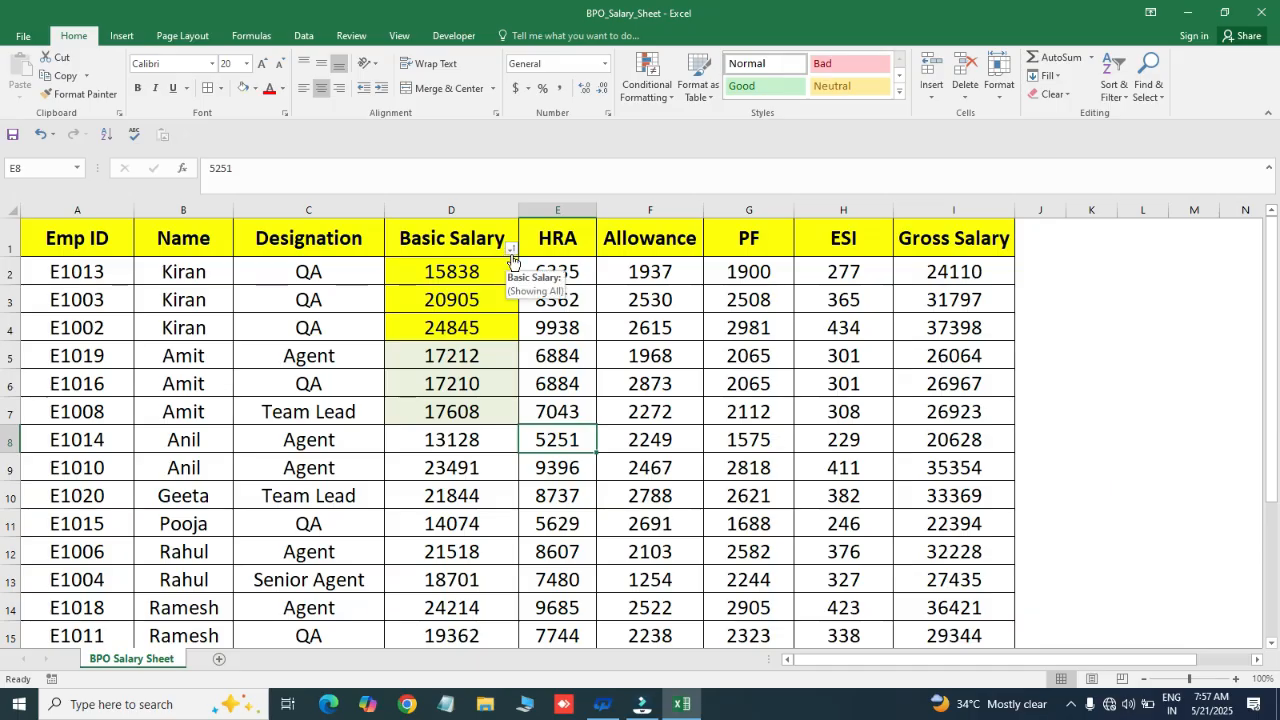
# Examine the order of the yellow and light green Basic Salary cells in D2:D7
pyautogui.click(590, 280)
pyautogui.moveTo(428, 271); pyautogui.dragTo(455, 413)
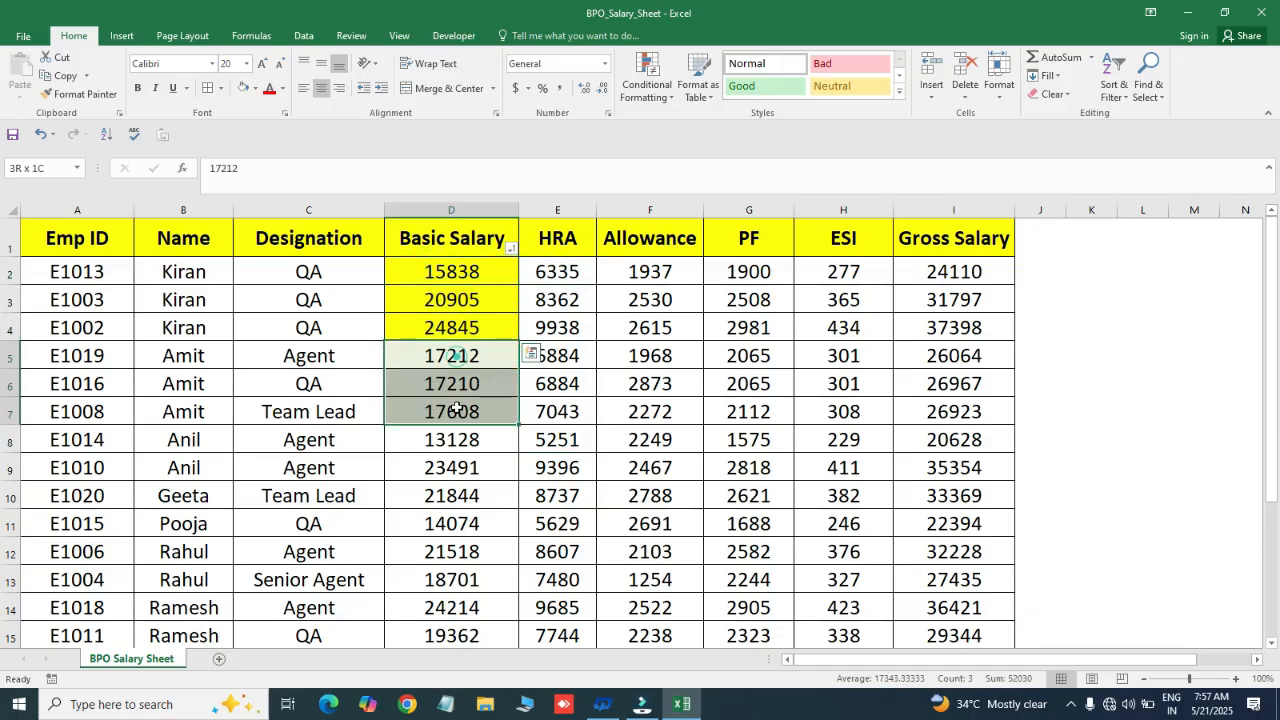
pyautogui.click(463, 492)
pyautogui.moveTo(464, 271); pyautogui.dragTo(468, 414)
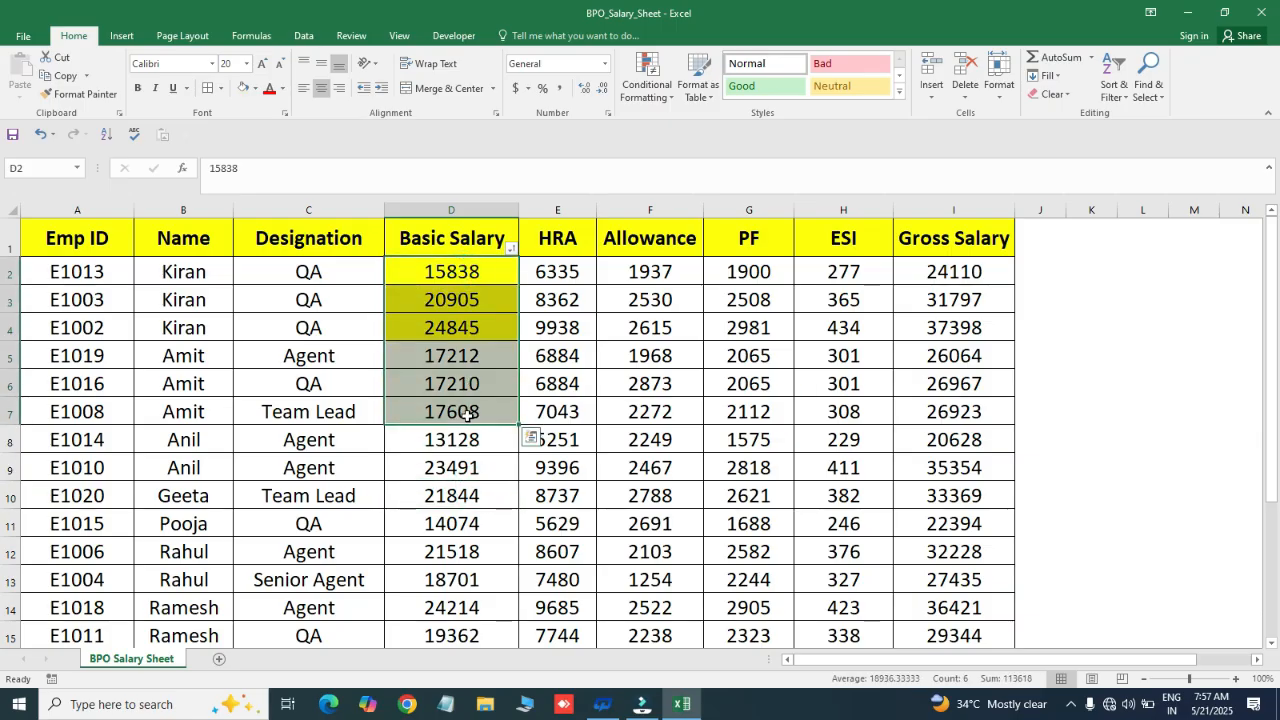
# Select the complete rows of the six color-filled records, from Emp ID through Gross Salary (A2:I7)
pyautogui.hotkey('ctrl', 'Left')
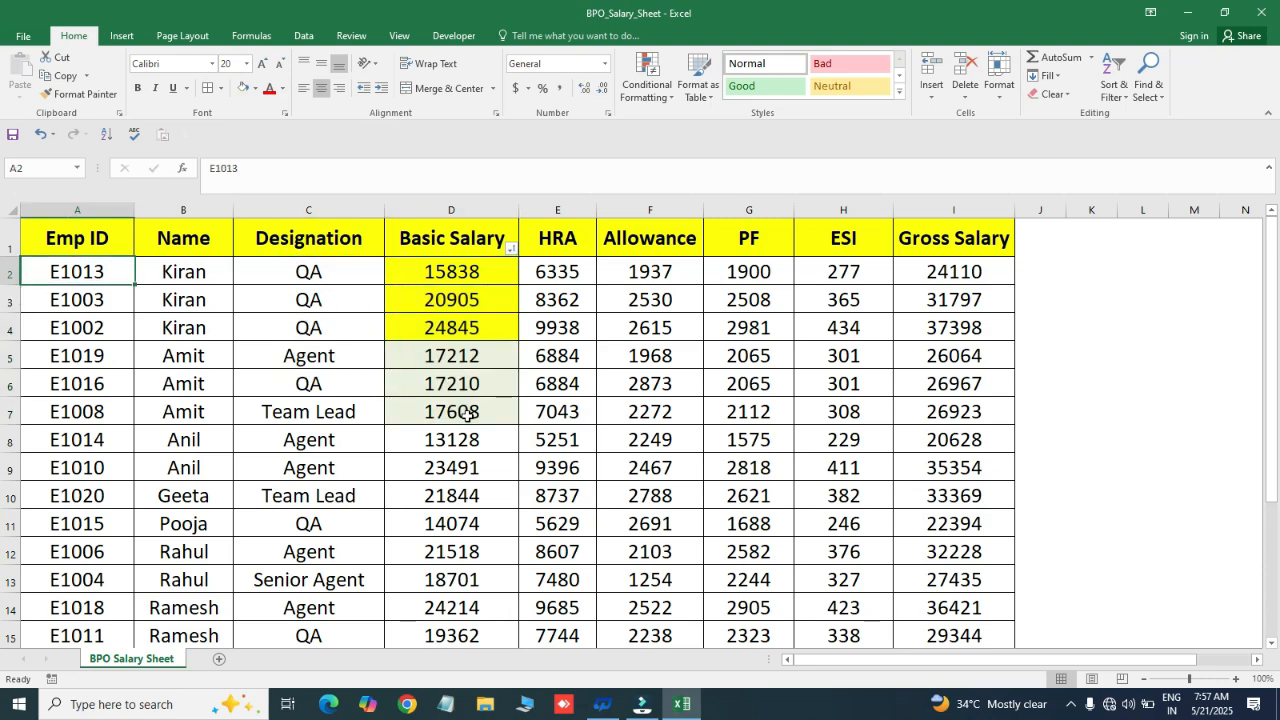
pyautogui.hotkey('ctrl', 'shift', 'Right')
pyautogui.hotkey('shift', 'Down')
pyautogui.hotkey('shift', 'Down')
pyautogui.hotkey('shift', 'Down')
pyautogui.hotkey('shift', 'Down')
pyautogui.hotkey('shift', 'Down')
pyautogui.hotkey('shift', 'Down')
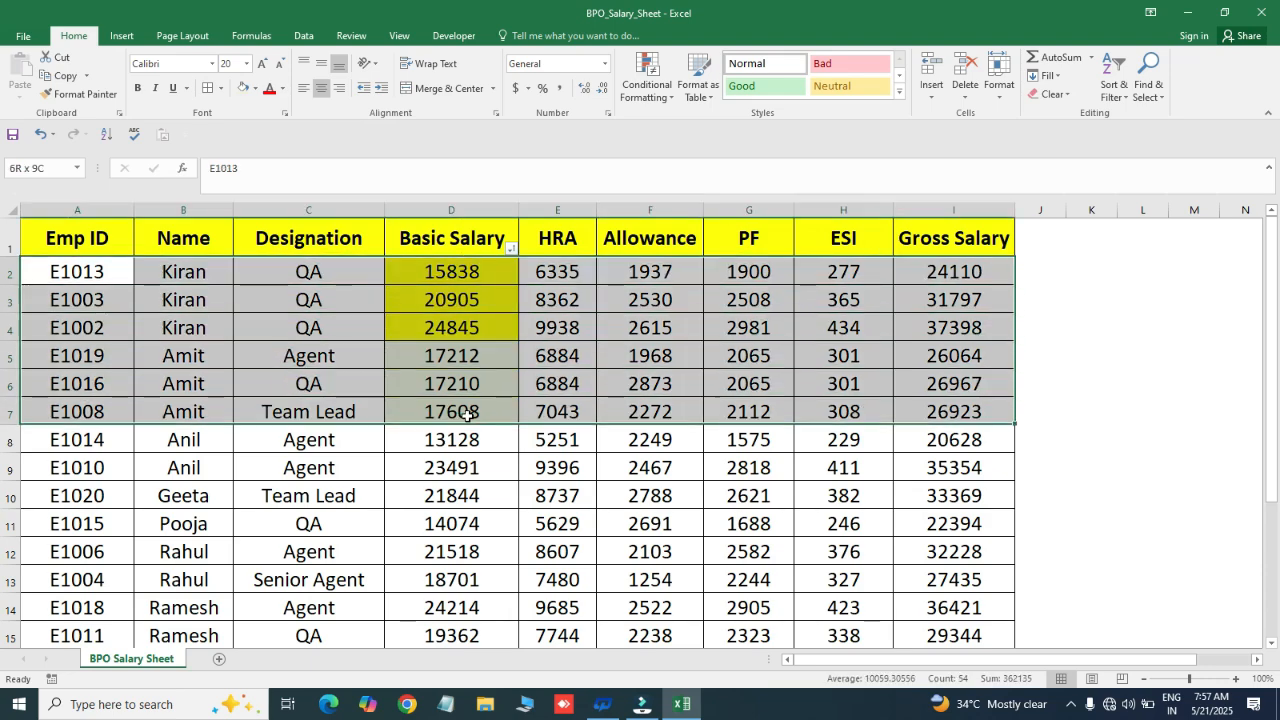
# Examine the names of the color-filled records from B2 to B6
pyautogui.hotkey('shift', 'Up')
pyautogui.hotkey('ctrl', 'Home')
pyautogui.press('Down')
pyautogui.press('Right')
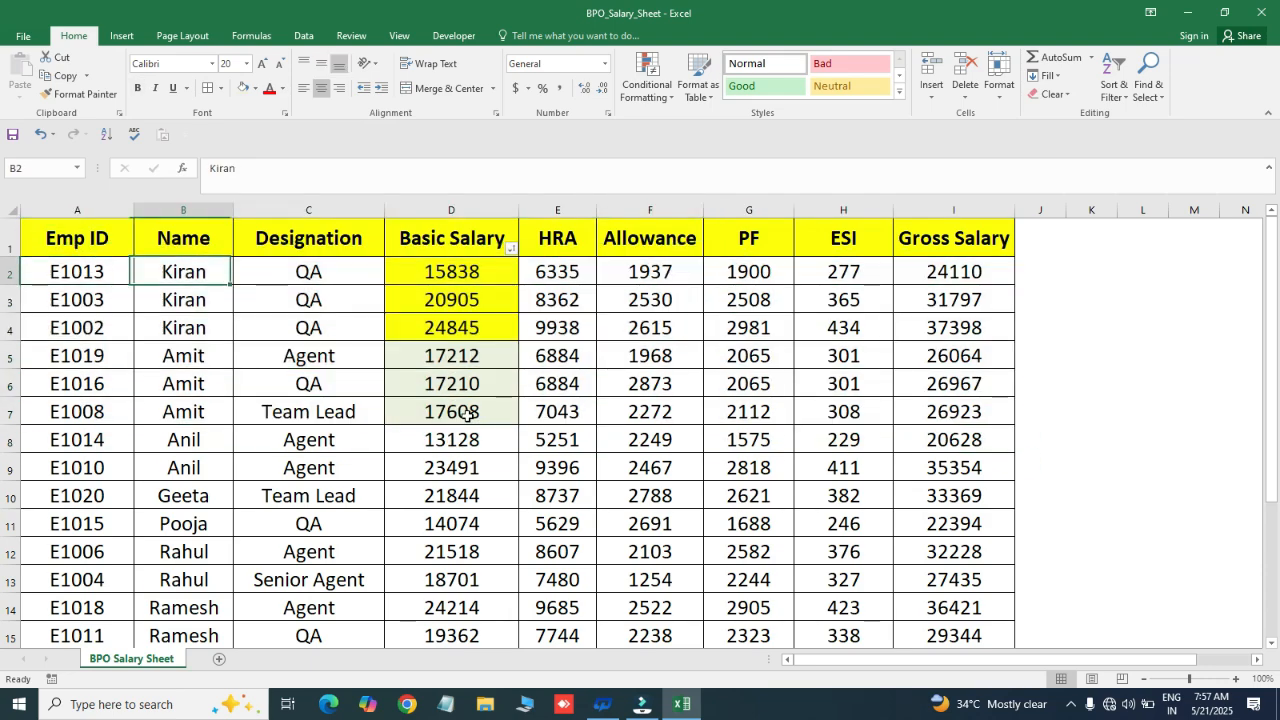
pyautogui.hotkey('shift', 'Down')
pyautogui.hotkey('shift', 'Down')
pyautogui.hotkey('shift', 'Down')
pyautogui.hotkey('shift', 'Down')
pyautogui.press('Right')
pyautogui.press('Right')
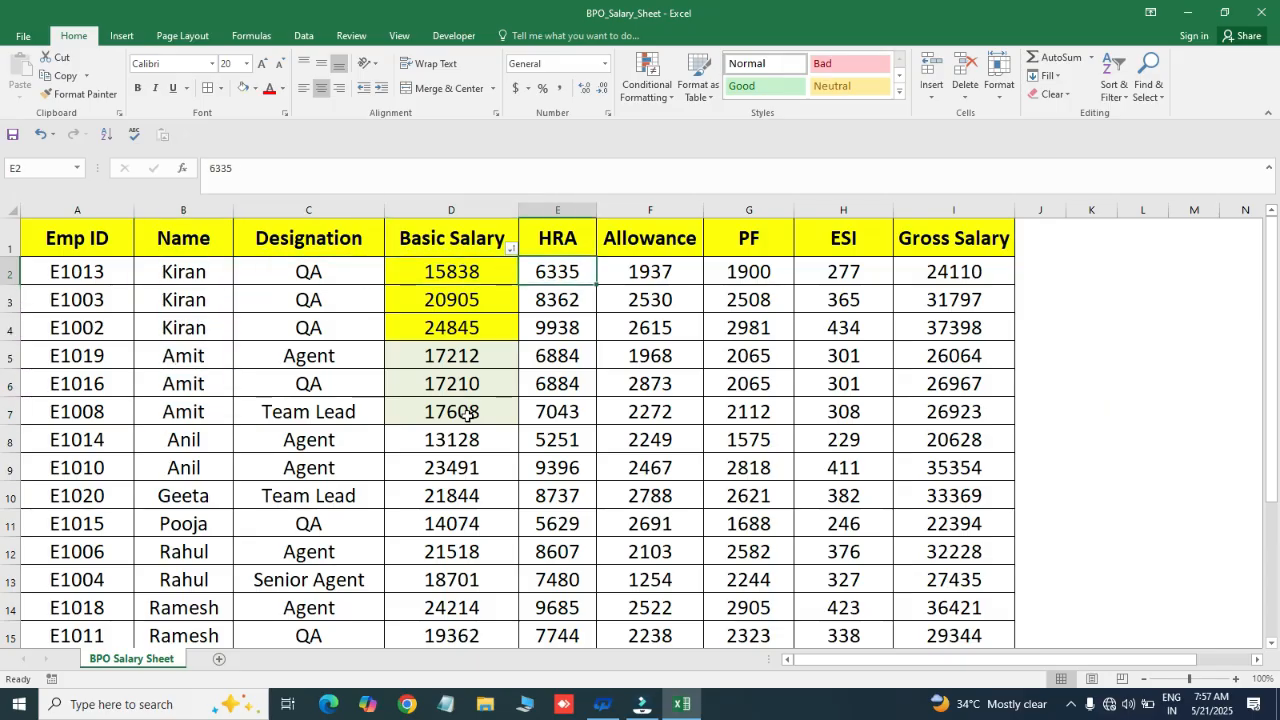
# Filter the Basic Salary column by cell color, showing only cells with No Fill
pyautogui.press('Up')
pyautogui.hotkey('alt', 'Down')
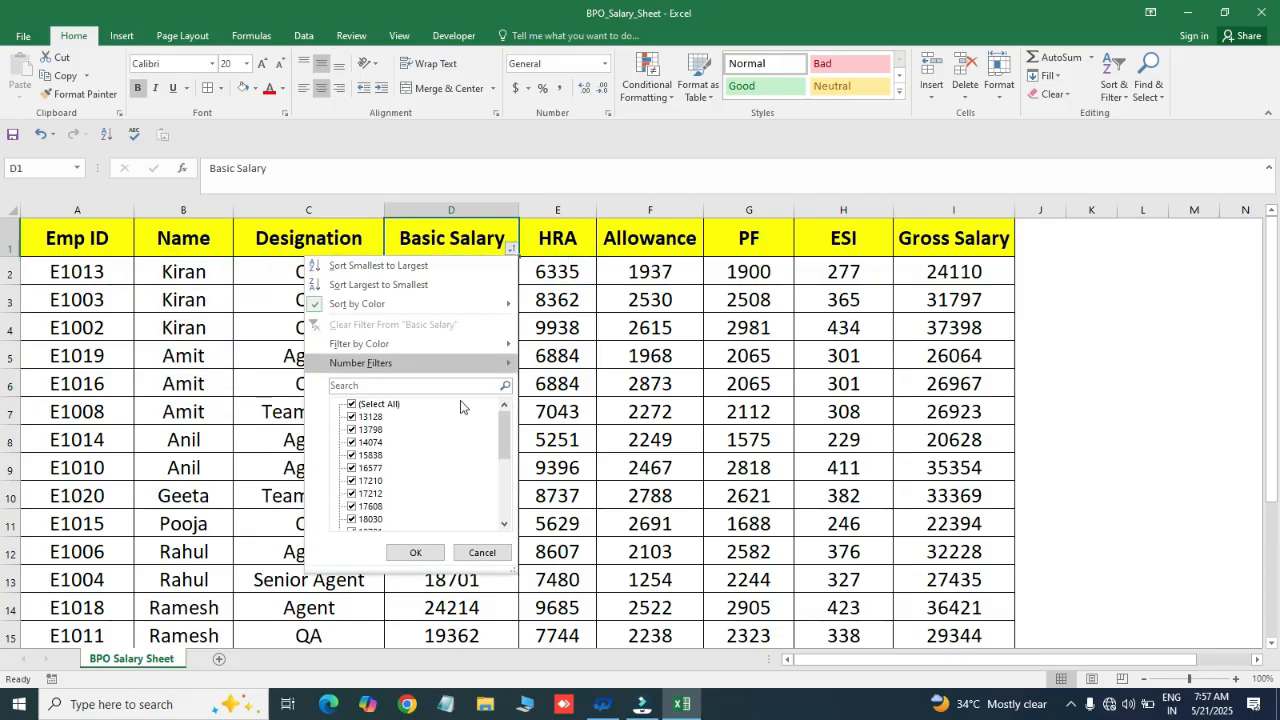
pyautogui.moveTo(445, 342)
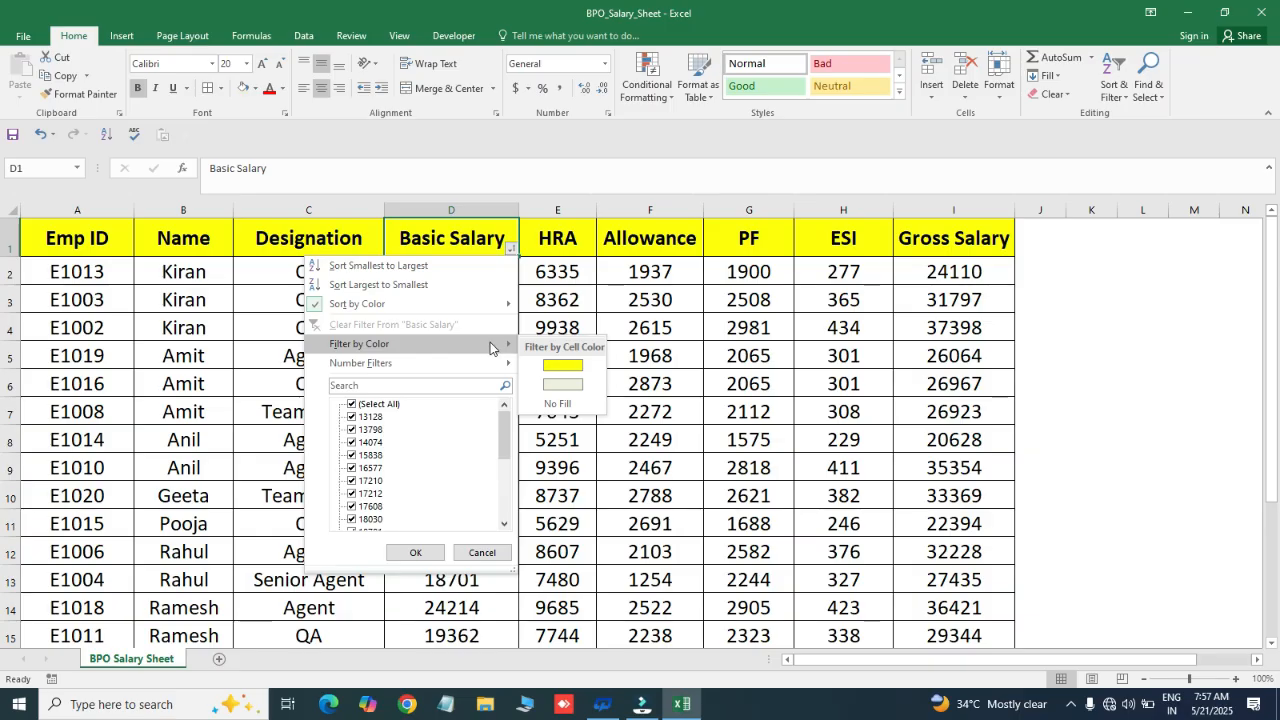
pyautogui.click(557, 404)
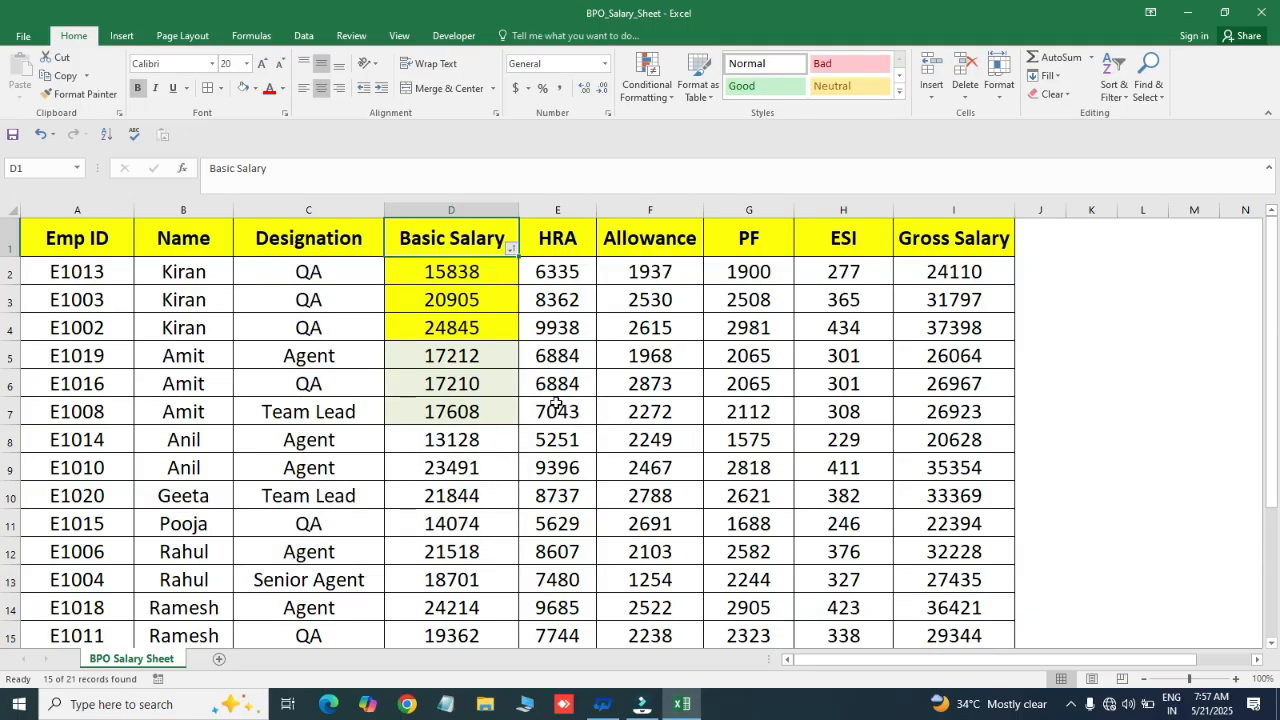
# Examine the filtered Basic Salary values without fill, from D8 down to D21
pyautogui.click(462, 271)
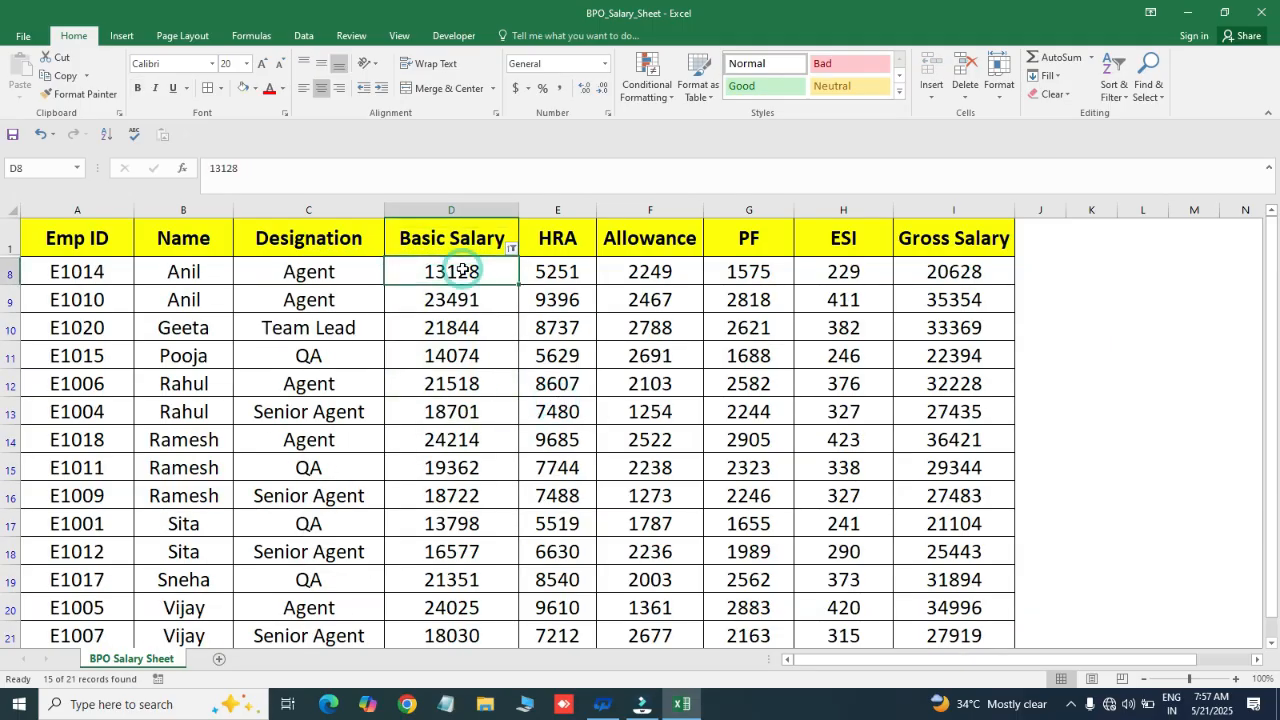
pyautogui.hotkey('ctrl', 'shift', 'Down')
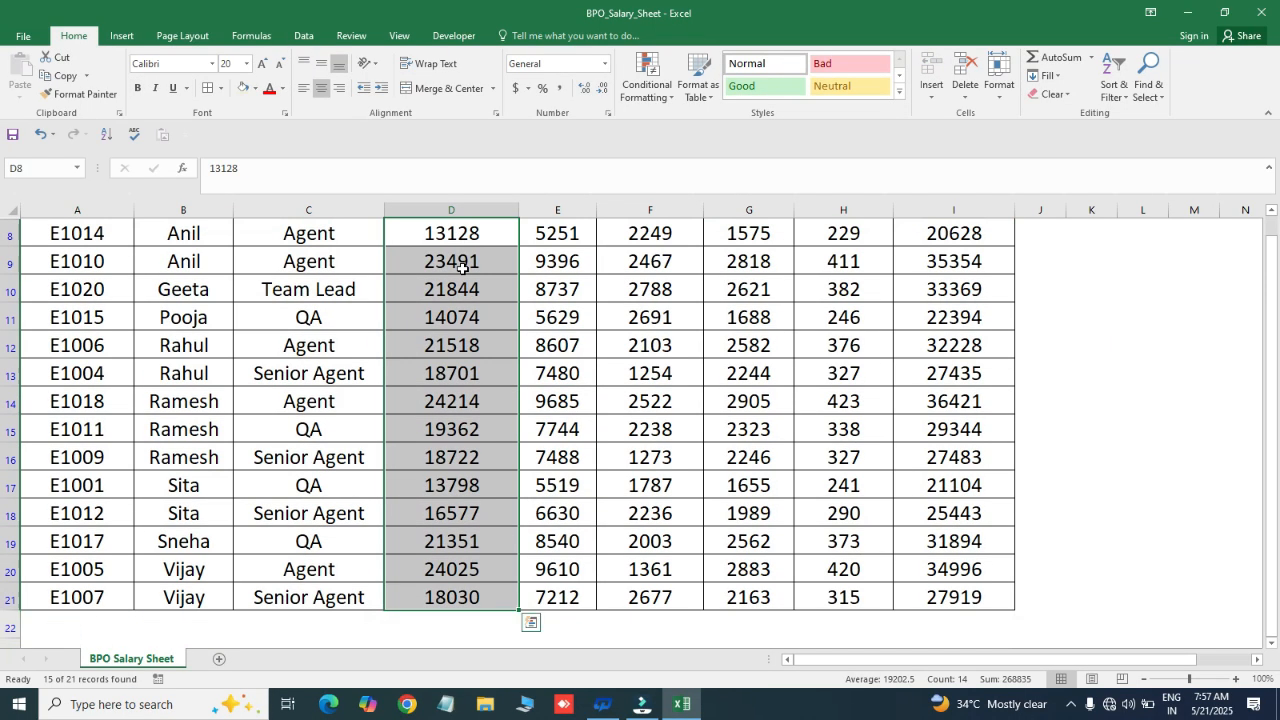
pyautogui.hotkey('ctrl', 'Up')
pyautogui.press('Down')
pyautogui.hotkey('ctrl', 'shift', 'Down')
pyautogui.hotkey('shift', 'Down')
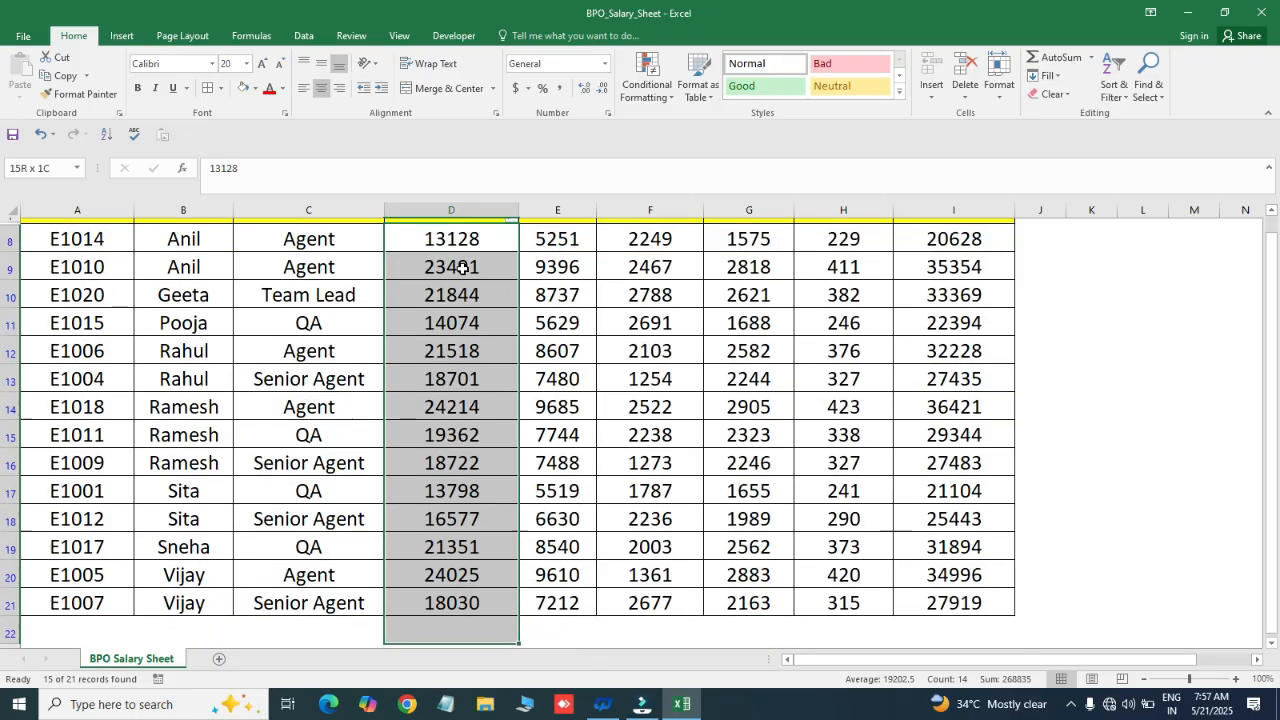
pyautogui.hotkey('ctrl', 'Up')
pyautogui.press('Down')
pyautogui.press('Up')
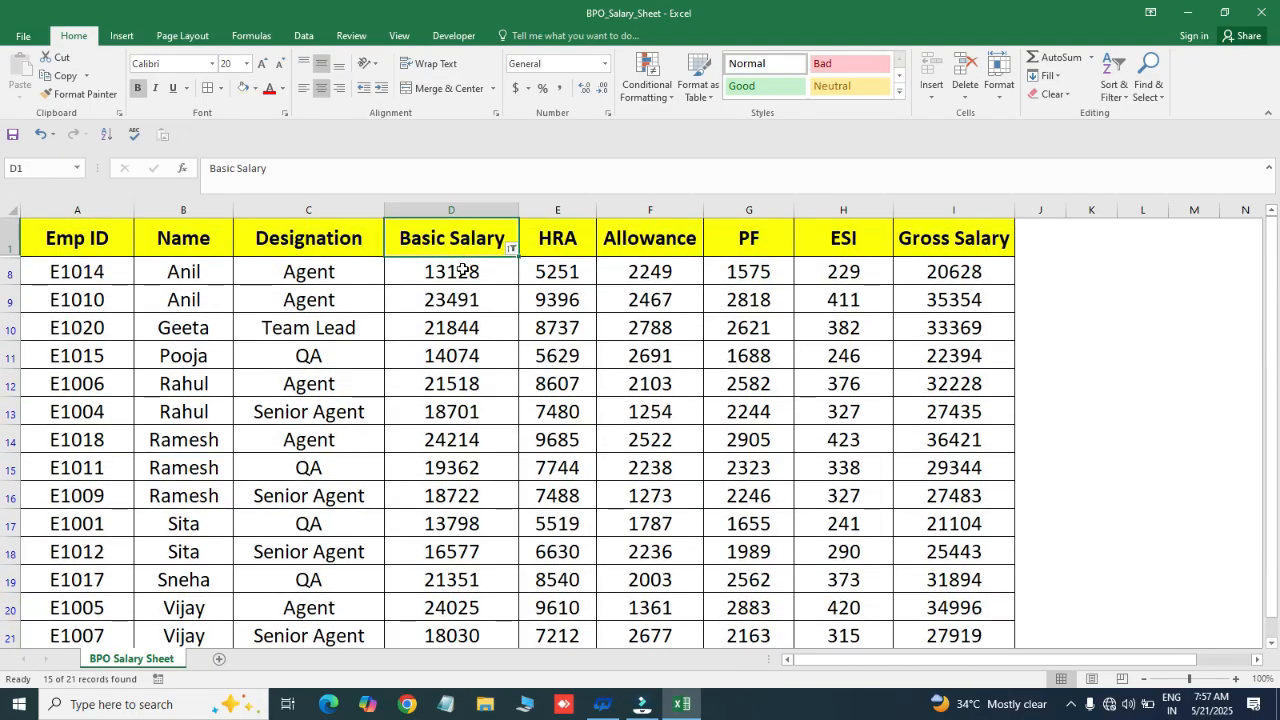
# Remove the No Fill filter from the Basic Salary column and turn on filtering for all header columns
pyautogui.hotkey('ctrl', 'shift', 'l')
pyautogui.press('BackSpace')
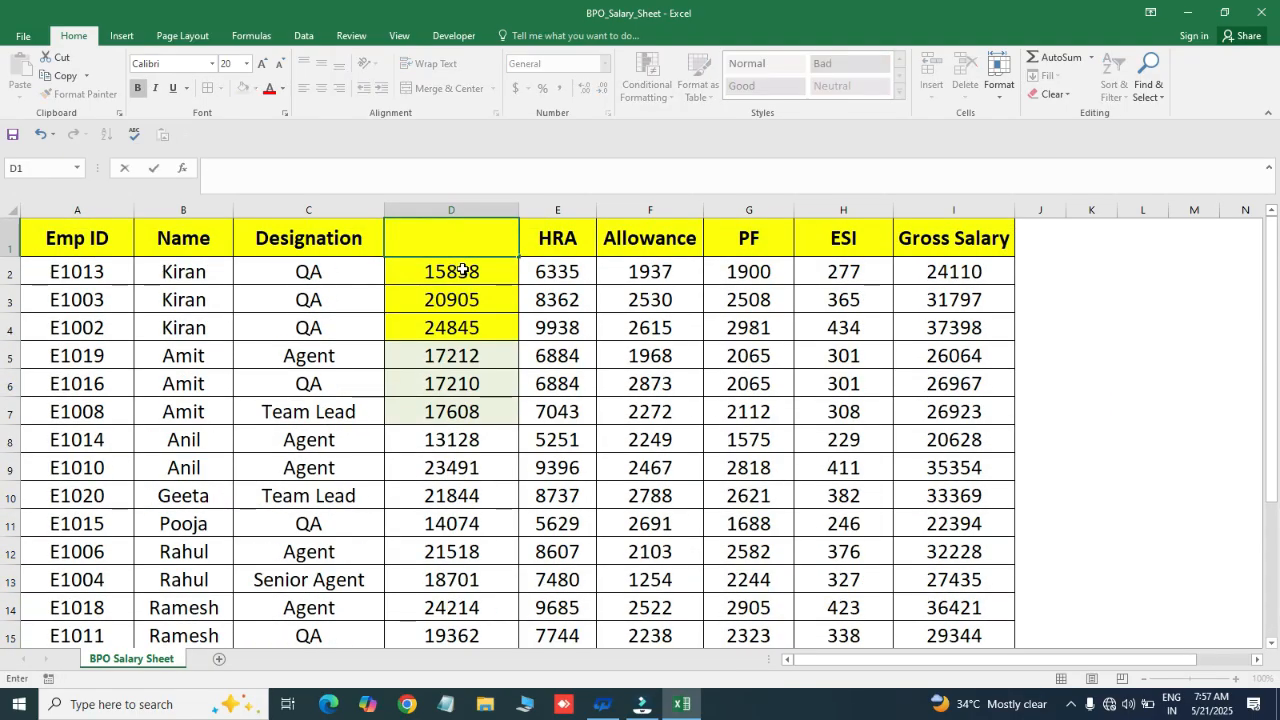
pyautogui.press('Escape')
pyautogui.hotkey('ctrl', 'shift', 'l')
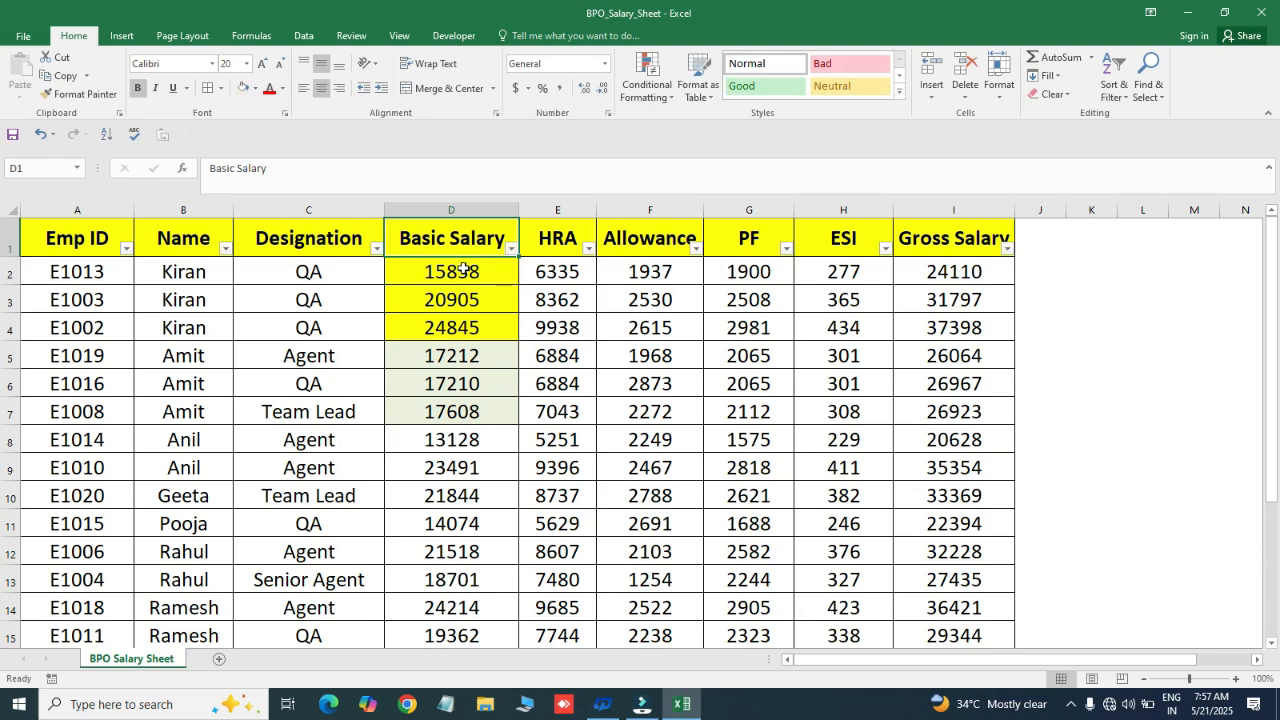
pyautogui.click(511, 248)
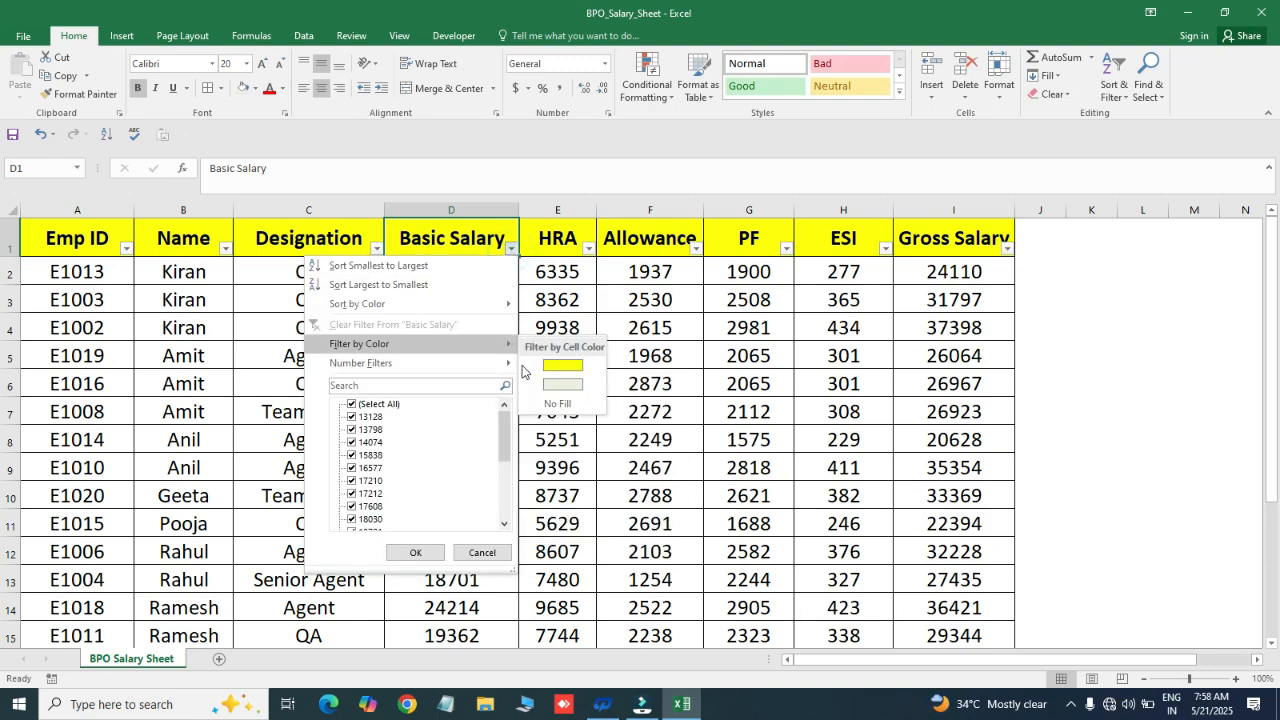
pyautogui.moveTo(467, 369)
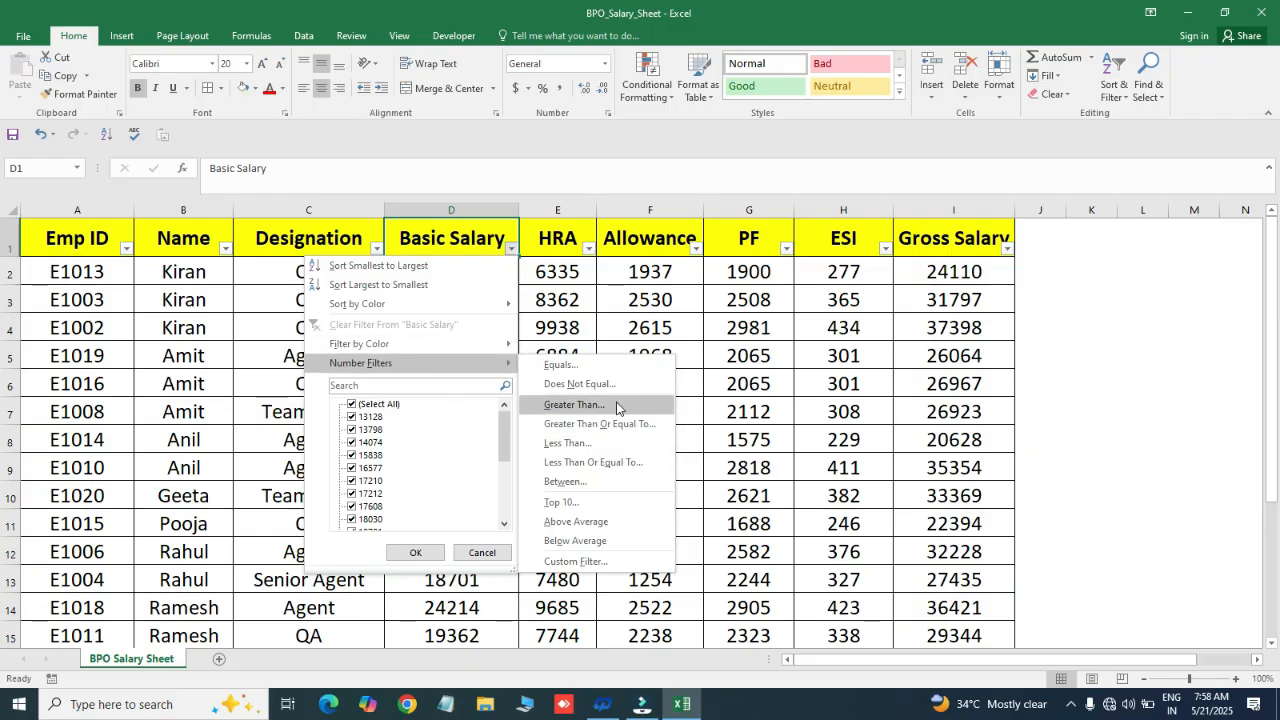
pyautogui.click(616, 405)
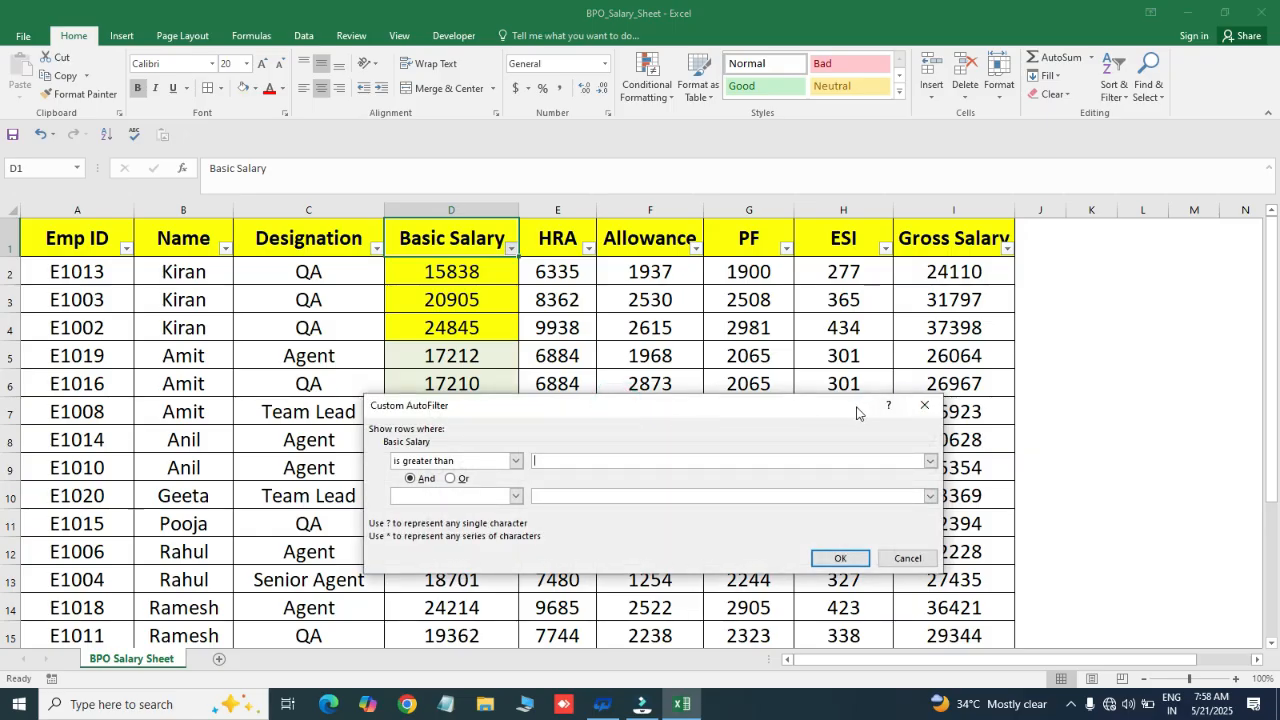
pyautogui.click(921, 407)
pyautogui.click(511, 249)
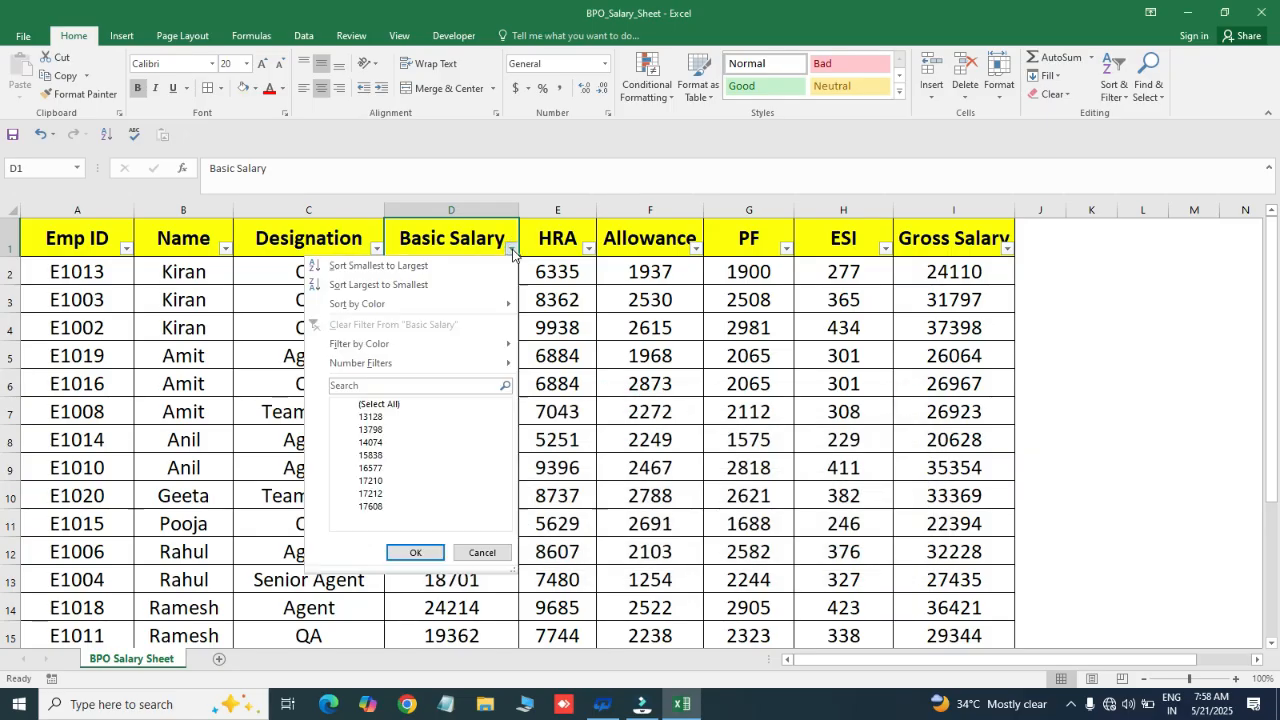
pyautogui.click(565, 283)
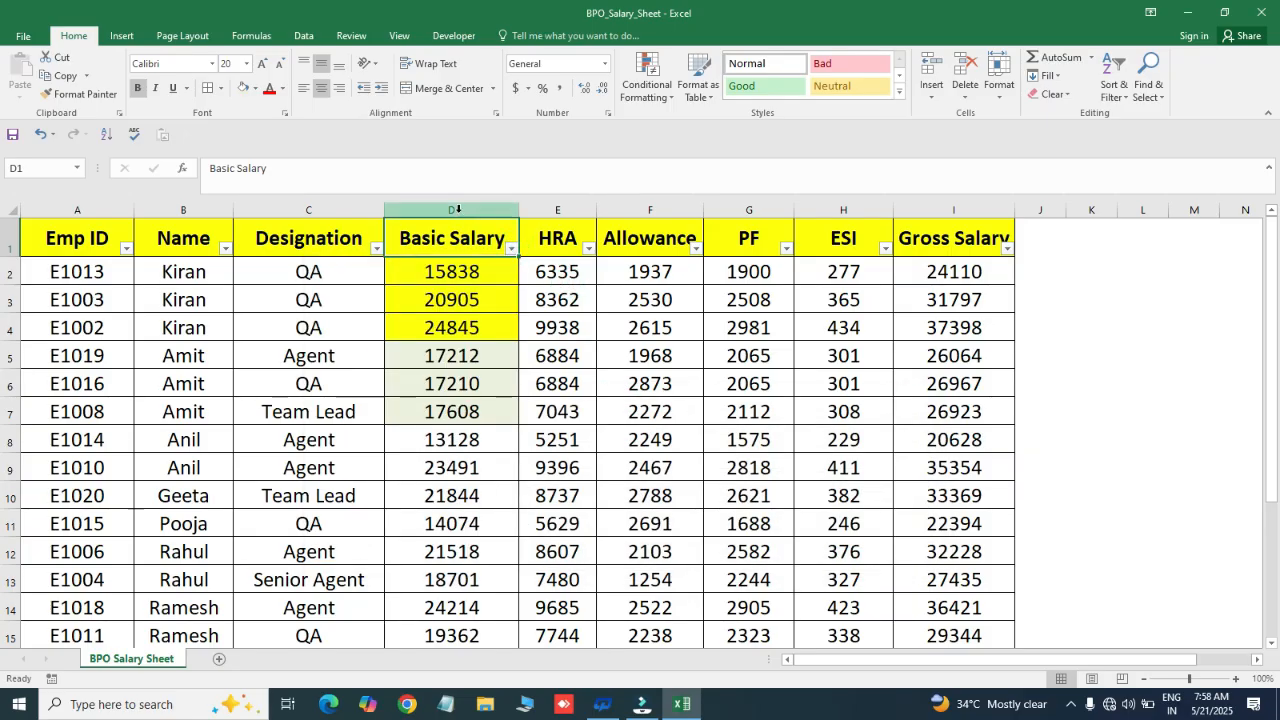
# Filter the Basic Salary column with a number filter for values equal to 15838, and undo the filter
pyautogui.click(456, 211)
pyautogui.click(511, 249)
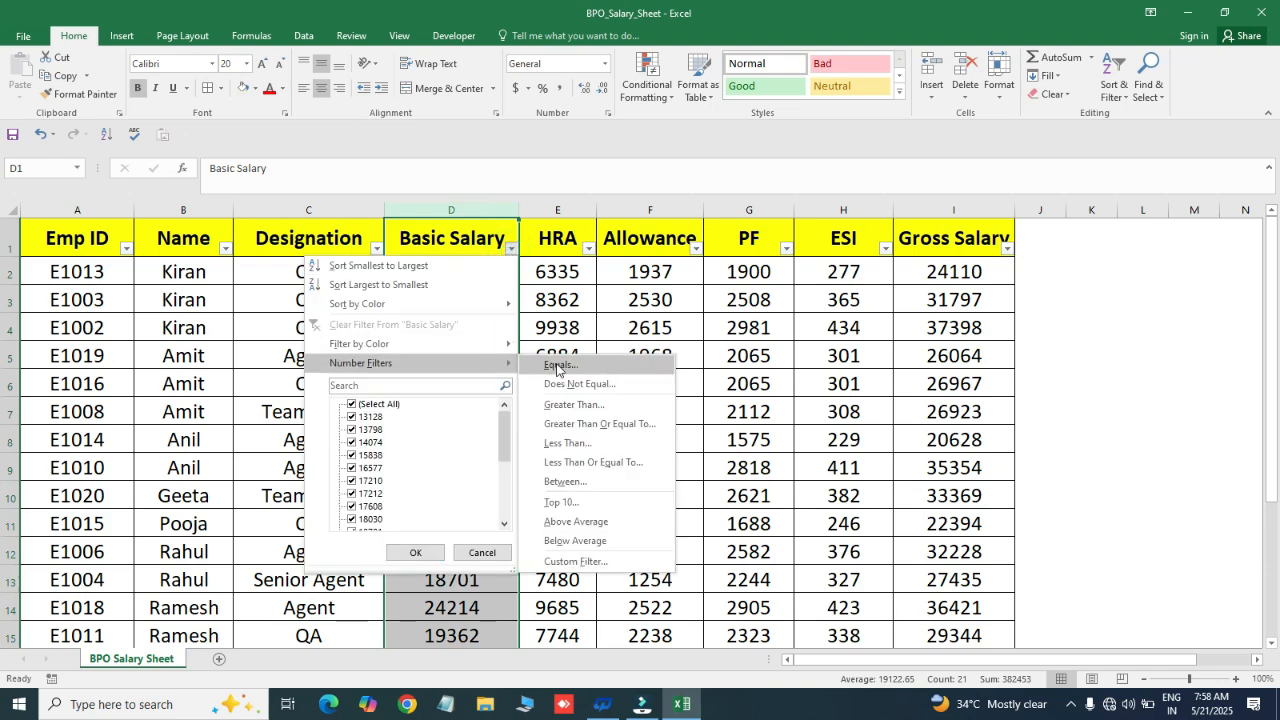
pyautogui.click(555, 368)
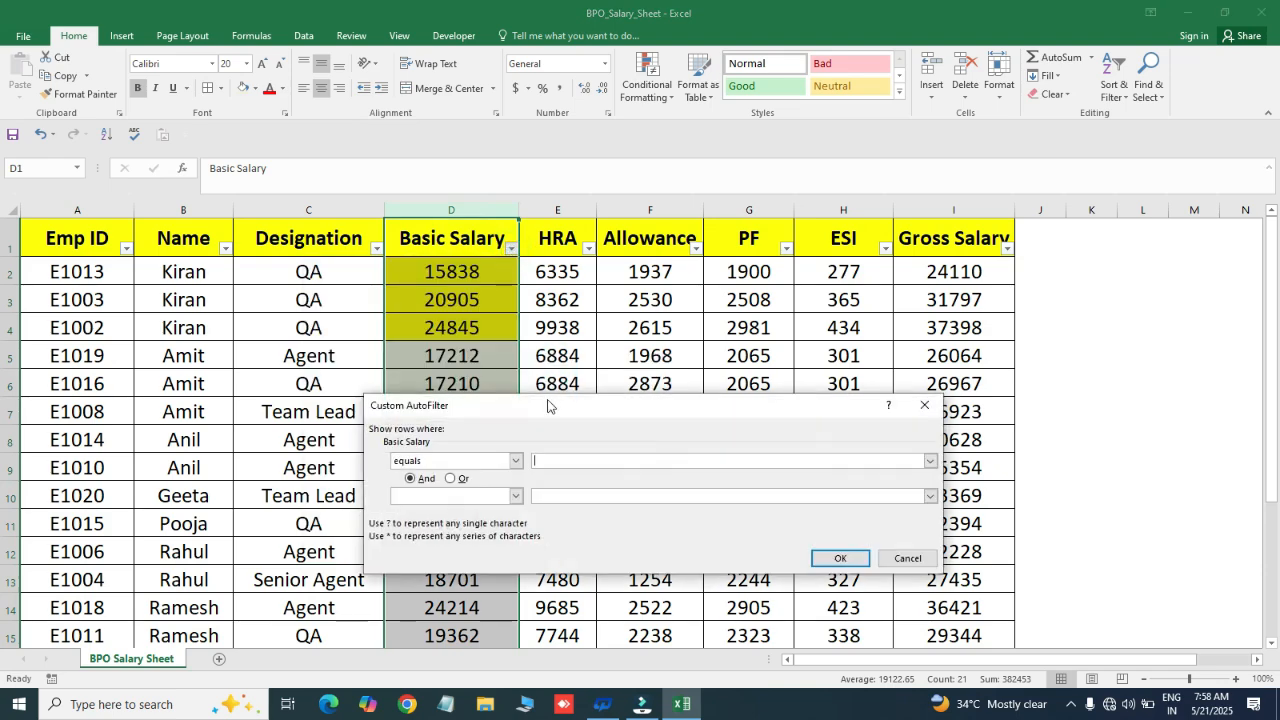
pyautogui.moveTo(547, 405); pyautogui.dragTo(732, 306)
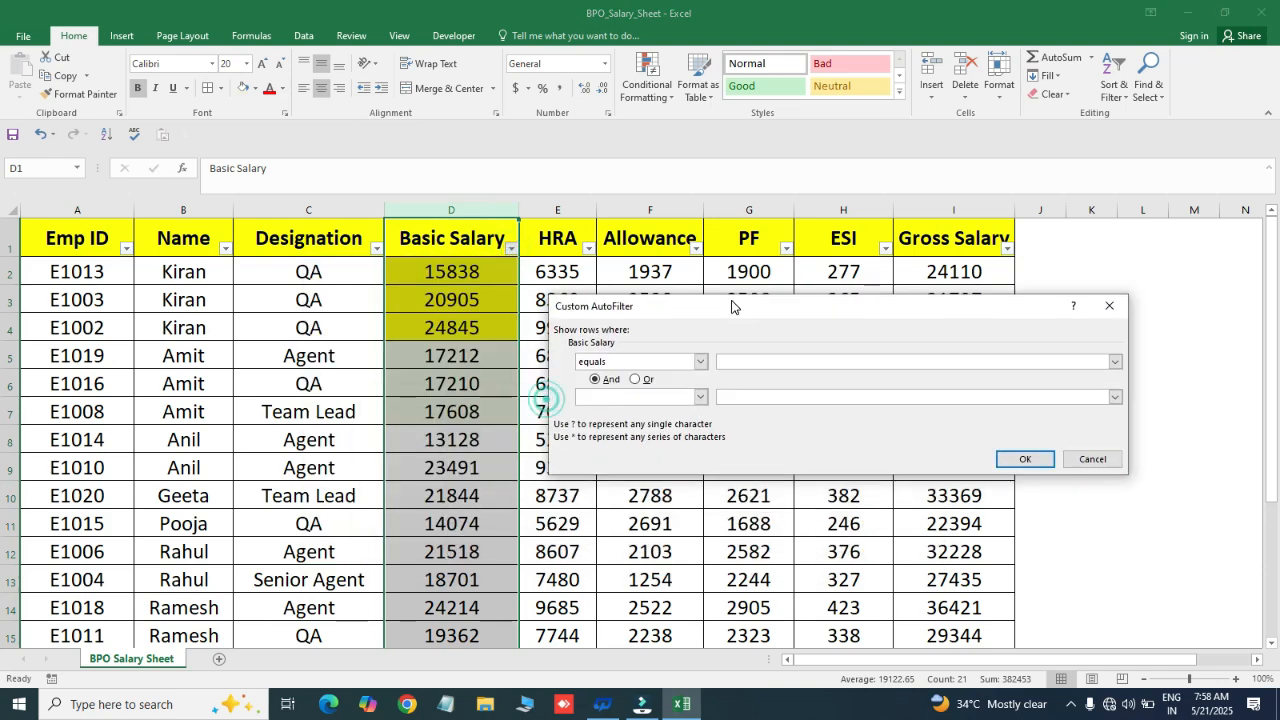
pyautogui.click(743, 365)
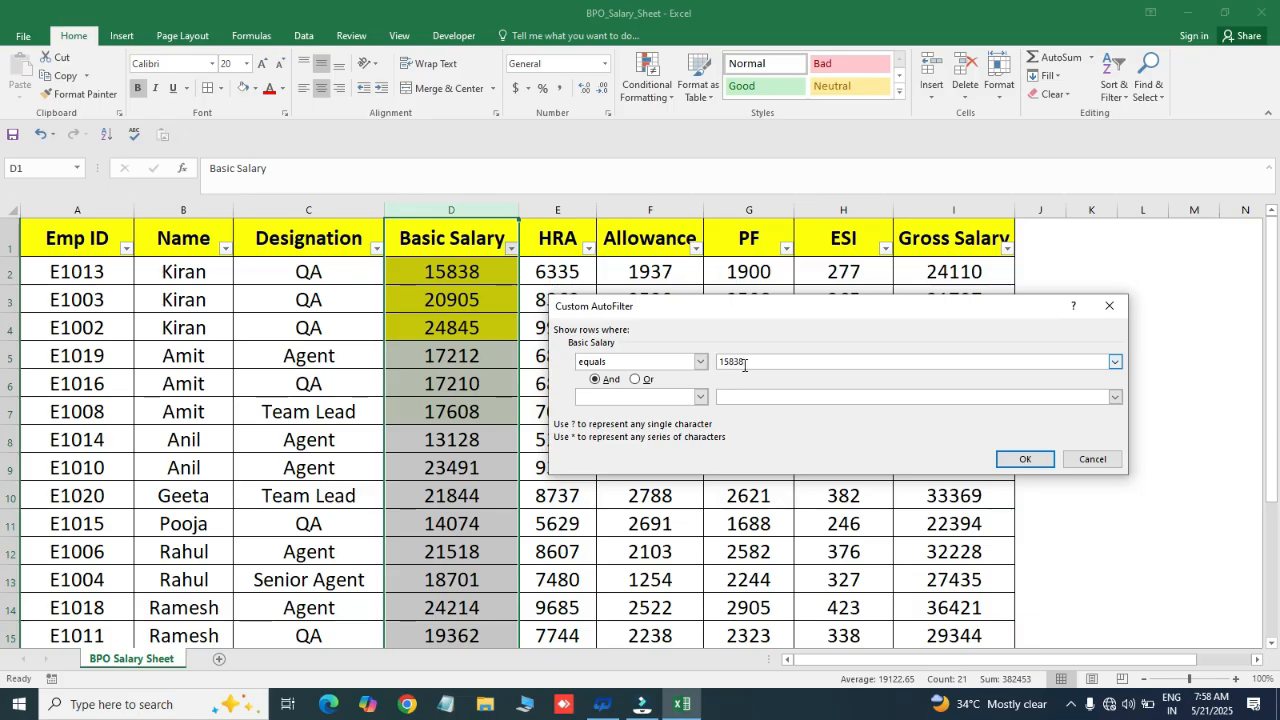
pyautogui.click(1030, 460)
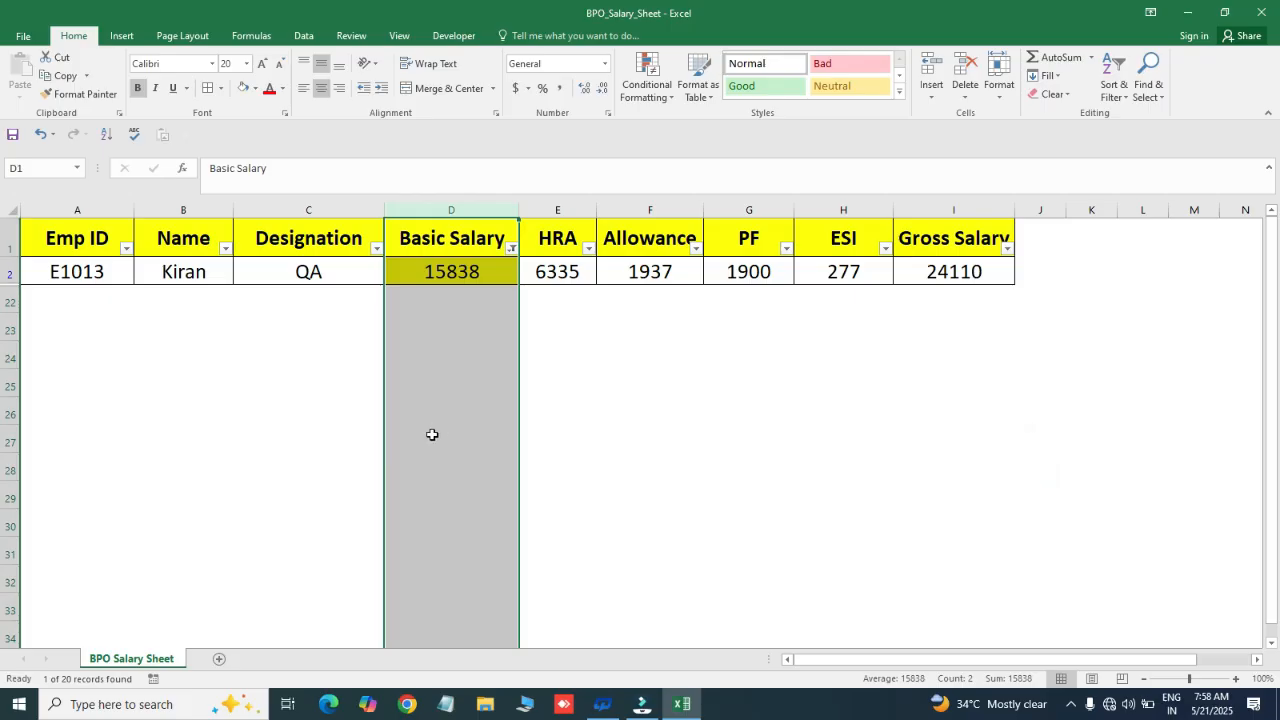
pyautogui.hotkey('ctrl', 'z')
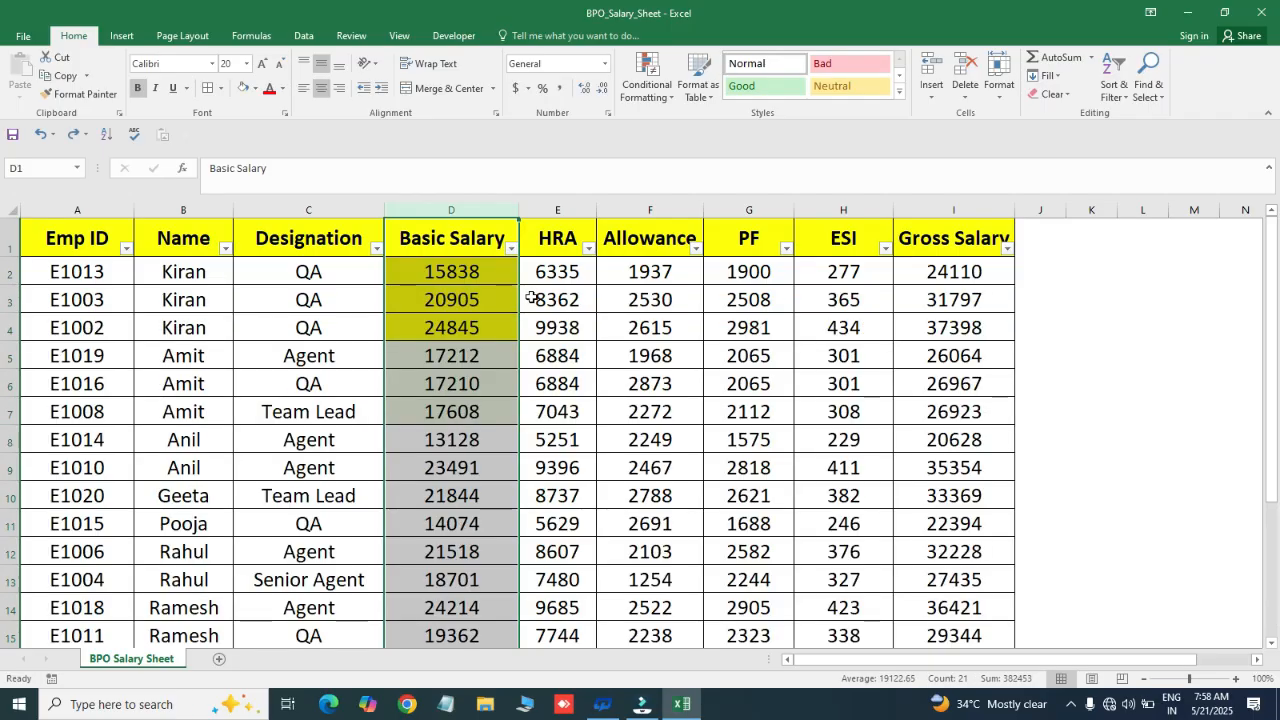
# Filter the Basic Salary column with a number filter for values greater than 17000
pyautogui.click(511, 249)
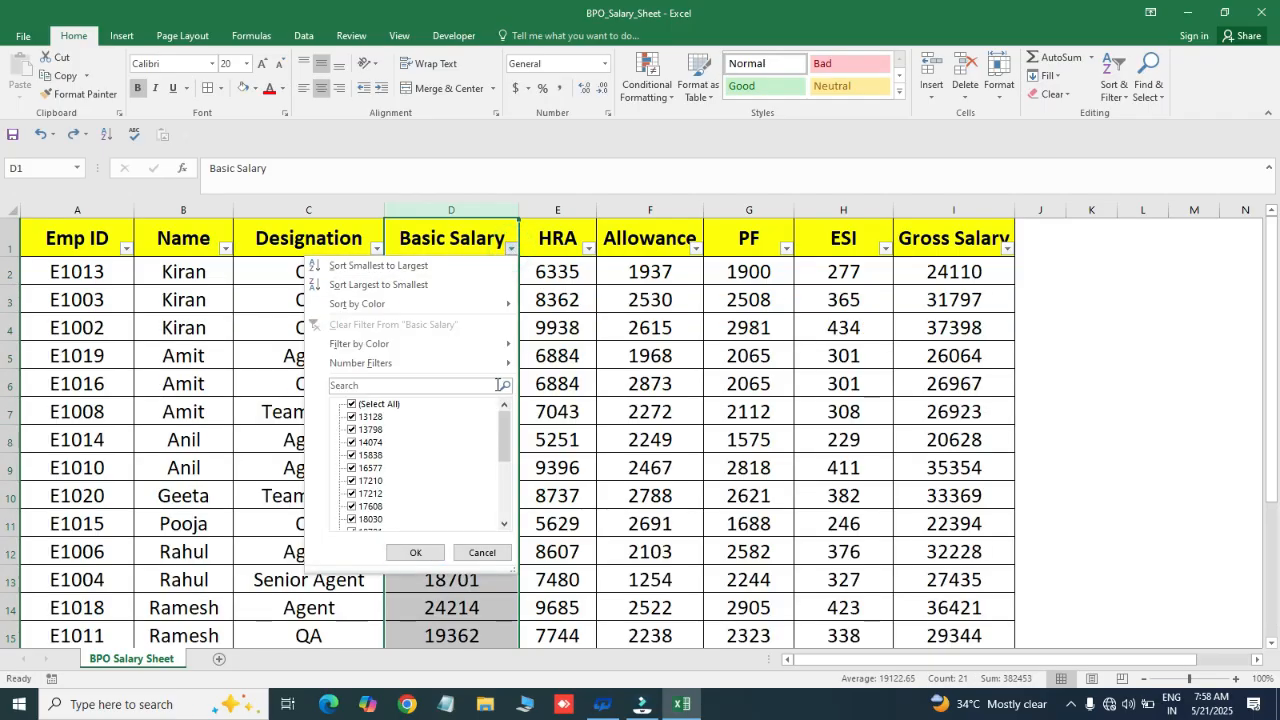
pyautogui.click(489, 367)
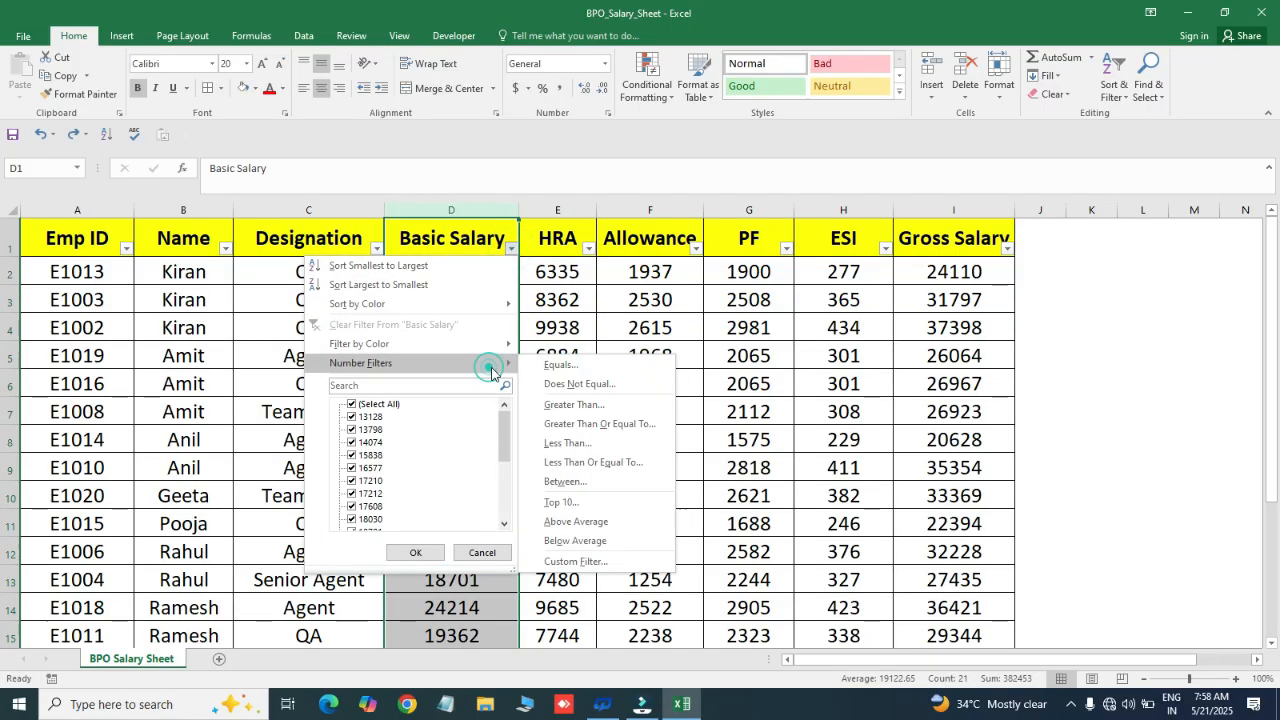
pyautogui.click(596, 410)
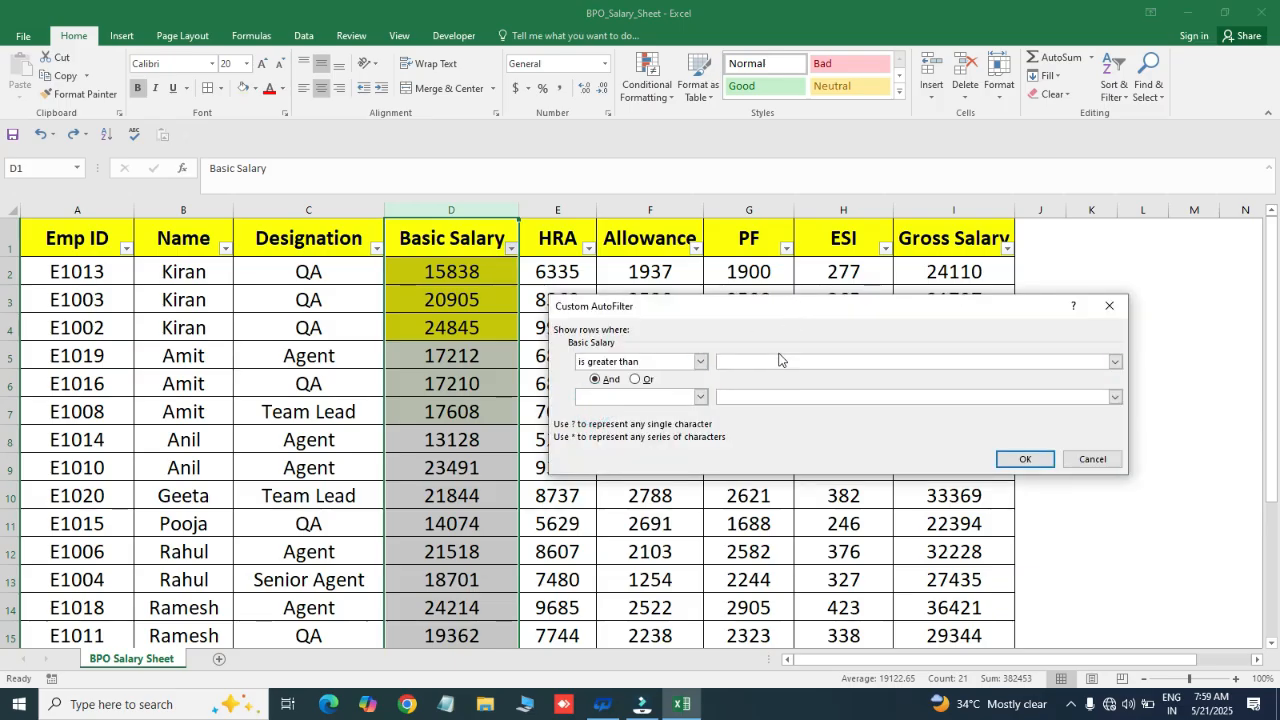
pyautogui.write('17000')
pyautogui.press('Return')
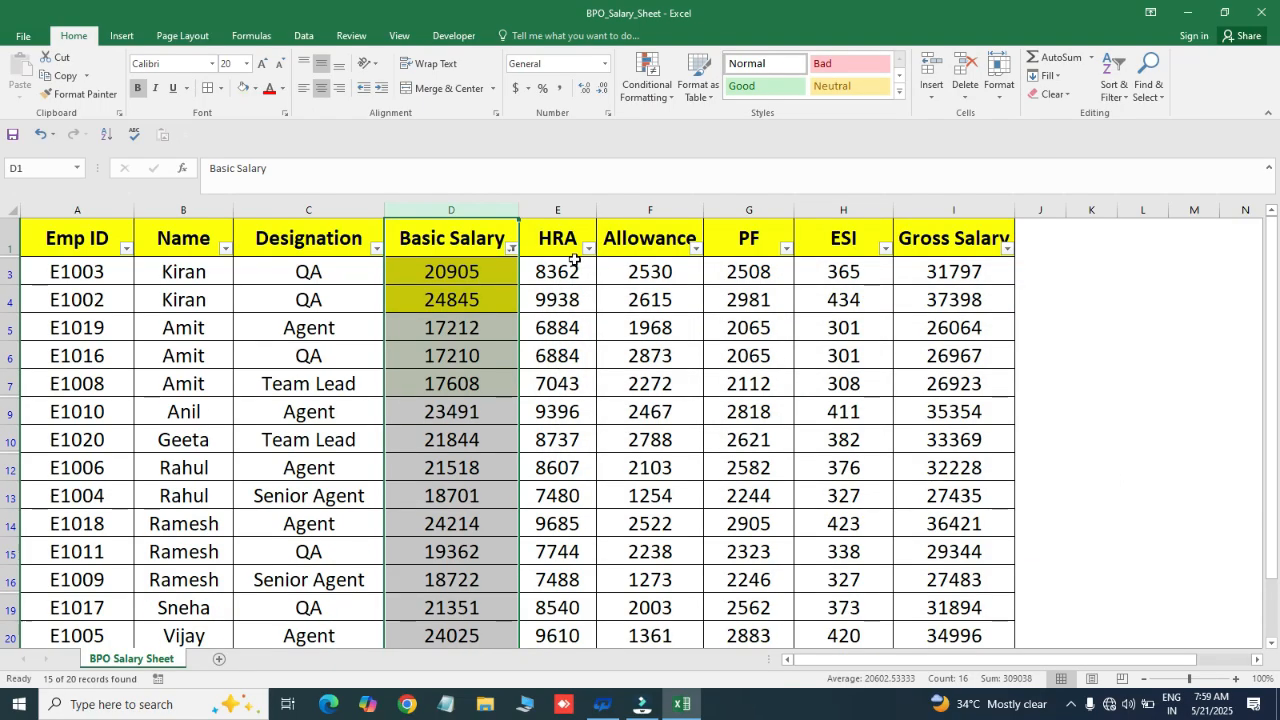
# Add an And condition of less than 20000 to the Basic Salary number filter, and select the filtered salaries
pyautogui.click(511, 249)
pyautogui.click(465, 355)
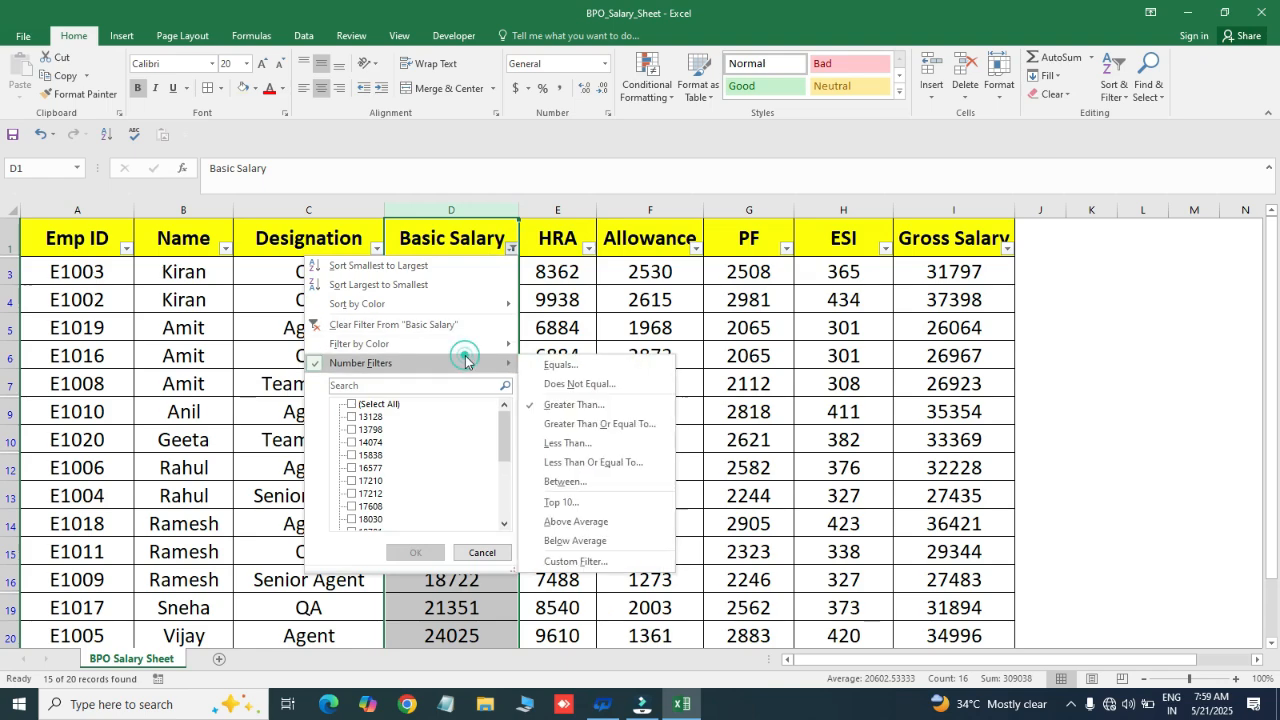
pyautogui.click(573, 404)
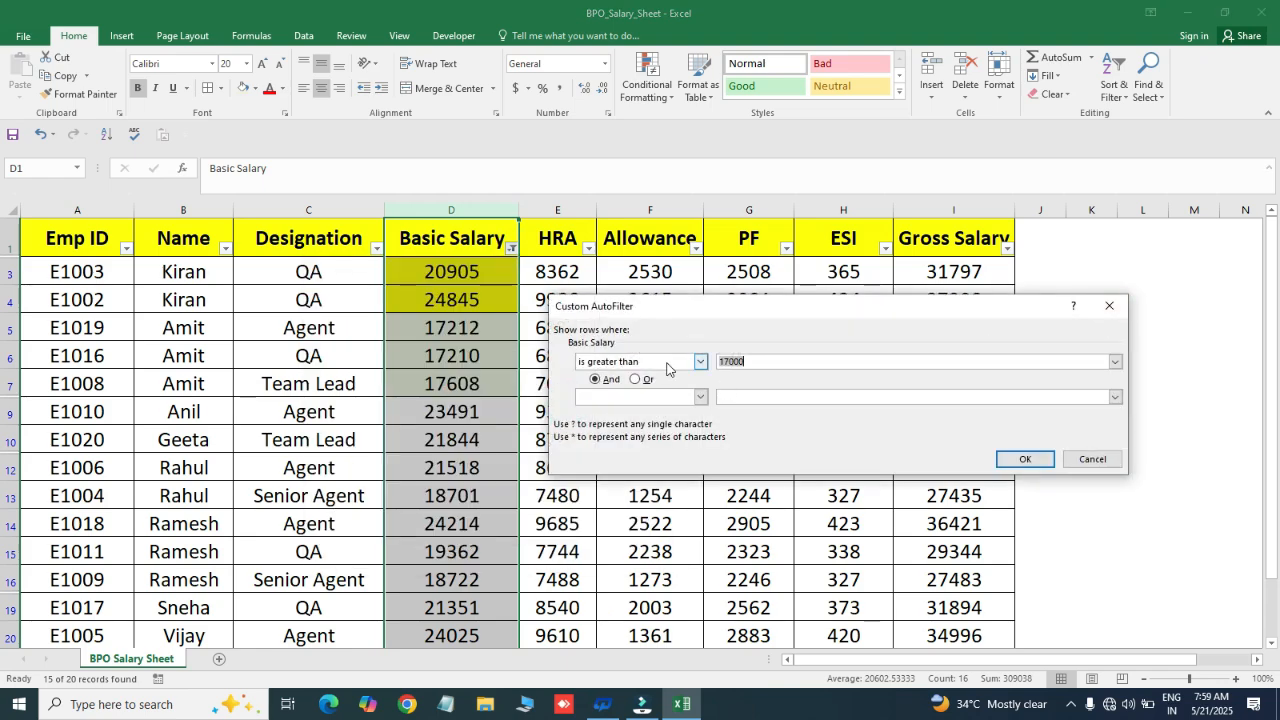
pyautogui.click(701, 397)
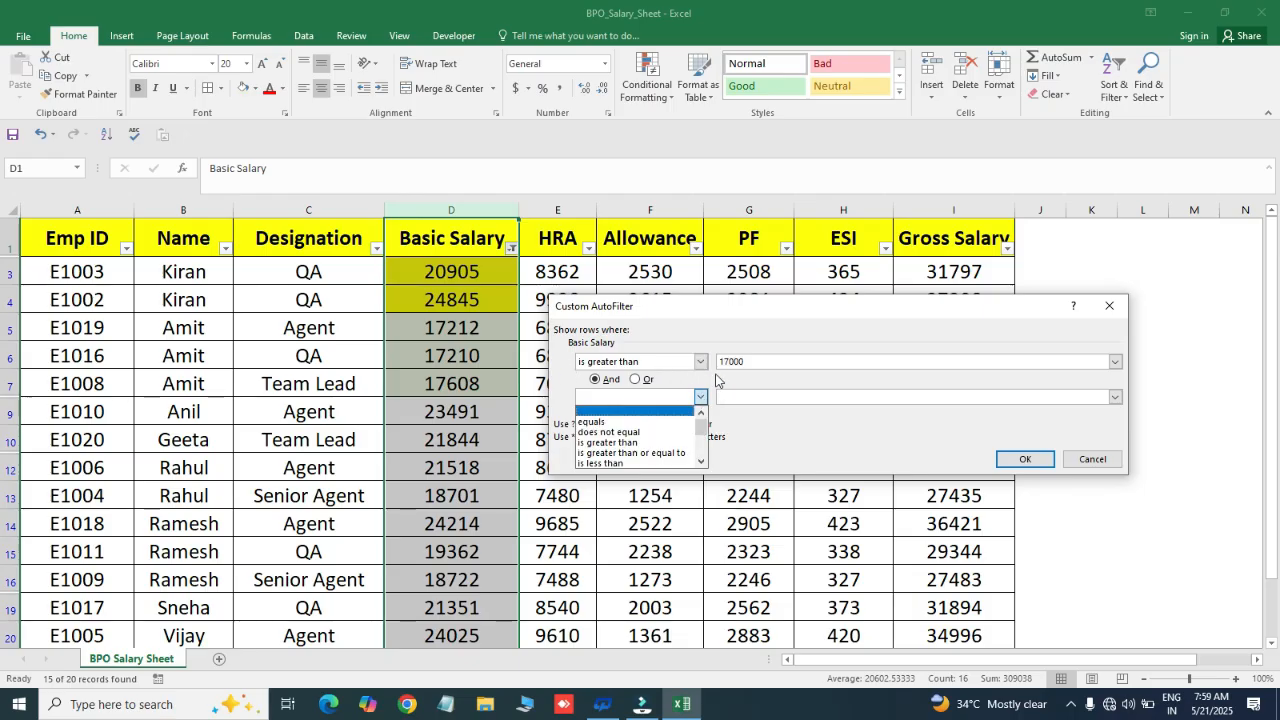
pyautogui.click(624, 443)
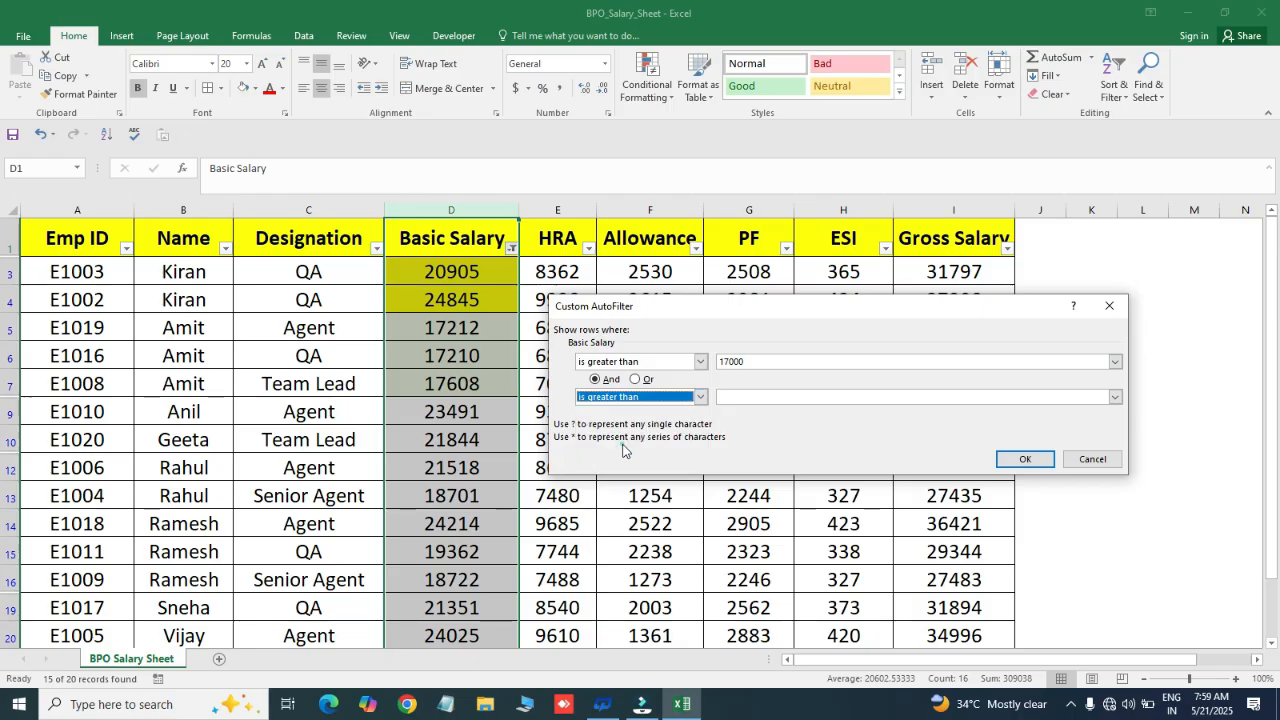
pyautogui.click(699, 398)
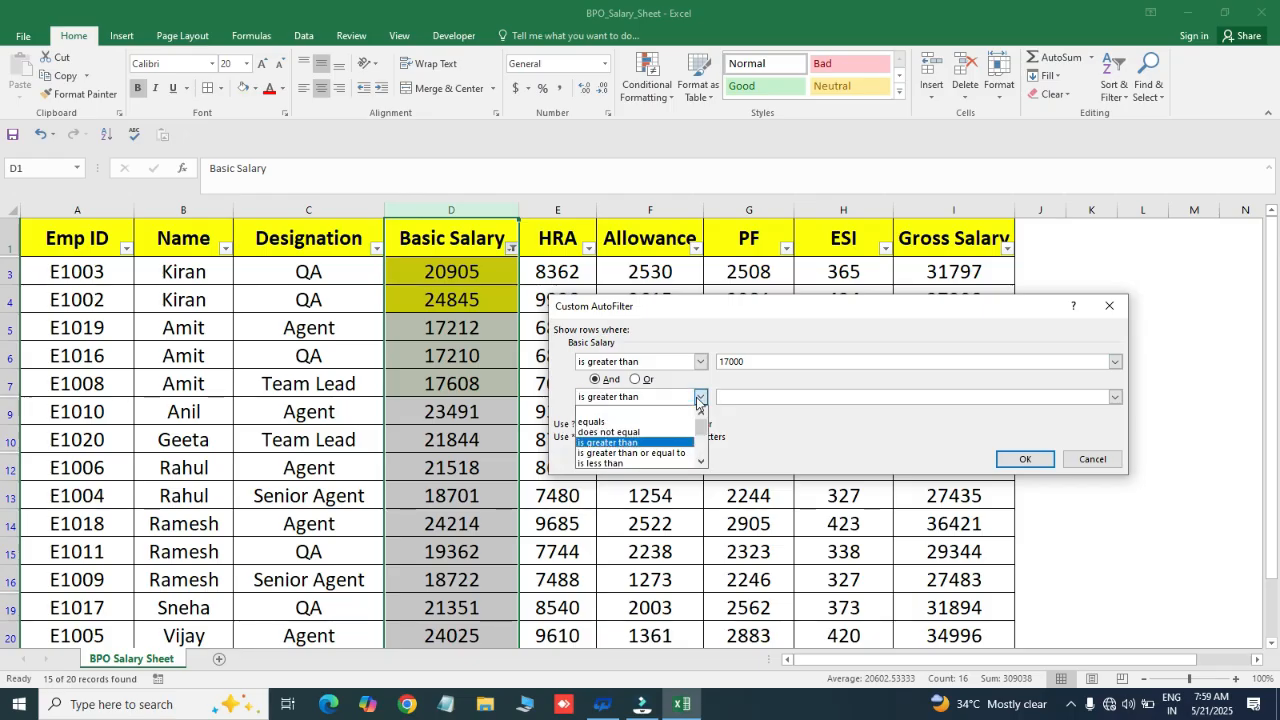
pyautogui.click(629, 464)
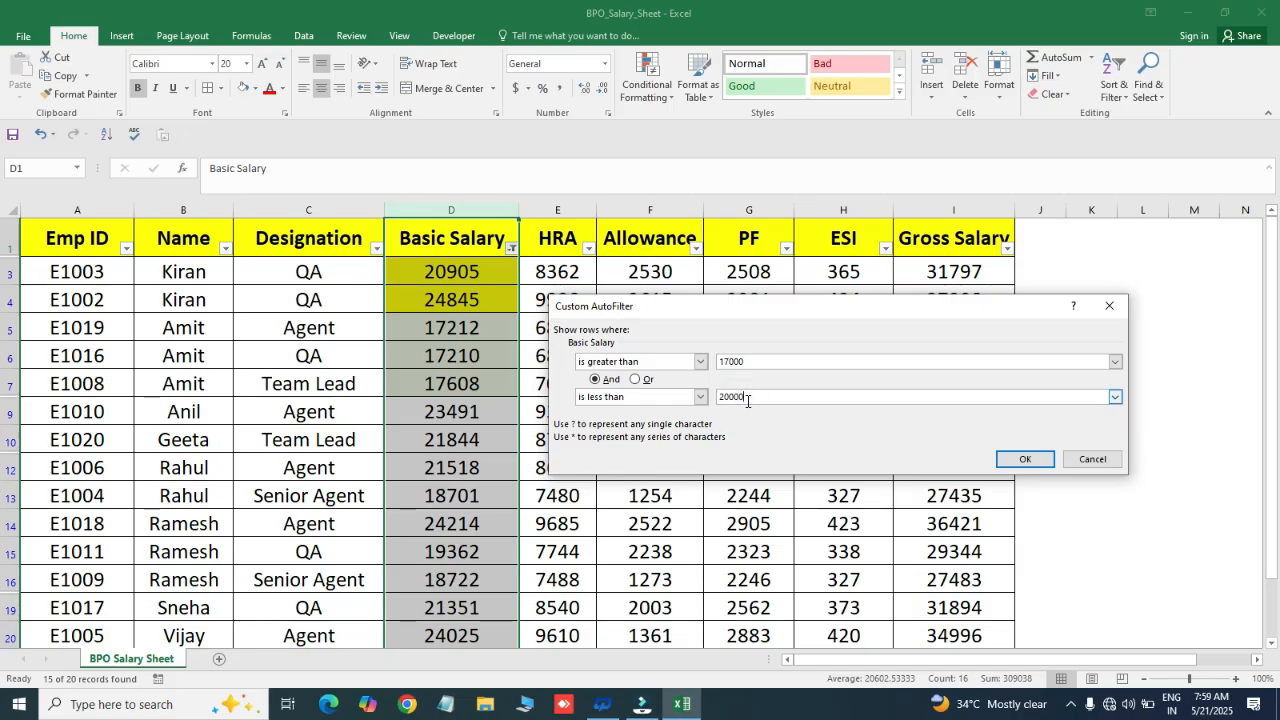
pyautogui.click(1024, 460)
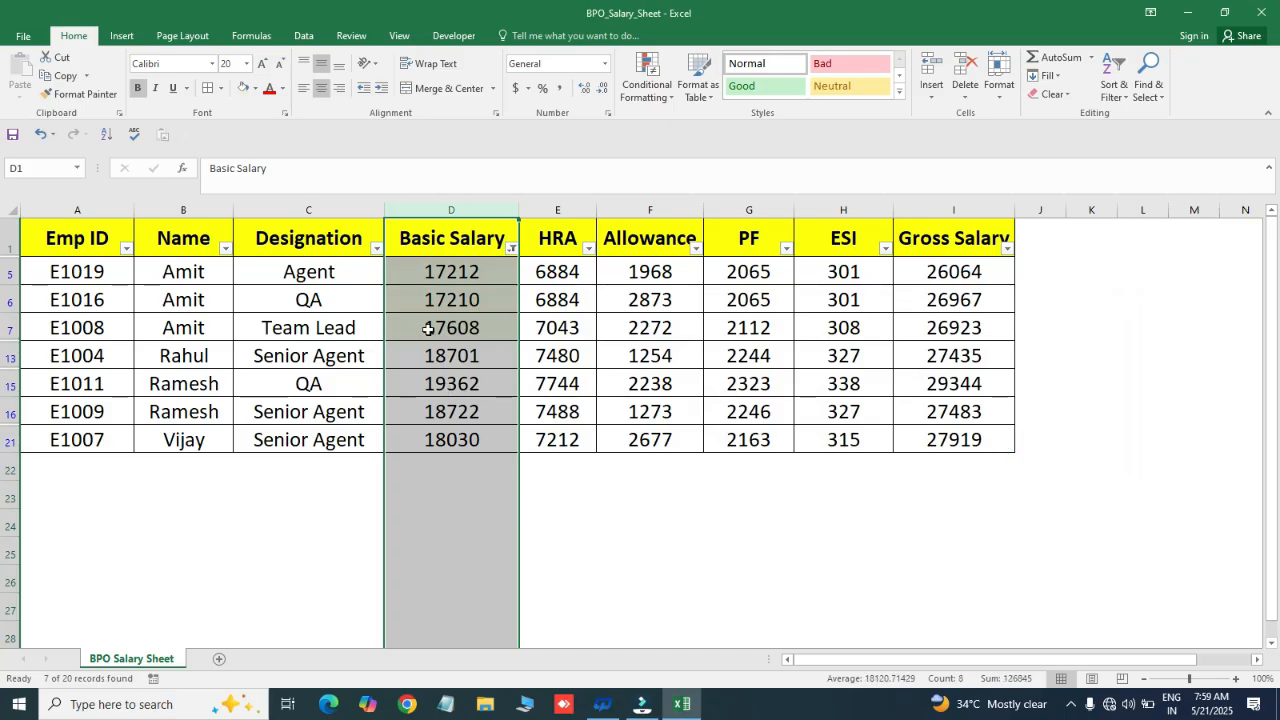
pyautogui.moveTo(423, 279); pyautogui.dragTo(425, 439)
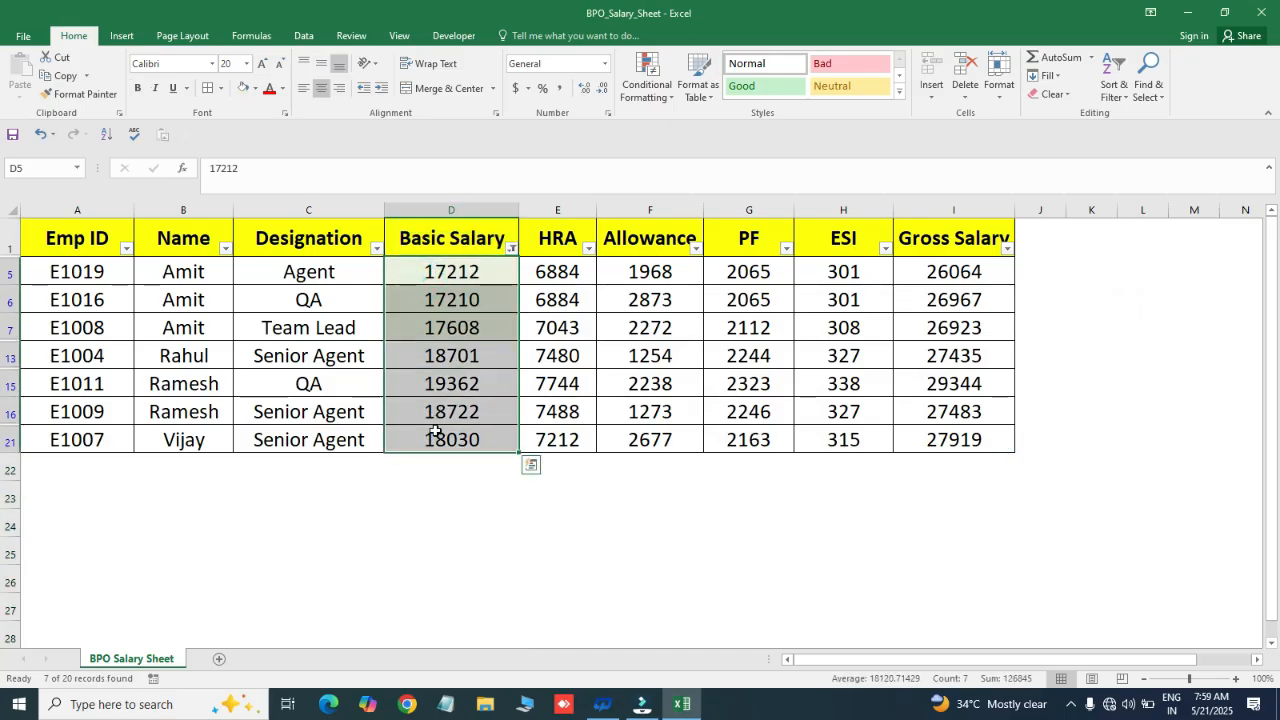
# Turn off filtering for the sheet, starting from the Basic Salary header
pyautogui.click(512, 248)
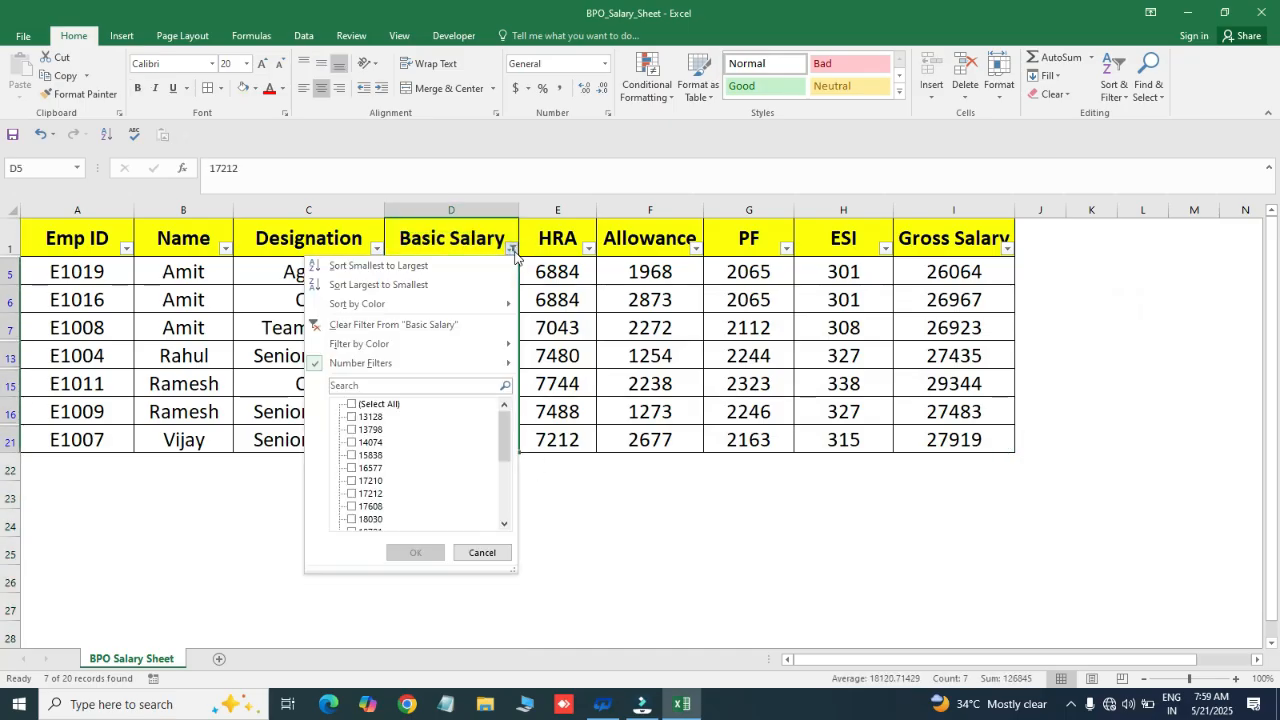
pyautogui.moveTo(435, 362)
pyautogui.click(600, 306)
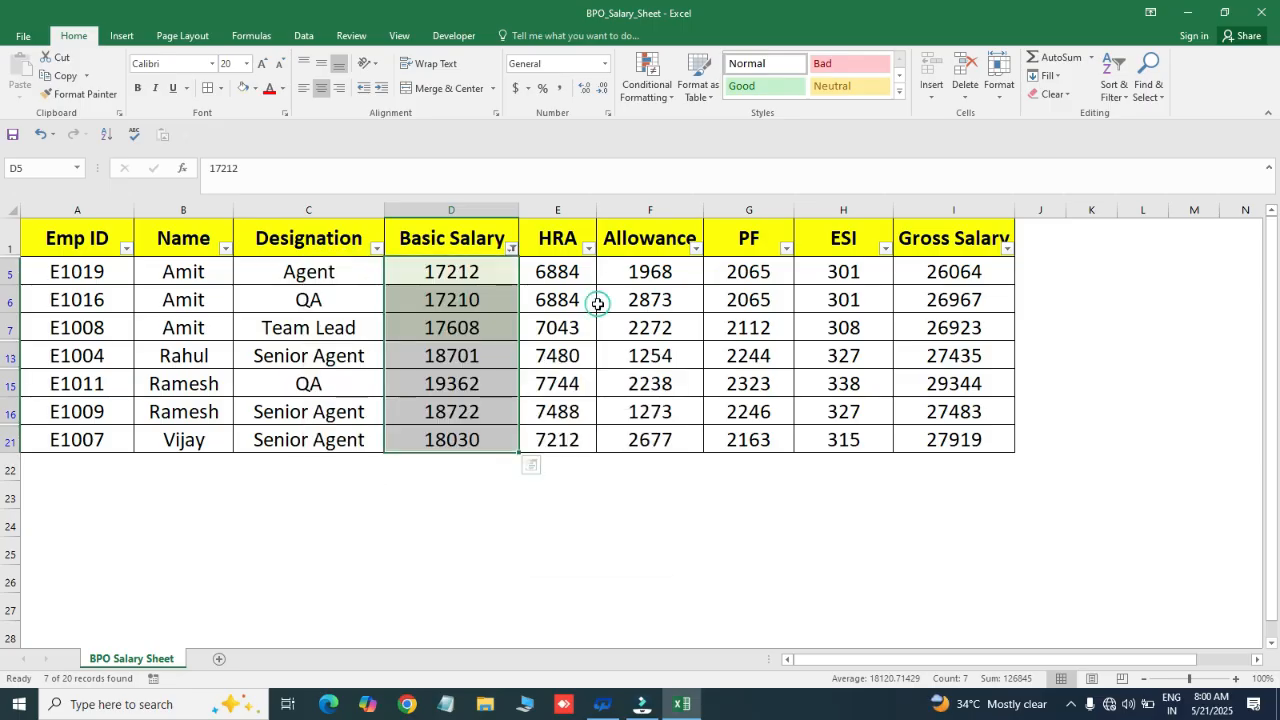
pyautogui.click(452, 250)
pyautogui.hotkey('ctrl', 'shift', 'l')
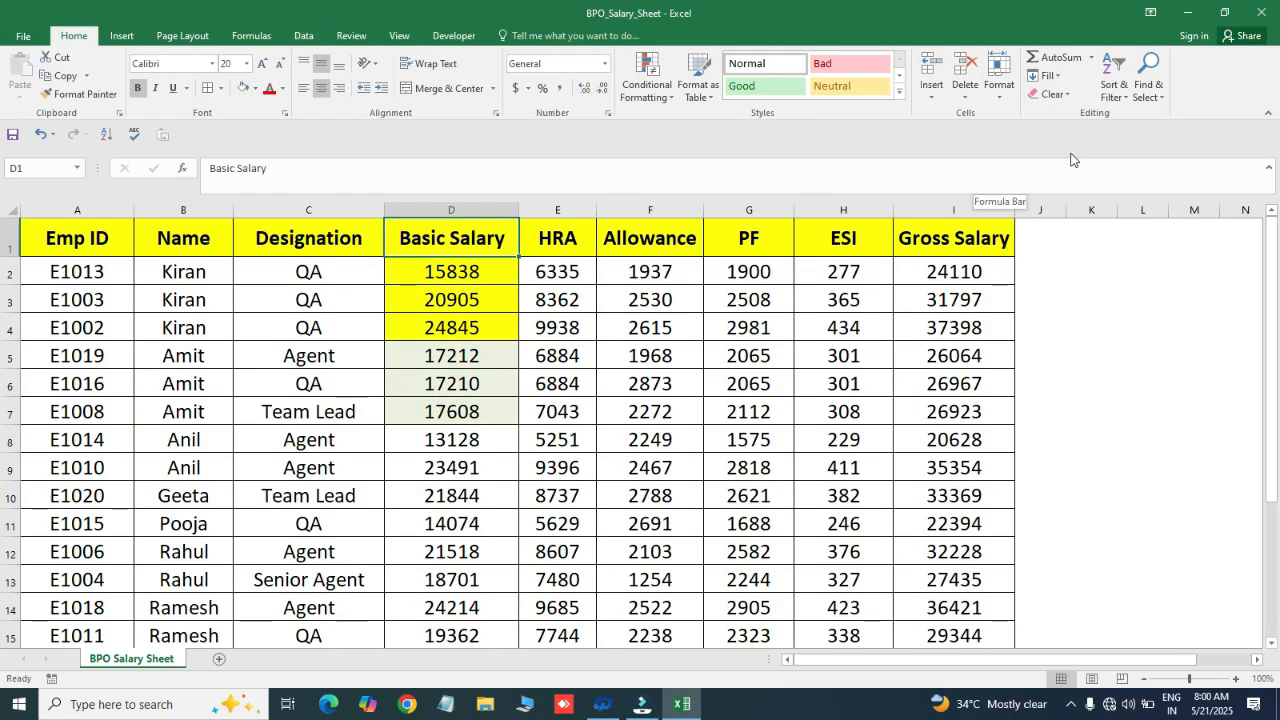
# Turn on filtering for the Designation through PF columns only
pyautogui.click(1114, 92)
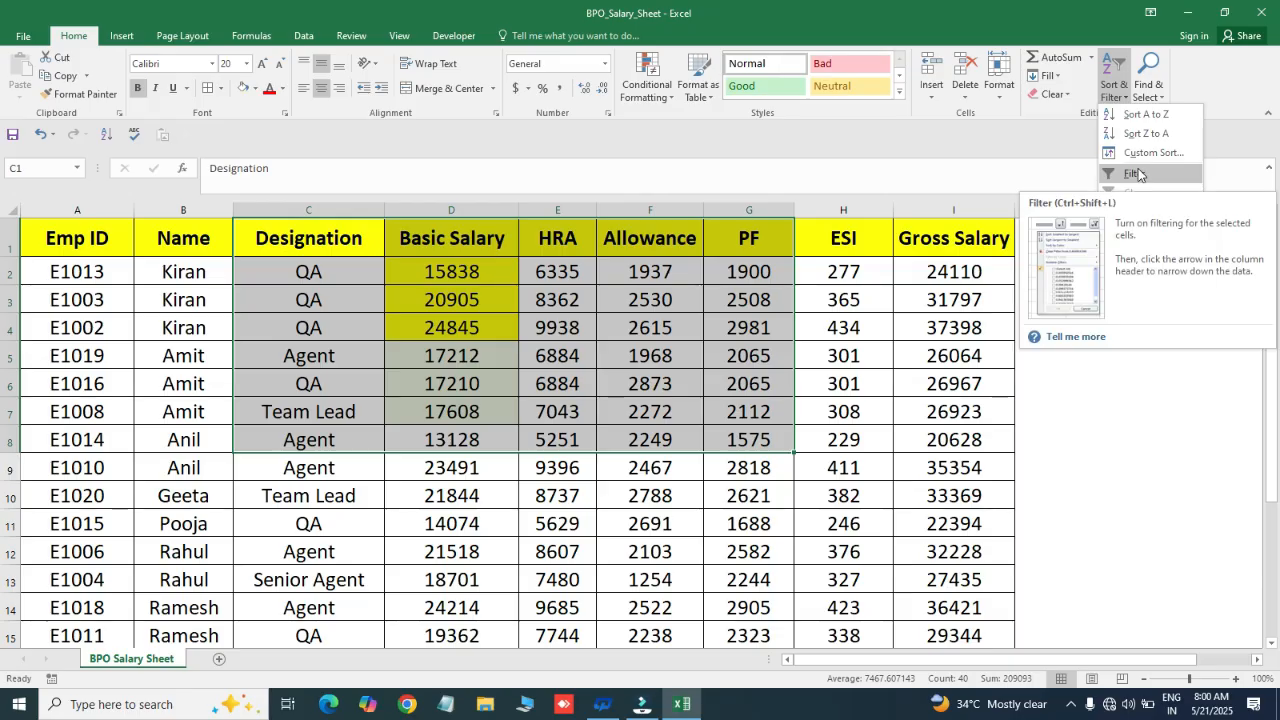
pyautogui.click(1138, 175)
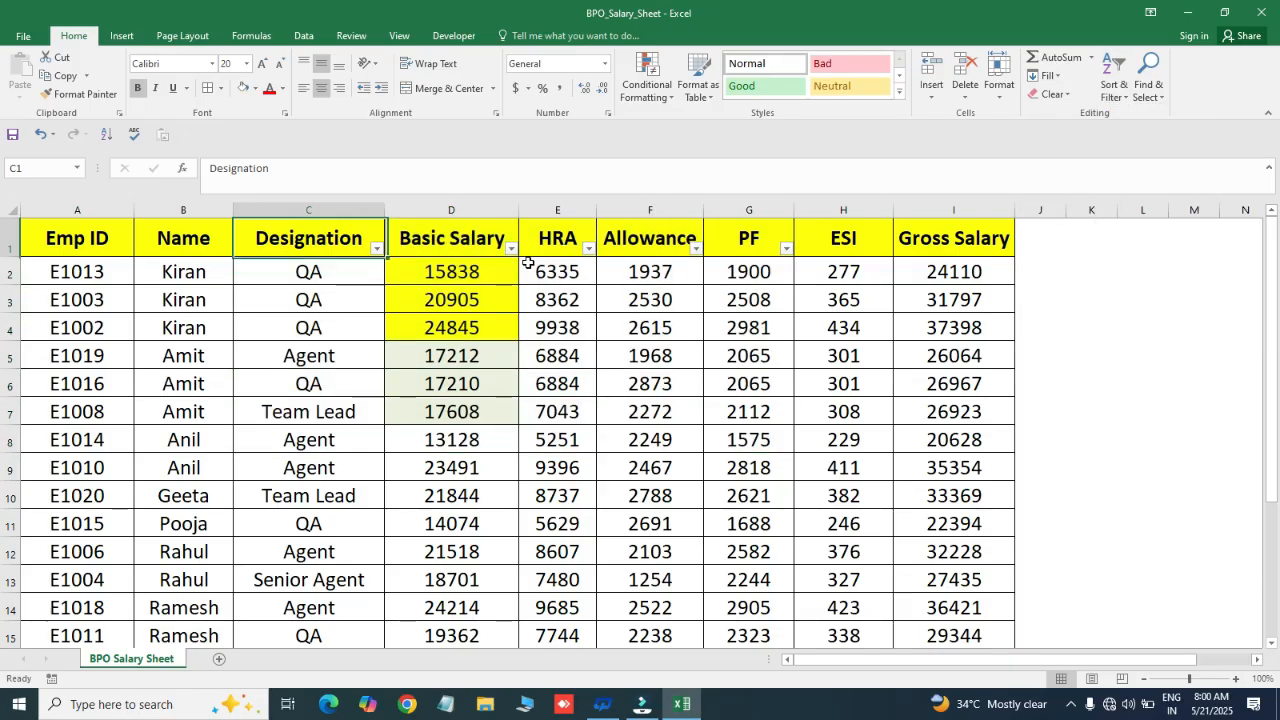
pyautogui.press('Down')
pyautogui.press('alt')
pyautogui.press('Escape')
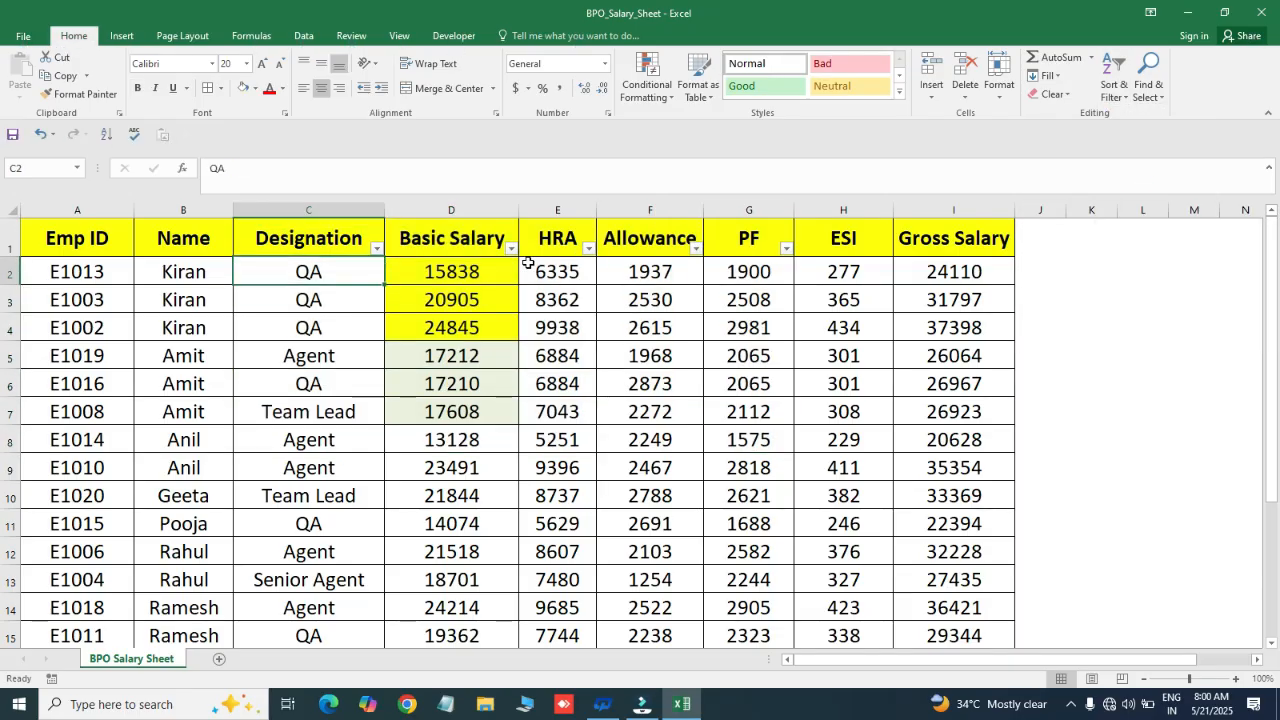
# Filter the Designation column to show only Agent and QA
pyautogui.press('Up')
pyautogui.hotkey('alt', 'Down')
pyautogui.press('Tab')
pyautogui.press('space')
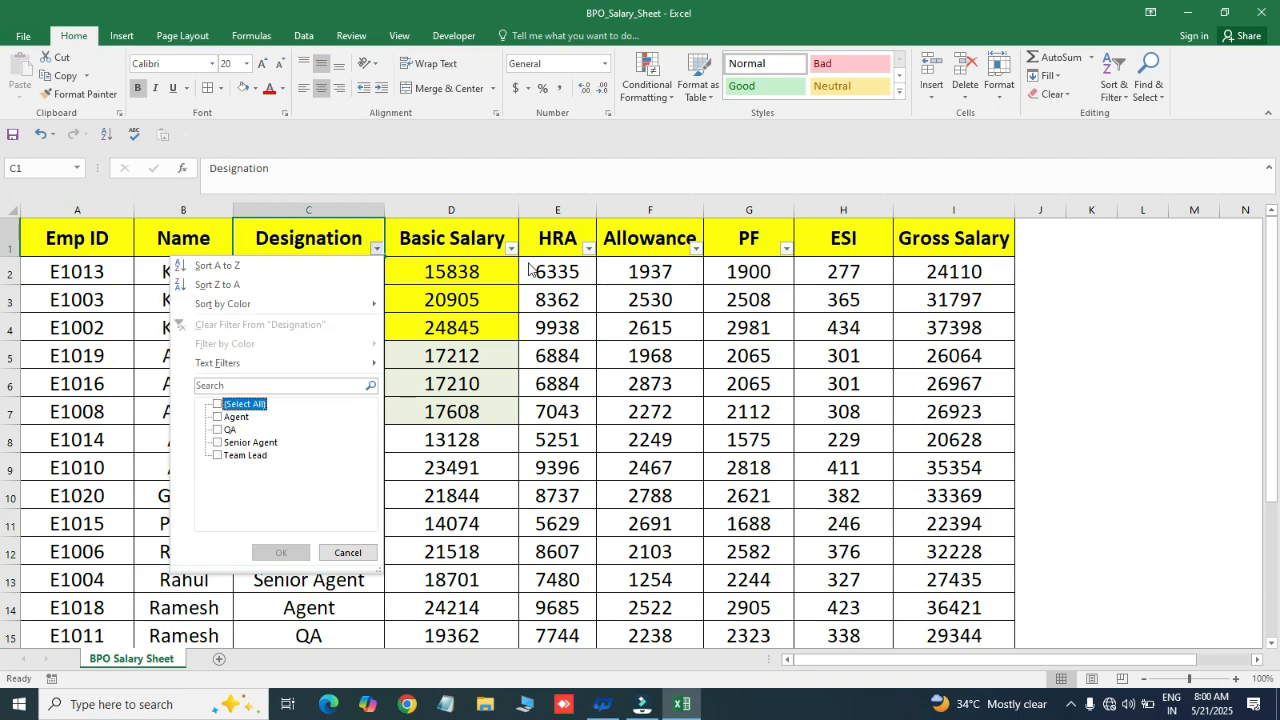
pyautogui.press('Down')
pyautogui.press('space')
pyautogui.press('Down')
pyautogui.press('space')
pyautogui.press('Return')
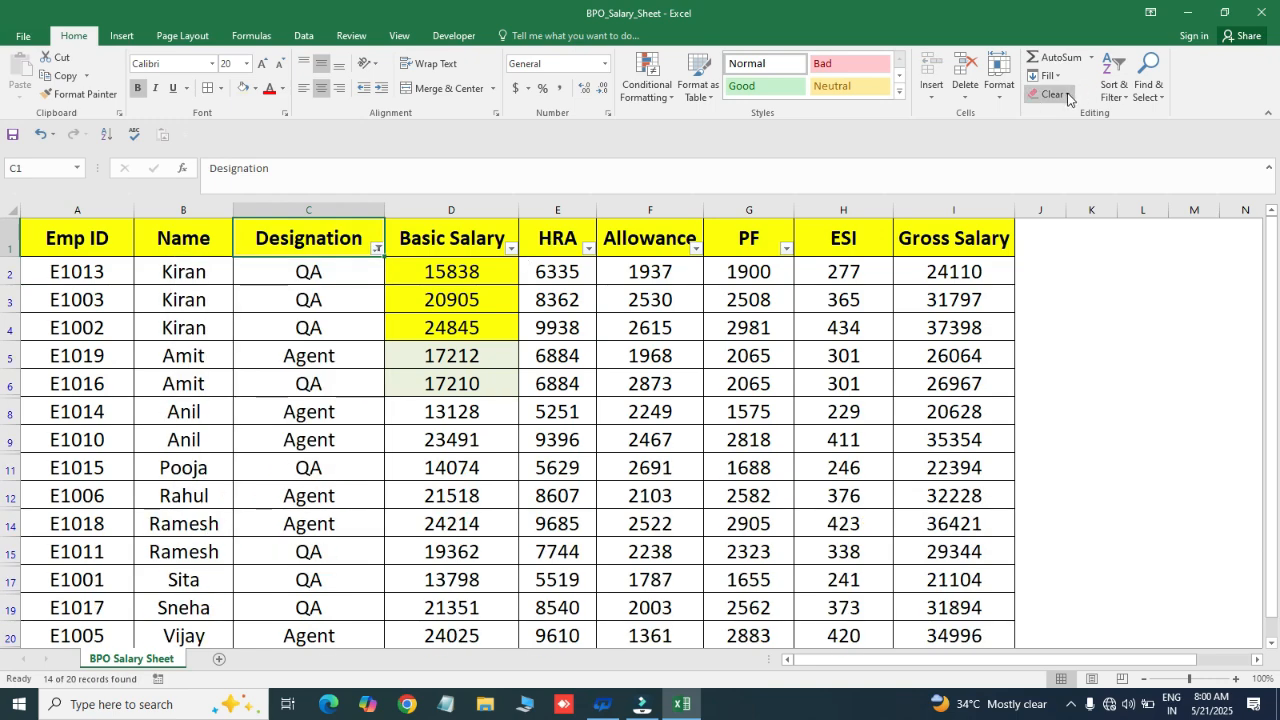
# Clear the Designation filter and turn off filtering for the Designation through PF columns
pyautogui.click(1120, 100)
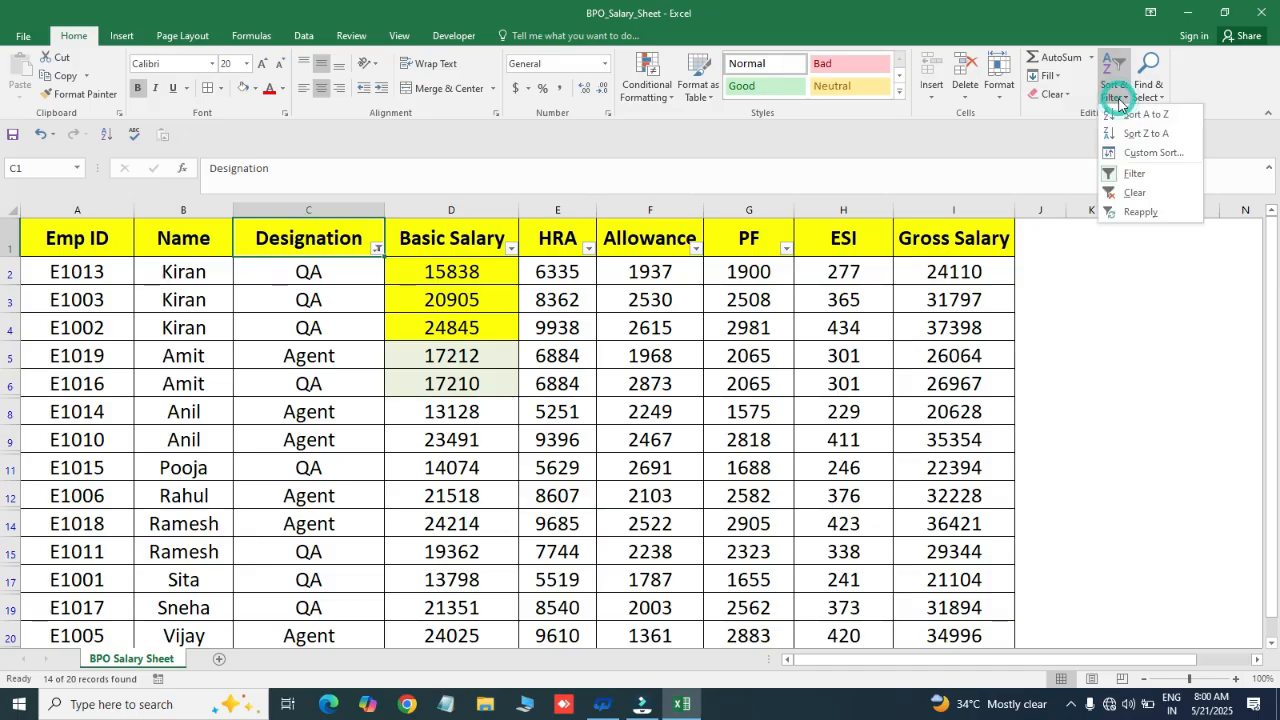
pyautogui.click(1128, 196)
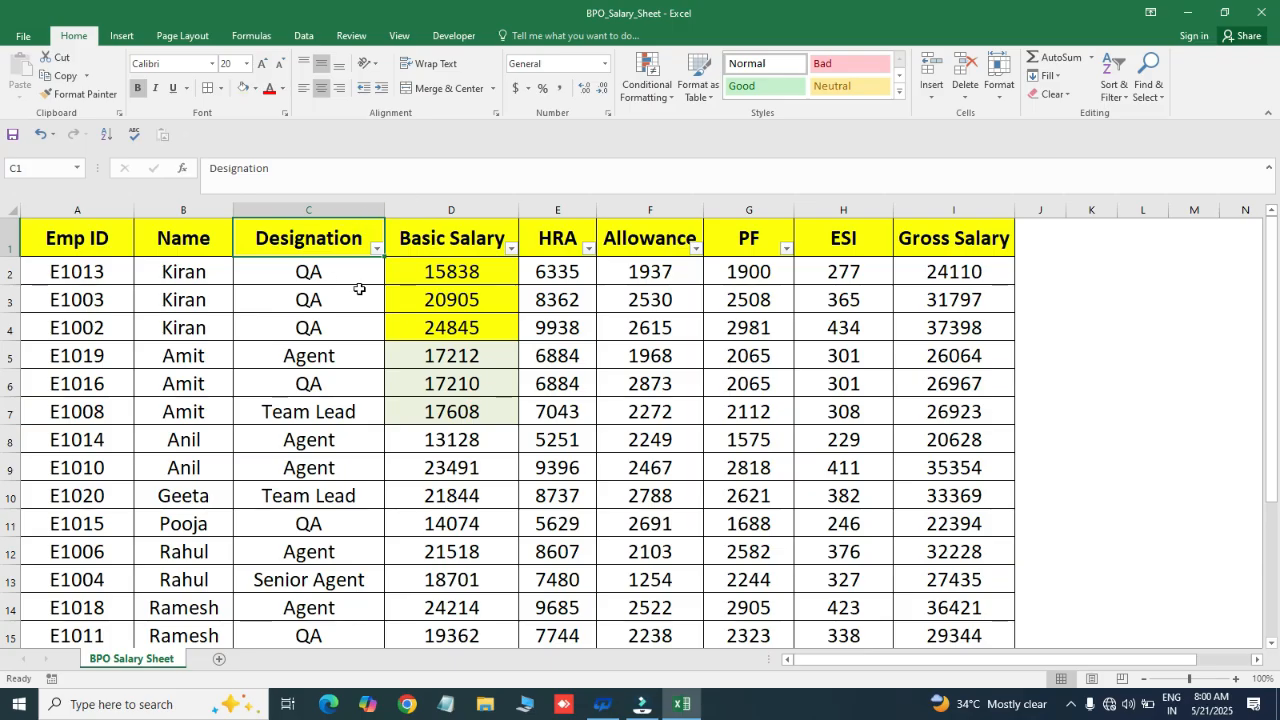
pyautogui.click(1071, 94)
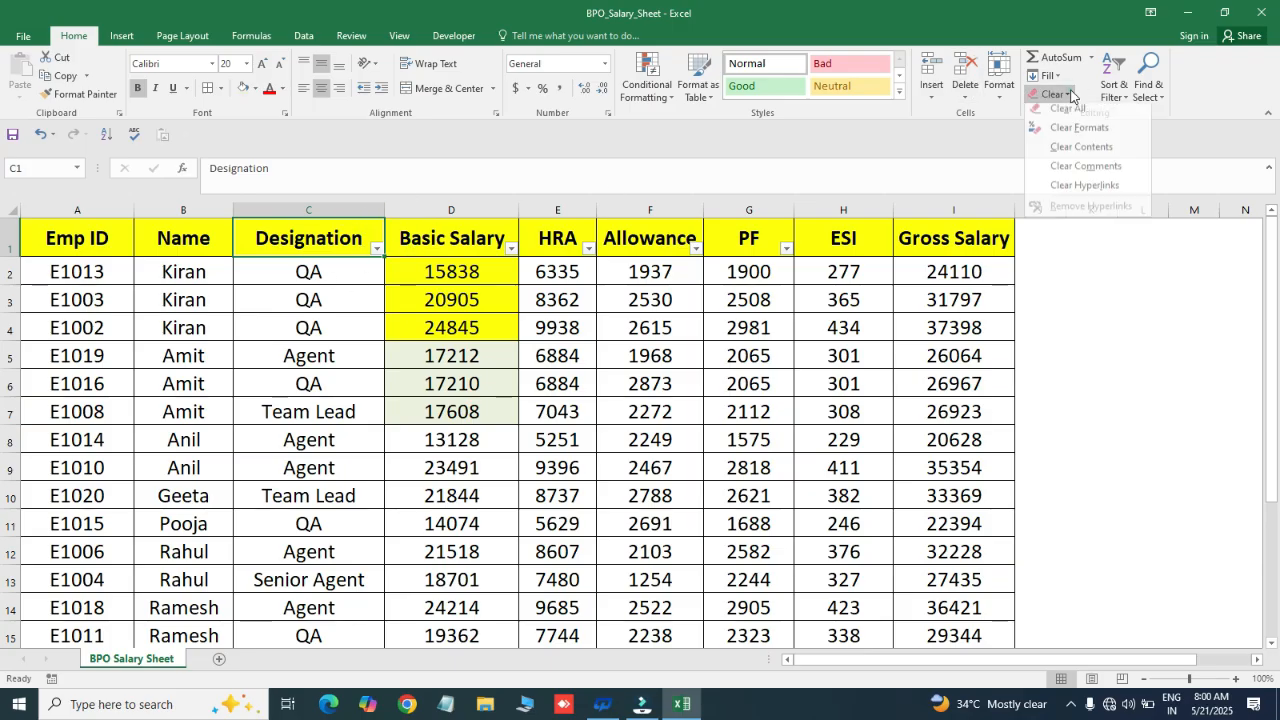
pyautogui.click(1116, 100)
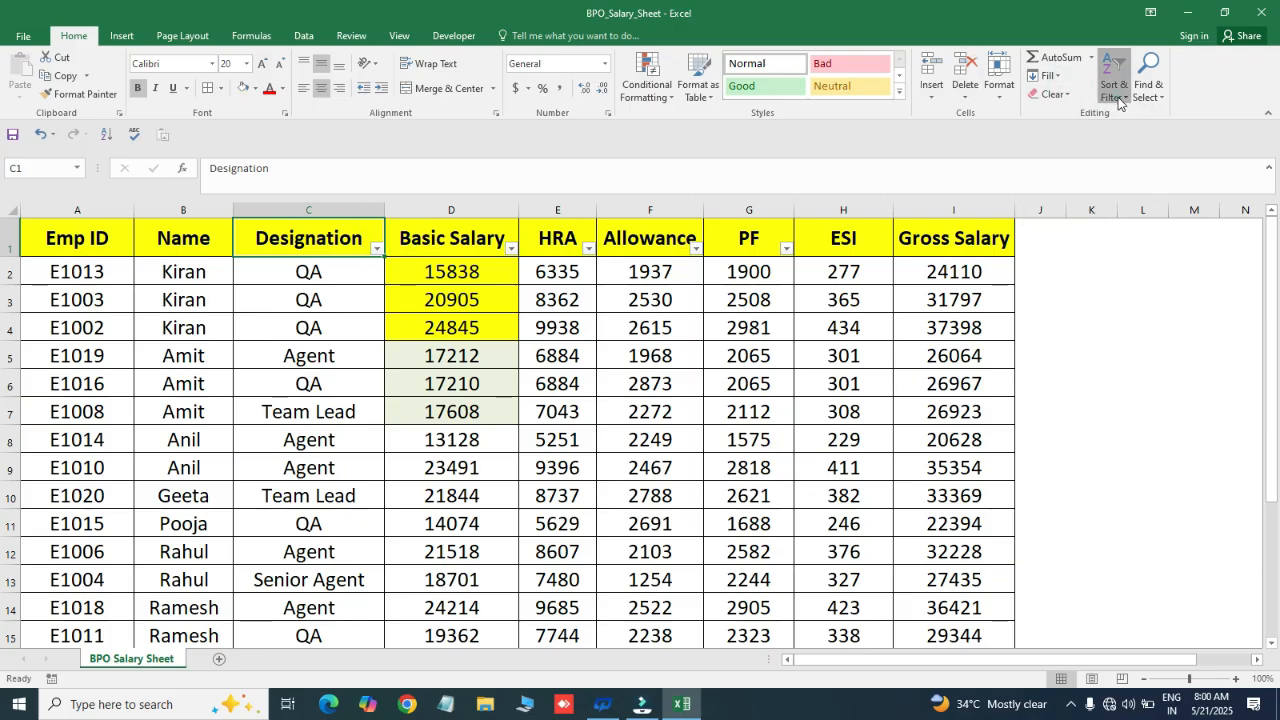
pyautogui.click(1115, 98)
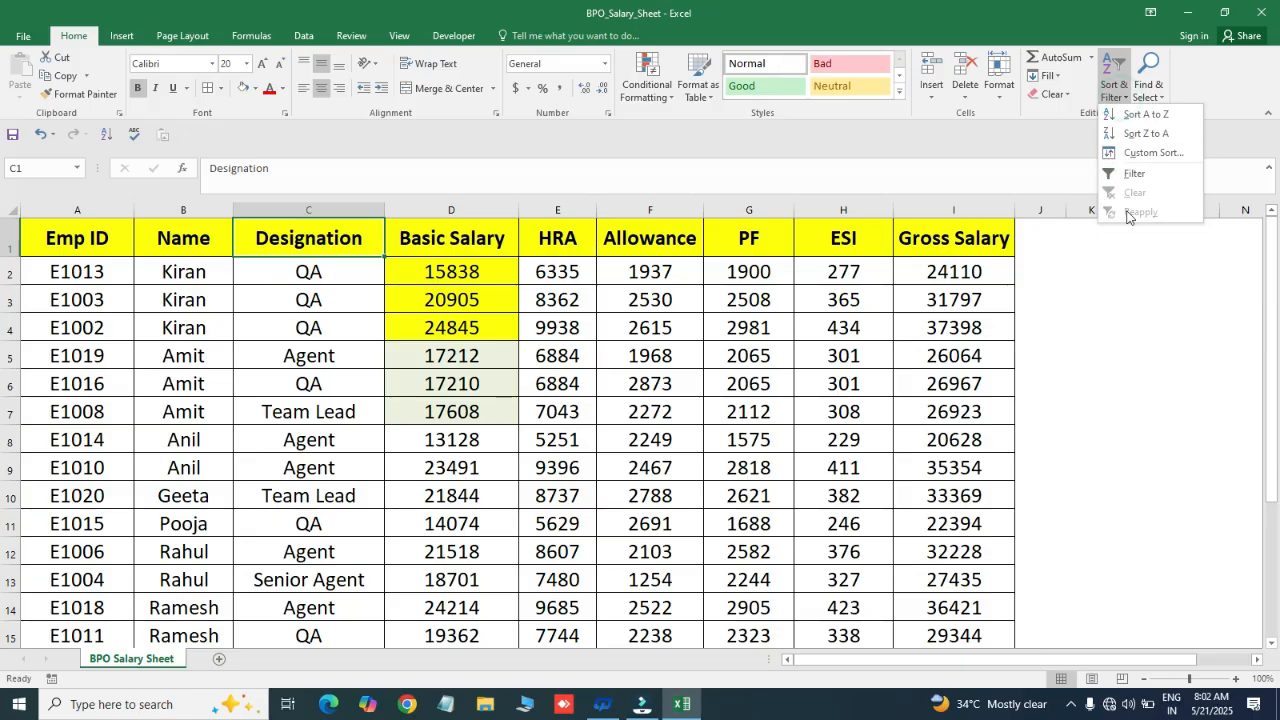
# Select the Name column and find each occurrence of the employee name held in rows 5 to 7
pyautogui.click(1162, 97)
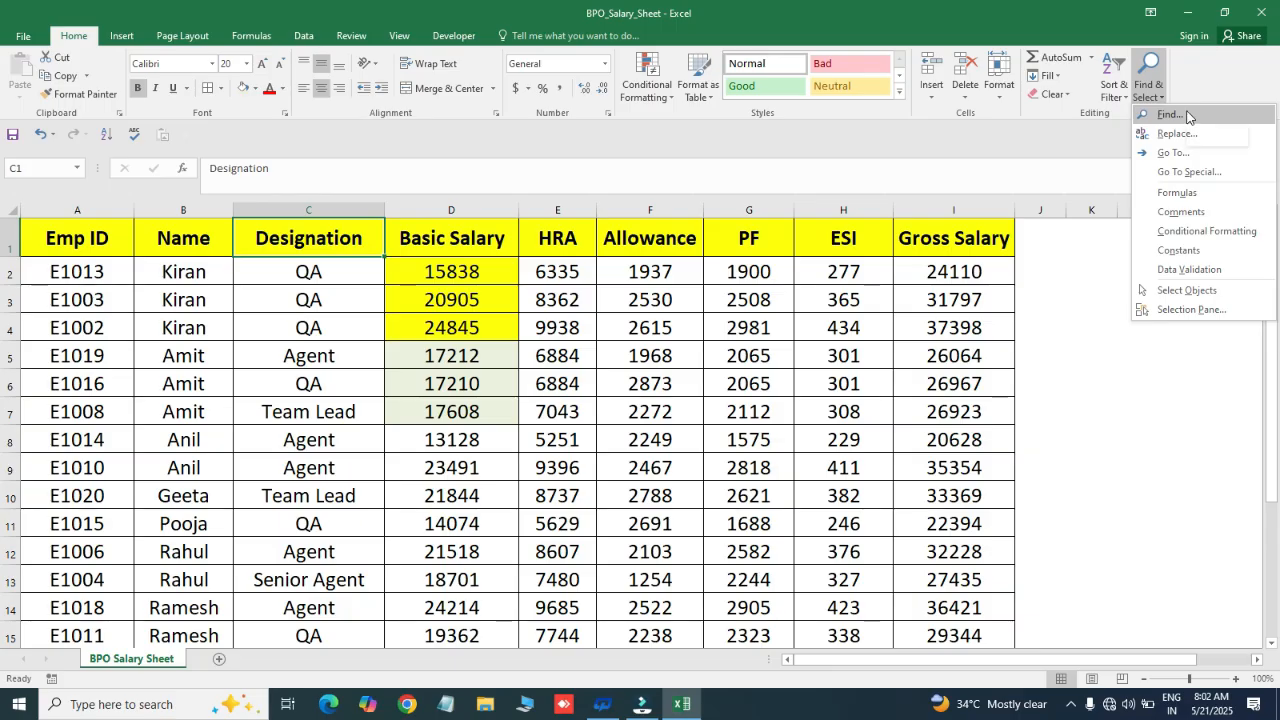
pyautogui.click(381, 279)
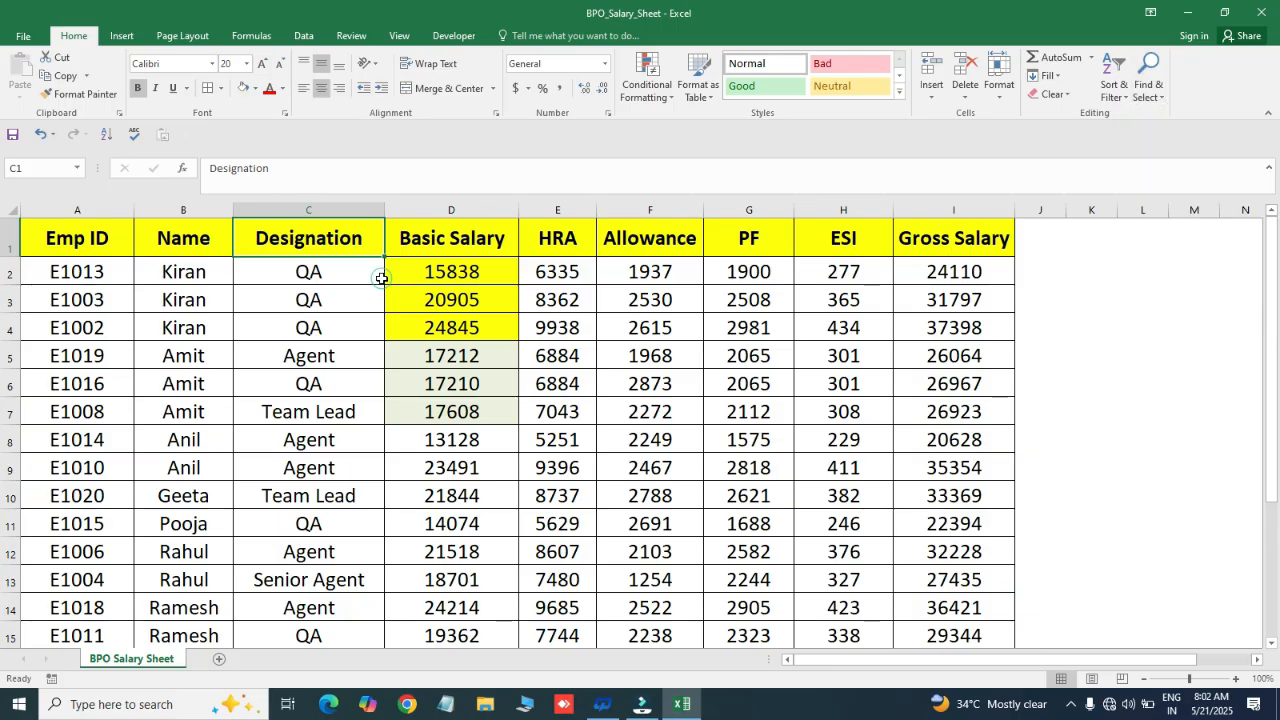
pyautogui.click(186, 208)
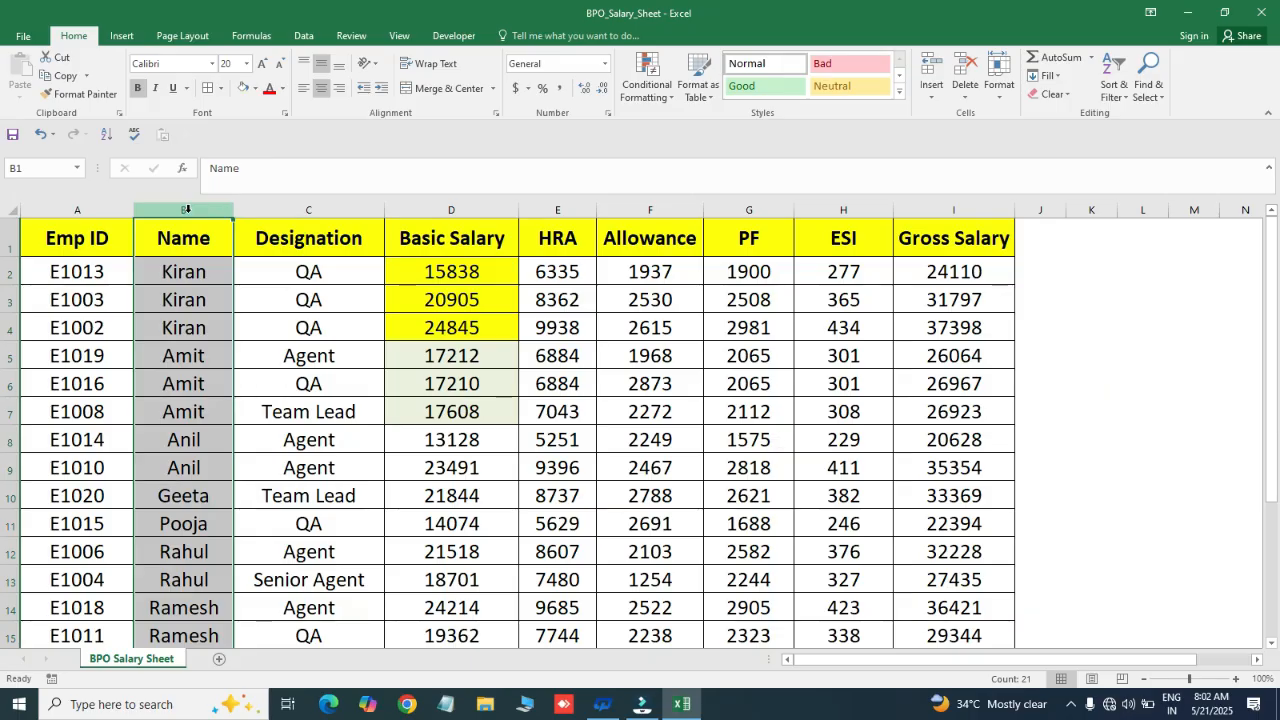
pyautogui.hotkey('ctrl', 'f')
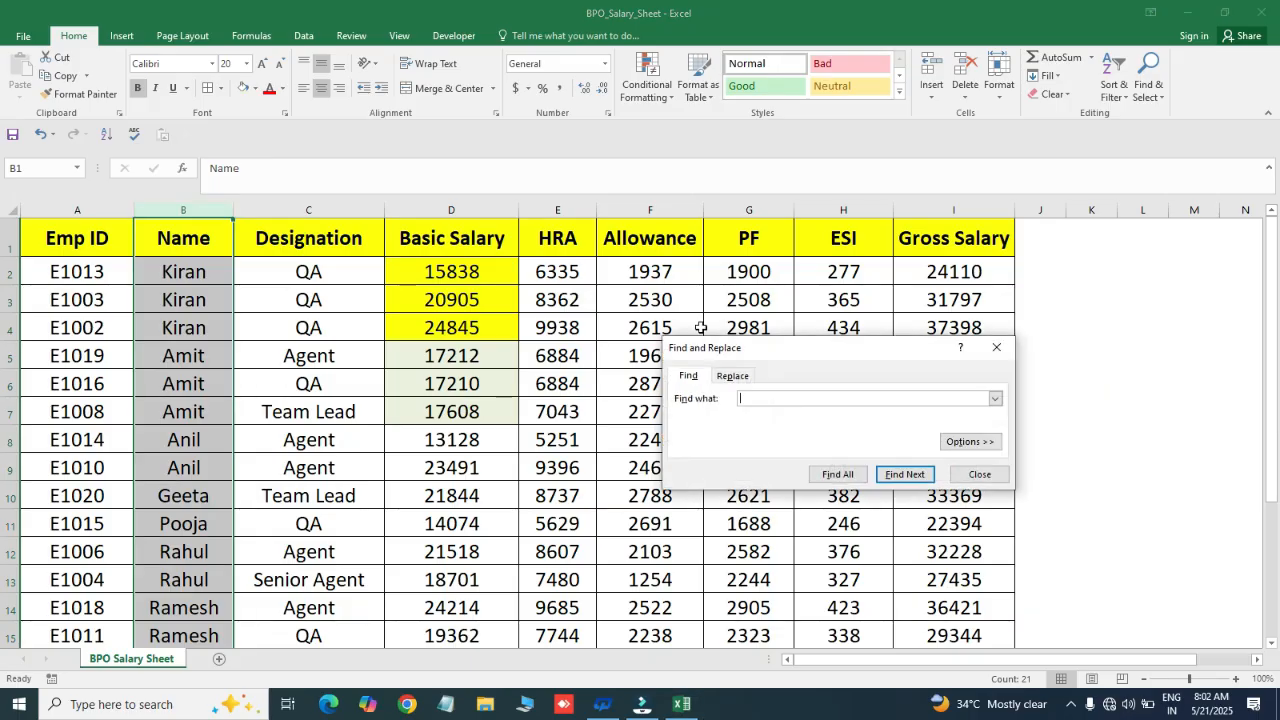
pyautogui.moveTo(811, 353); pyautogui.dragTo(652, 208)
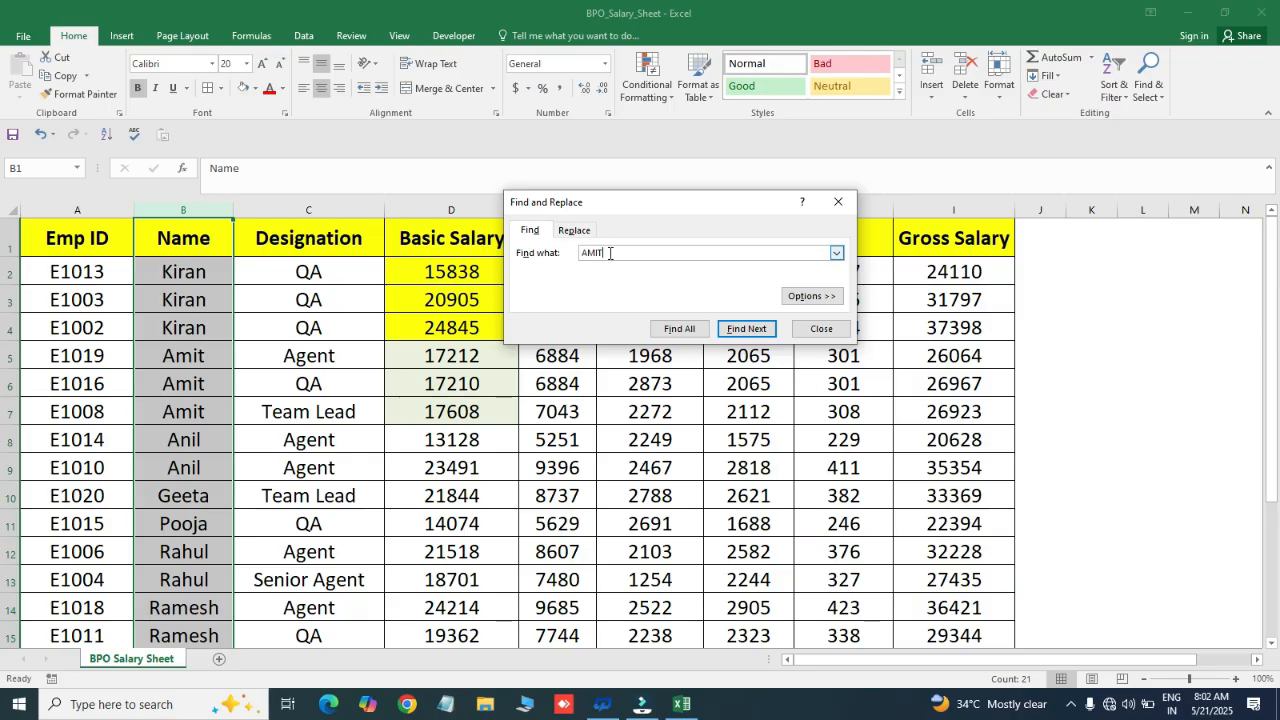
pyautogui.click(748, 334)
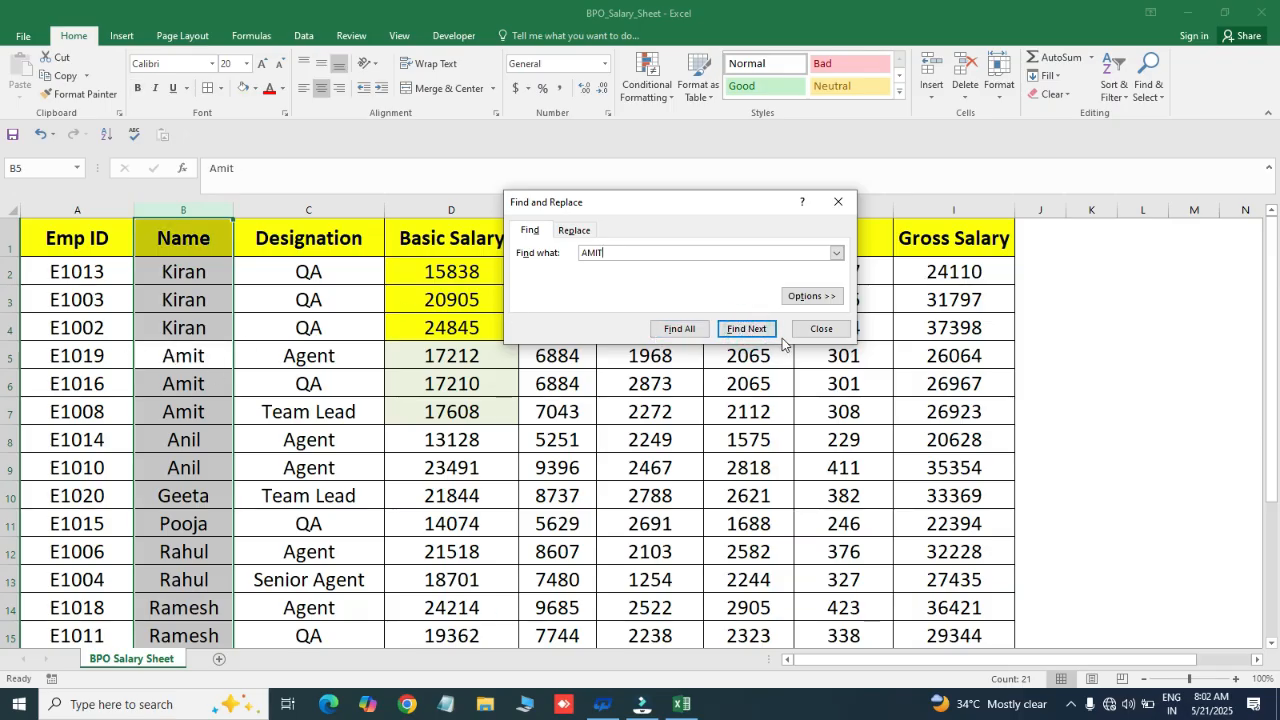
pyautogui.click(748, 334)
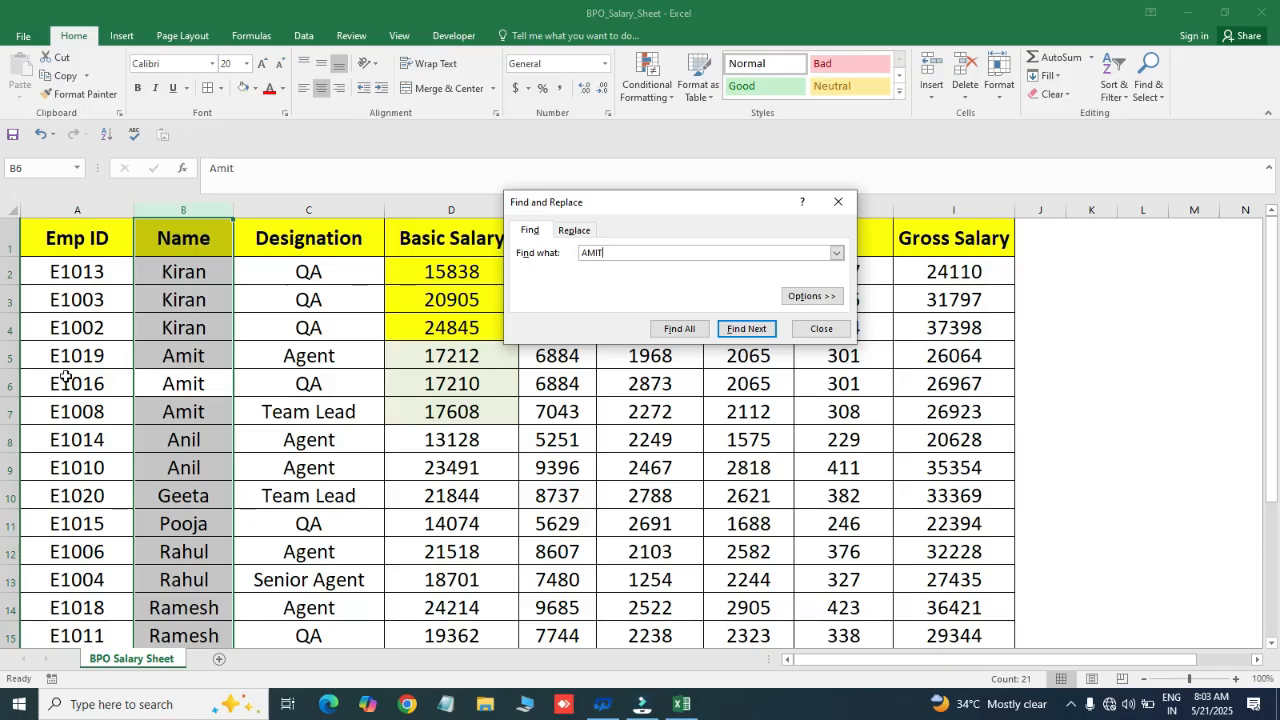
pyautogui.click(740, 334)
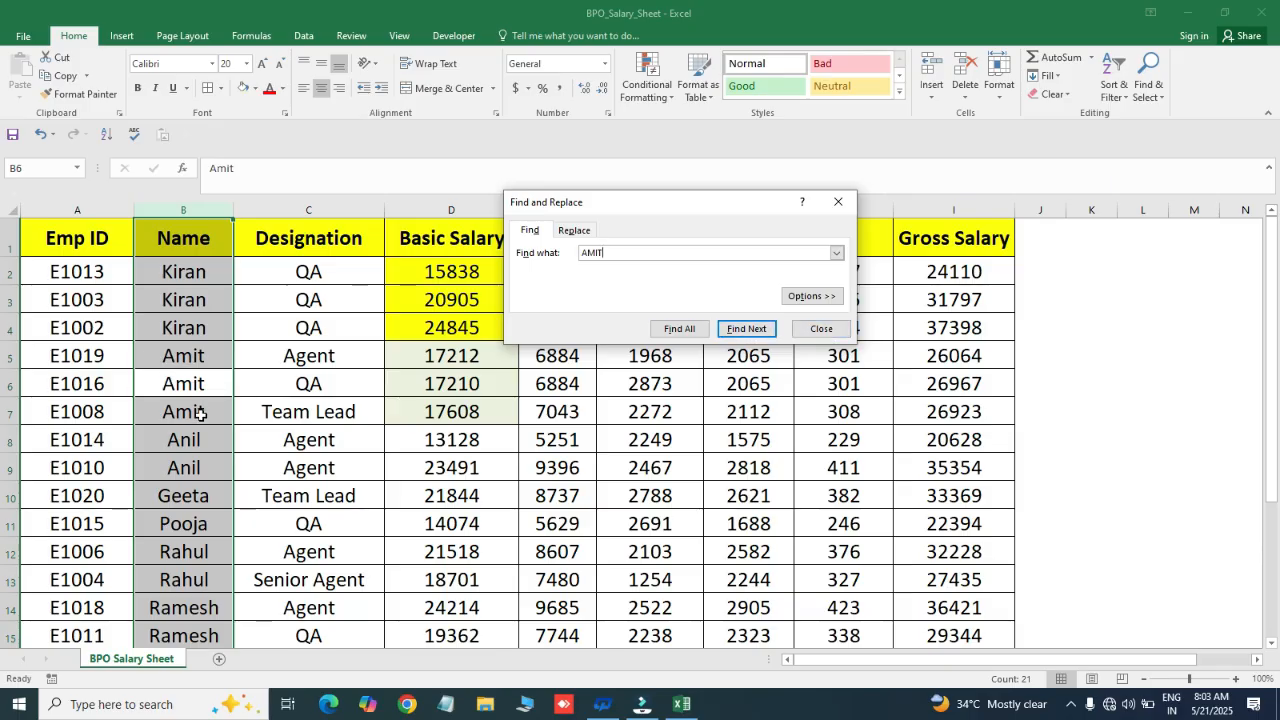
pyautogui.click(745, 333)
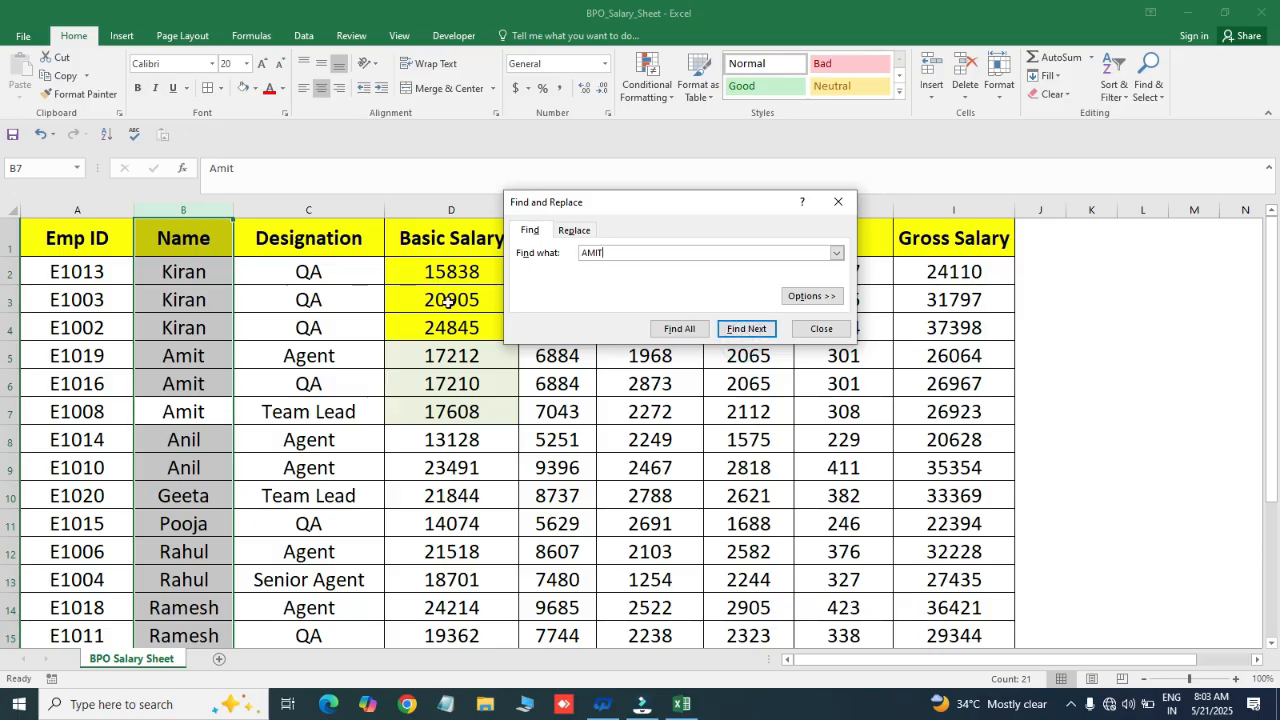
# Replace the searched employee name in the Name column with a new name, first in row 5 and then in all remaining matches
pyautogui.click(567, 234)
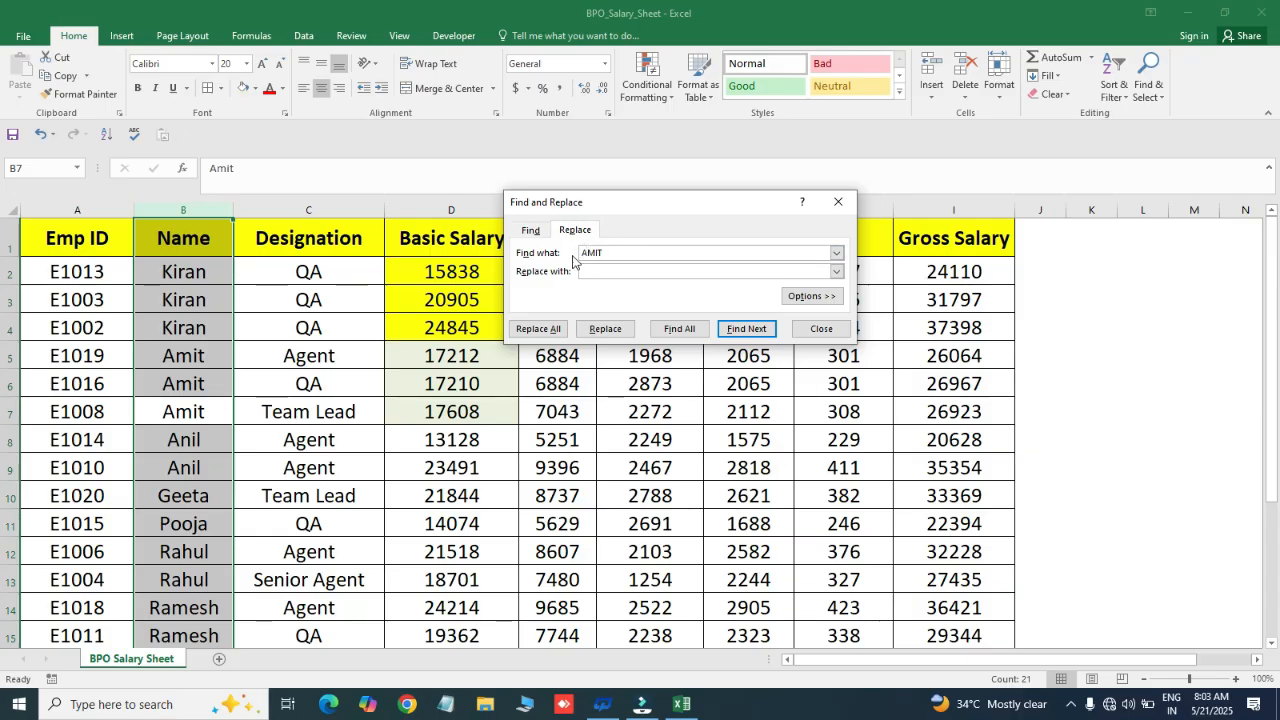
pyautogui.click(619, 272)
pyautogui.click(619, 274)
pyautogui.write('MANOJ')
pyautogui.click(745, 329)
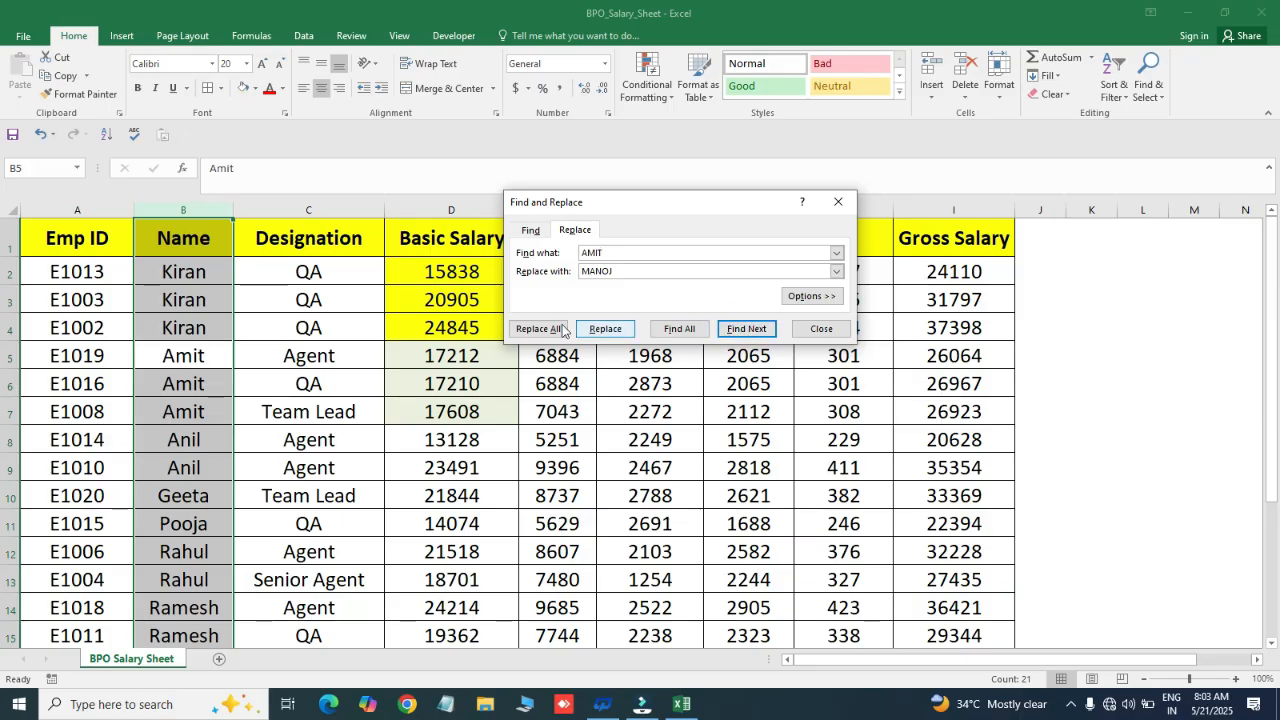
pyautogui.click(604, 330)
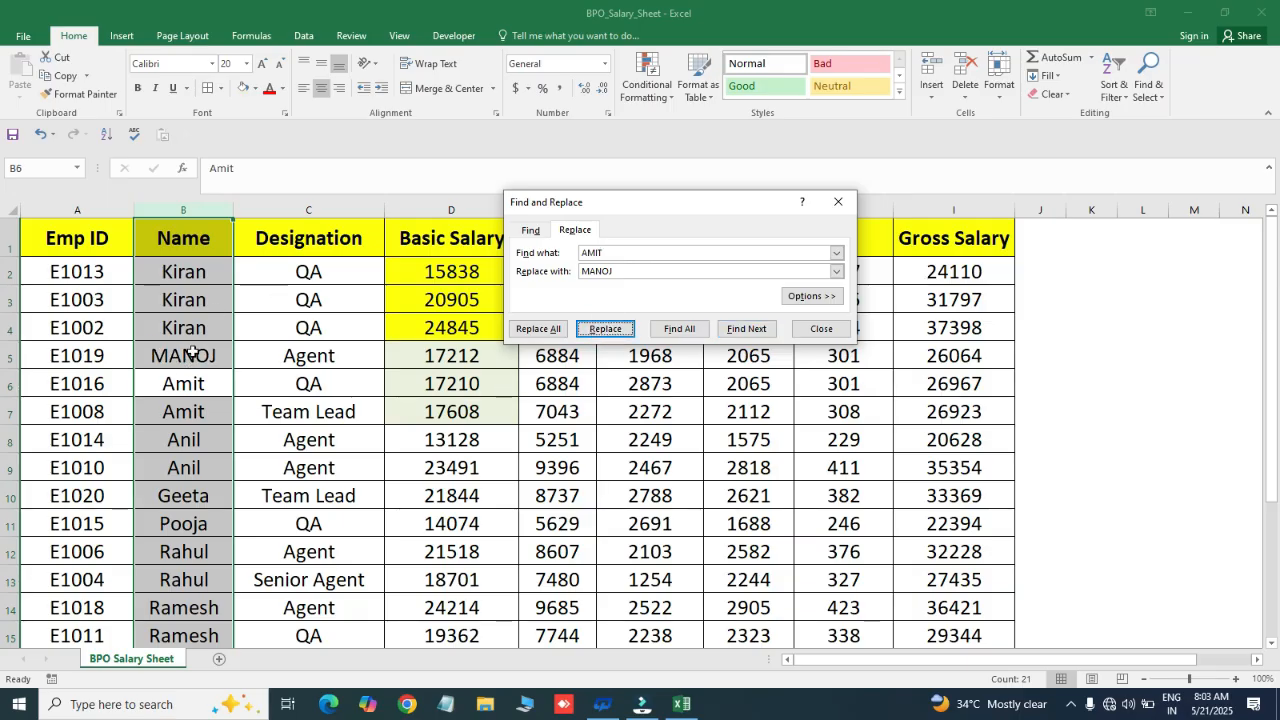
pyautogui.click(539, 329)
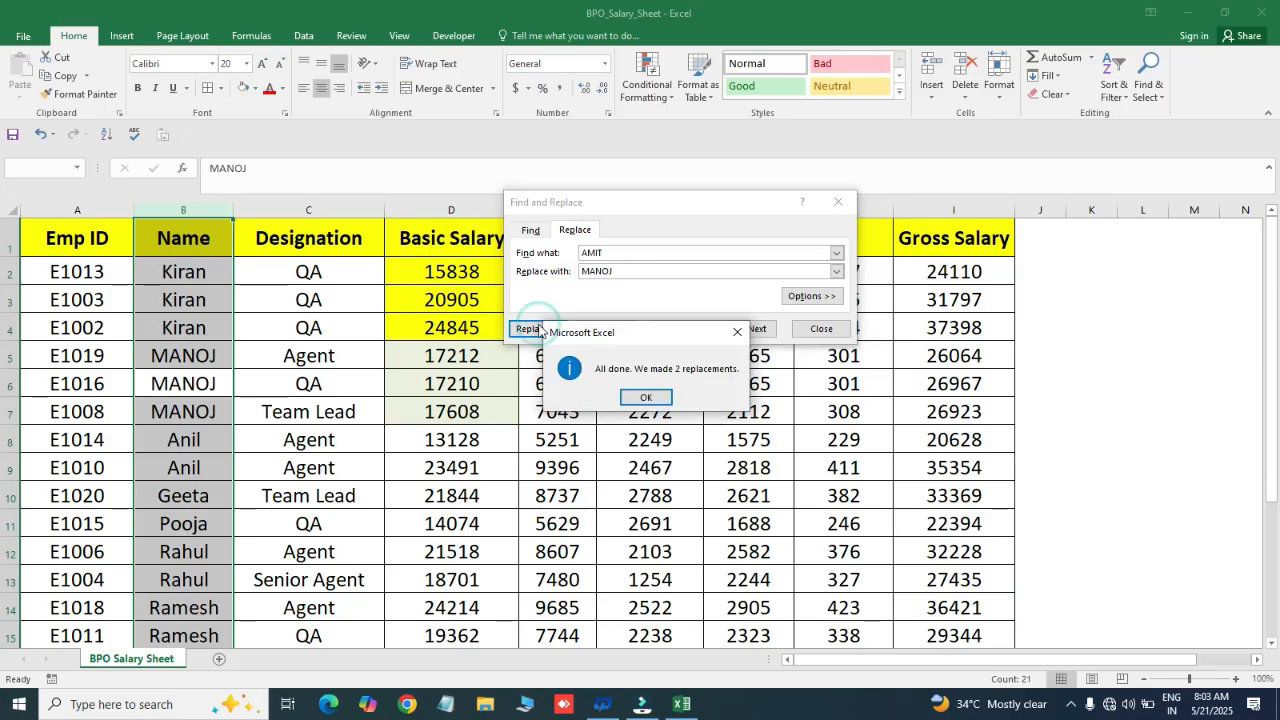
pyautogui.click(648, 397)
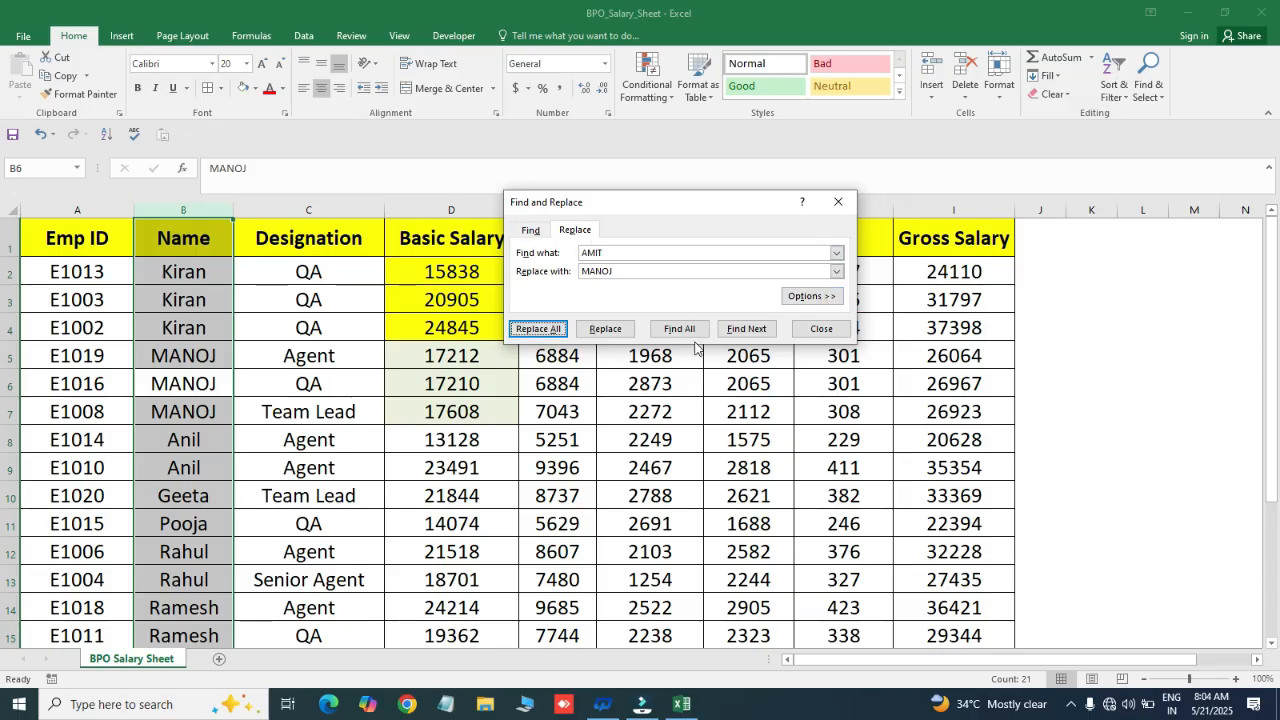
# Examine the expanded Find and Replace options for both finding and replacing, and close the dialog
pyautogui.click(823, 296)
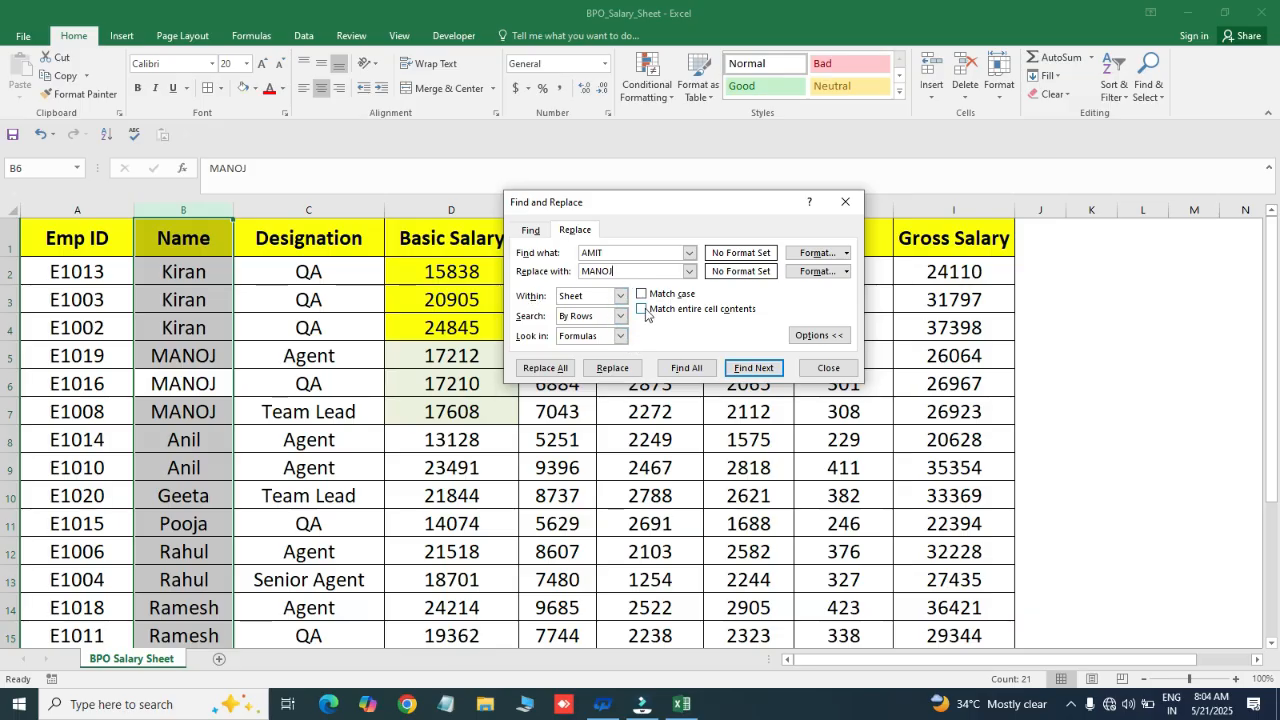
pyautogui.click(533, 234)
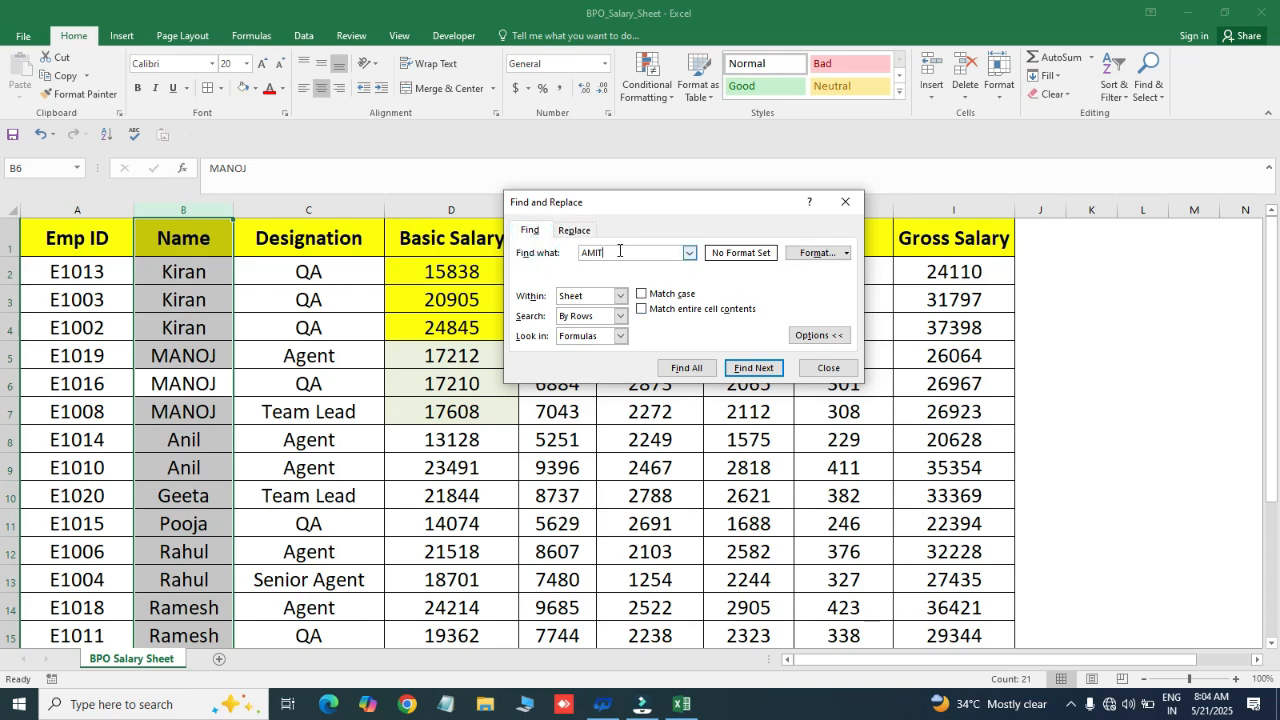
pyautogui.click(847, 200)
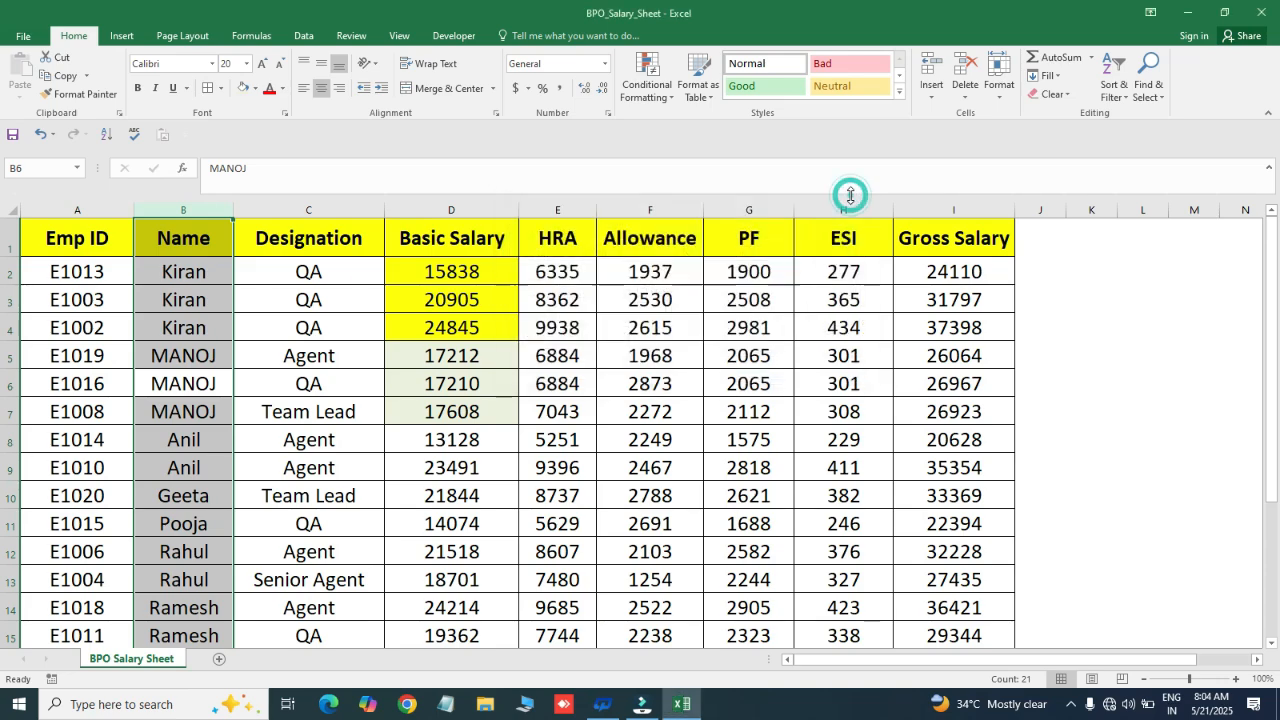
pyautogui.click(1160, 100)
pyautogui.click(1176, 135)
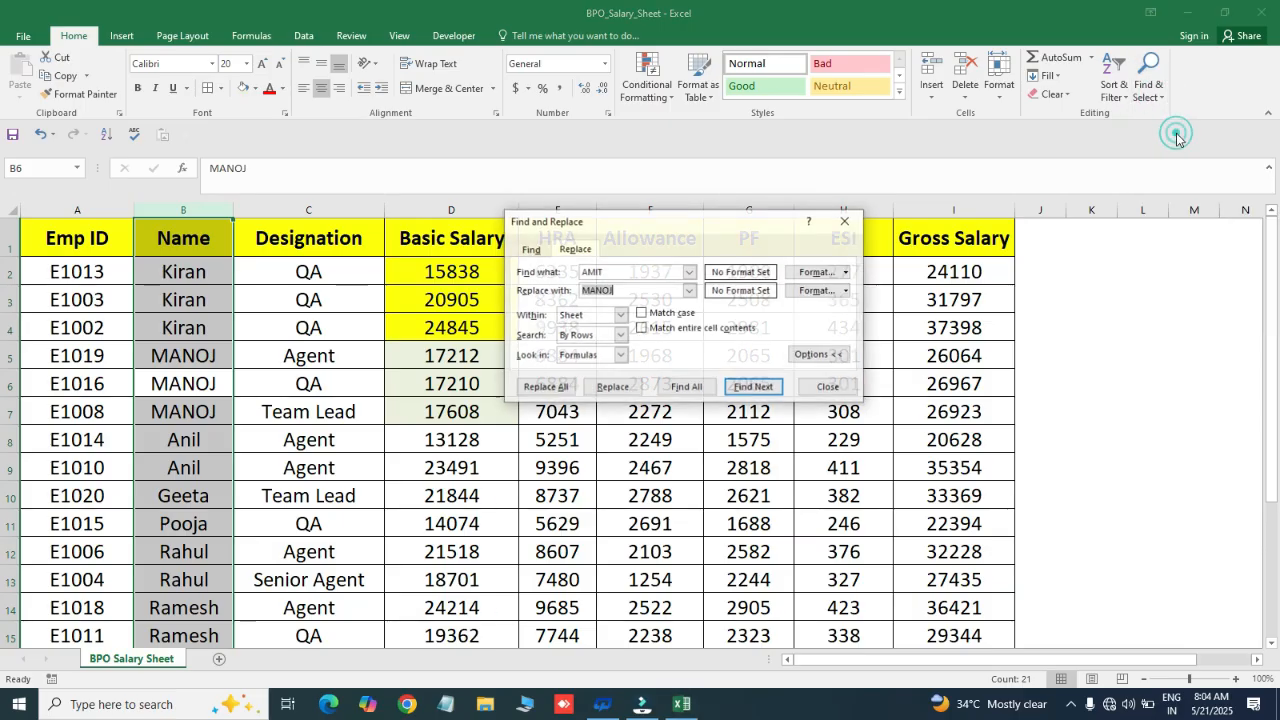
pyautogui.click(531, 249)
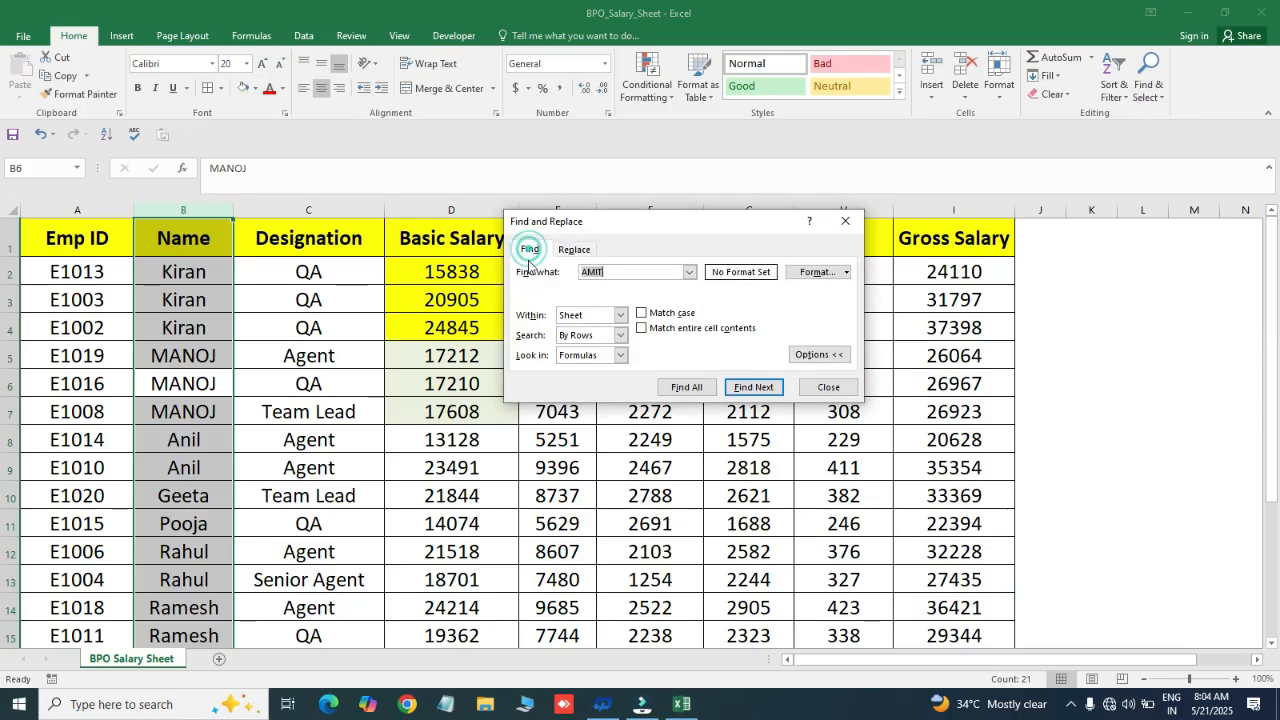
pyautogui.click(845, 221)
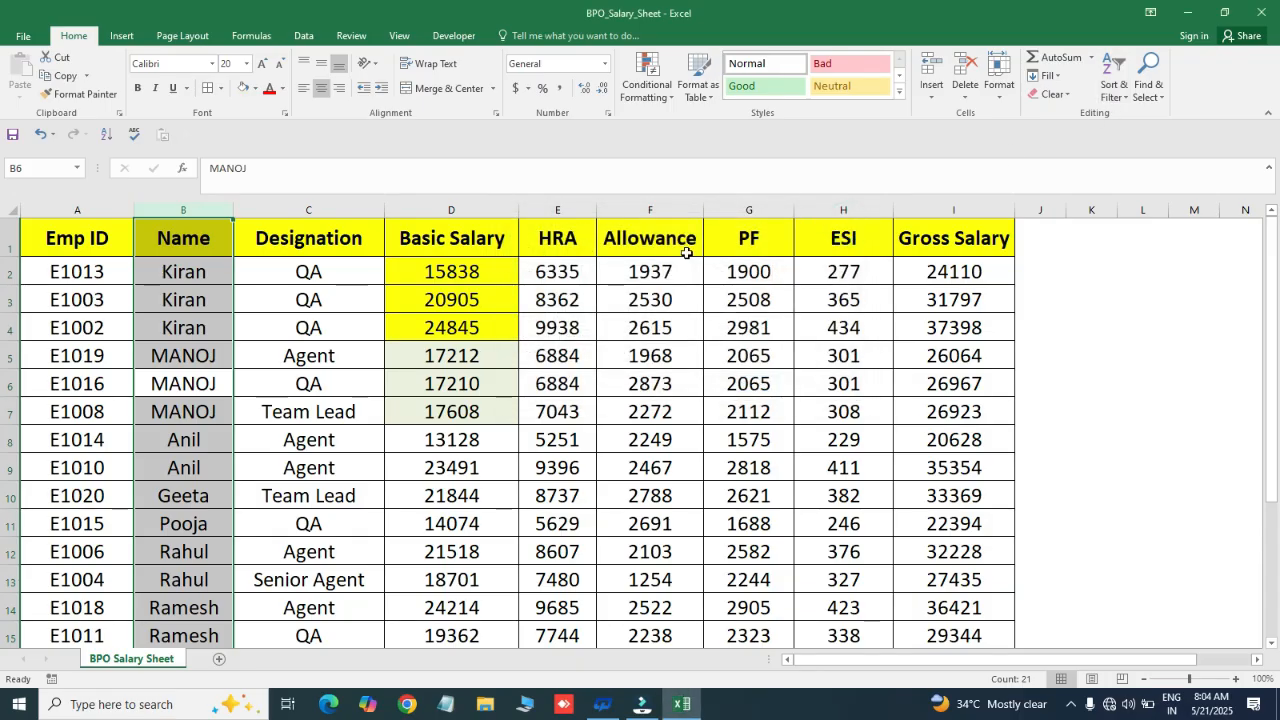
# Clear the search text and the replacement text in Find and Replace, and close the dialog
pyautogui.hotkey('ctrl', 'f')
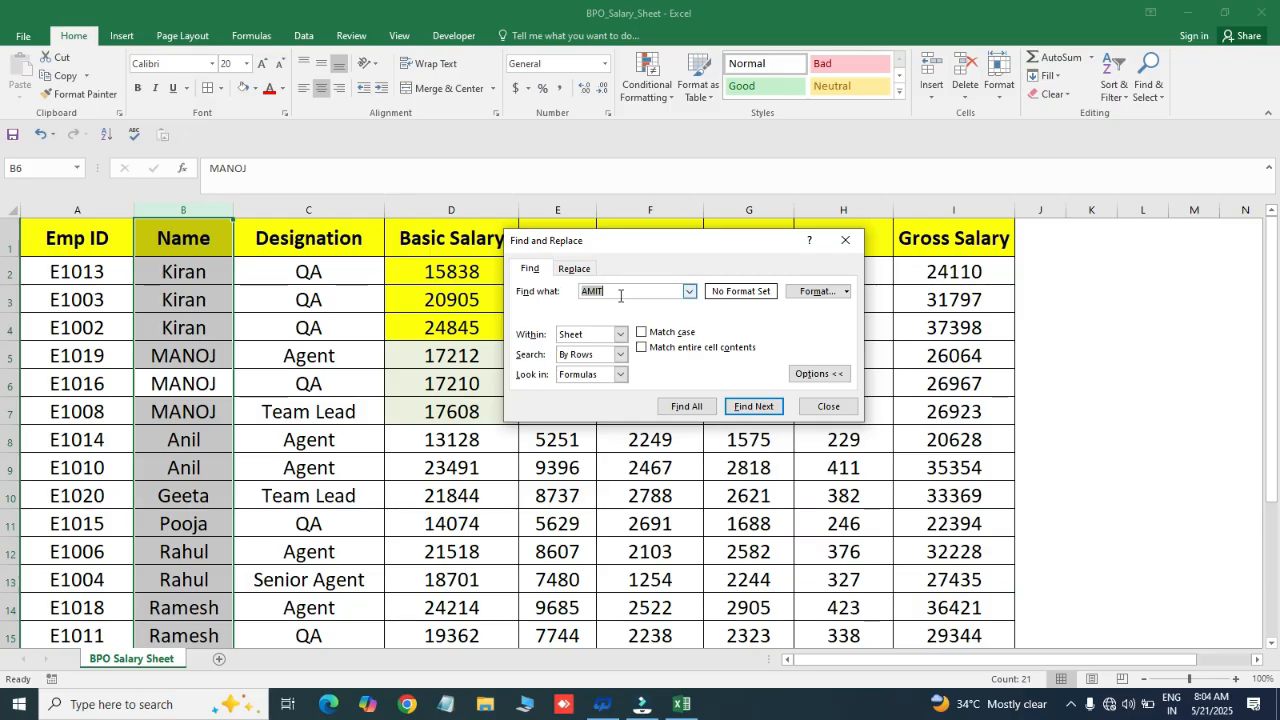
pyautogui.click(826, 370)
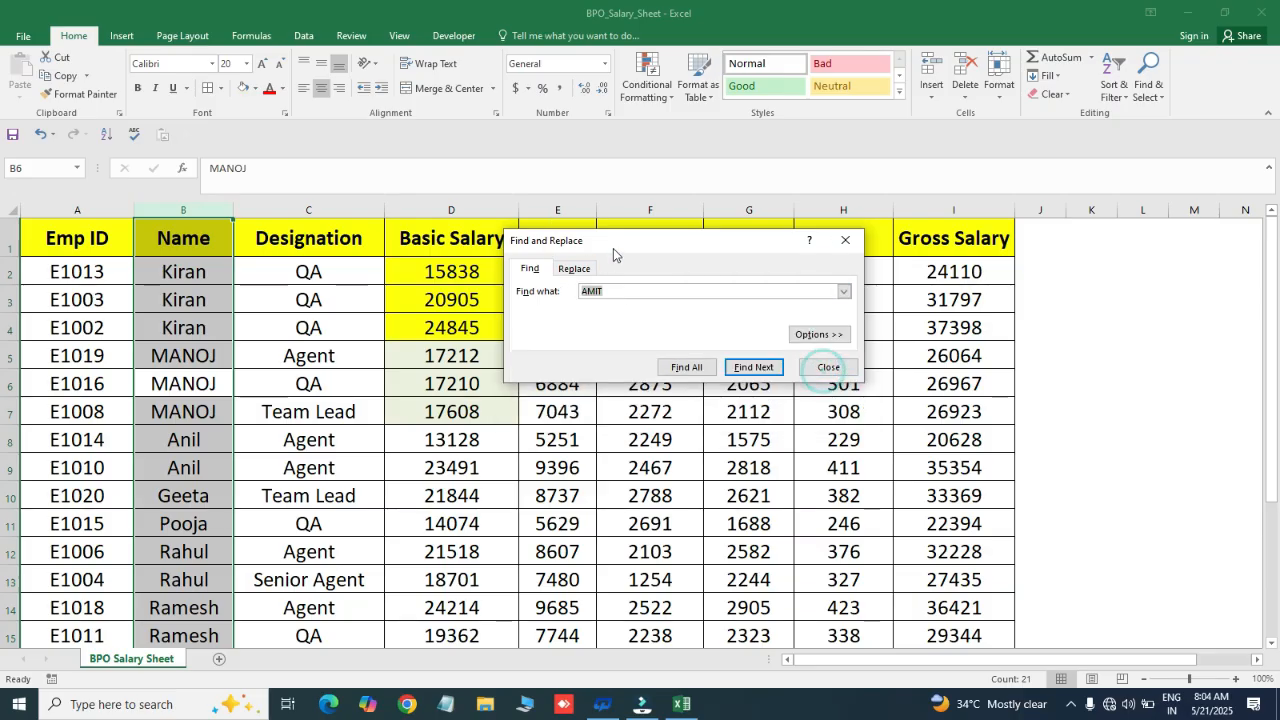
pyautogui.press('BackSpace')
pyautogui.click(845, 240)
pyautogui.hotkey('ctrl', 'h')
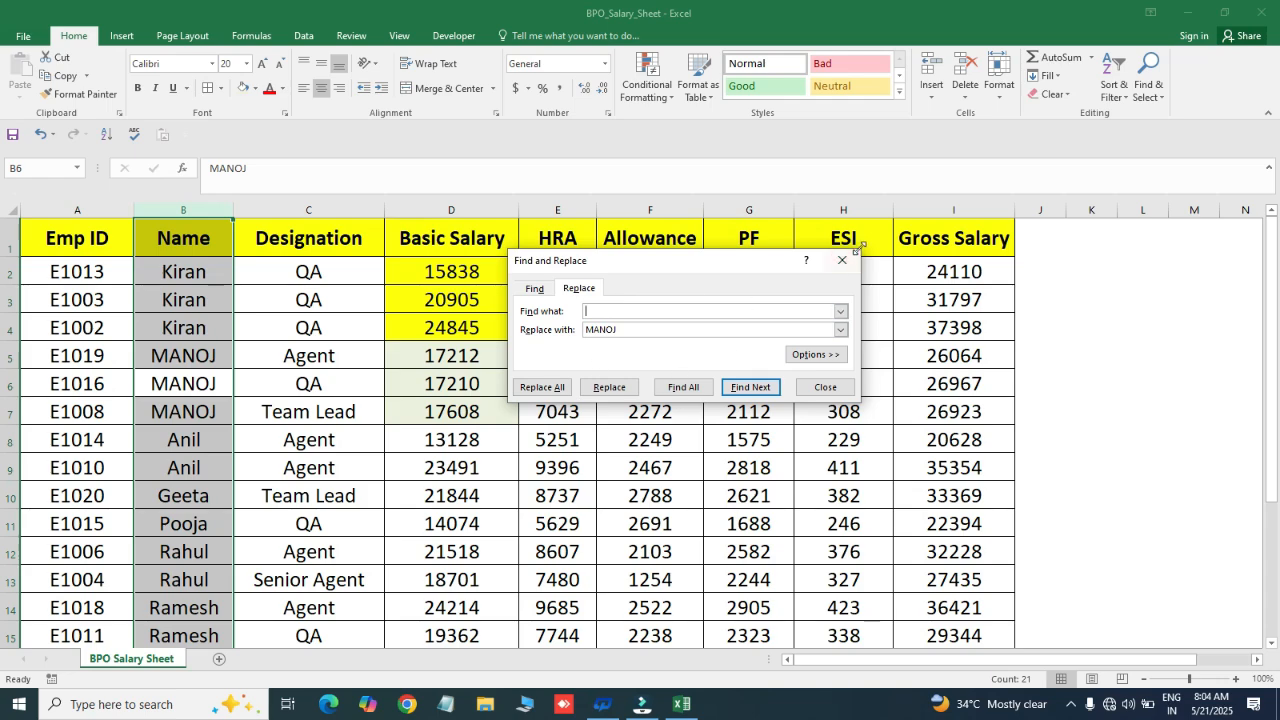
pyautogui.doubleClick(636, 327)
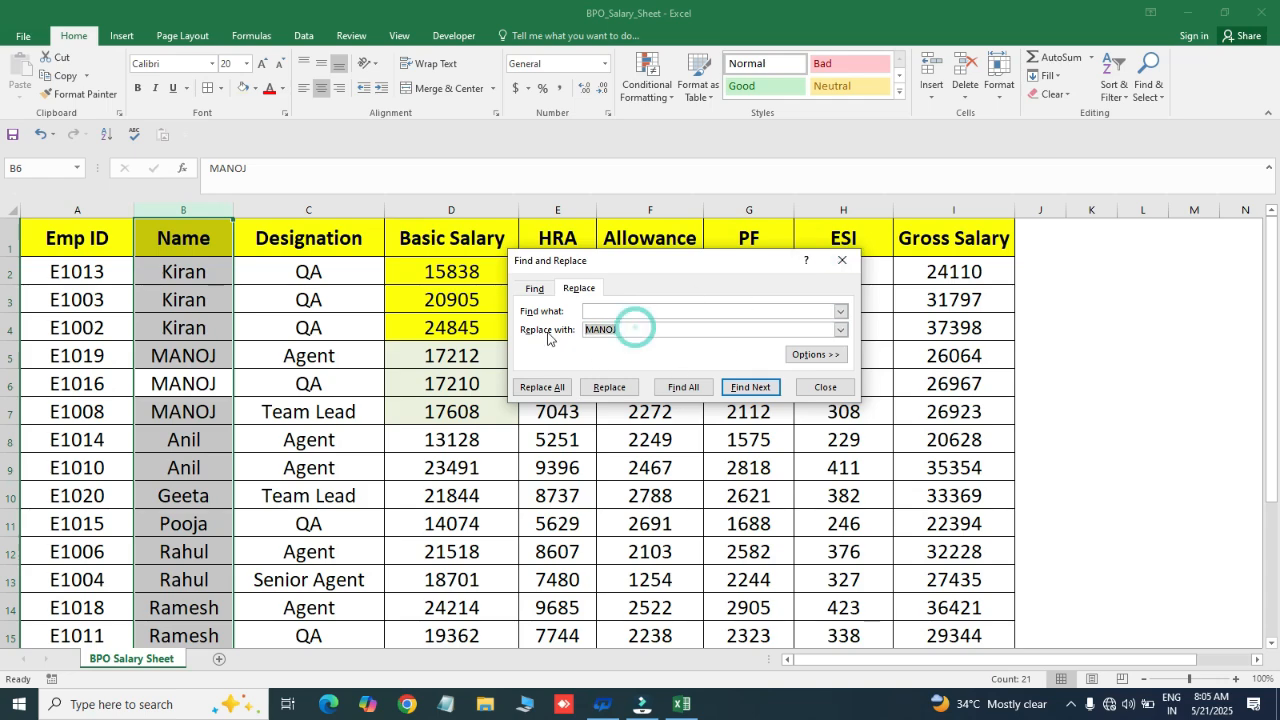
pyautogui.press('BackSpace')
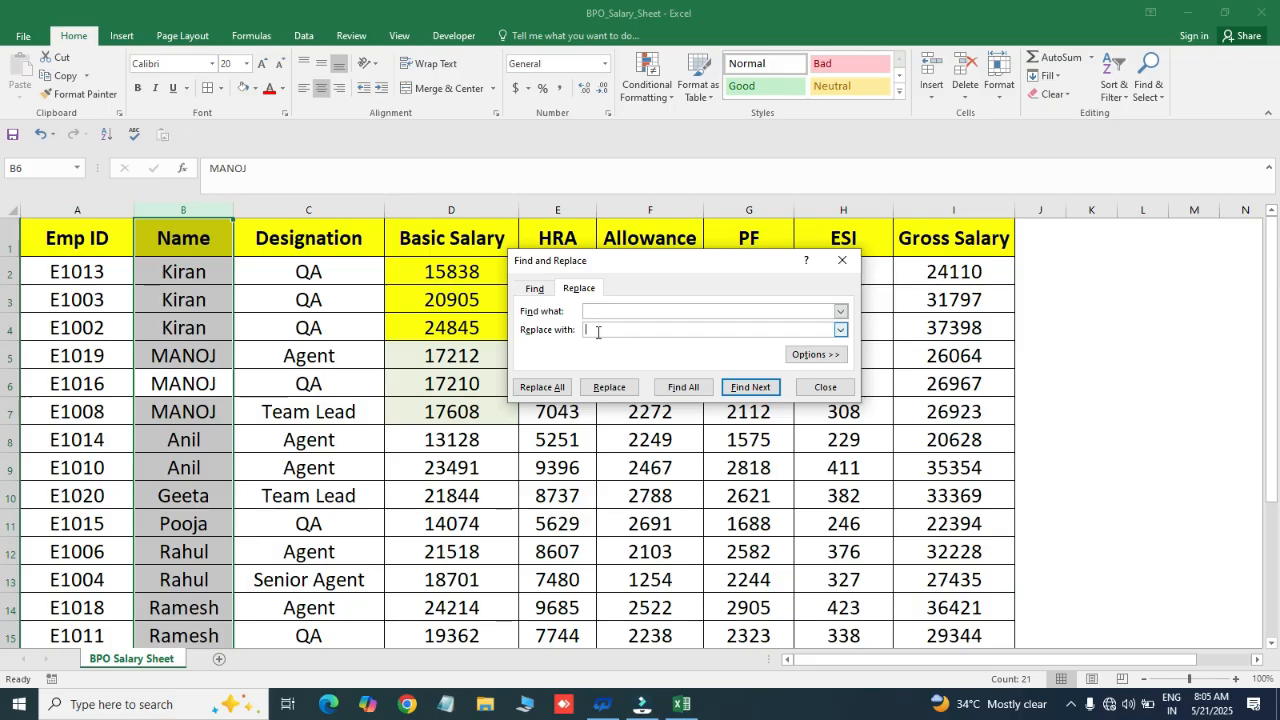
pyautogui.click(842, 260)
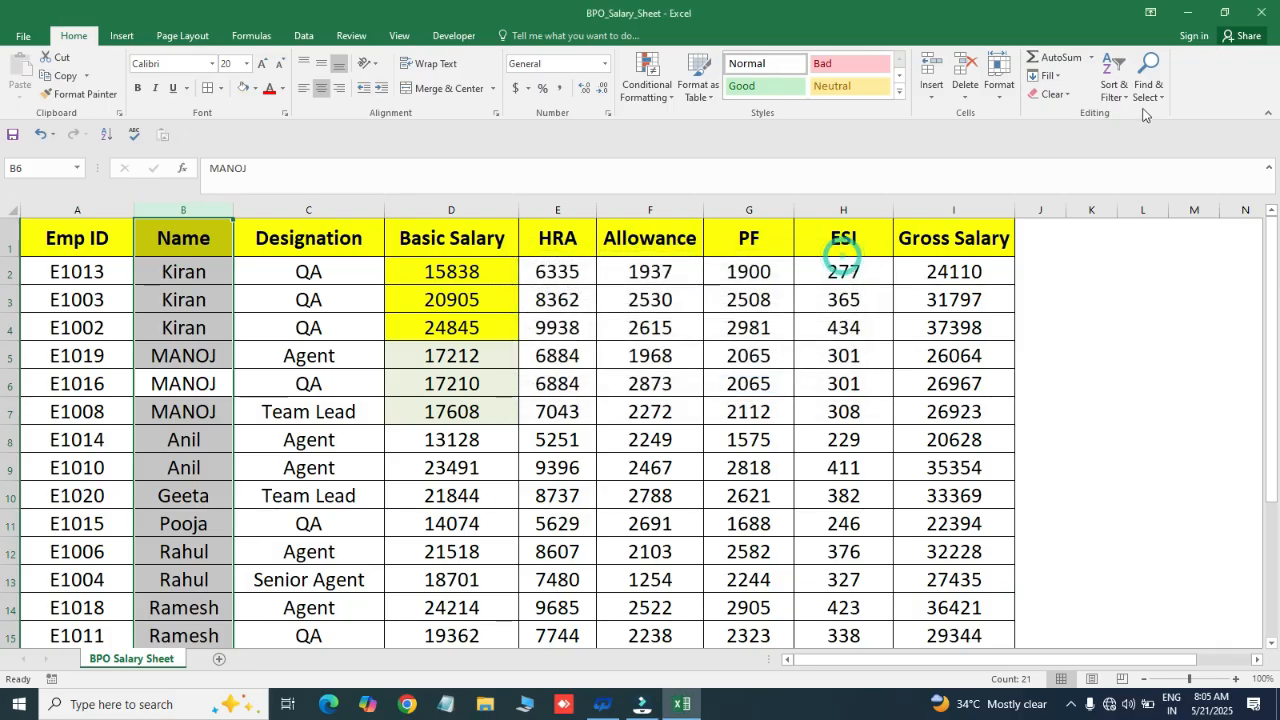
# Move cell by cell down the Emp ID column from its header to the empty cell A23
pyautogui.click(1157, 98)
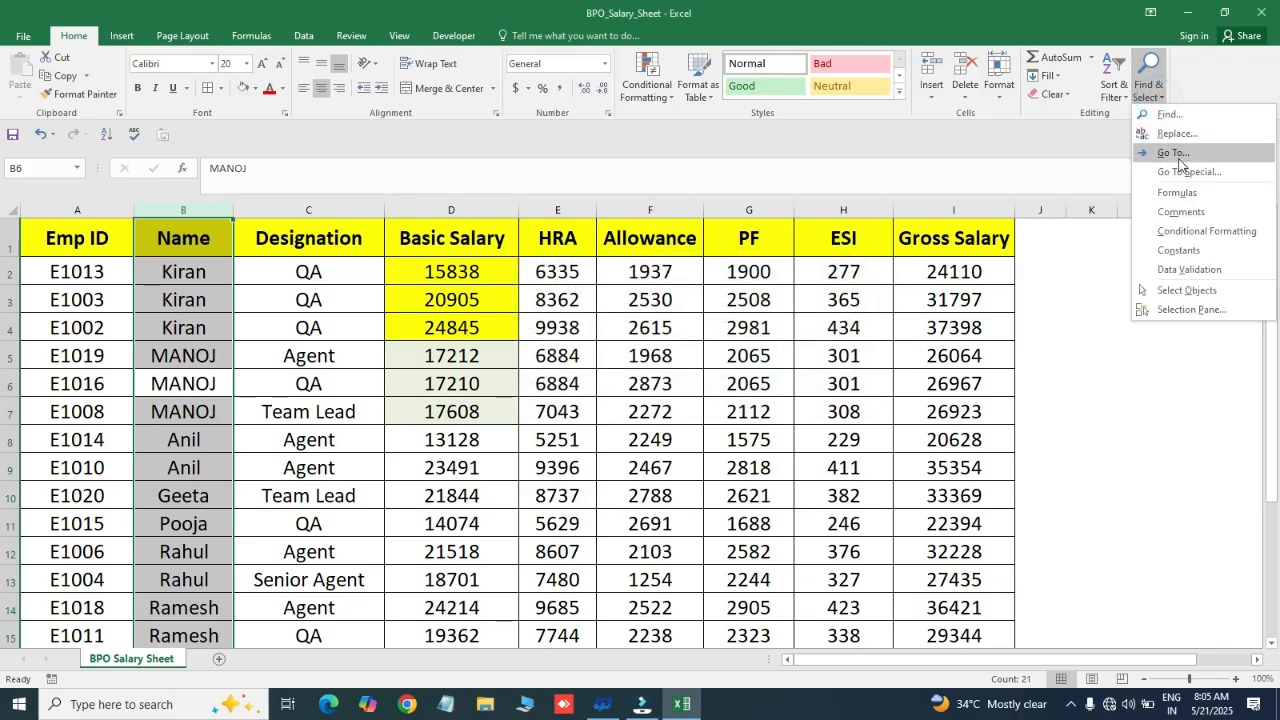
pyautogui.click(446, 246)
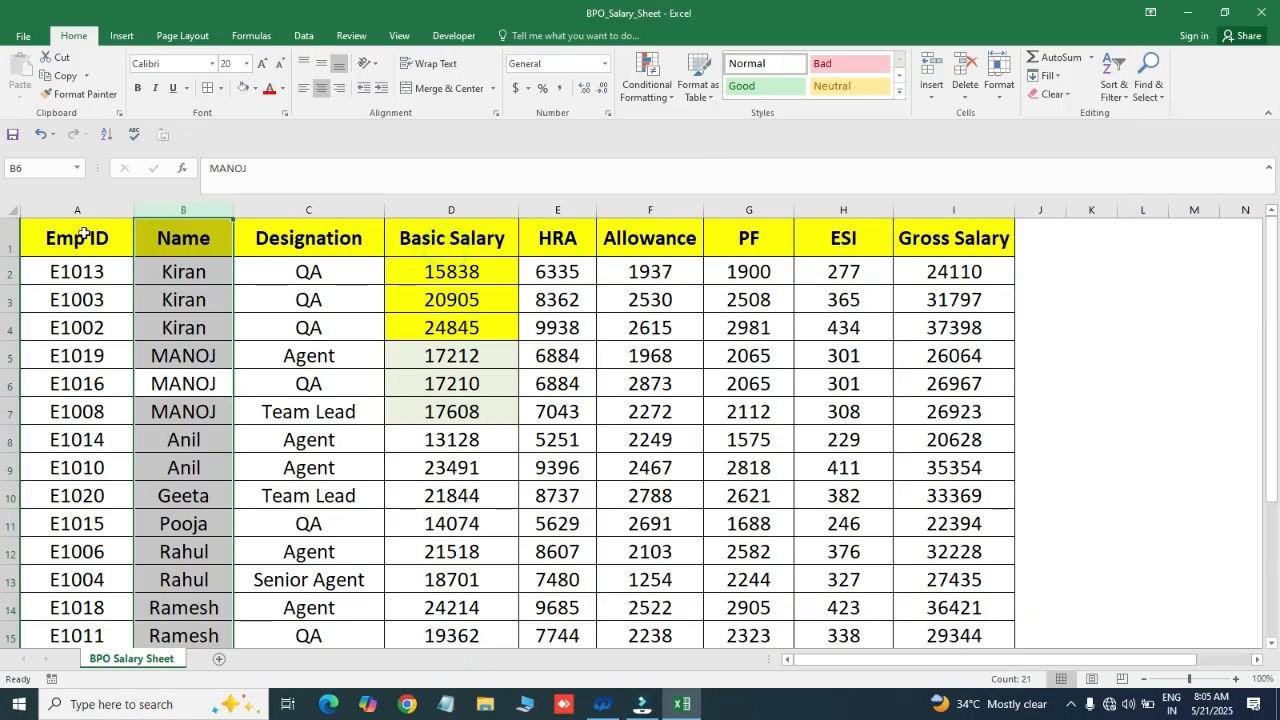
pyautogui.click(78, 238)
pyautogui.press('Down')
pyautogui.press('Down')
pyautogui.press('Down')
pyautogui.press('Down')
pyautogui.press('Down')
pyautogui.press('Down')
pyautogui.press('Down')
pyautogui.press('Down')
pyautogui.press('Down')
pyautogui.press('Down')
pyautogui.press('Down')
pyautogui.press('Down')
pyautogui.press('Down')
pyautogui.press('Down')
pyautogui.press('Down')
pyautogui.press('Down')
pyautogui.press('Down')
pyautogui.press('Down')
pyautogui.press('Down')
pyautogui.press('Down')
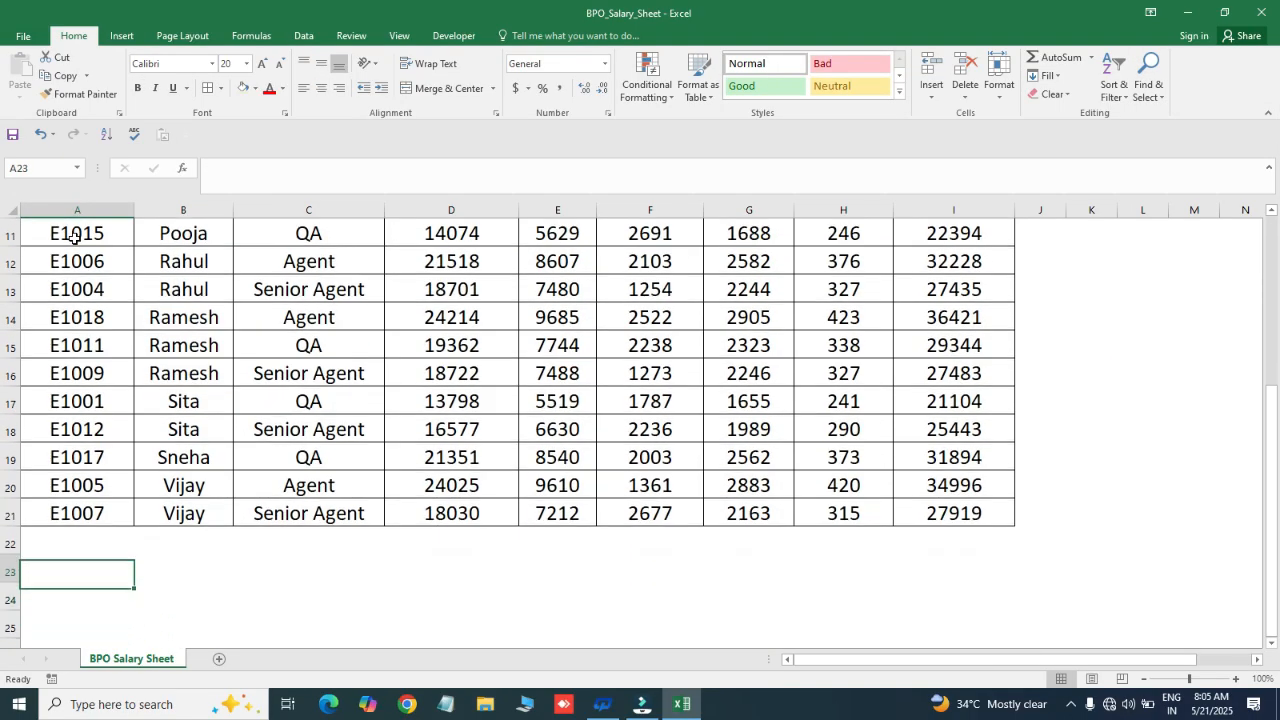
# Return to the Emp ID header, jump between the ends of the column, and select the whole column
pyautogui.hotkey('ctrl', 'Home')
pyautogui.hotkey('ctrl', 'shift', 'Down')
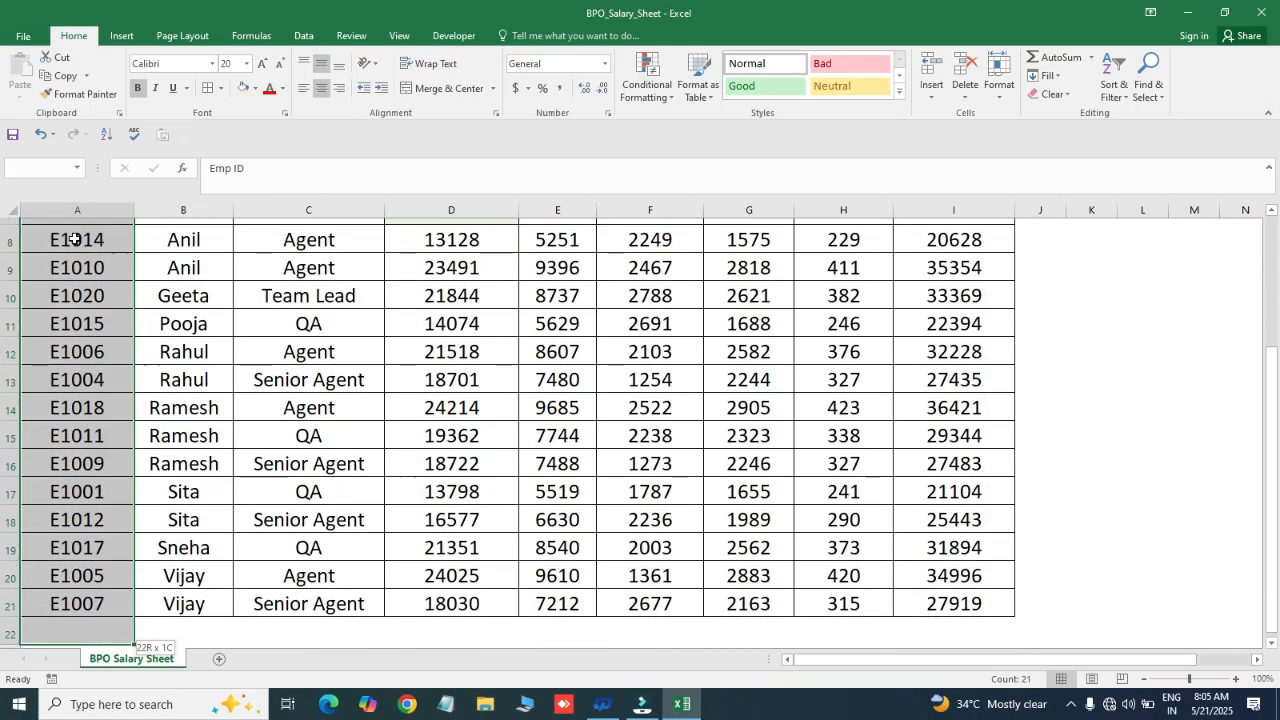
pyautogui.press('Down')
pyautogui.press('Up')
pyautogui.click(74, 238)
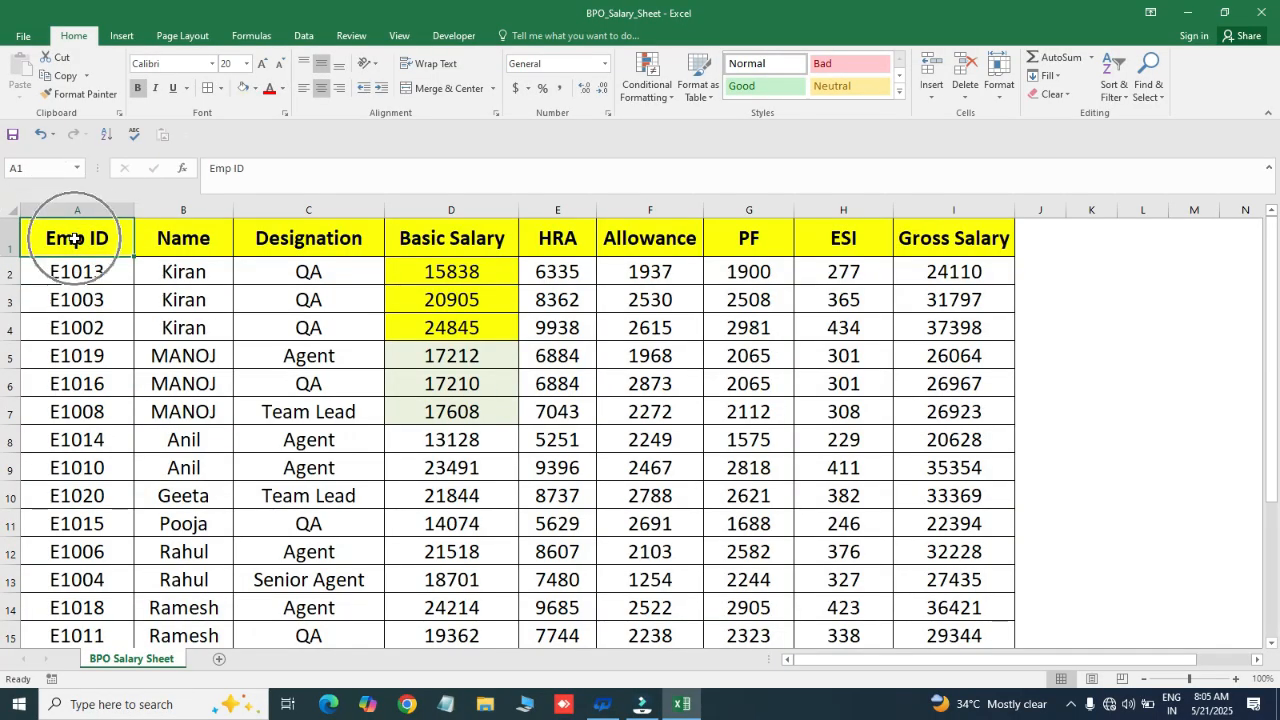
pyautogui.hotkey('ctrl', 'Down')
pyautogui.hotkey('ctrl', 'Down')
pyautogui.hotkey('ctrl', 'Up')
pyautogui.hotkey('ctrl', 'Up')
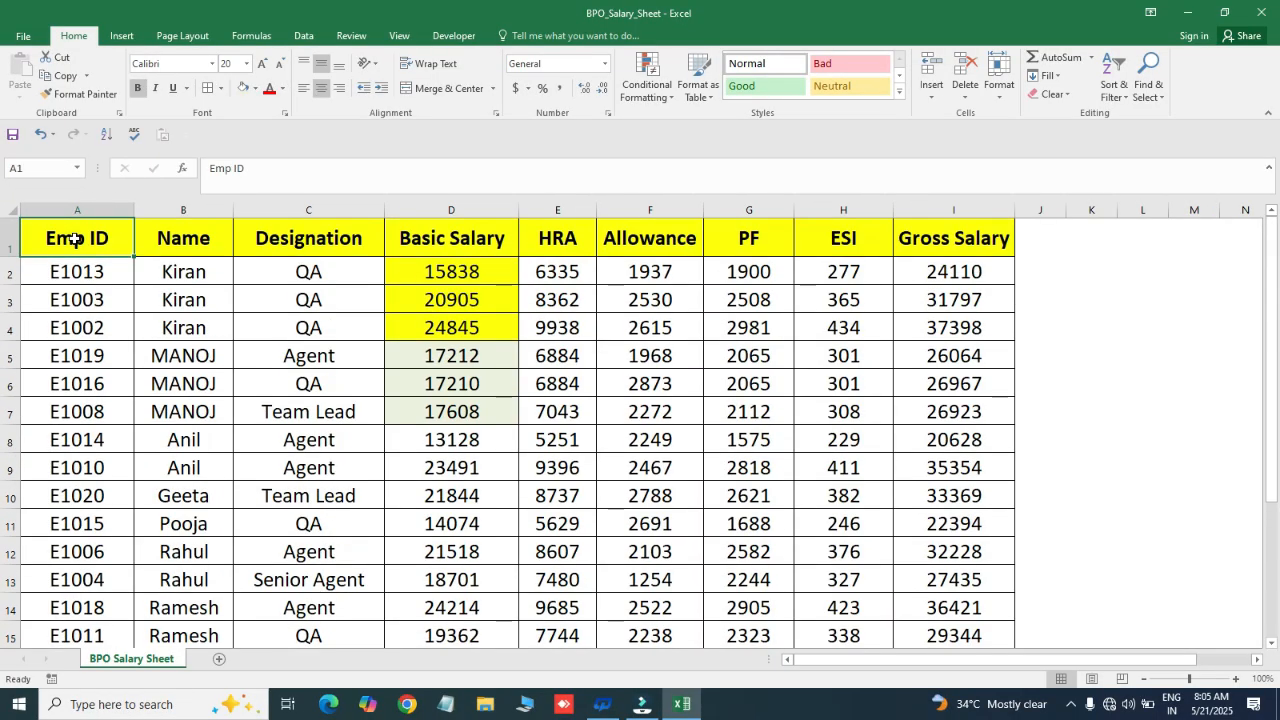
pyautogui.hotkey('ctrl', 'space')
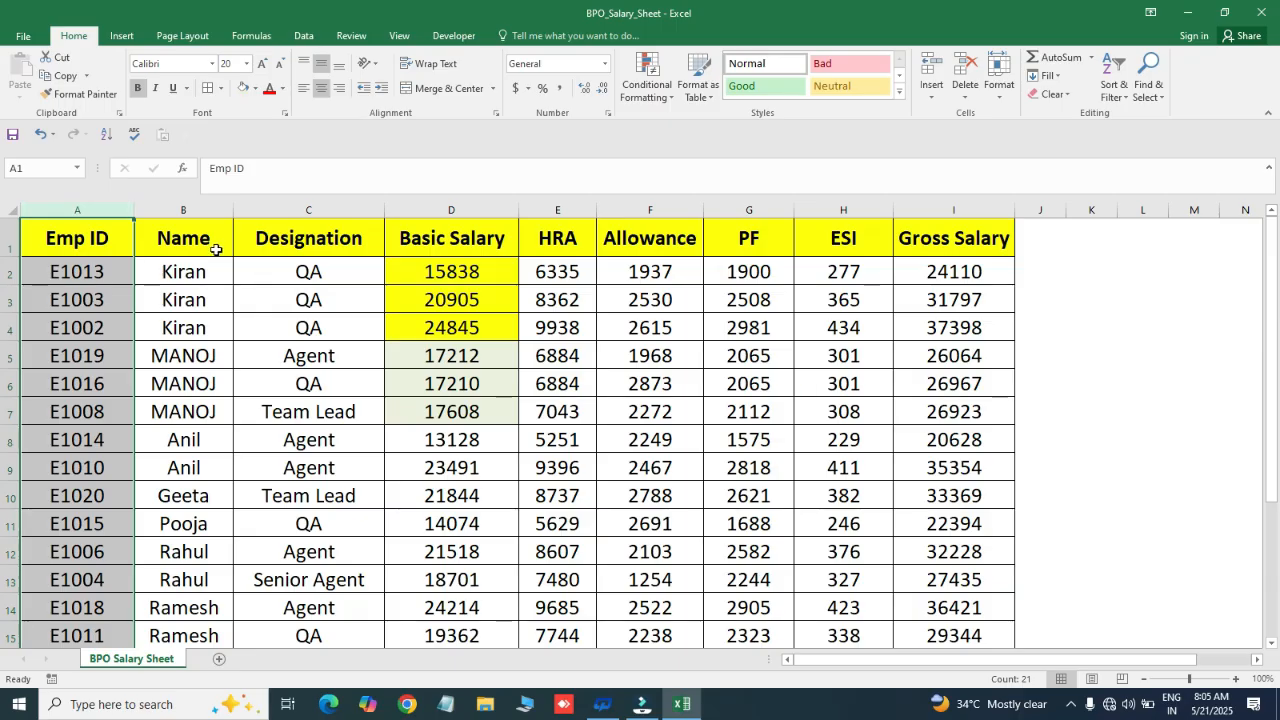
# Use Go To with the reference A10 to reach that cell, and select the whole of row 10
pyautogui.hotkey('ctrl', 'g')
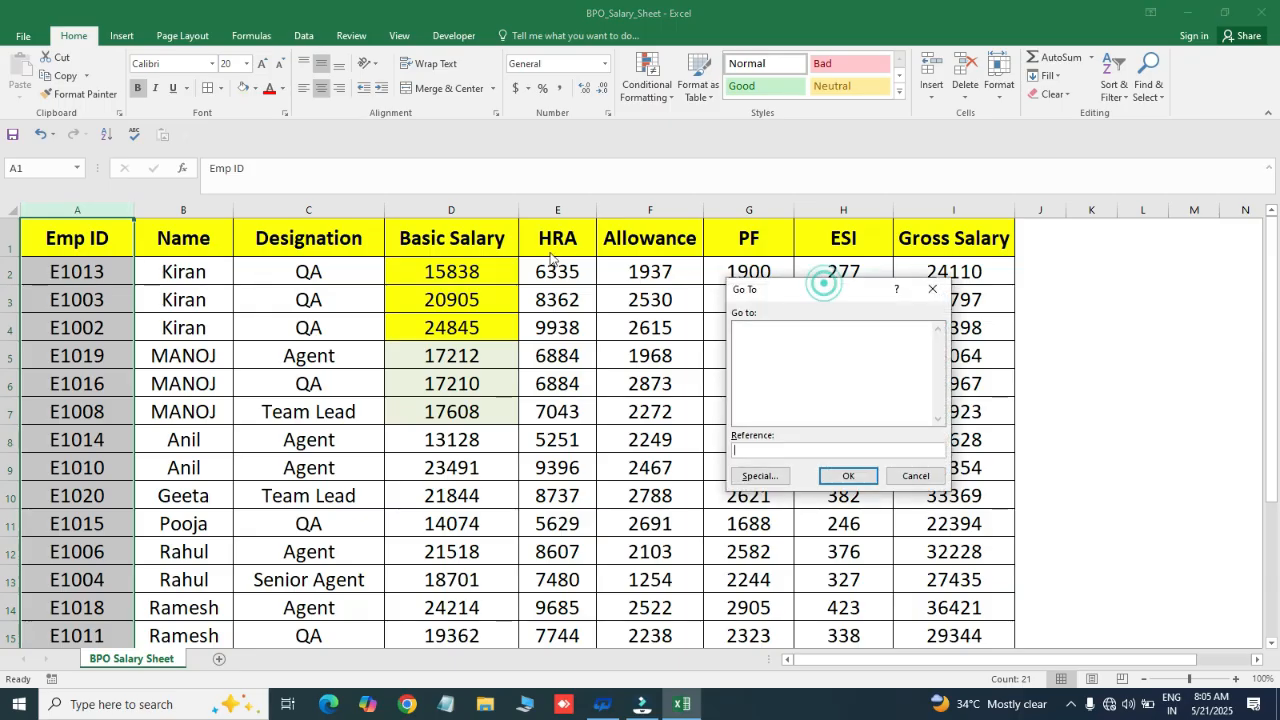
pyautogui.moveTo(816, 288); pyautogui.dragTo(432, 232)
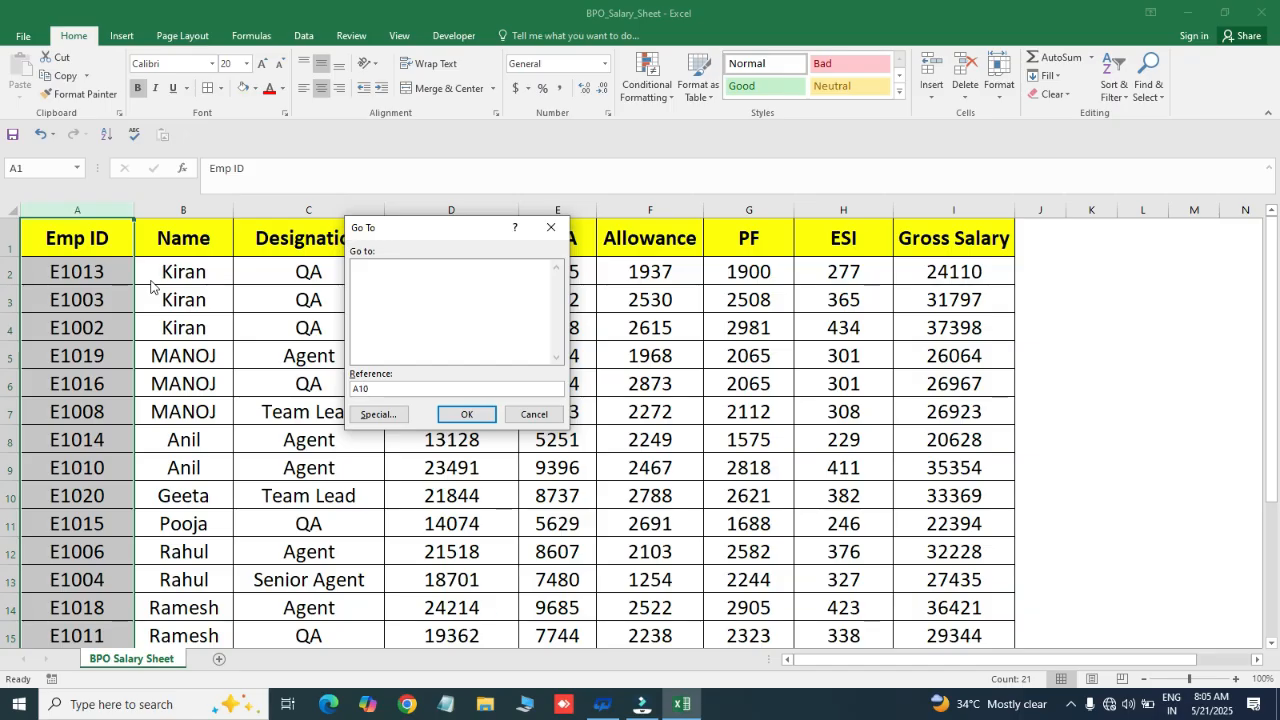
pyautogui.click(464, 414)
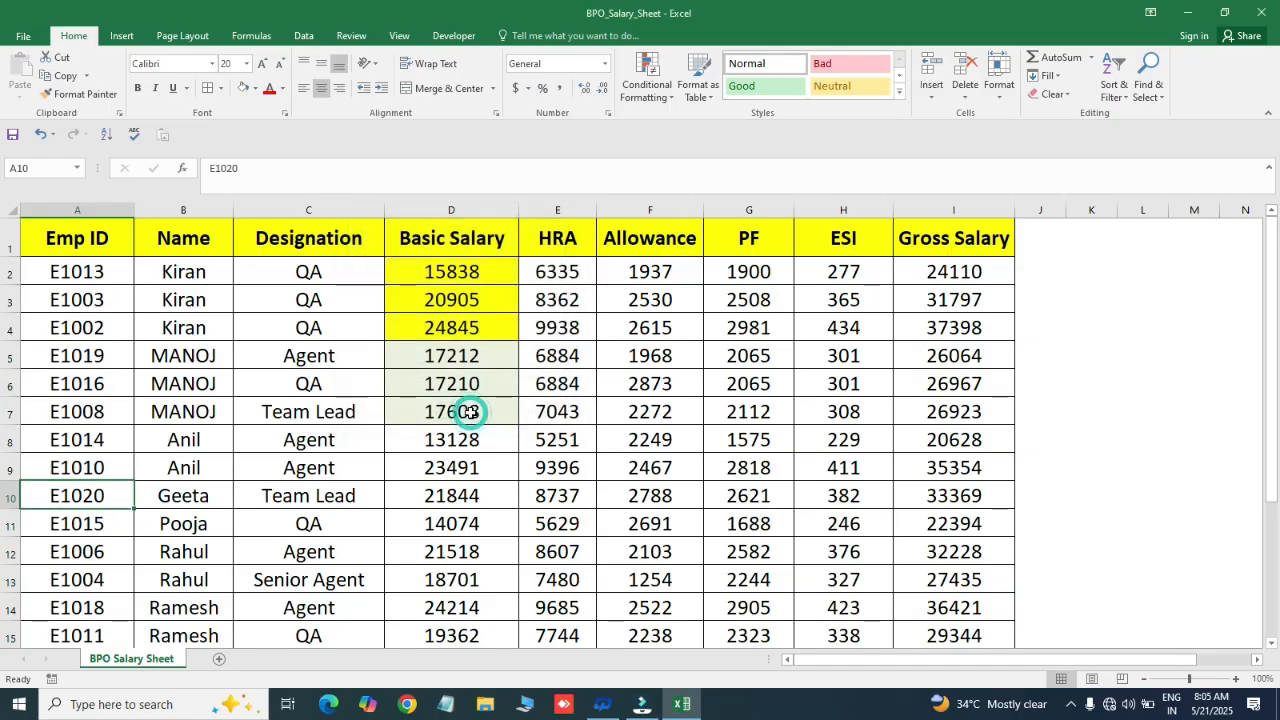
pyautogui.click(10, 496)
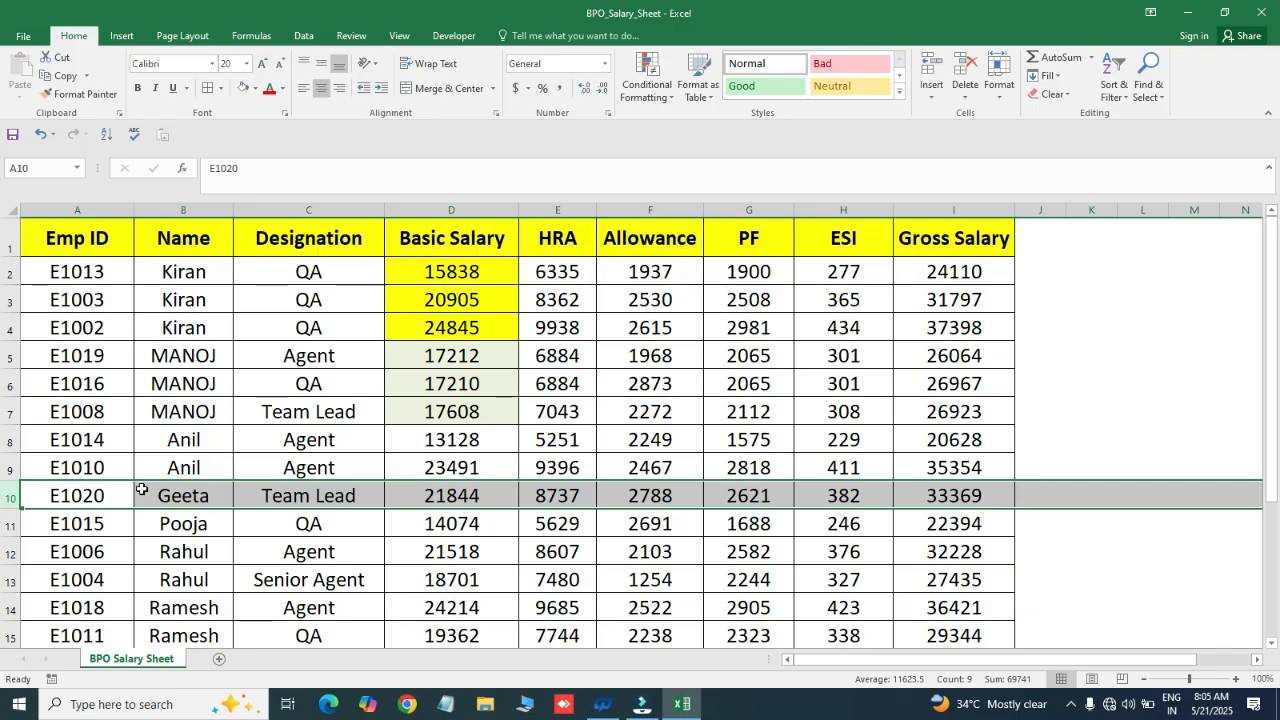
pyautogui.click(158, 458)
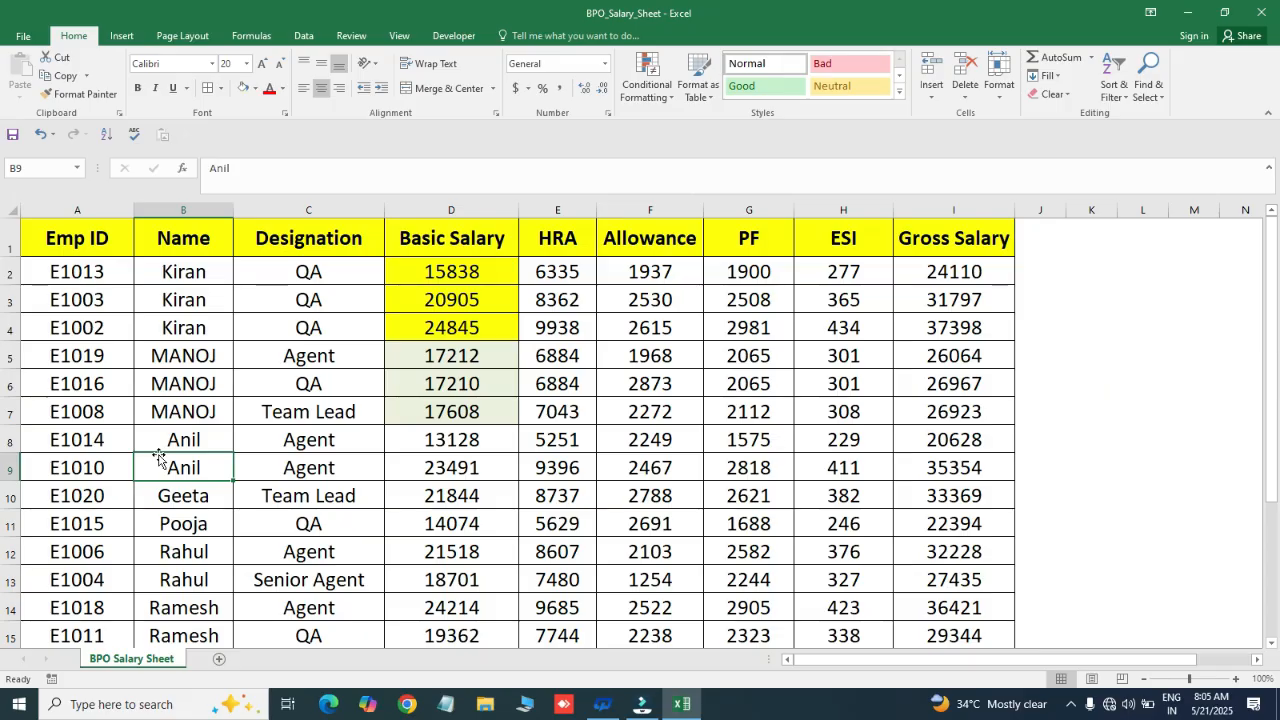
# Examine the Go To Special options from cell B9 and close the dialog
pyautogui.hotkey('ctrl', 'g')
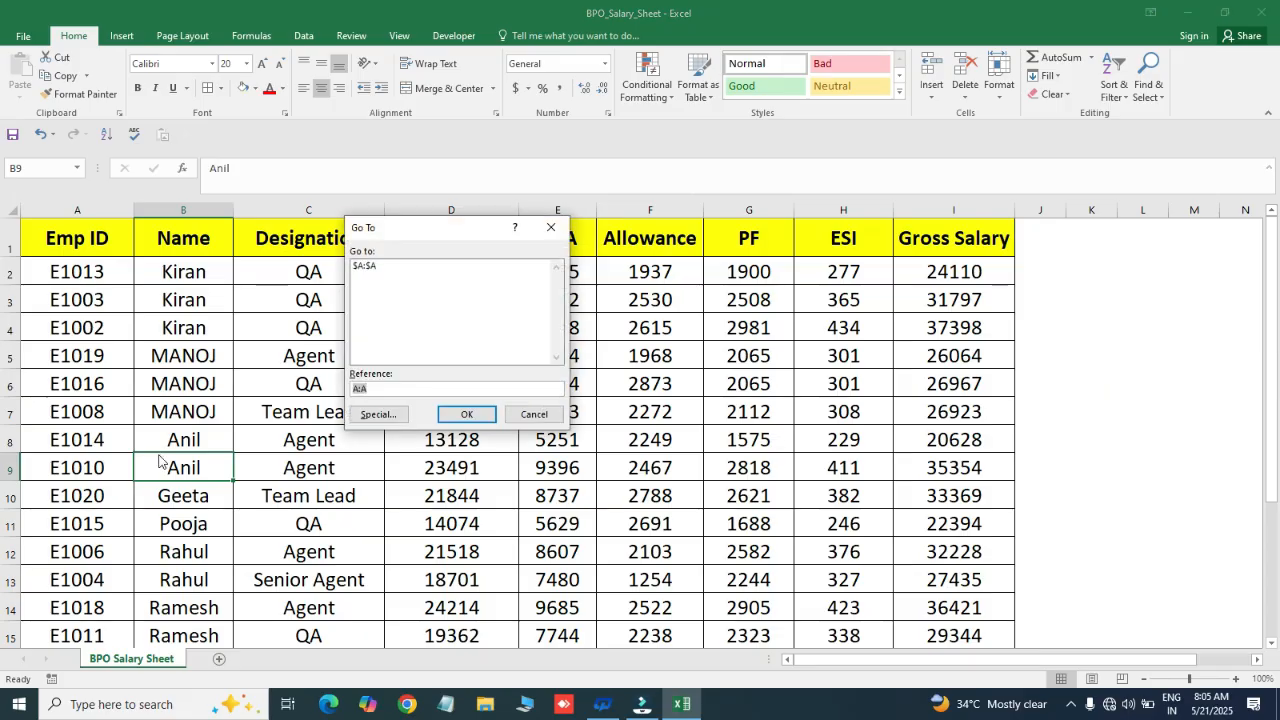
pyautogui.click(378, 418)
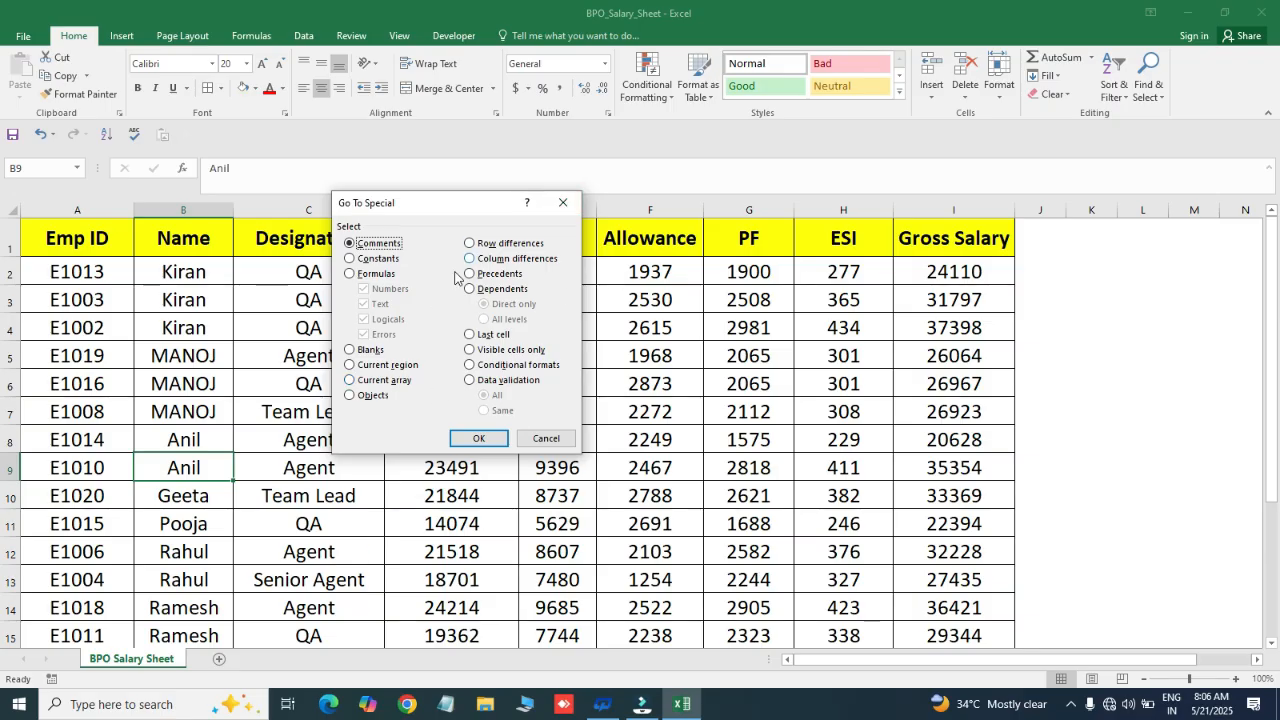
pyautogui.click(563, 203)
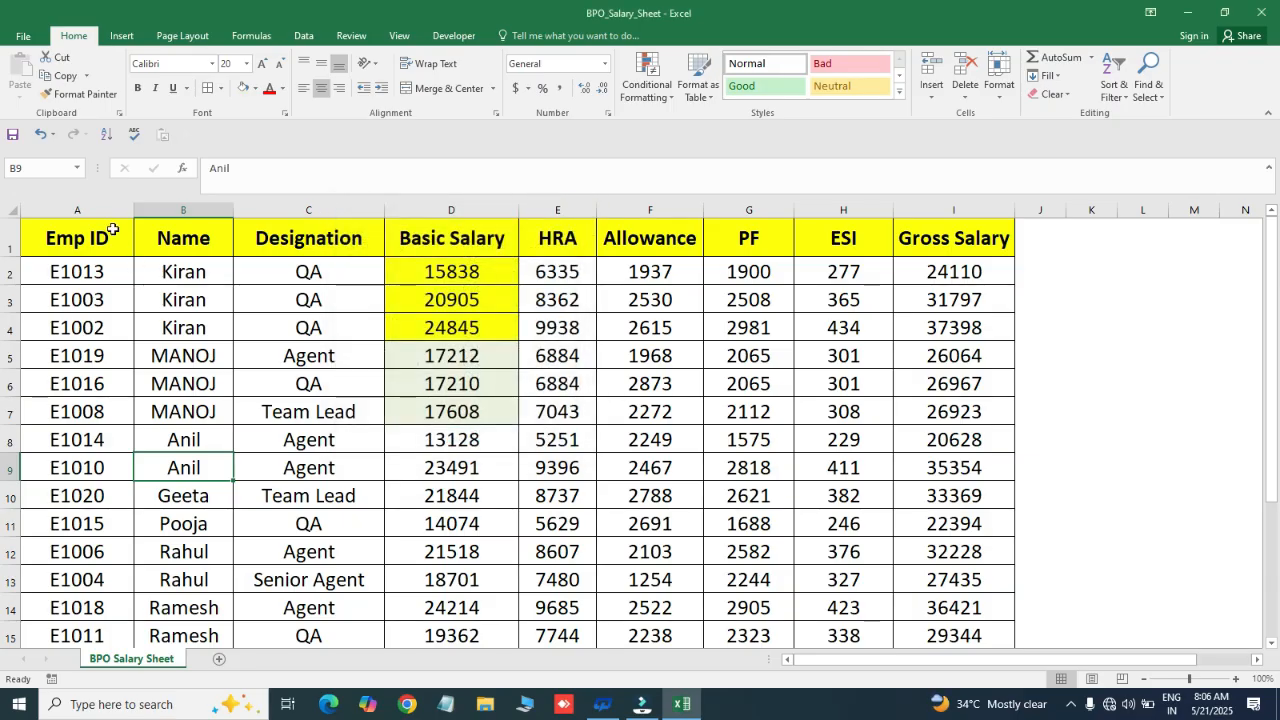
# Select columns A to I, examine which cell types Go To Special can select, and close the dialog
pyautogui.moveTo(107, 212); pyautogui.dragTo(991, 274)
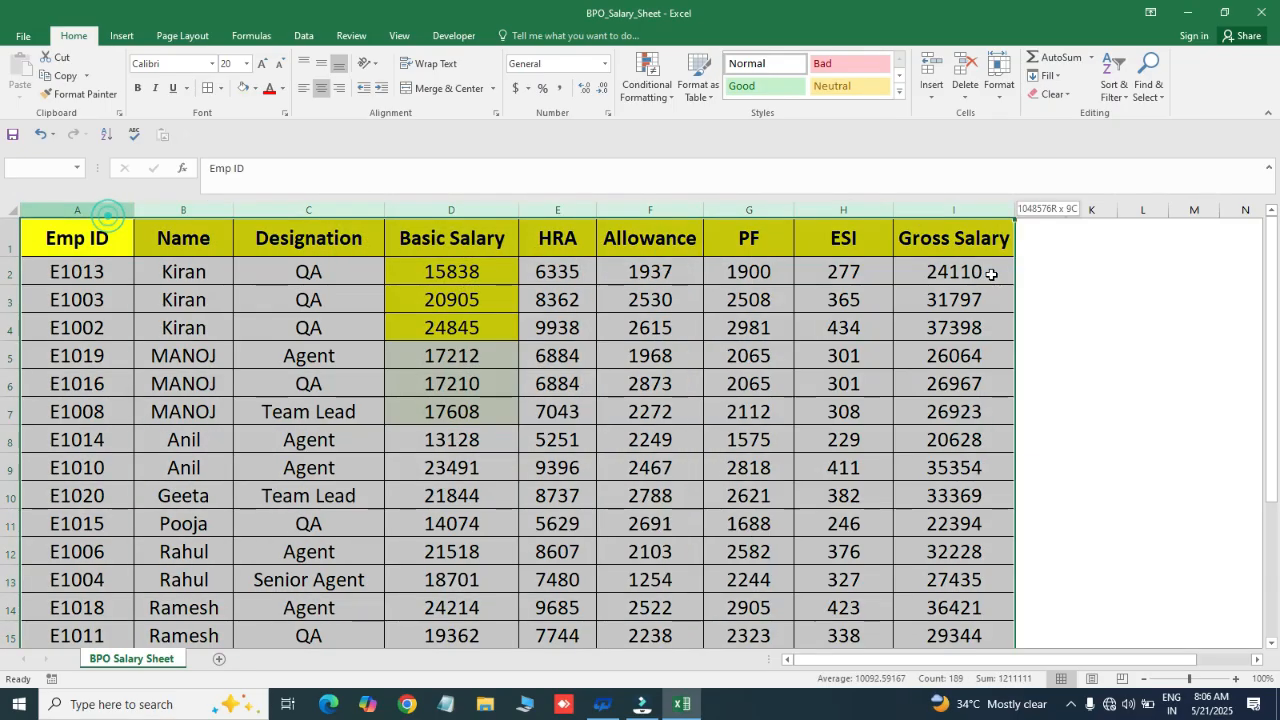
pyautogui.click(1160, 93)
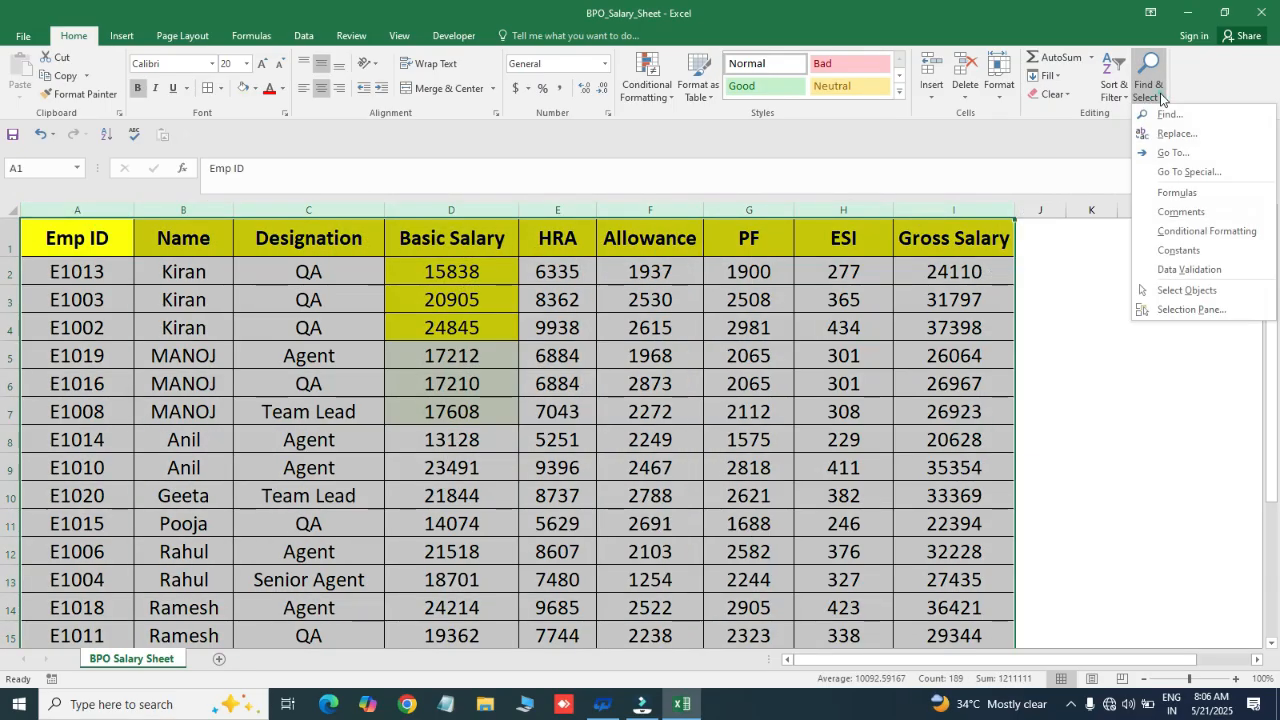
pyautogui.click(1218, 172)
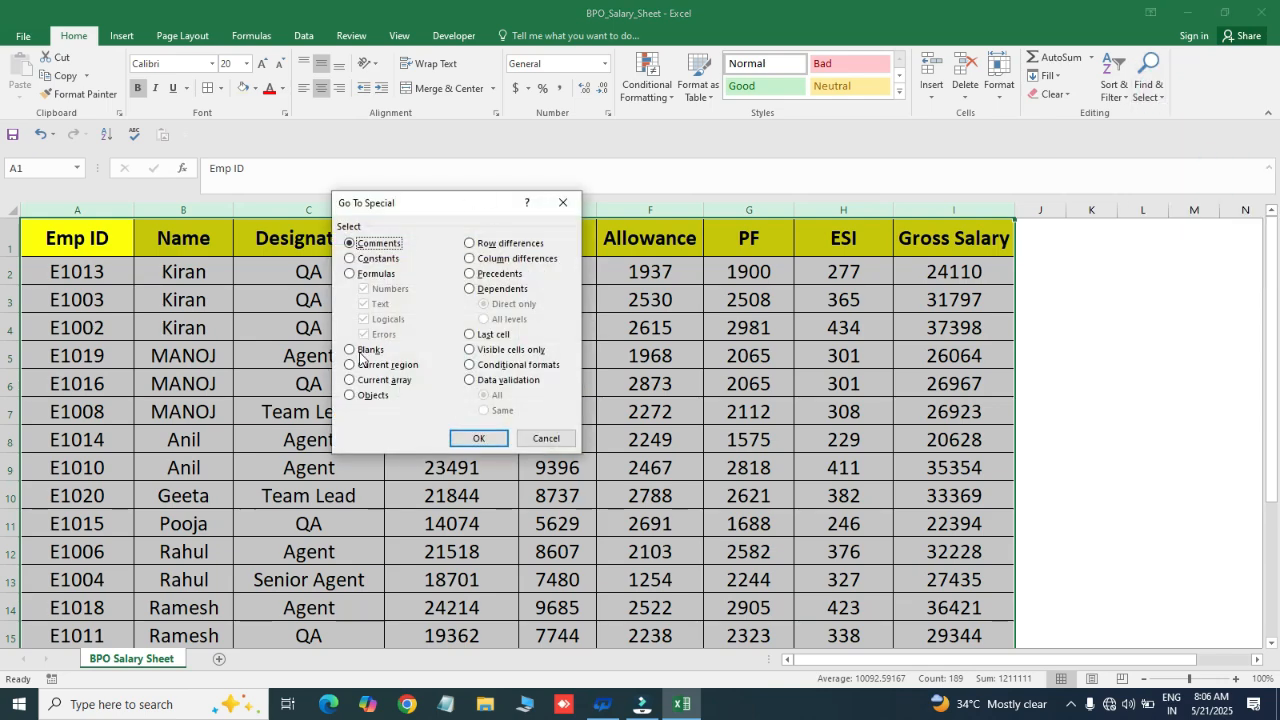
pyautogui.click(566, 201)
pyautogui.hotkey('ctrl', 'g')
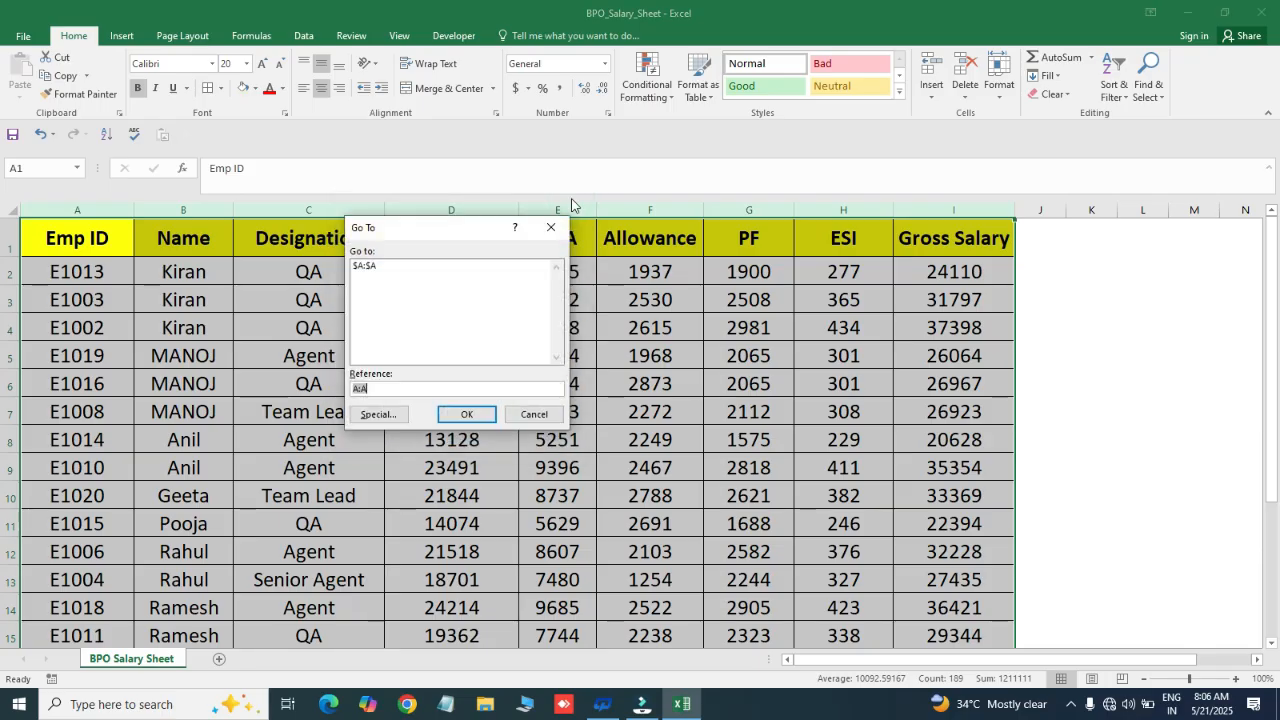
pyautogui.click(379, 414)
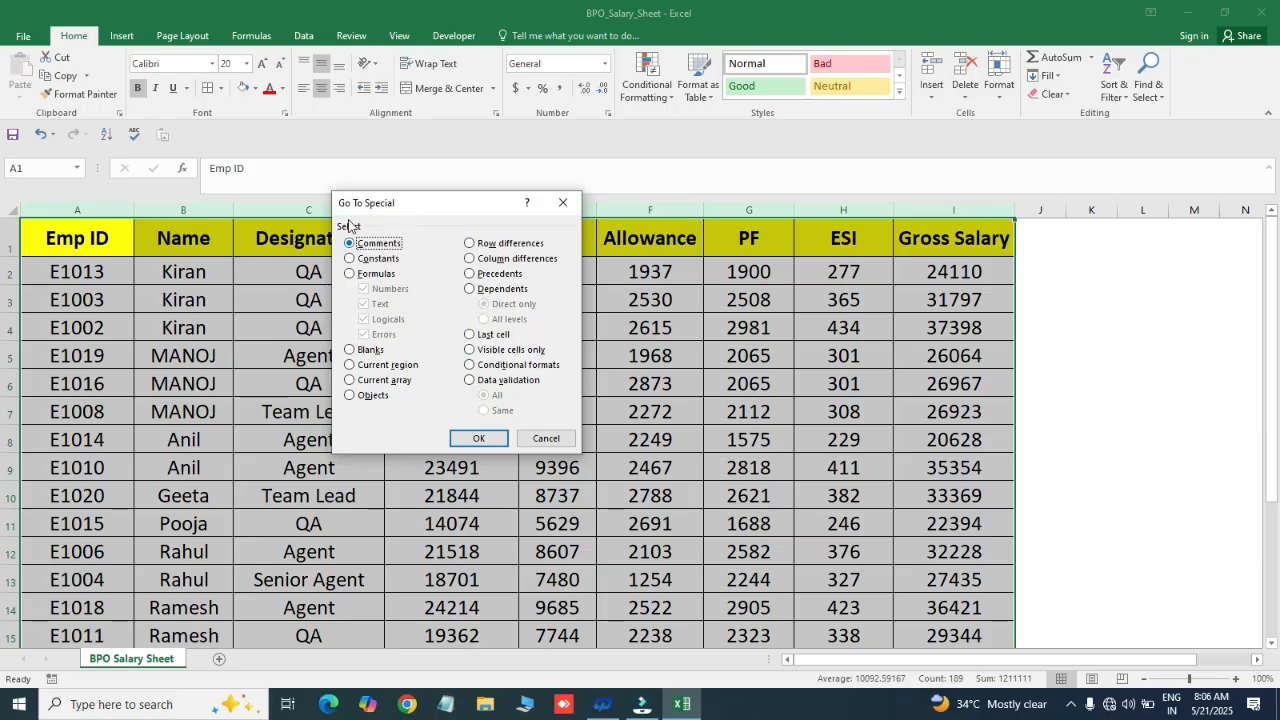
pyautogui.moveTo(341, 204); pyautogui.dragTo(394, 210)
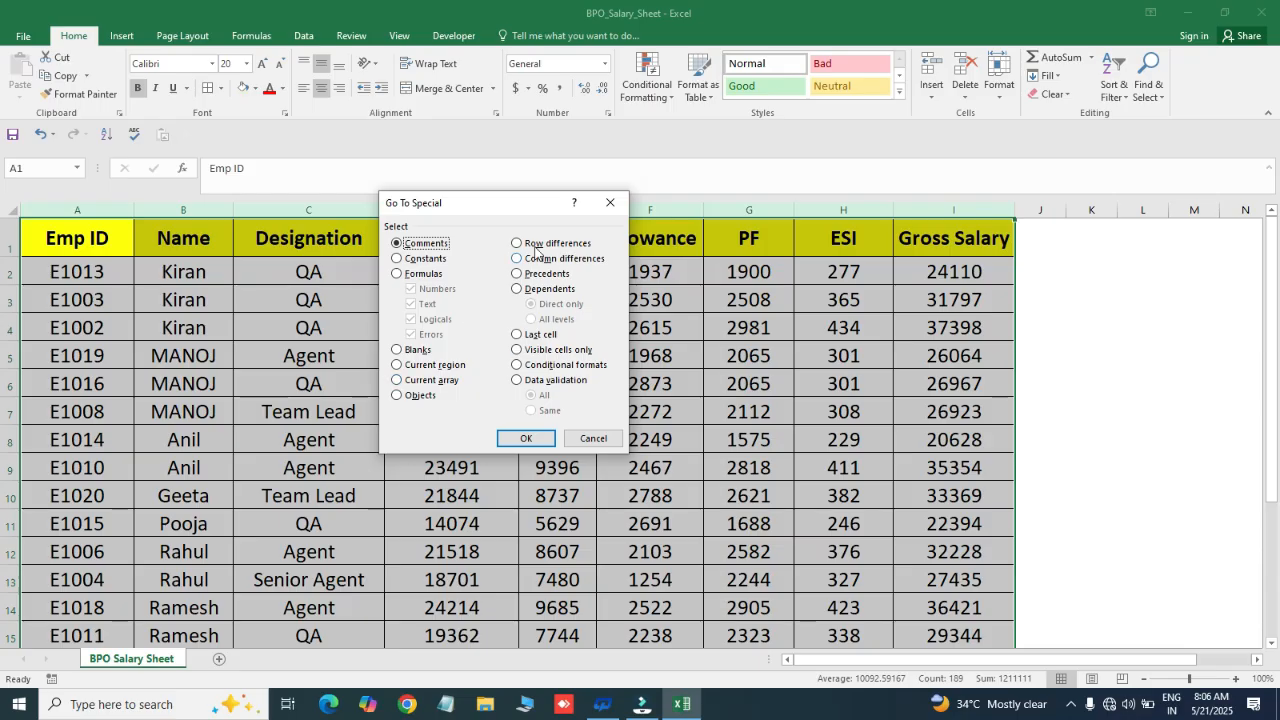
pyautogui.click(610, 203)
# Delete all the values below the Gross Salary header, keeping the header itself
pyautogui.click(953, 238)
pyautogui.click(1150, 90)
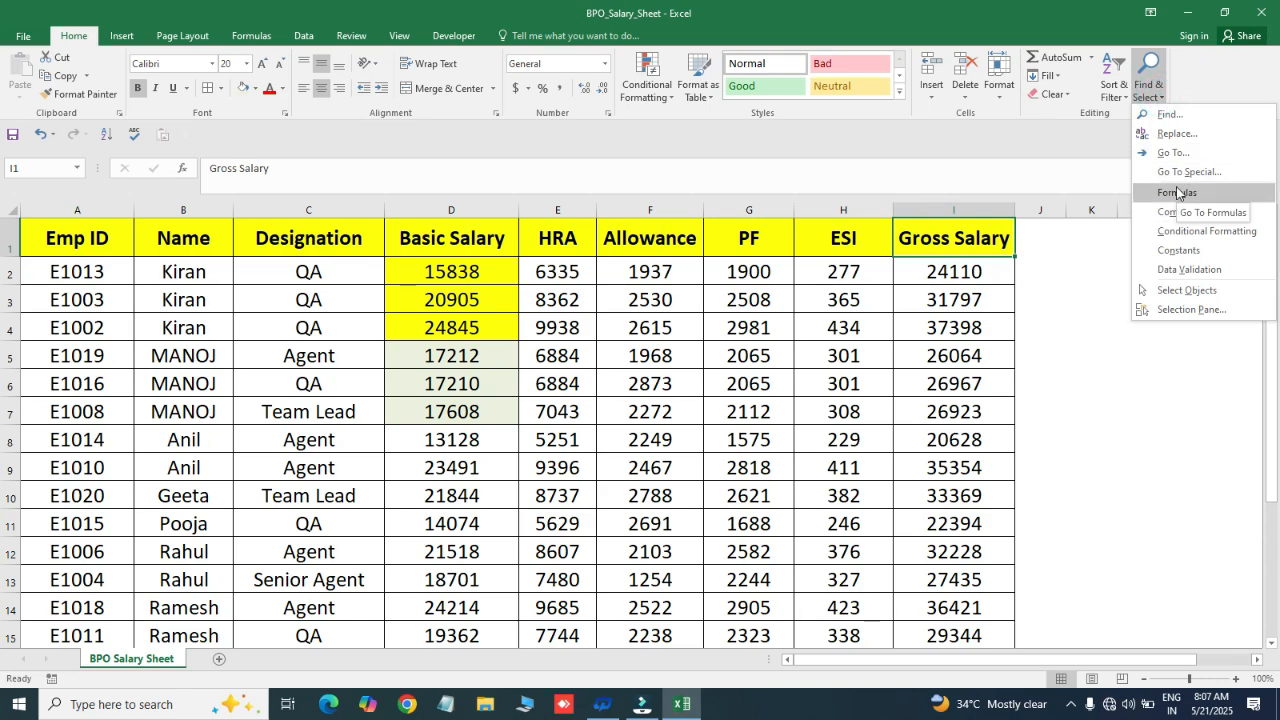
pyautogui.click(798, 291)
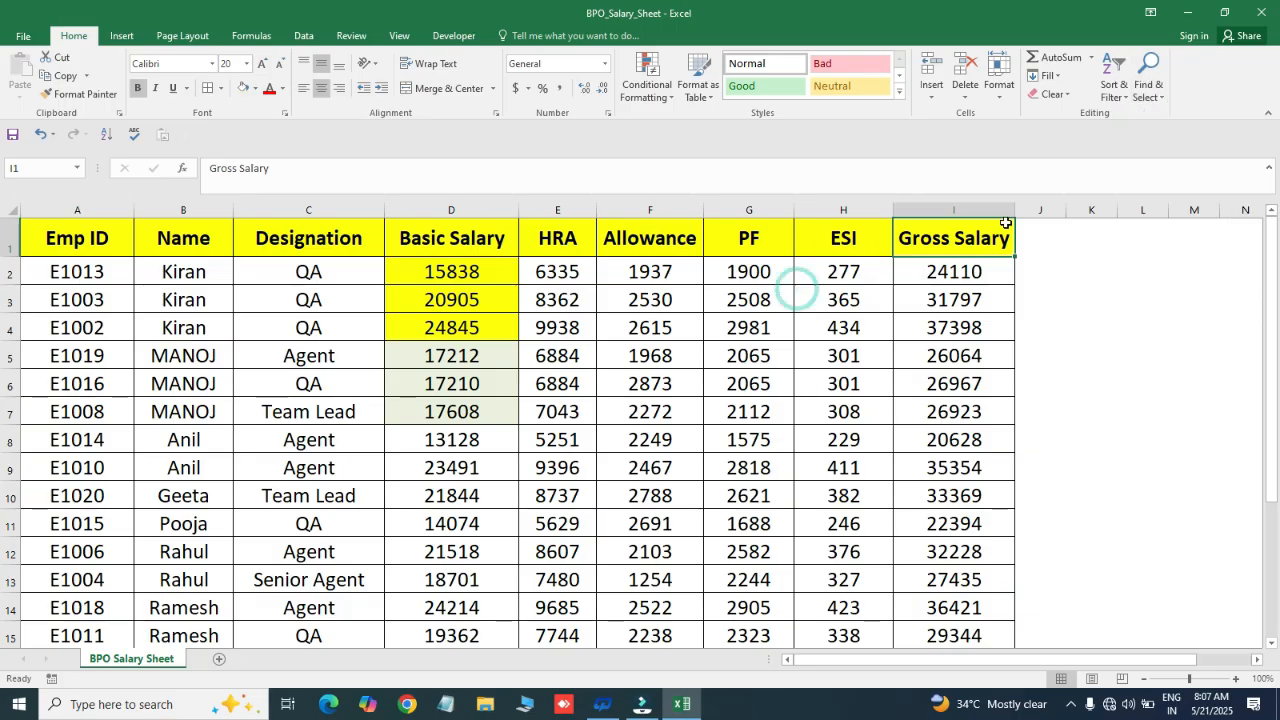
pyautogui.click(959, 211)
pyautogui.click(960, 247)
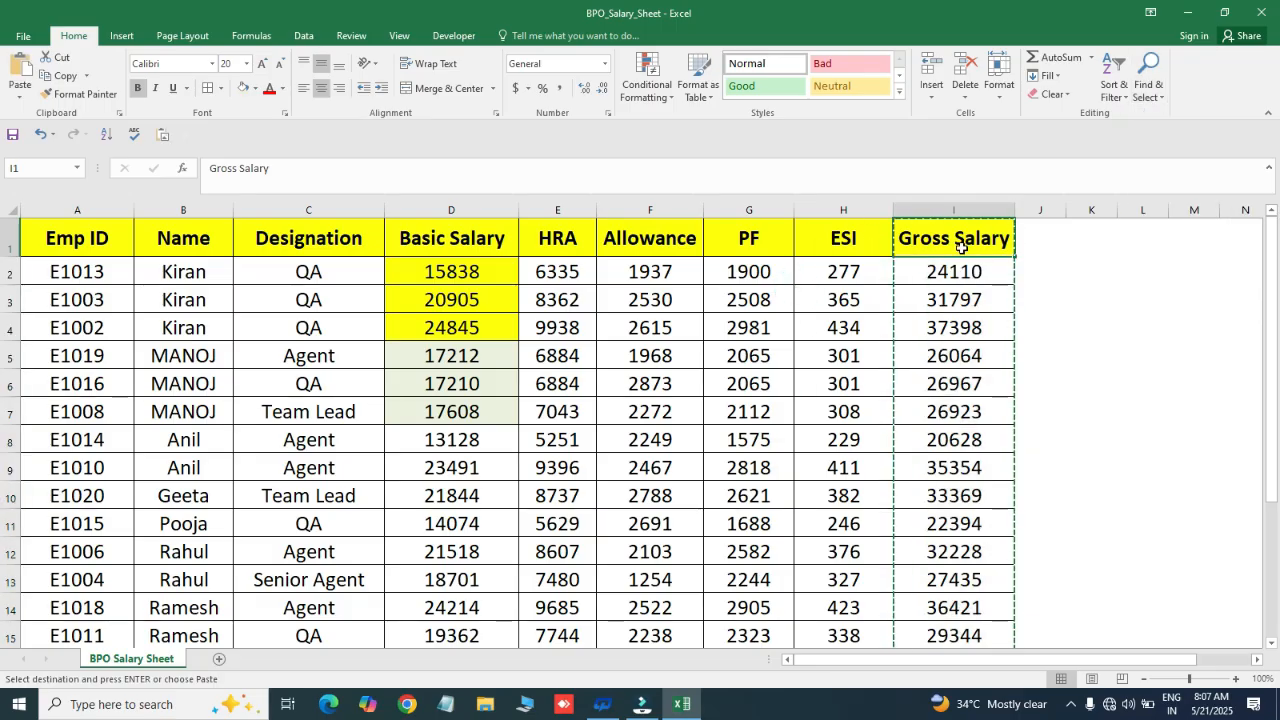
pyautogui.press('Down')
pyautogui.hotkey('ctrl', 'shift', 'Down')
pyautogui.press('Delete')
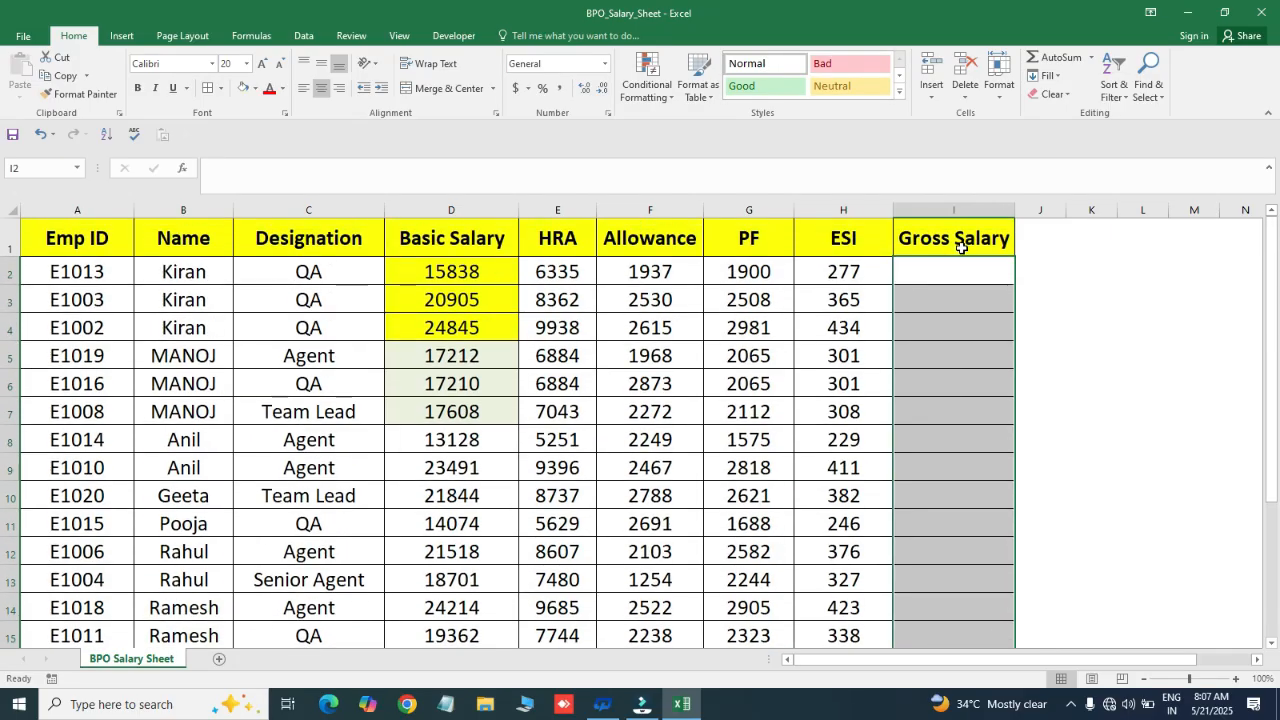
# Enter the formula =SUM(D2:G2) in the first Gross Salary cell, I2
pyautogui.press('Up')
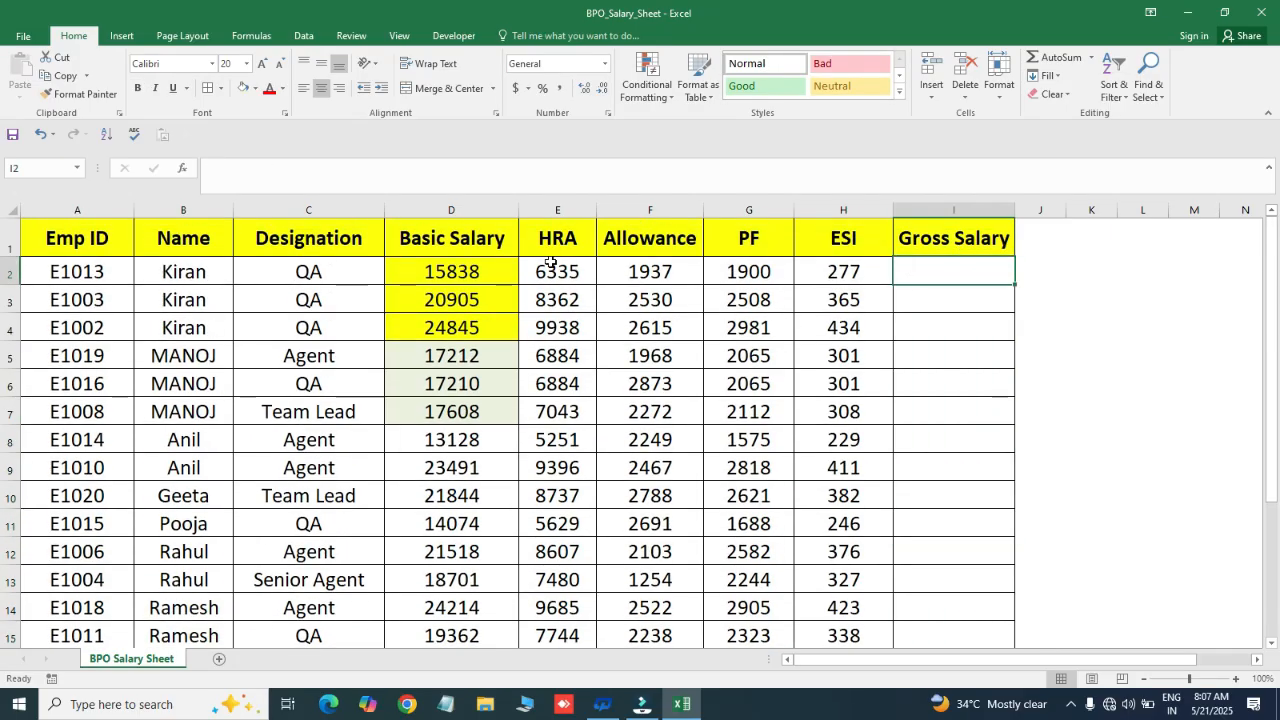
pyautogui.moveTo(551, 262); pyautogui.dragTo(662, 265)
pyautogui.moveTo(468, 268); pyautogui.dragTo(673, 261)
pyautogui.click(968, 271)
pyautogui.write('=SUM(')
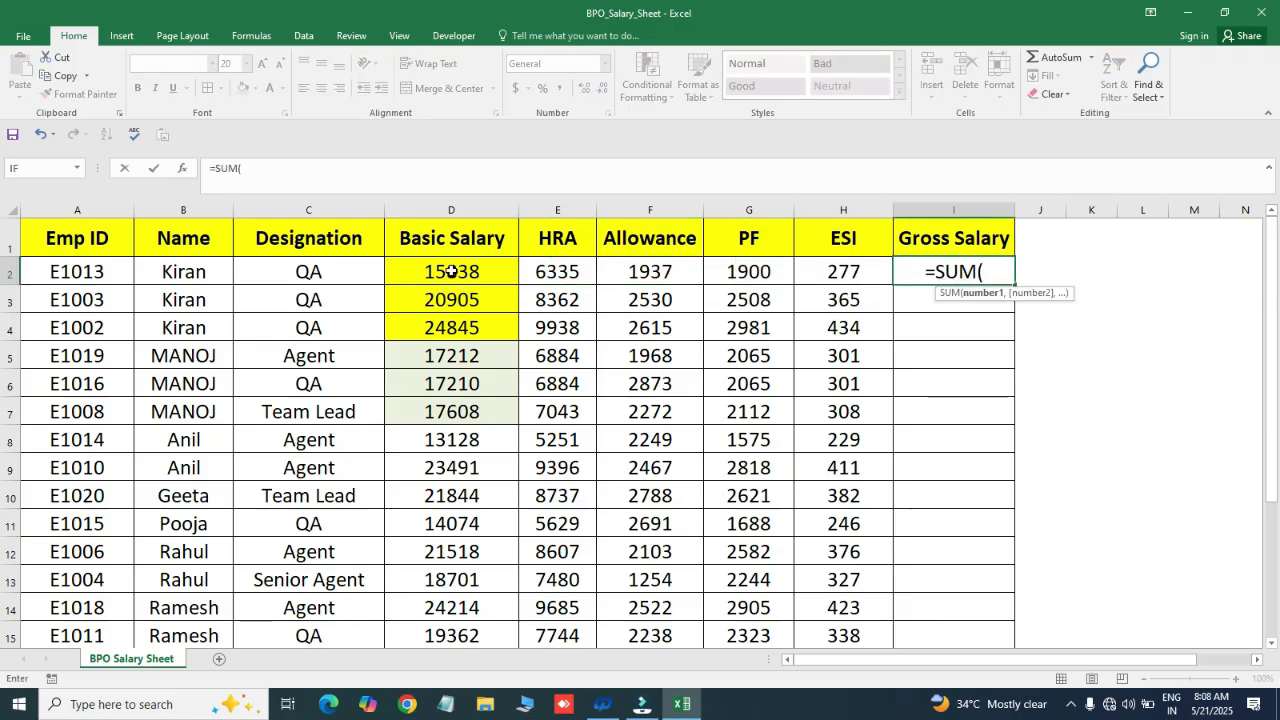
pyautogui.moveTo(452, 271); pyautogui.dragTo(737, 271)
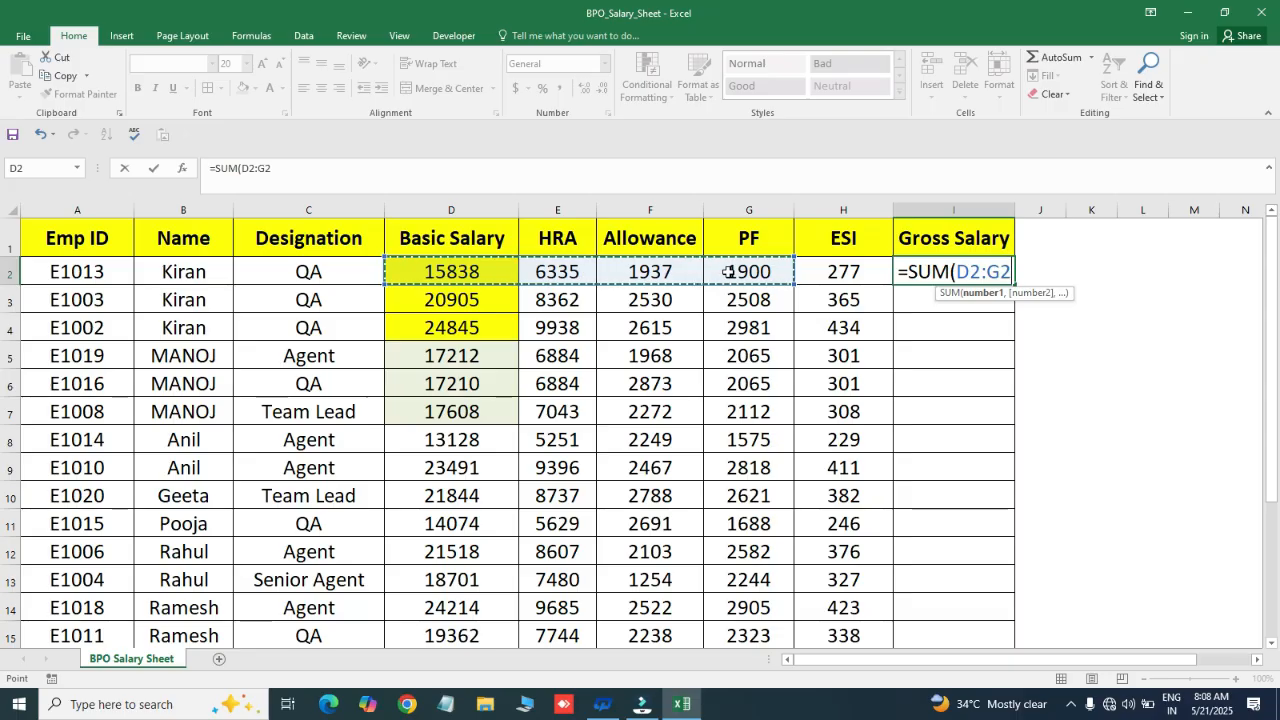
pyautogui.write(')')
pyautogui.press('Return')
# Fill the SUM formula from I2 down the Gross Salary column to the last data row, 21
pyautogui.press('Left')
pyautogui.hotkey('ctrl', 'Down')
pyautogui.press('Right')
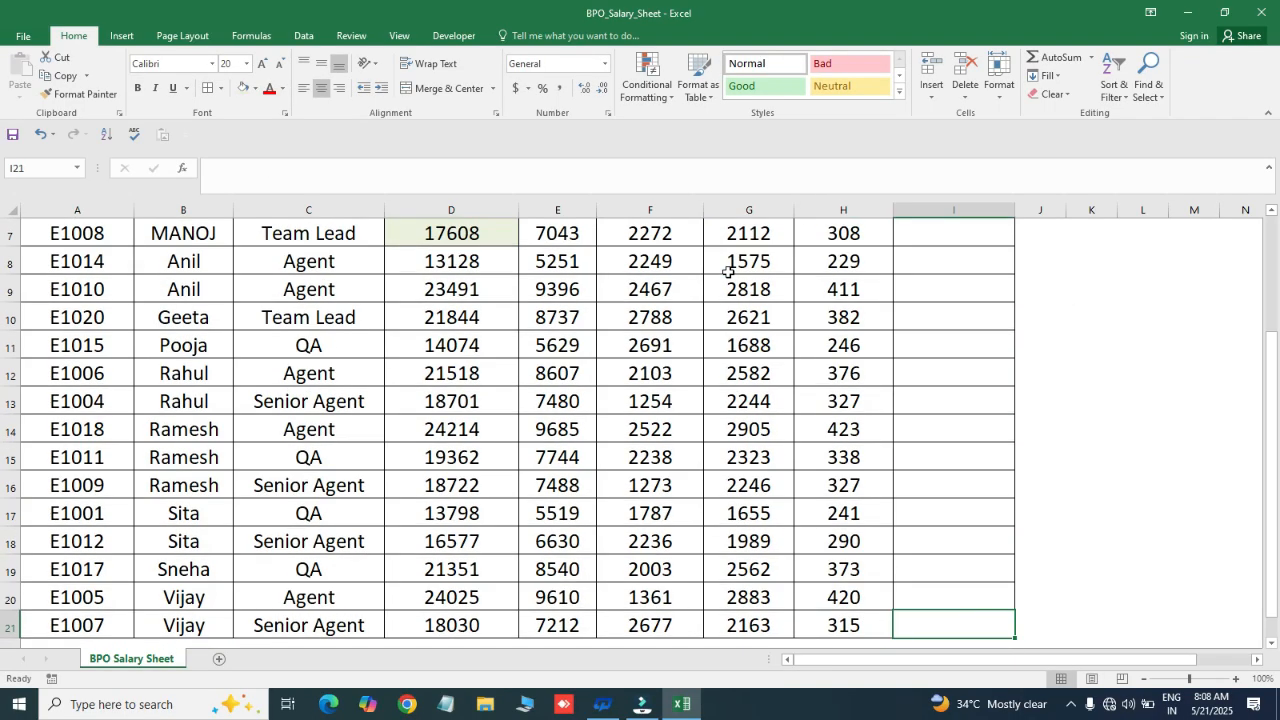
pyautogui.hotkey('ctrl', 'shift', 'Up')
pyautogui.hotkey('ctrl', 'd')
pyautogui.press('Up')
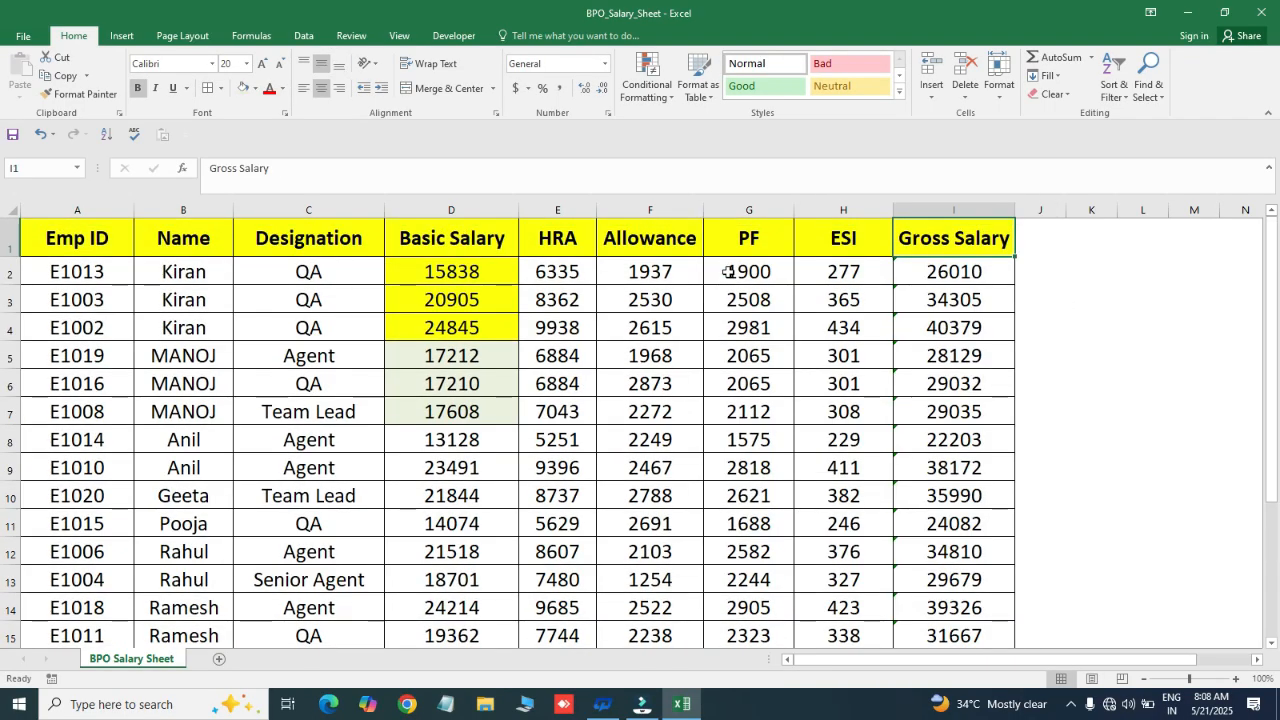
# Find and select all cells in the sheet that contain formulas
pyautogui.click(1156, 98)
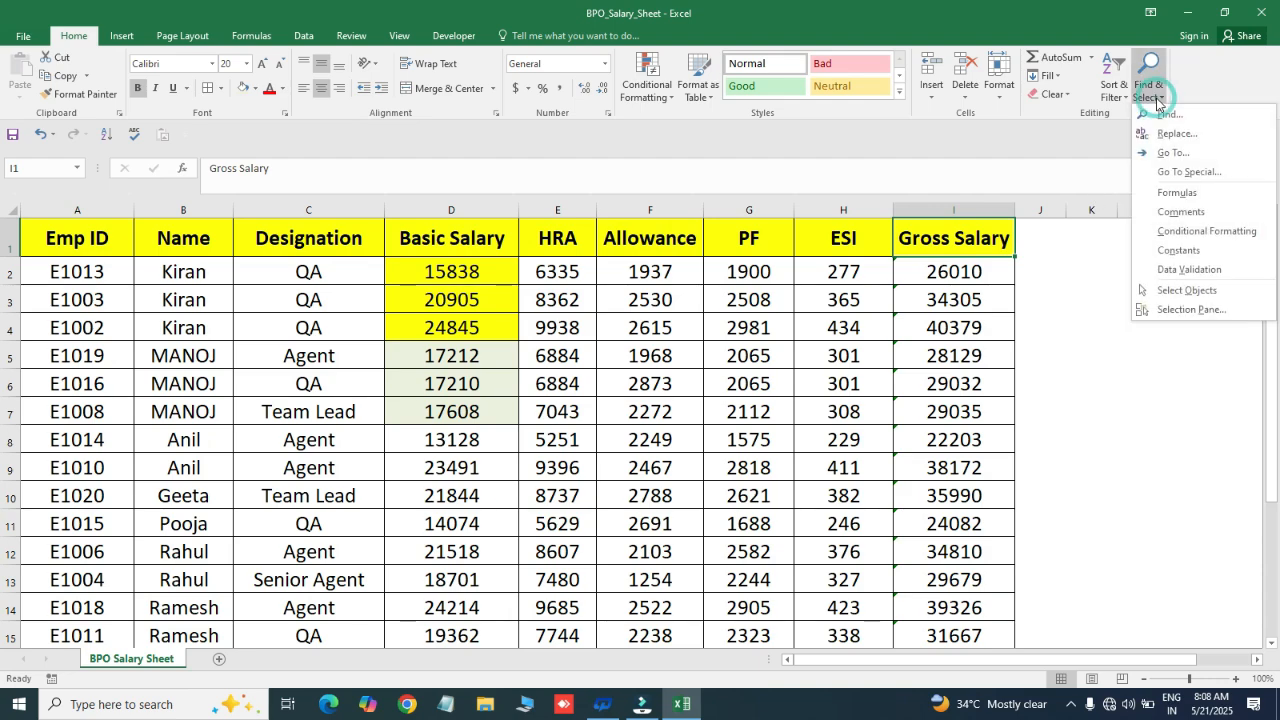
pyautogui.click(1180, 194)
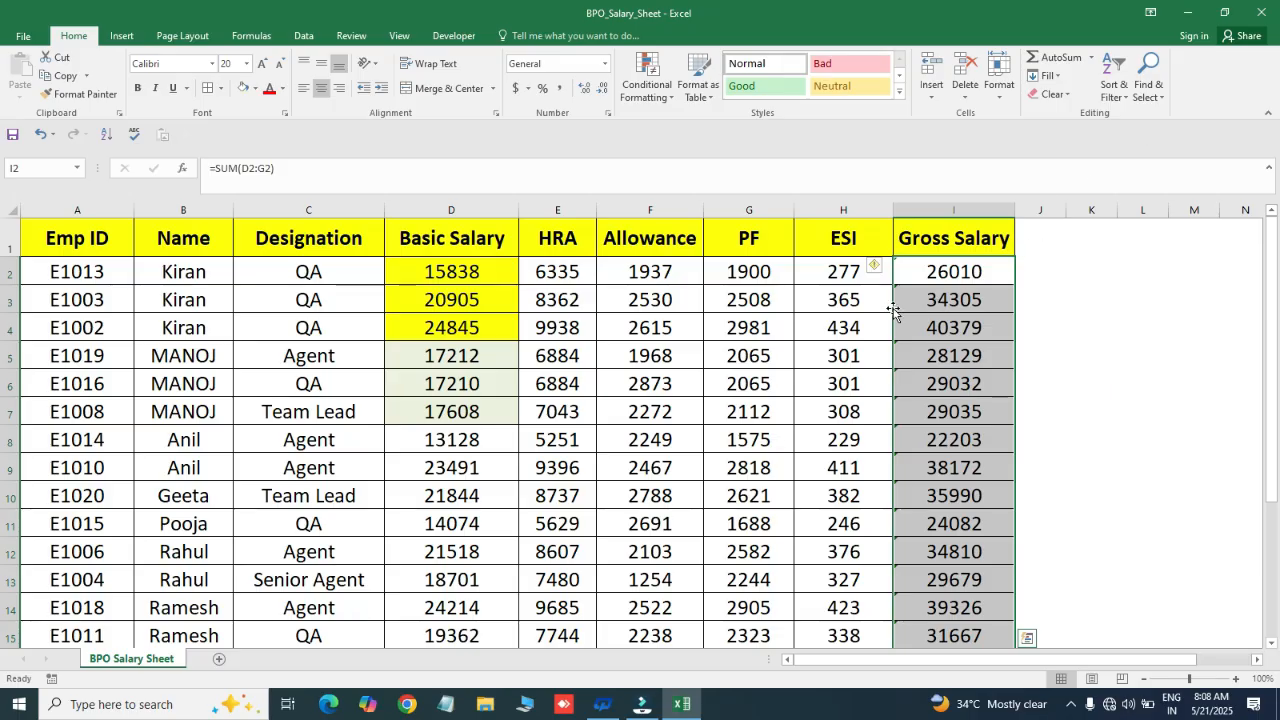
pyautogui.click(1162, 95)
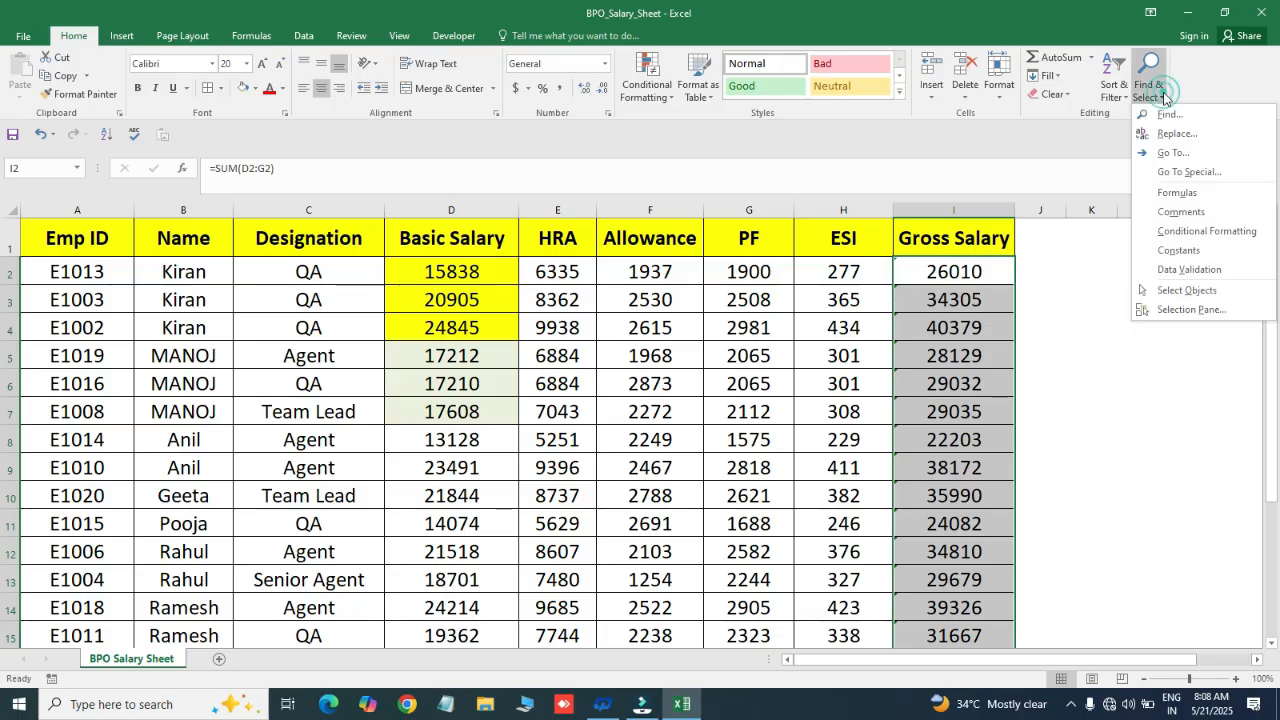
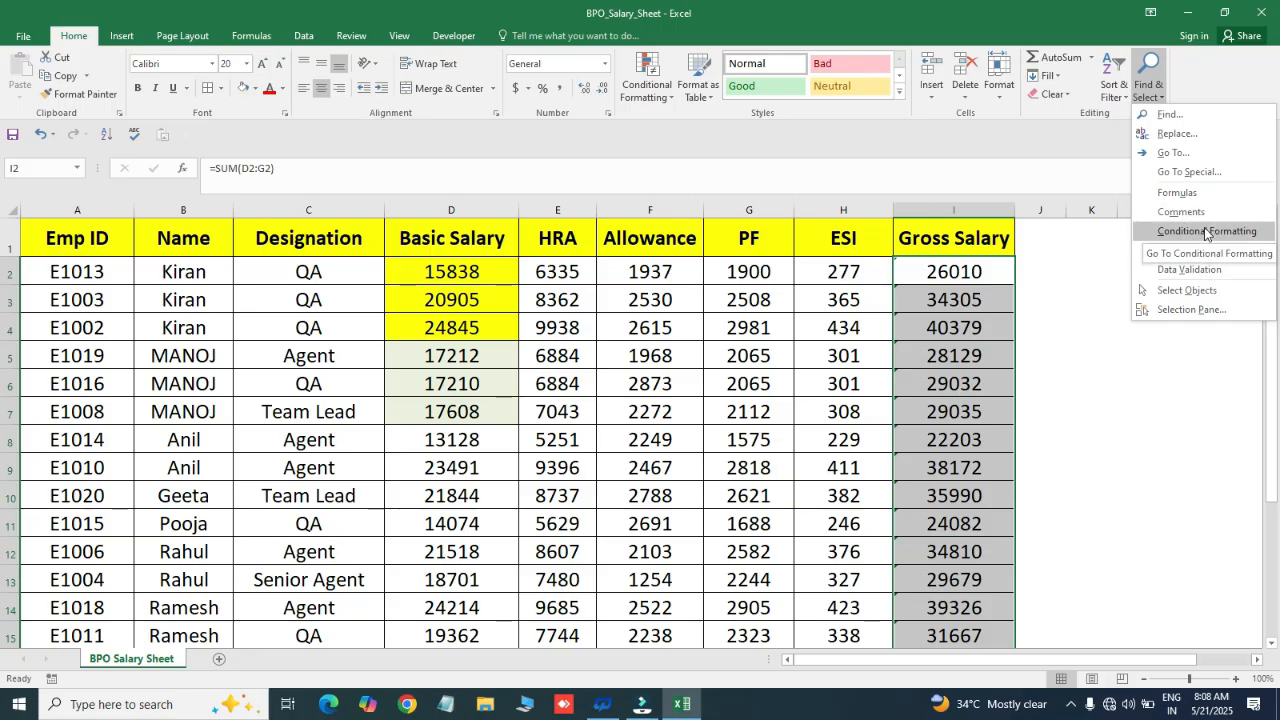
# Highlight PF cells G2:G13 greater than 2000 with conditional formatting in Light Red Fill with Dark Red Text
pyautogui.click(738, 358)
pyautogui.moveTo(740, 271); pyautogui.dragTo(752, 594)
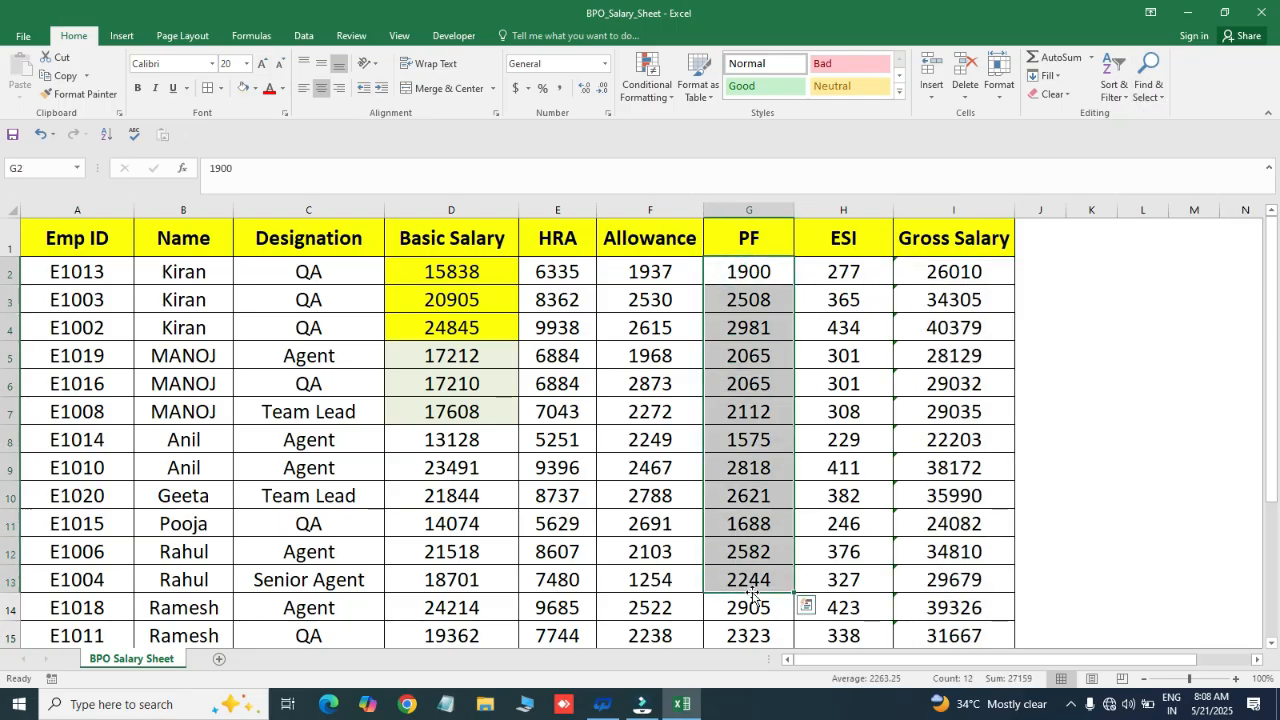
pyautogui.click(668, 93)
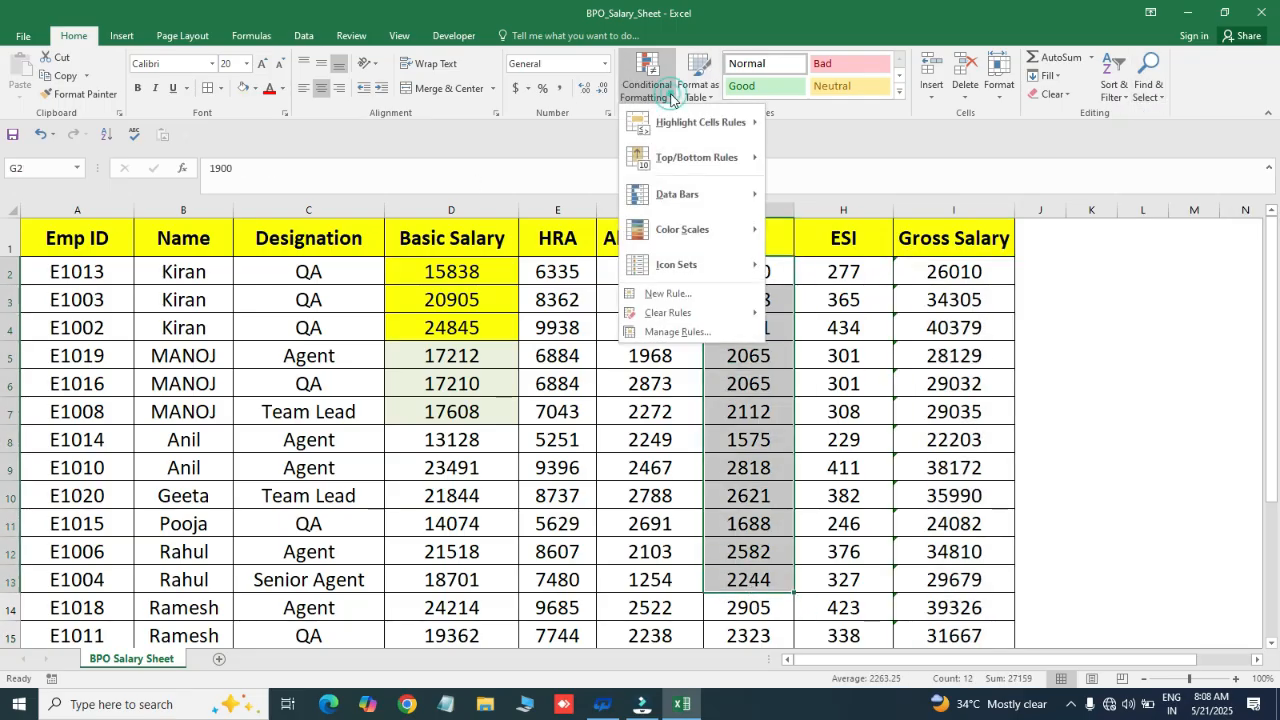
pyautogui.moveTo(711, 118)
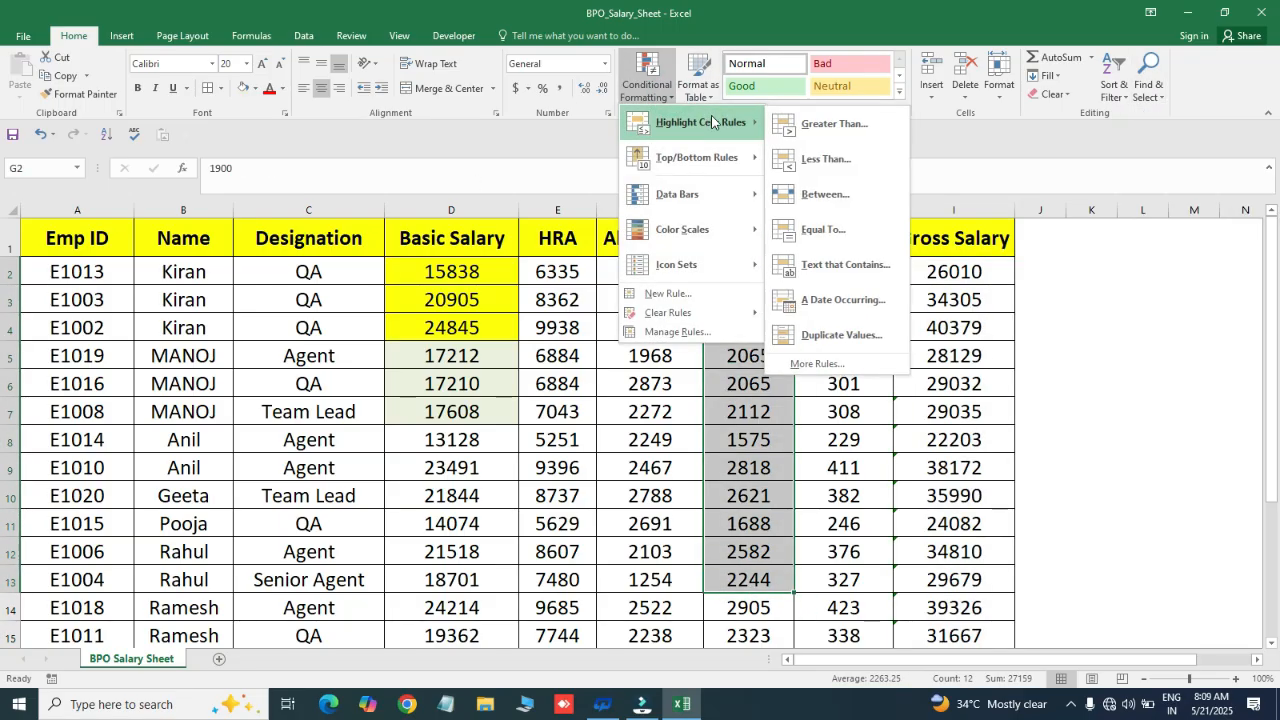
pyautogui.click(841, 131)
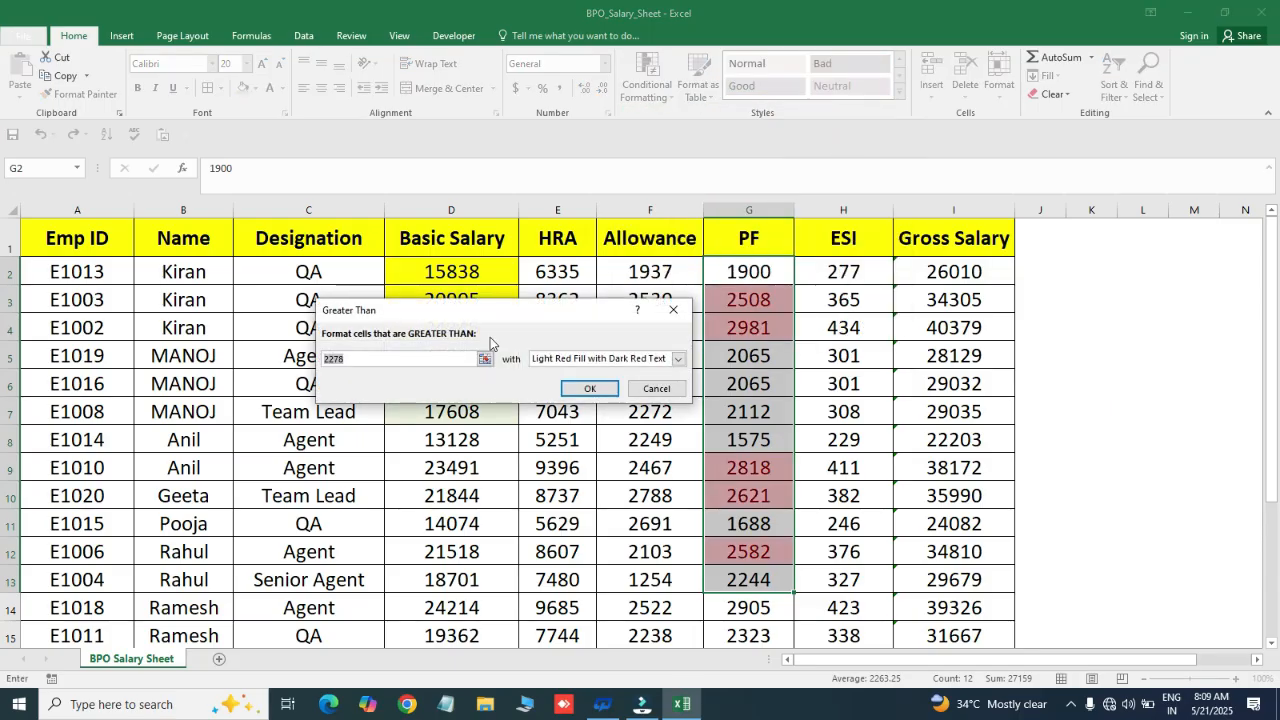
pyautogui.write('20000')
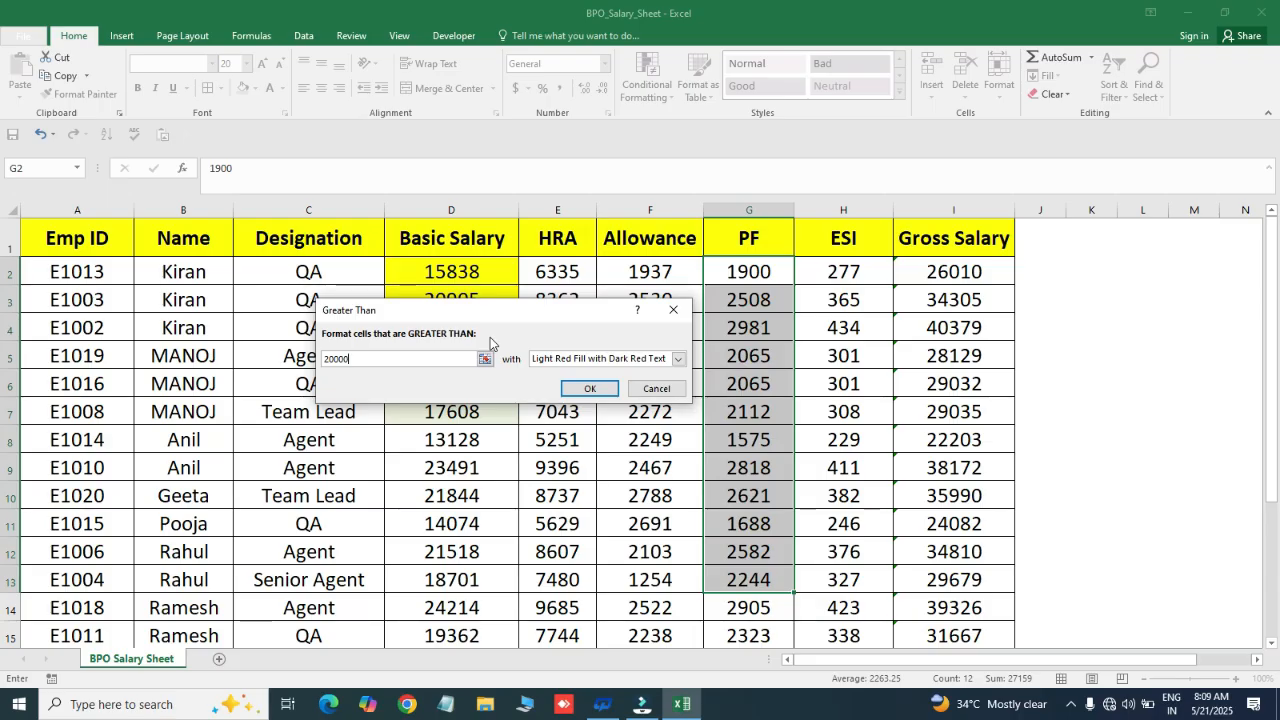
pyautogui.press('BackSpace')
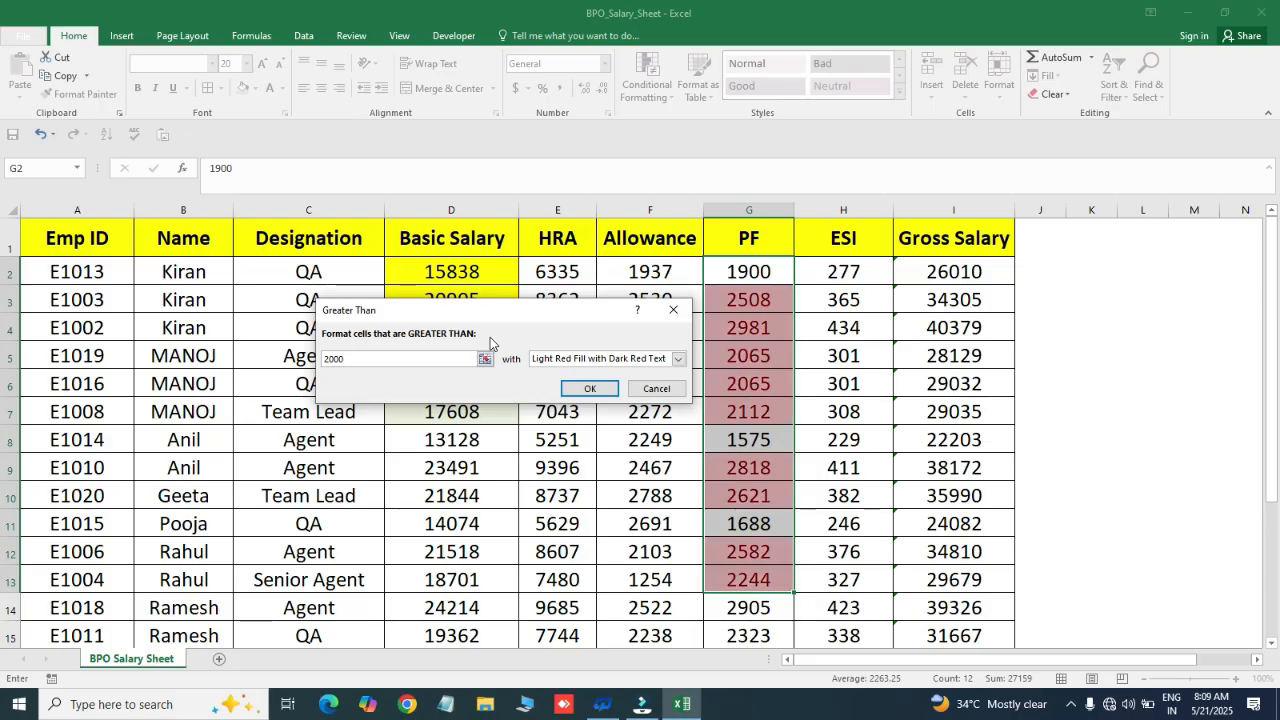
pyautogui.click(617, 389)
# Starting from ESI cell H4, find and select all cells that have conditional formatting
pyautogui.click(878, 330)
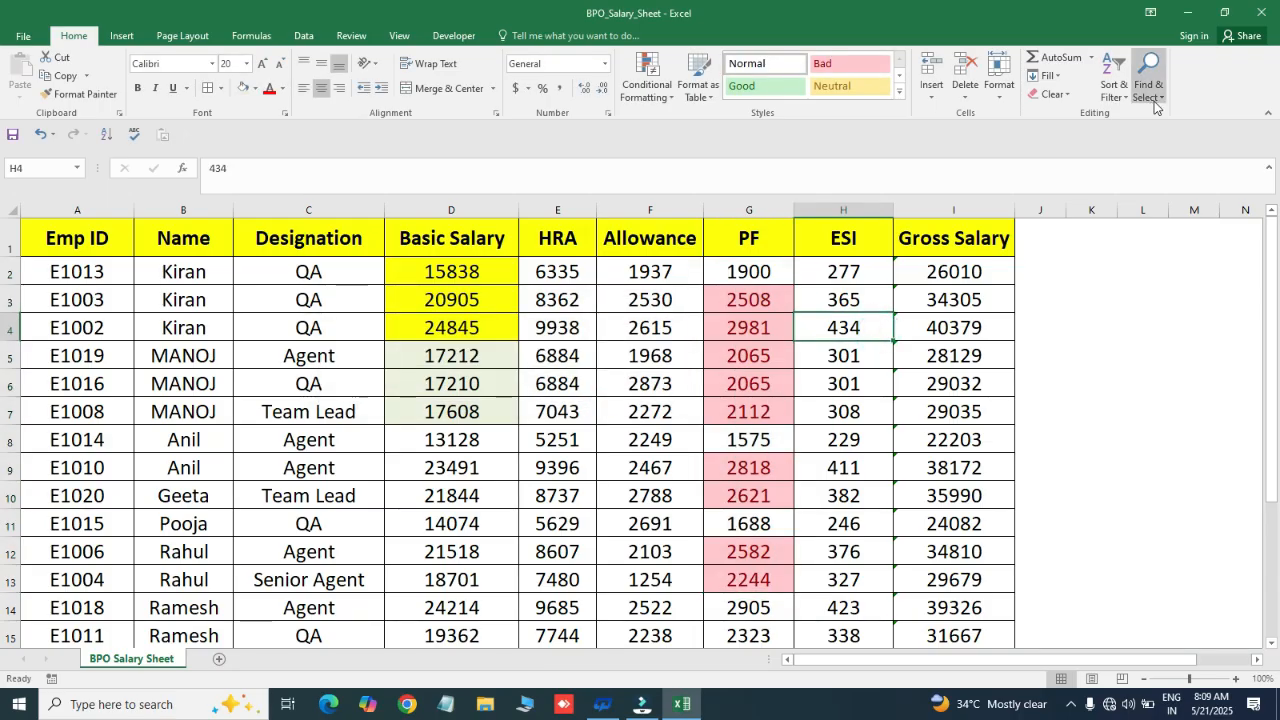
pyautogui.click(1165, 100)
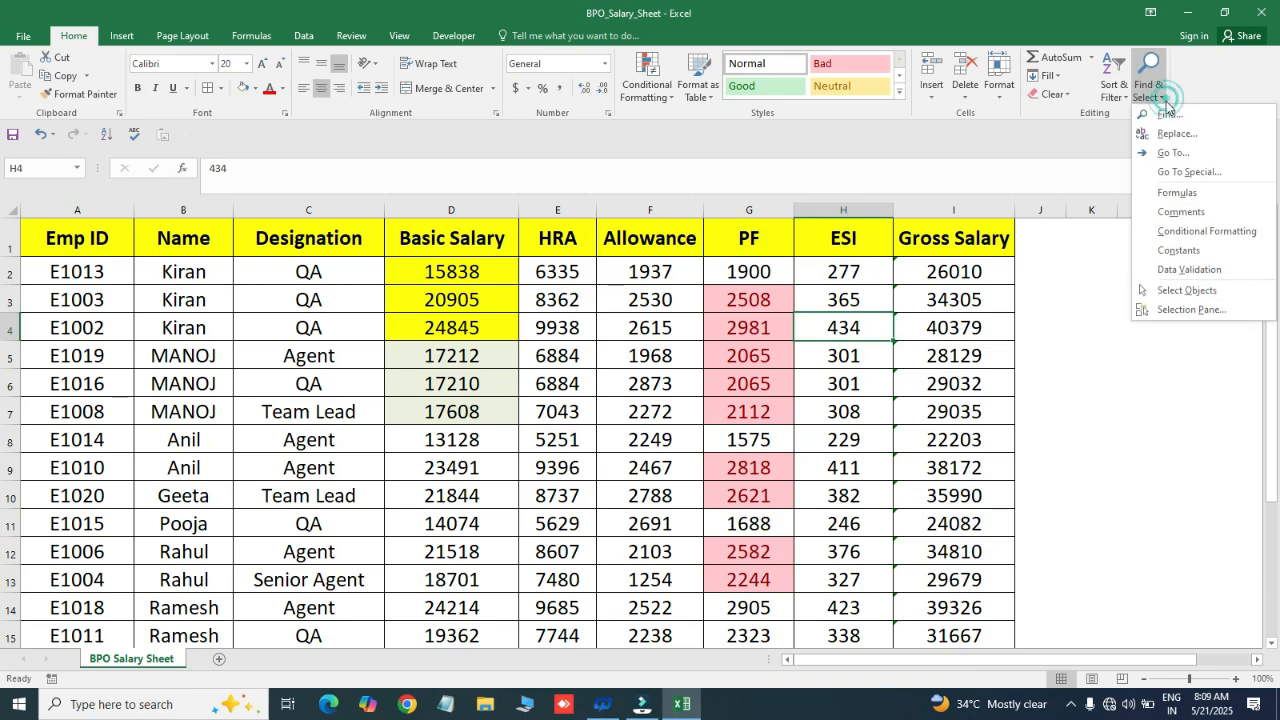
pyautogui.click(1180, 232)
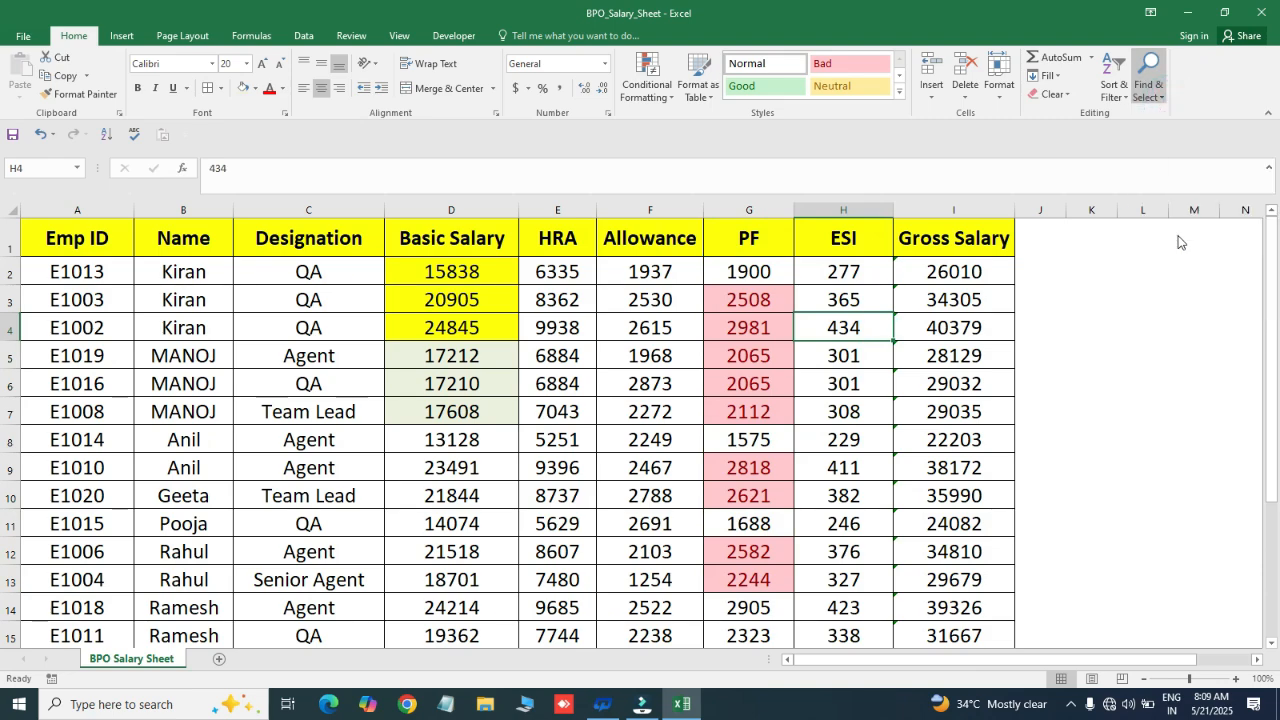
# Turn on Select Objects mode and try to enter the text HJHJHJH in Gross Salary cell I2
pyautogui.click(1155, 96)
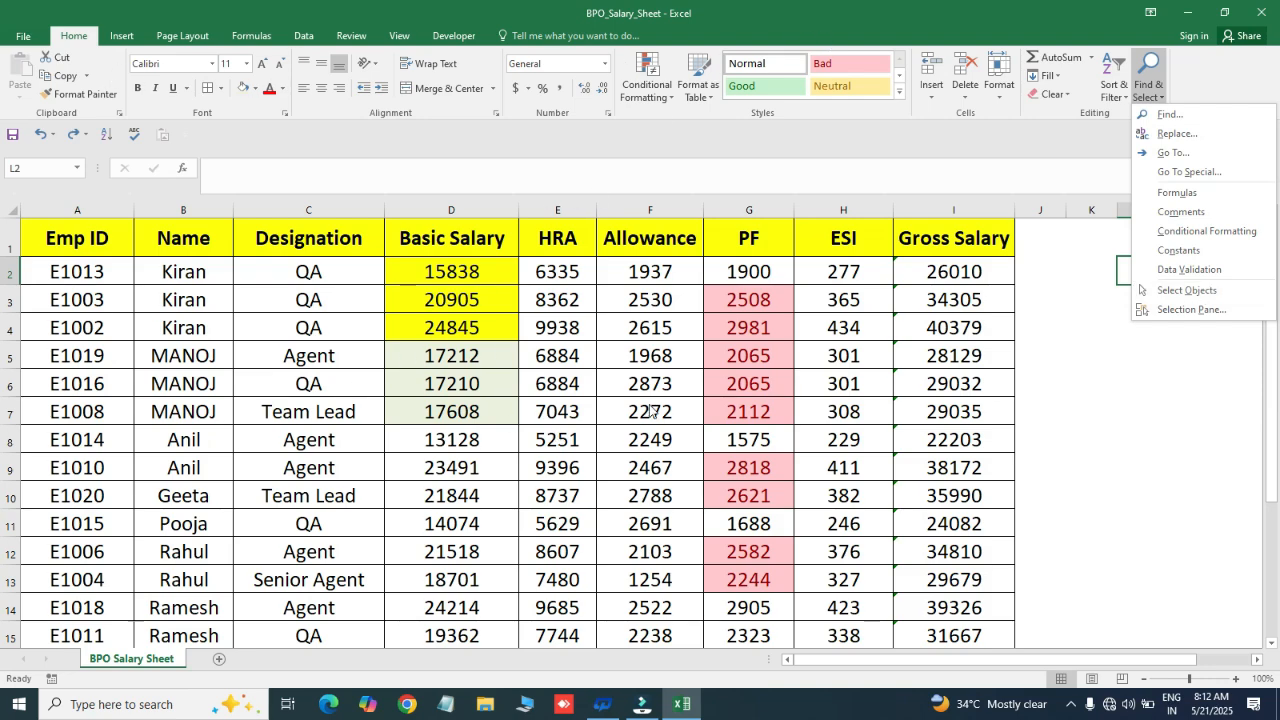
pyautogui.click(1164, 292)
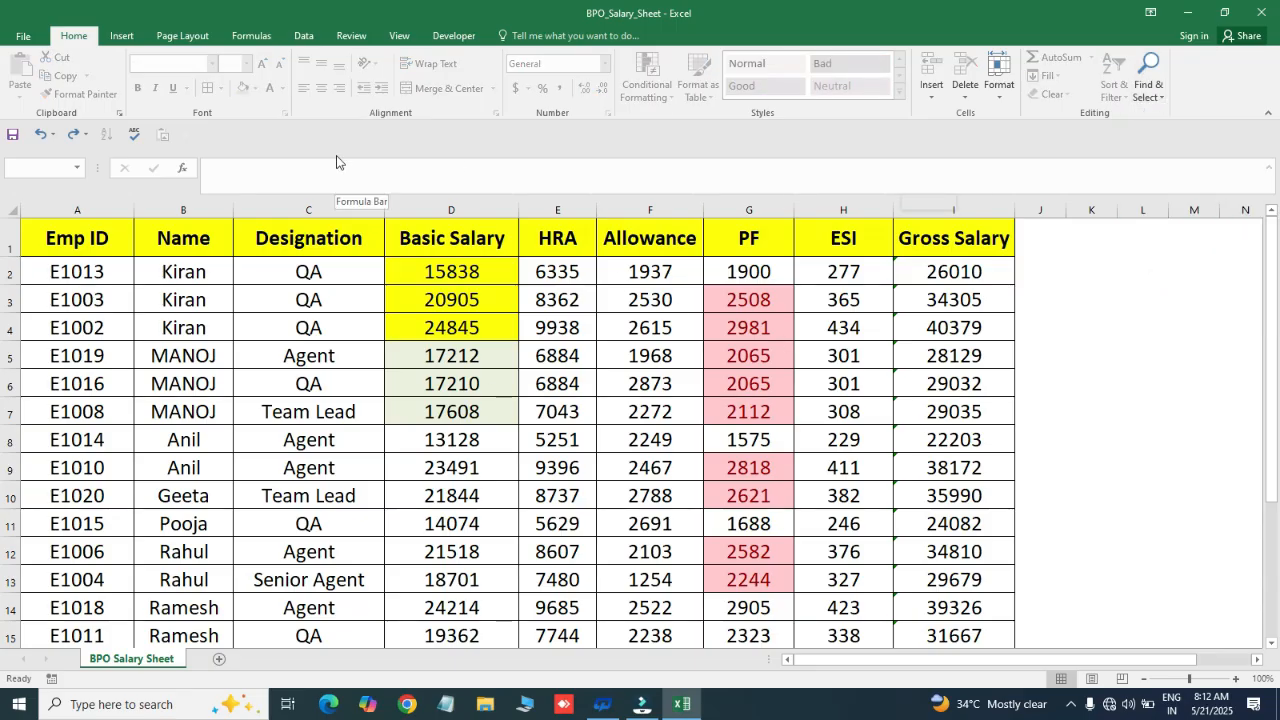
pyautogui.click(952, 274)
pyautogui.write('HJHJHJH')
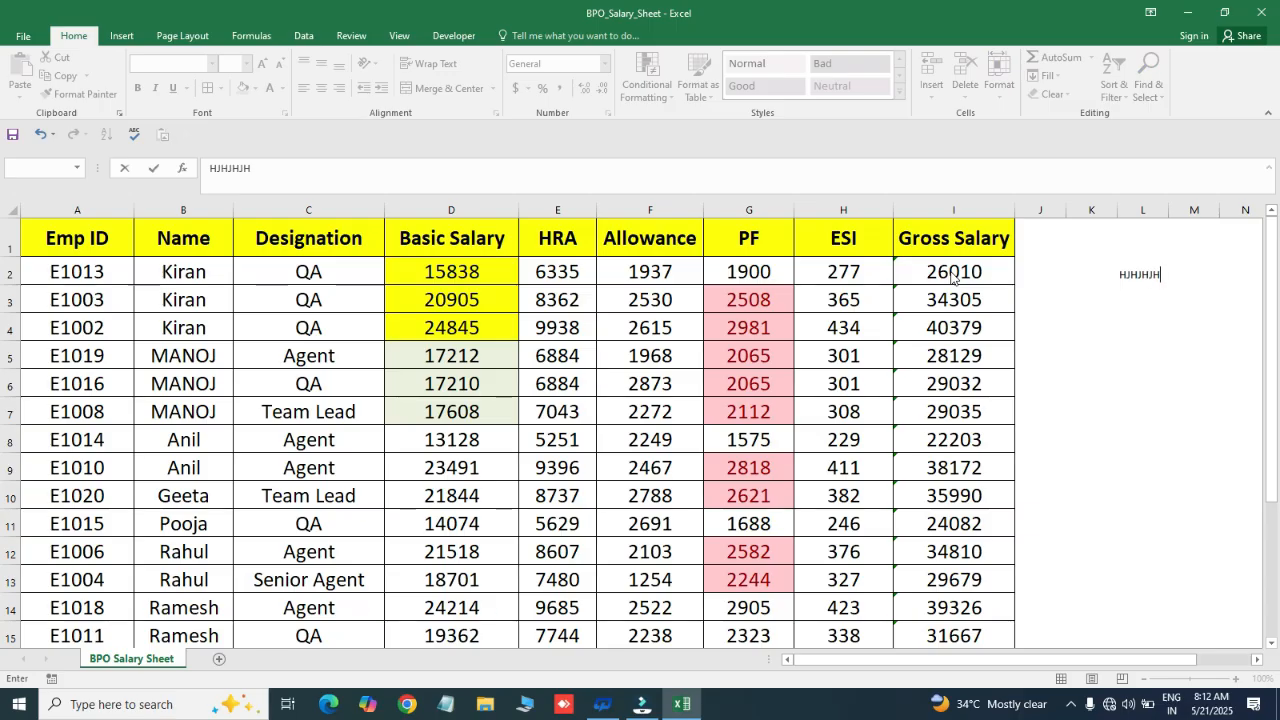
pyautogui.press('Return')
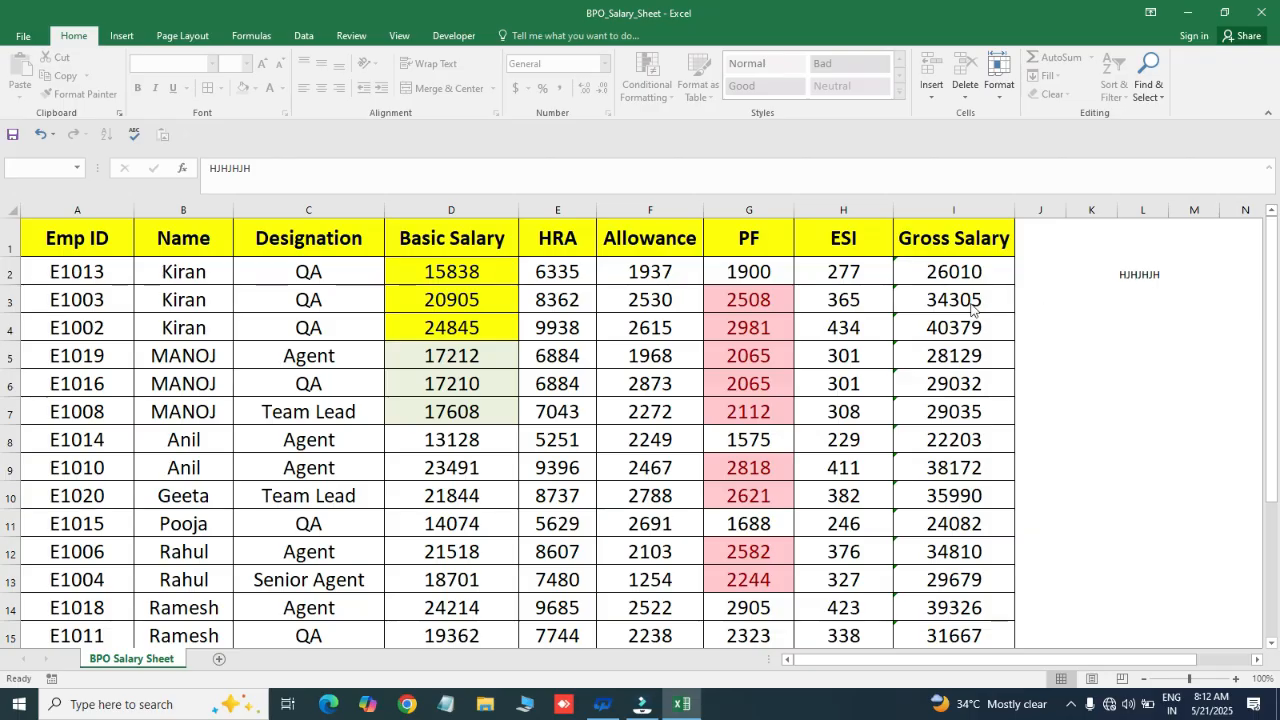
# Turn off Select Objects mode to restore normal cell selection
pyautogui.click(451, 62)
pyautogui.click(1160, 101)
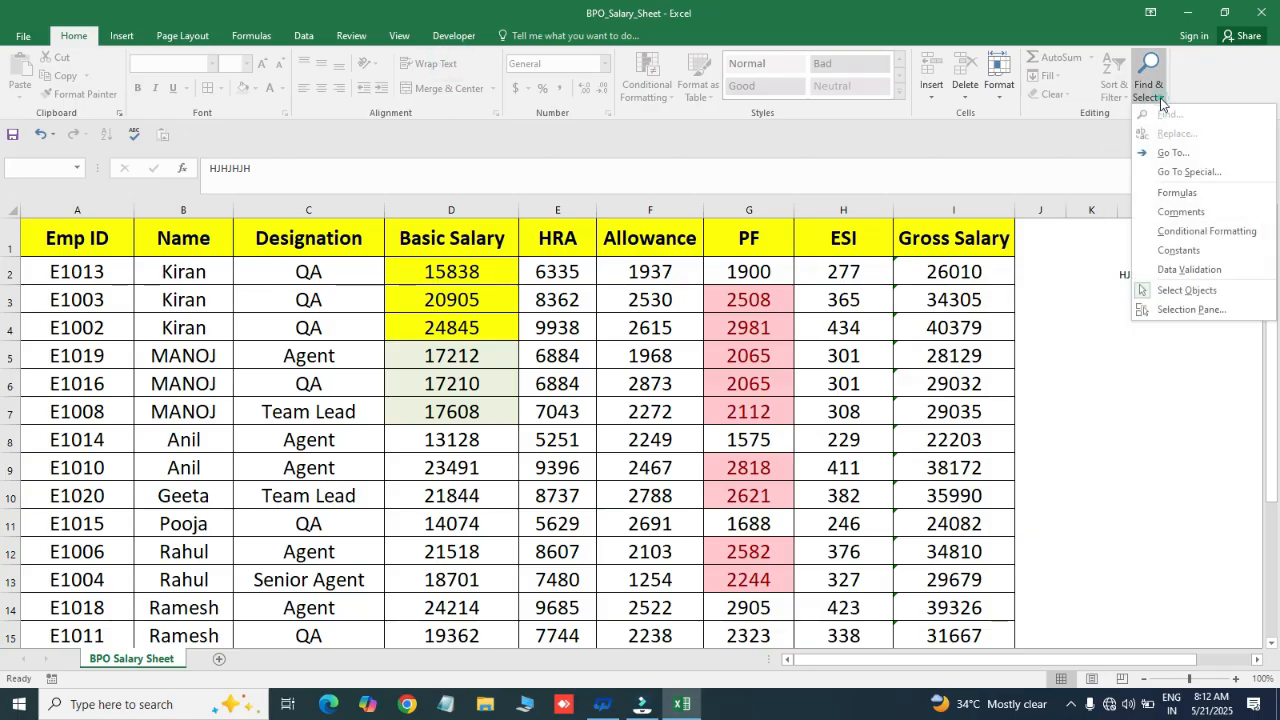
pyautogui.click(1199, 291)
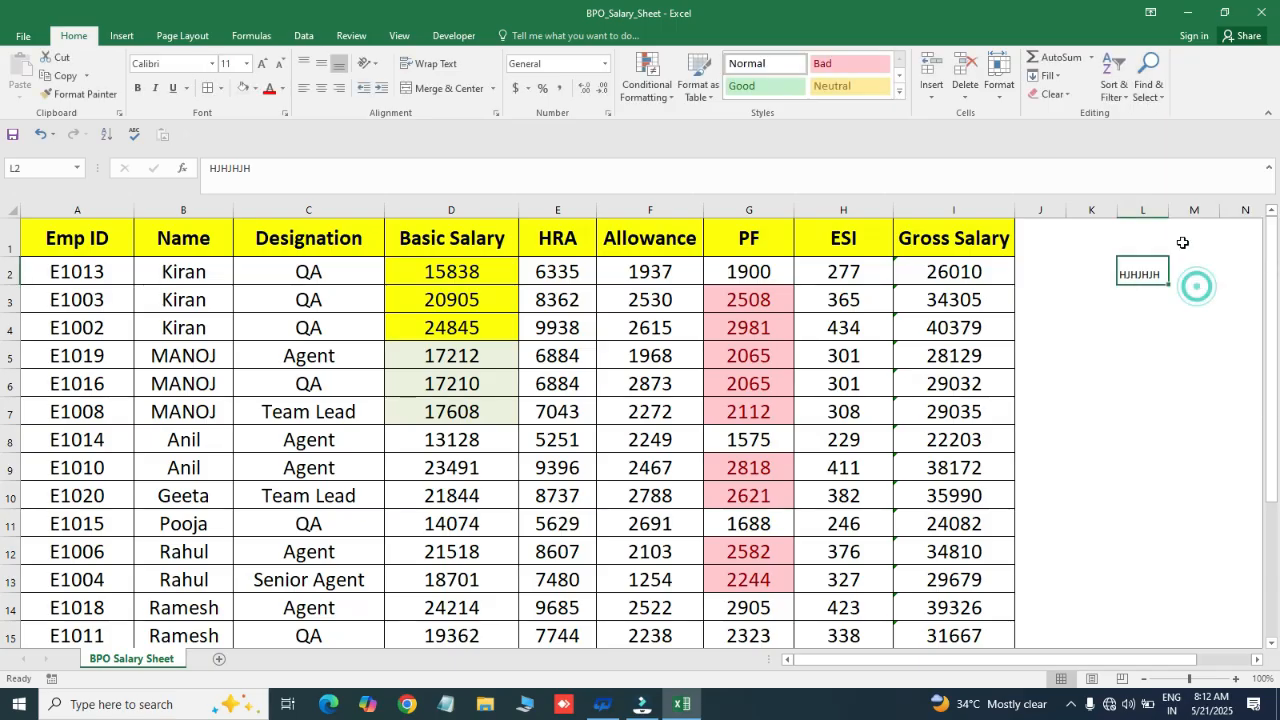
# Try entering ERER in ESI cell H4 and undo the entry
pyautogui.click(853, 330)
pyautogui.write('ERER')
pyautogui.press('Return')
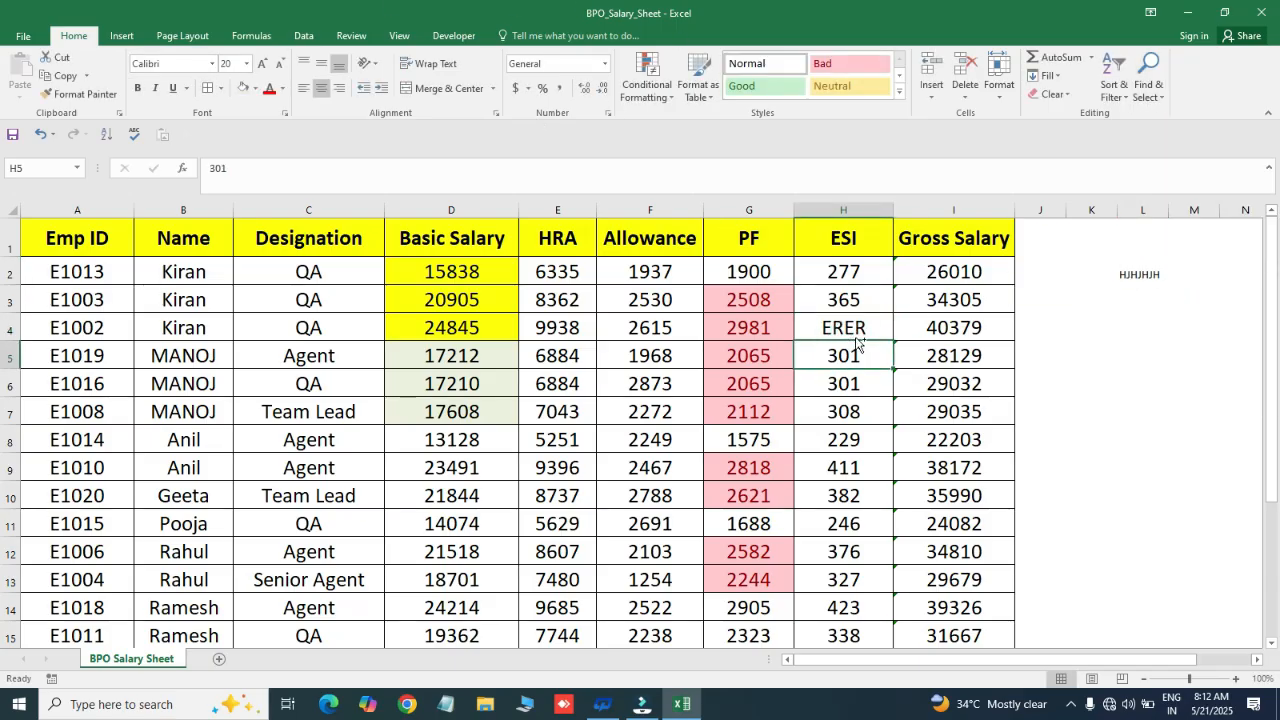
pyautogui.hotkey('ctrl', 'z')
# Turn Select Objects mode back on, and open the Selection pane to examine it before closing it
pyautogui.click(1158, 98)
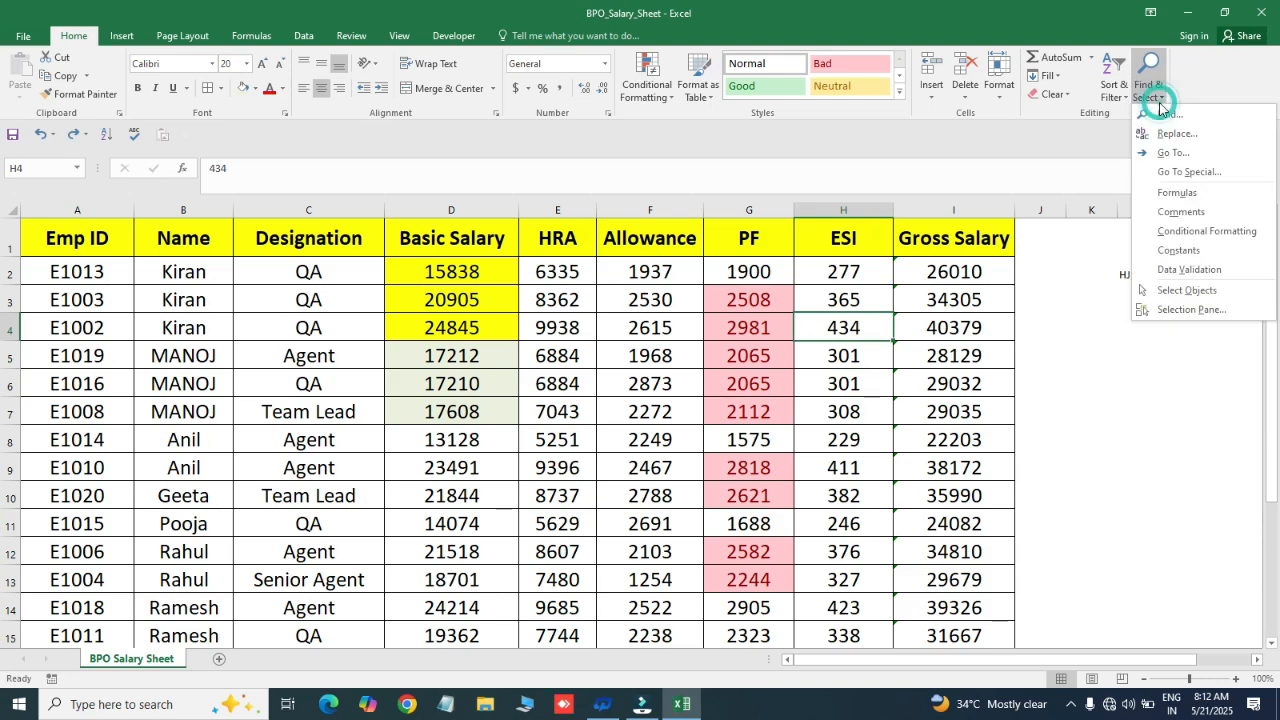
pyautogui.click(1187, 290)
pyautogui.click(1158, 98)
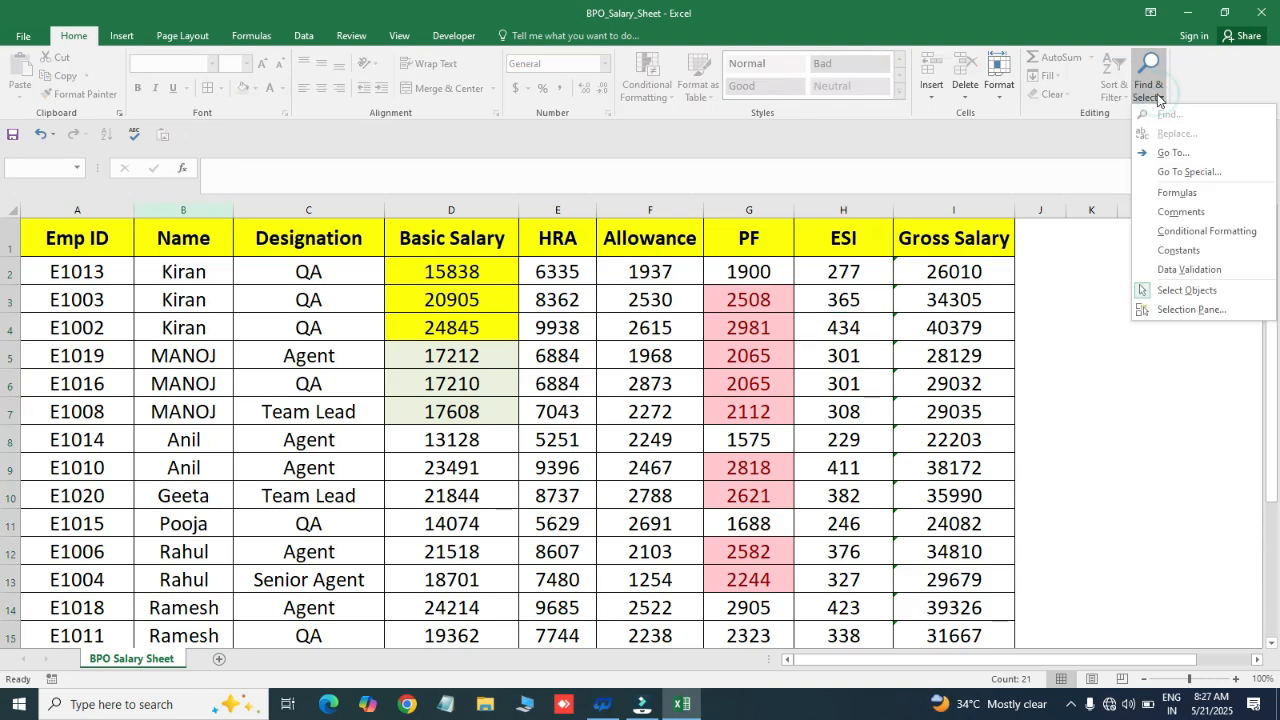
pyautogui.click(1231, 310)
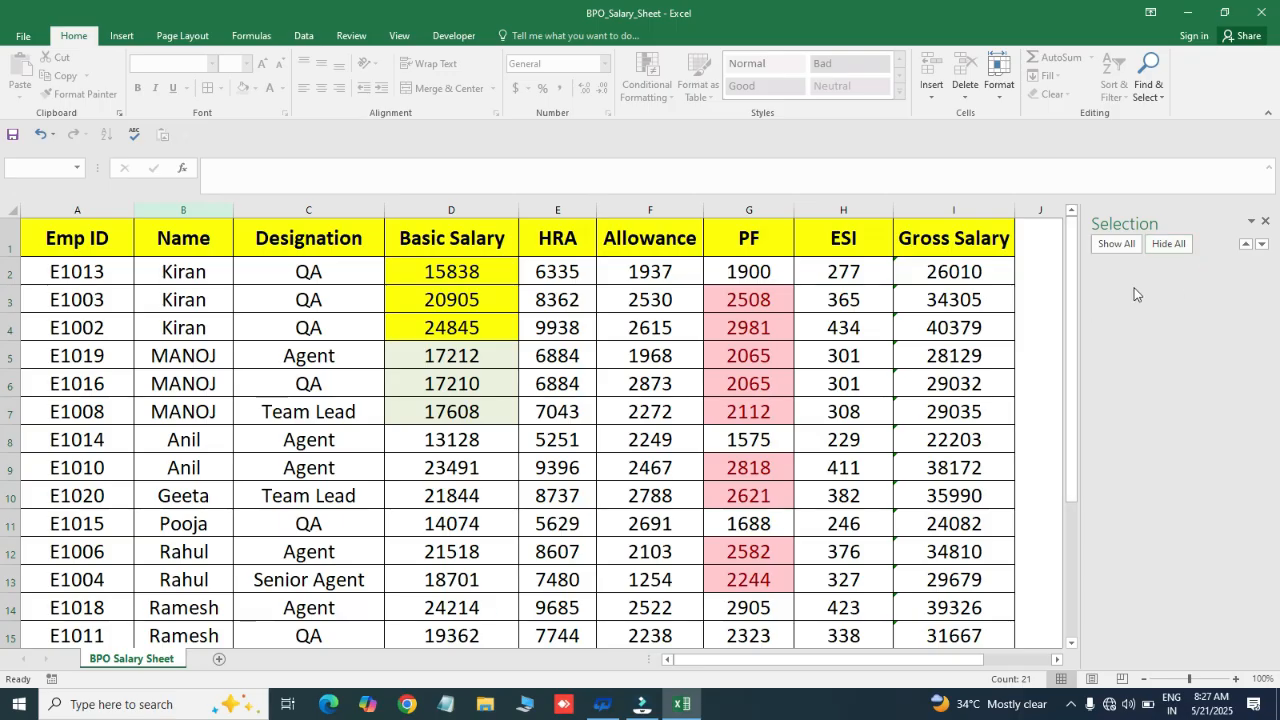
pyautogui.click(1265, 222)
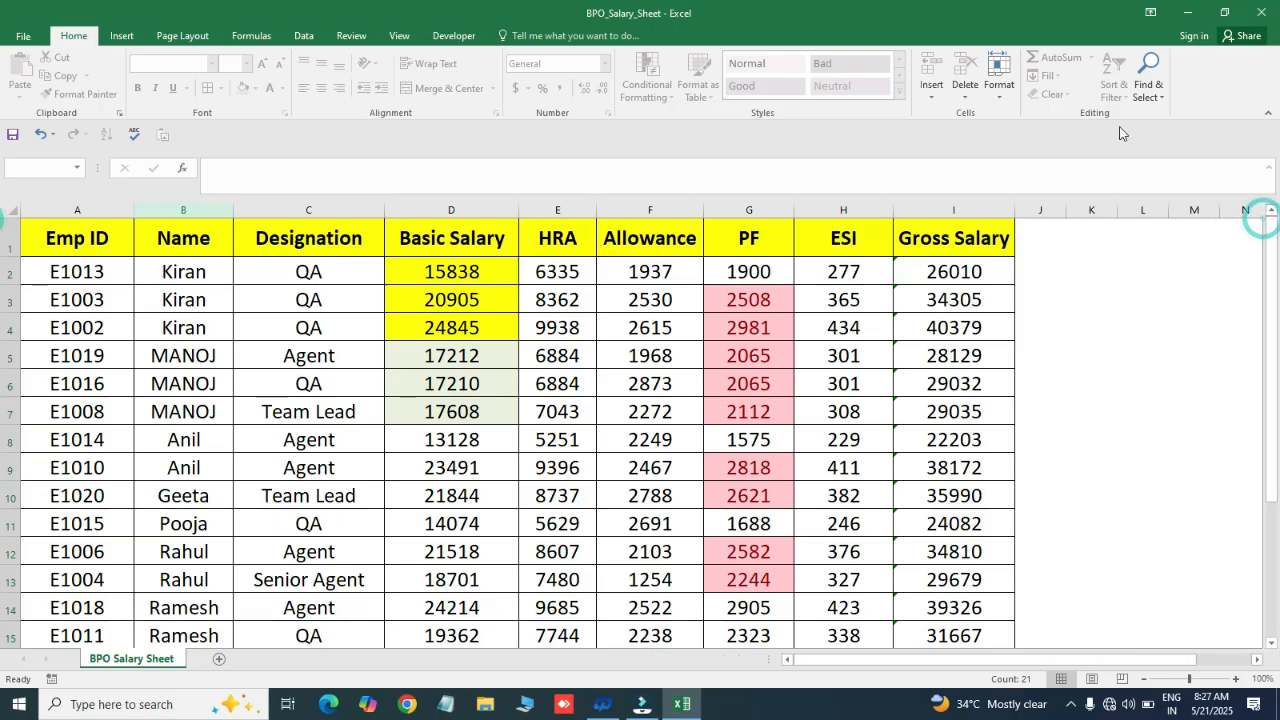
# Open the Find & Select options
pyautogui.click(1163, 96)
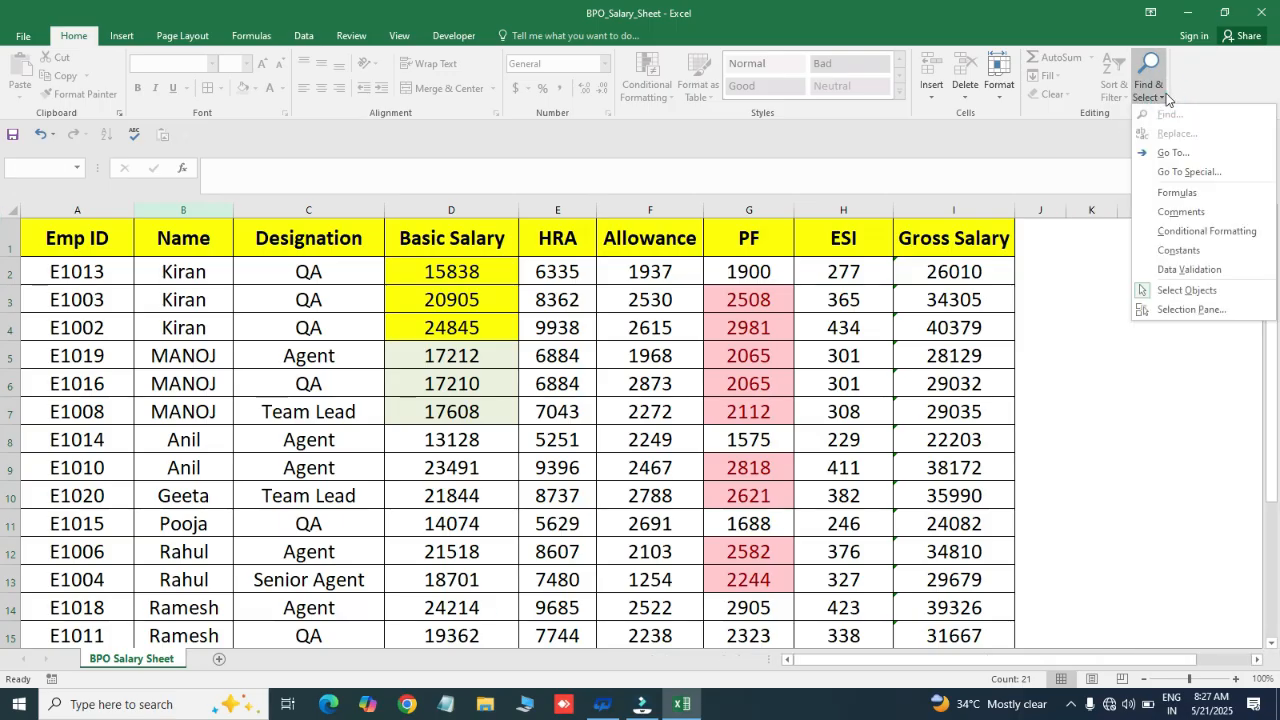